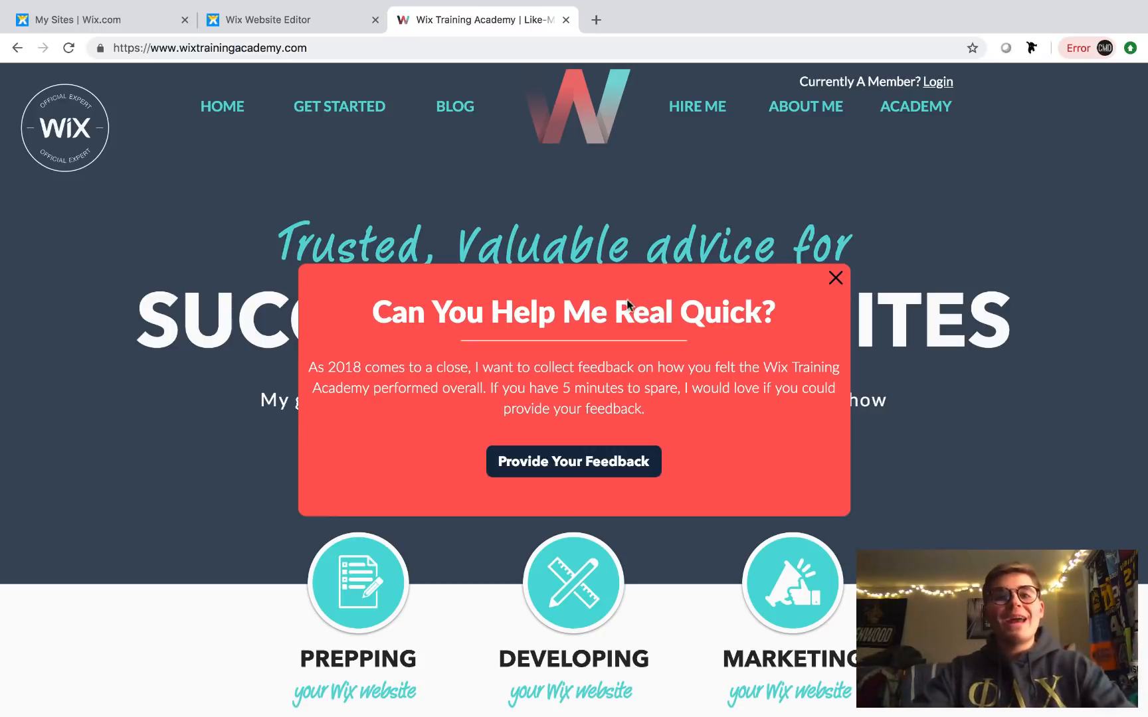
- Switch to the Wix Website Editor browser tab showing the site's HOME page
left_click(293, 26)
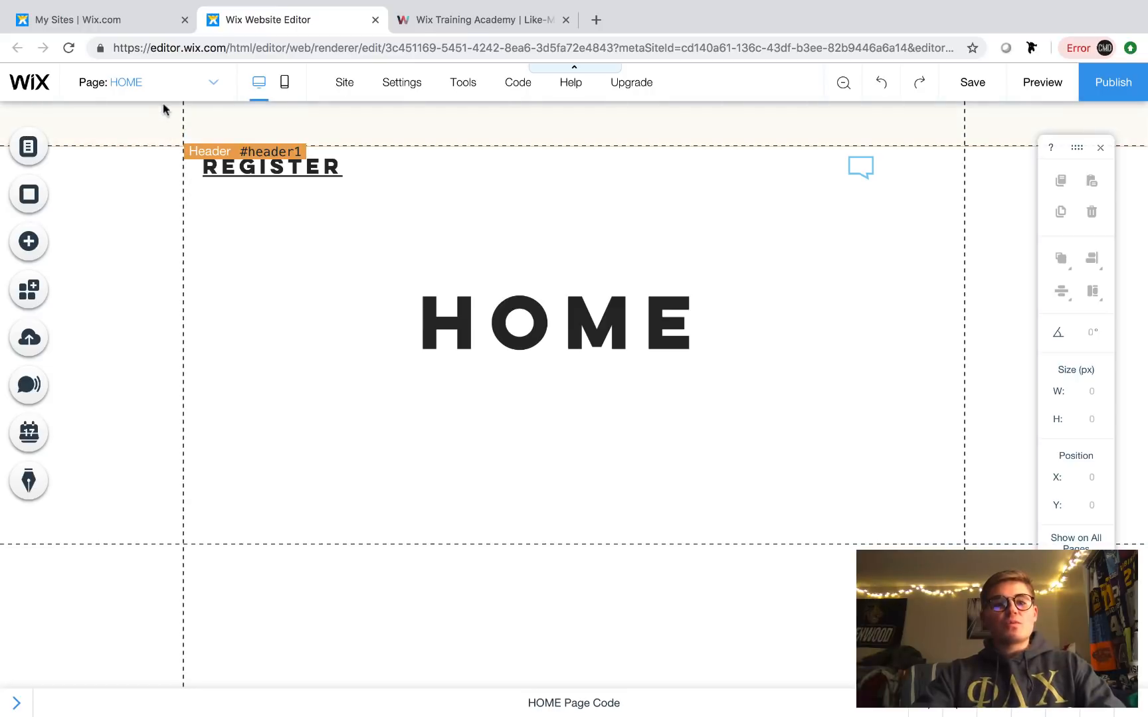
- Glance at the site's page list without changing pages, then open the Add elements panel
double_click(165, 84)
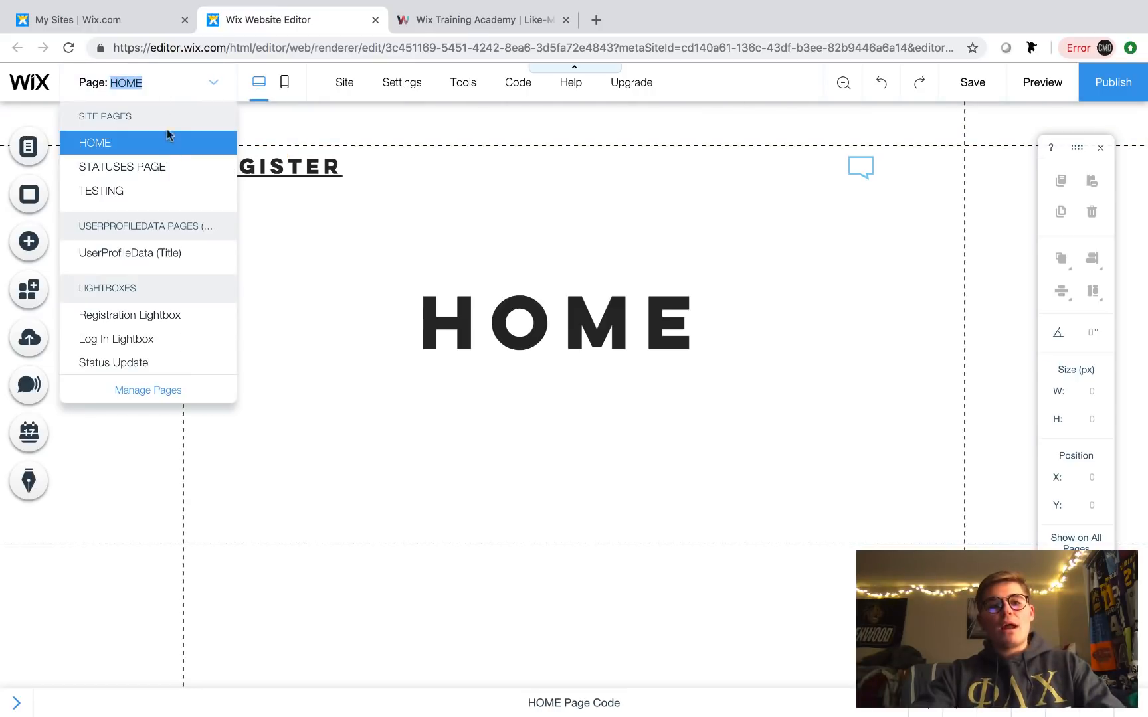
left_click(169, 84)
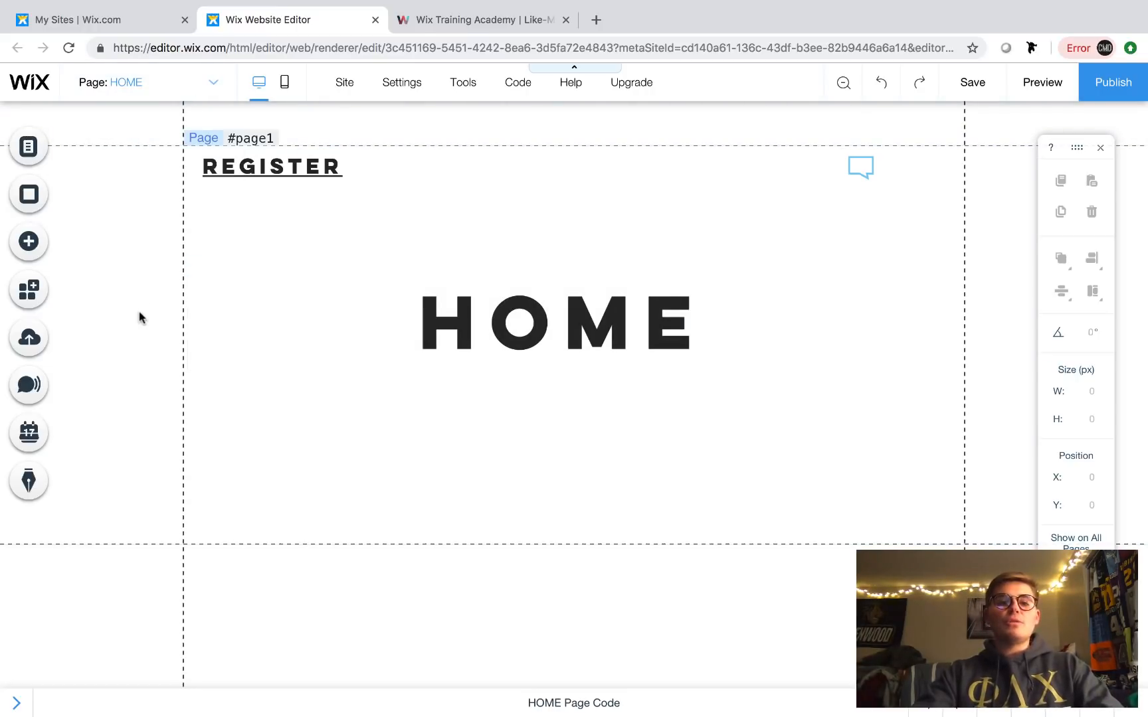
left_click(29, 243)
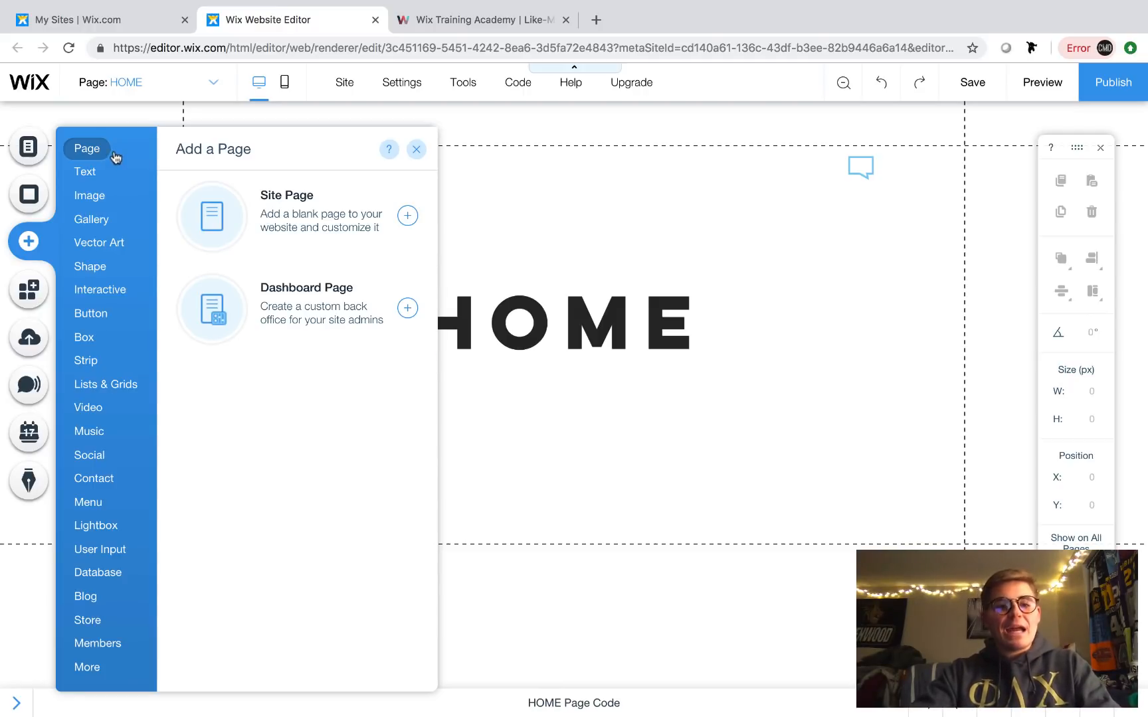
- Add the Member's Area to the site from the Members category
left_click(93, 267)
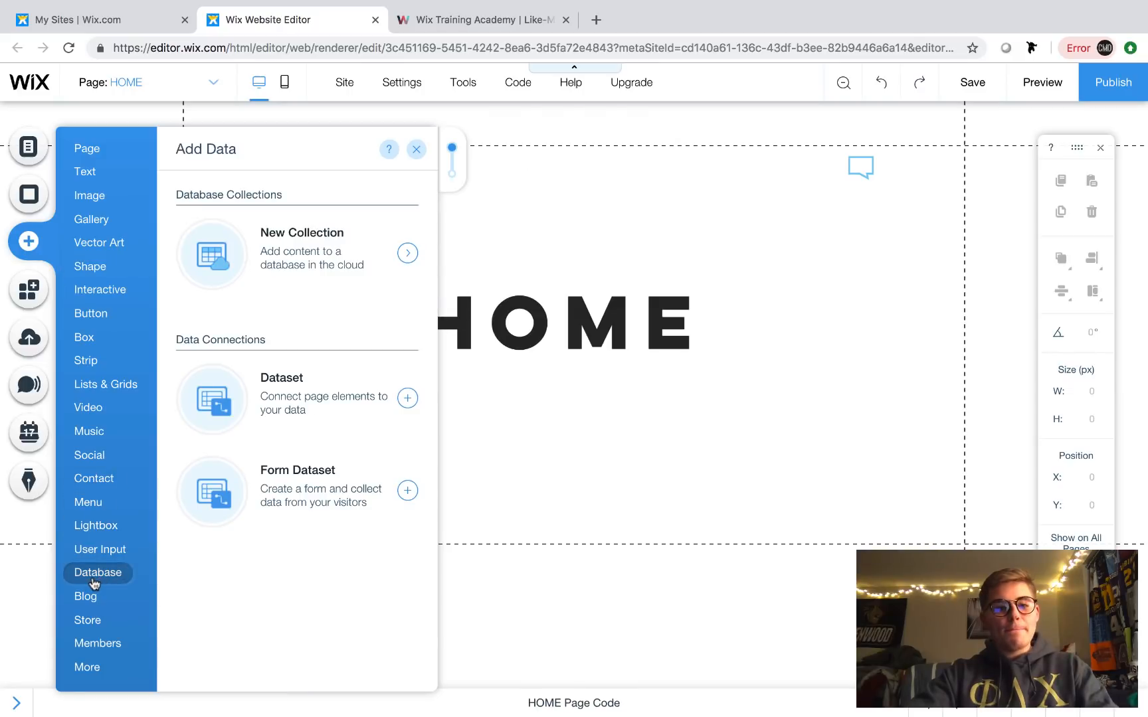
mouse_move(101, 645)
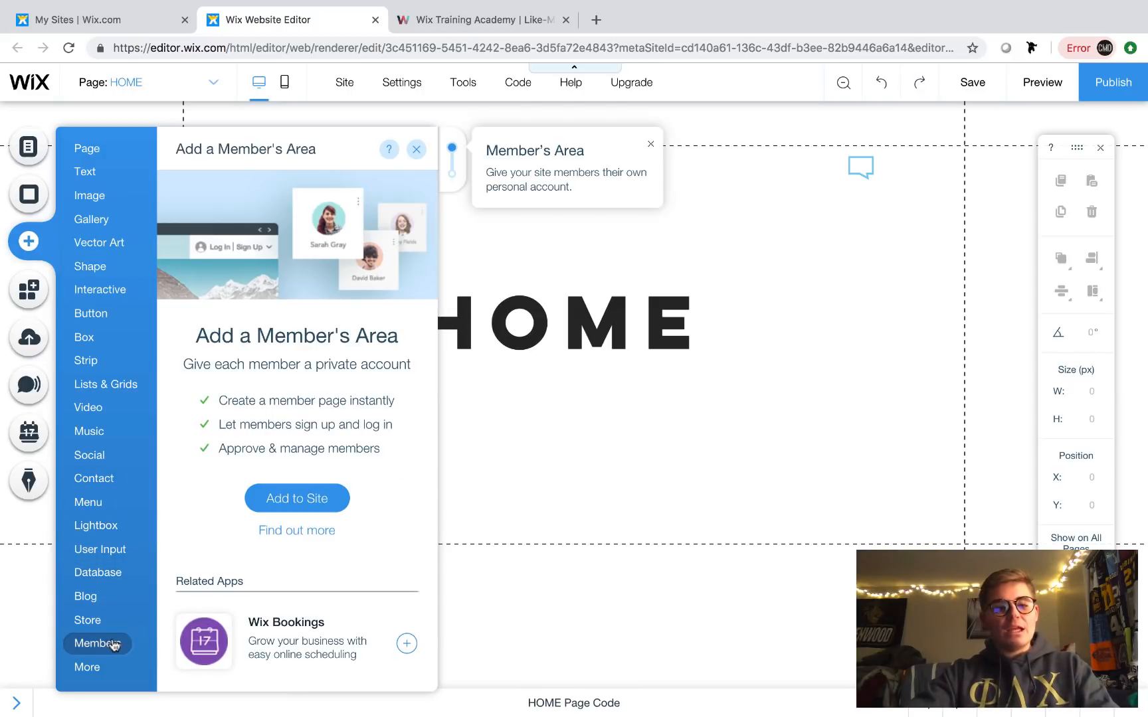
left_click(305, 499)
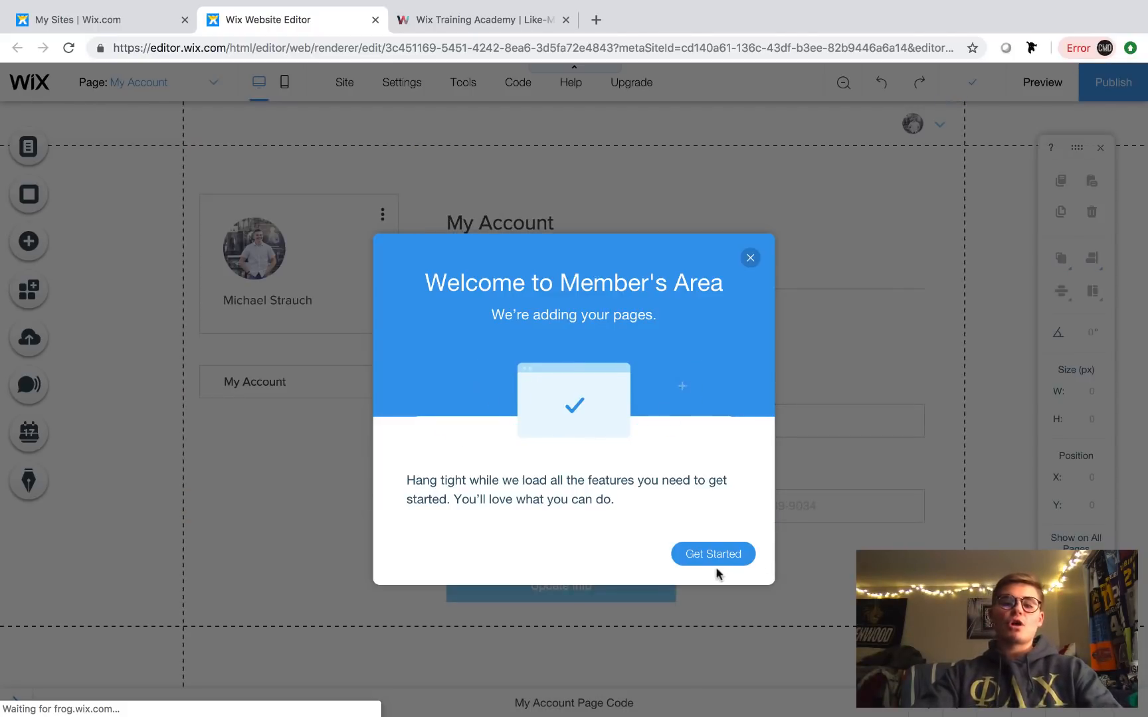
- Dismiss the Welcome to Member's Area dialog with Get Started to reveal My Account
left_click(712, 558)
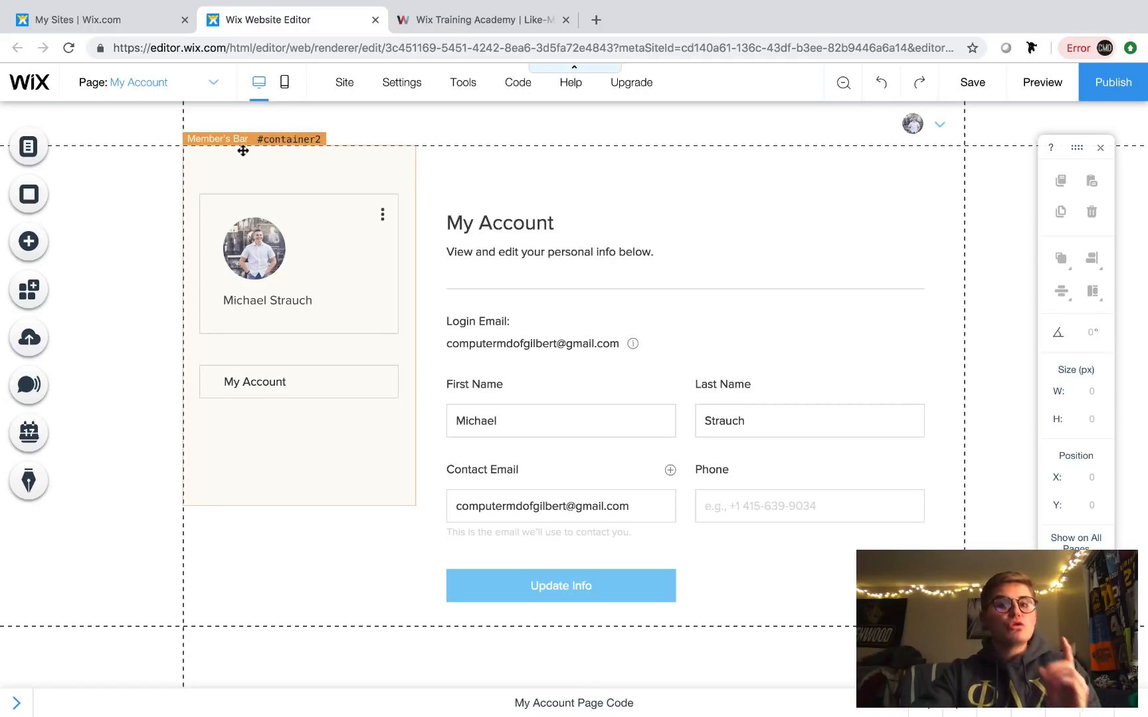
- Switch to the UserProfileData (Title) page and scroll through its profile card and UserStatuses list
left_click(158, 98)
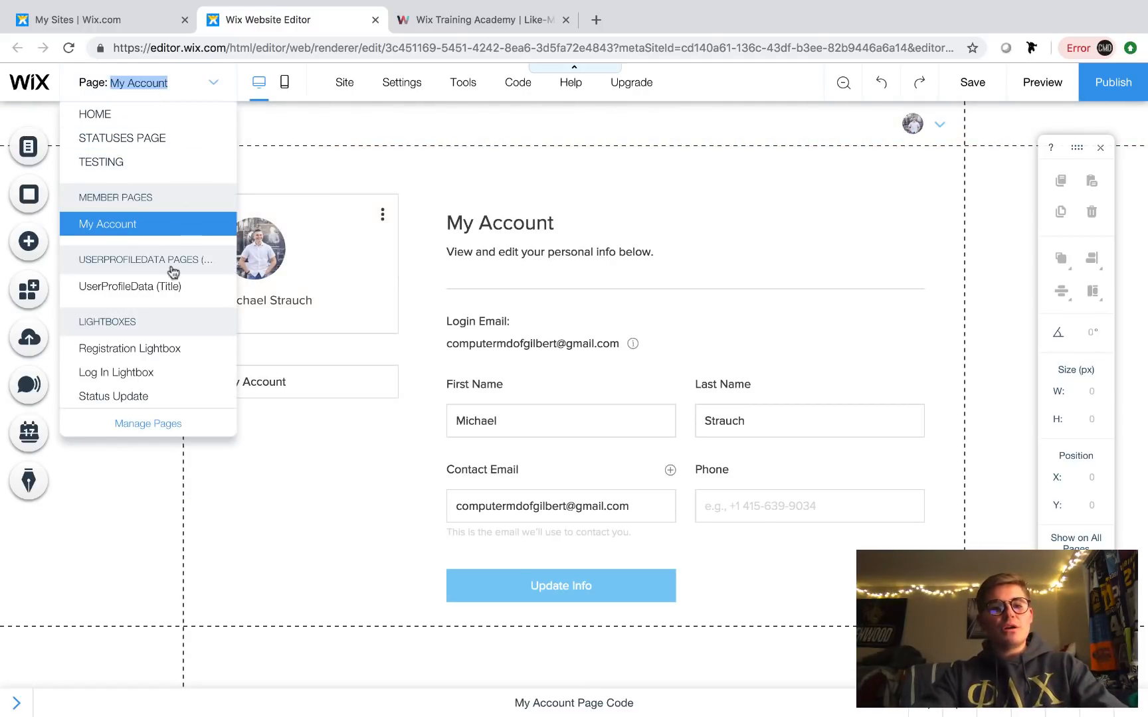
left_click(157, 290)
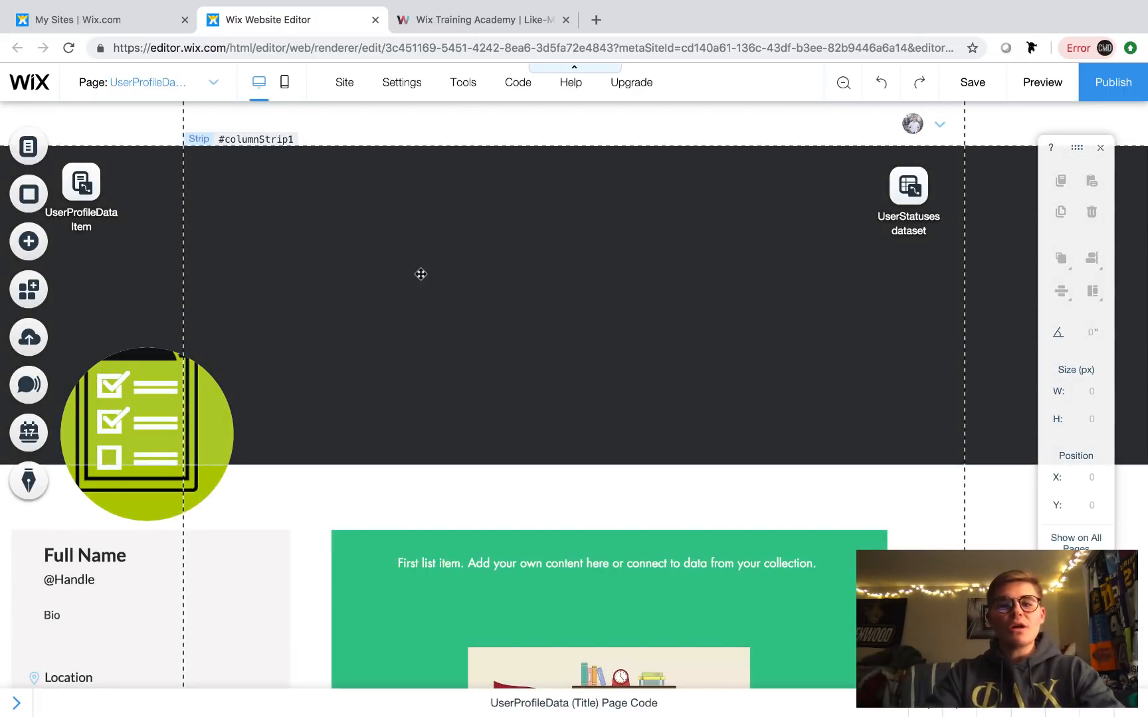
scroll(551, 305, "down", 3)
scroll(278, 333, "down", 5)
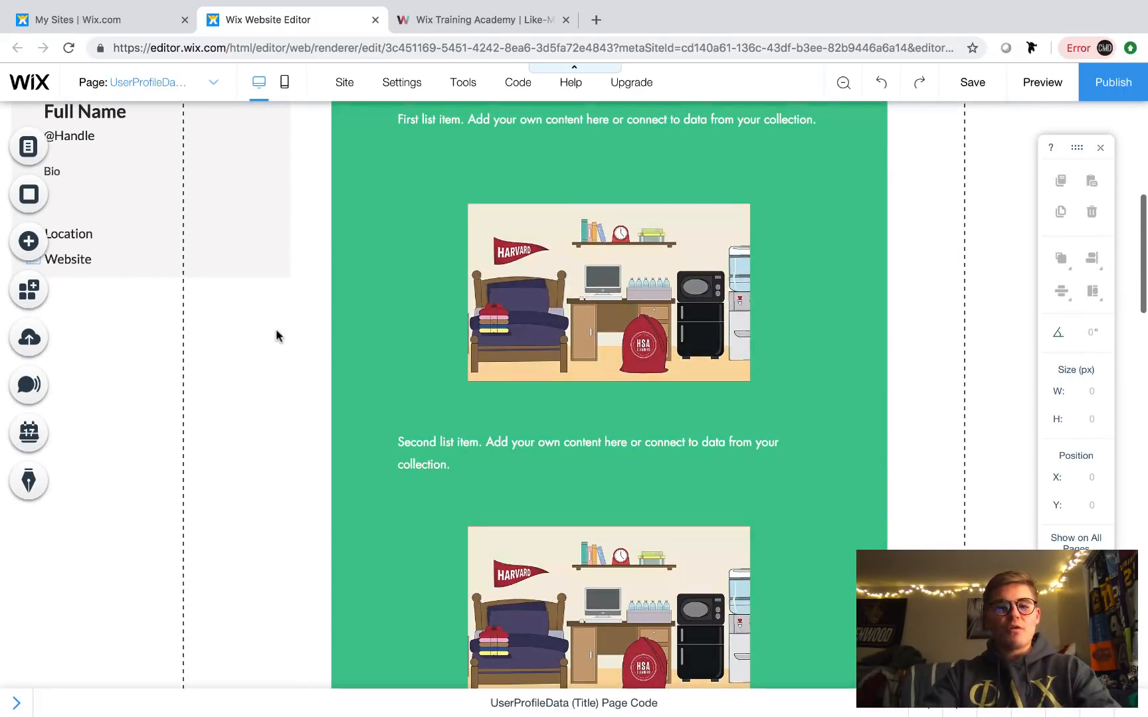
scroll(272, 333, "up", 3)
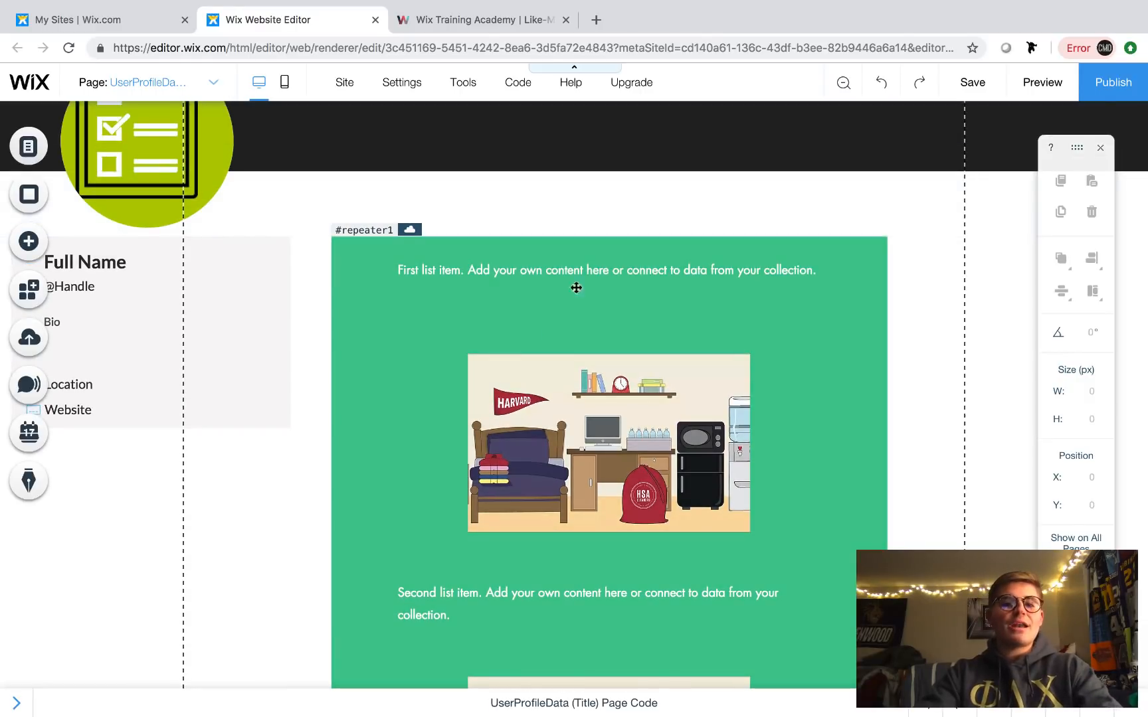
scroll(357, 204, "up", 5)
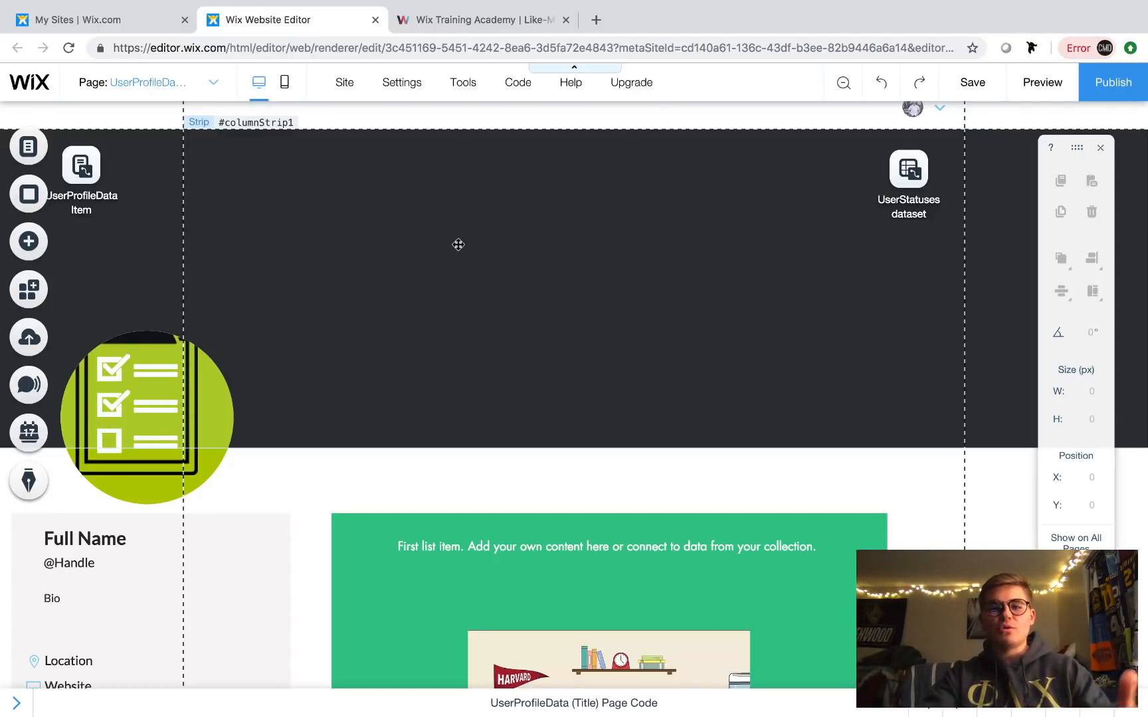
scroll(459, 245, "up", 1)
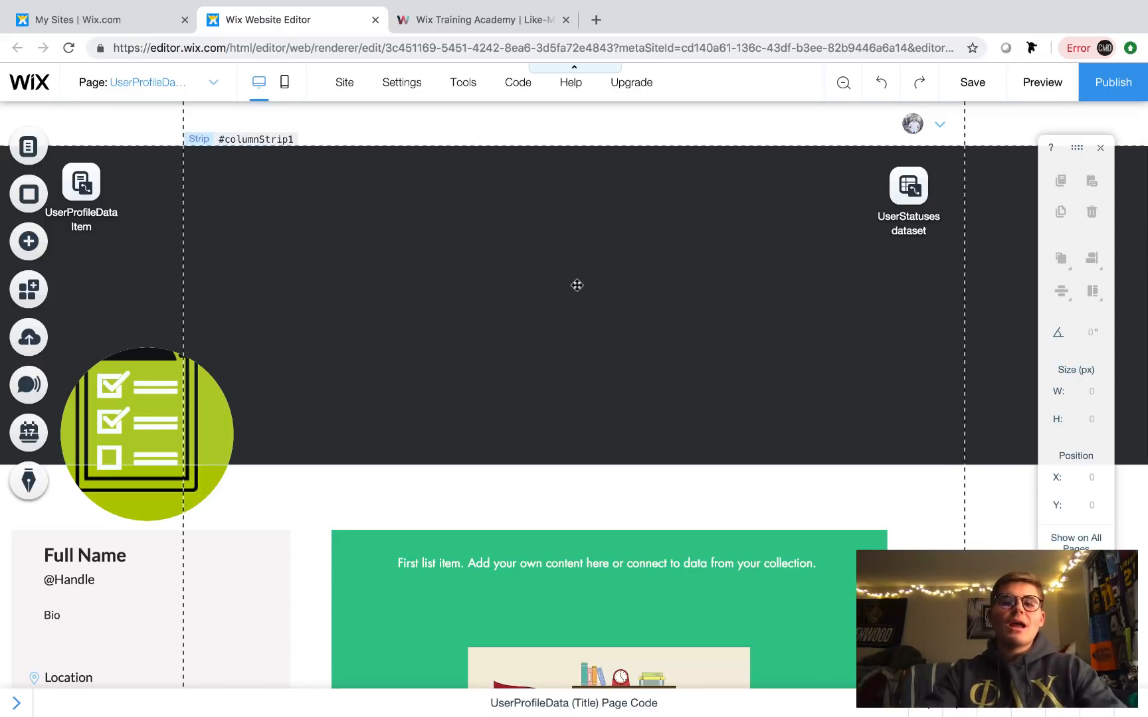
scroll(309, 280, "down", 1)
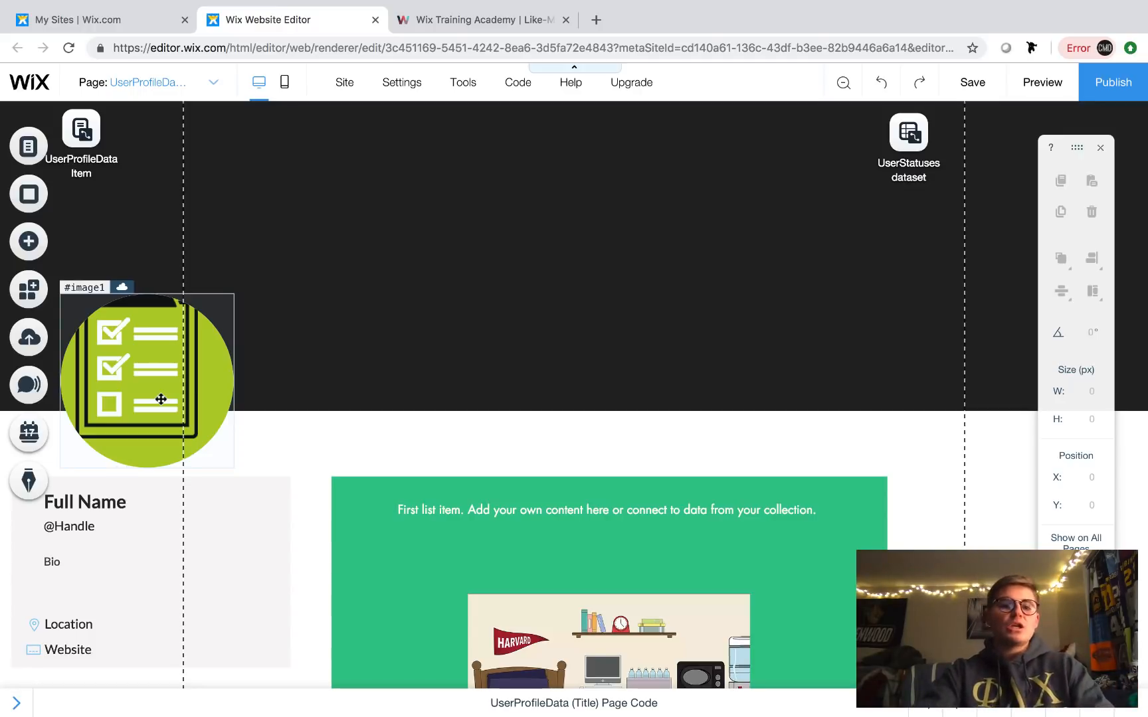
left_click(153, 342)
double_click(152, 341)
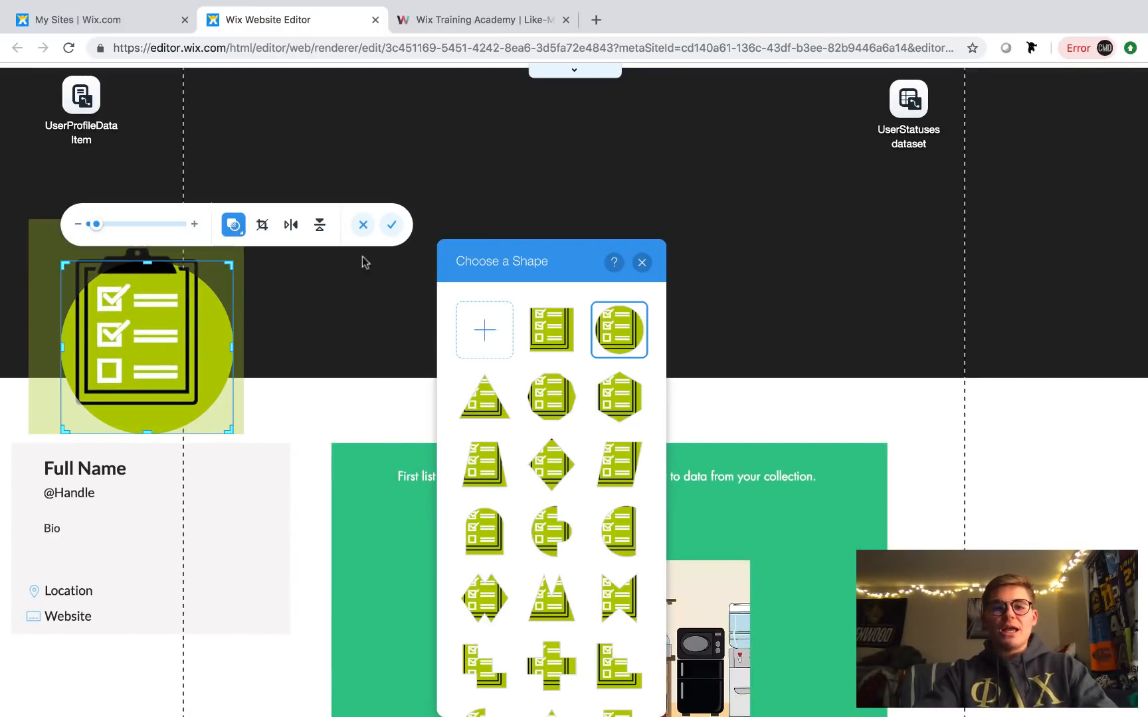
scroll(621, 376, "down", 1)
scroll(621, 372, "up", 1)
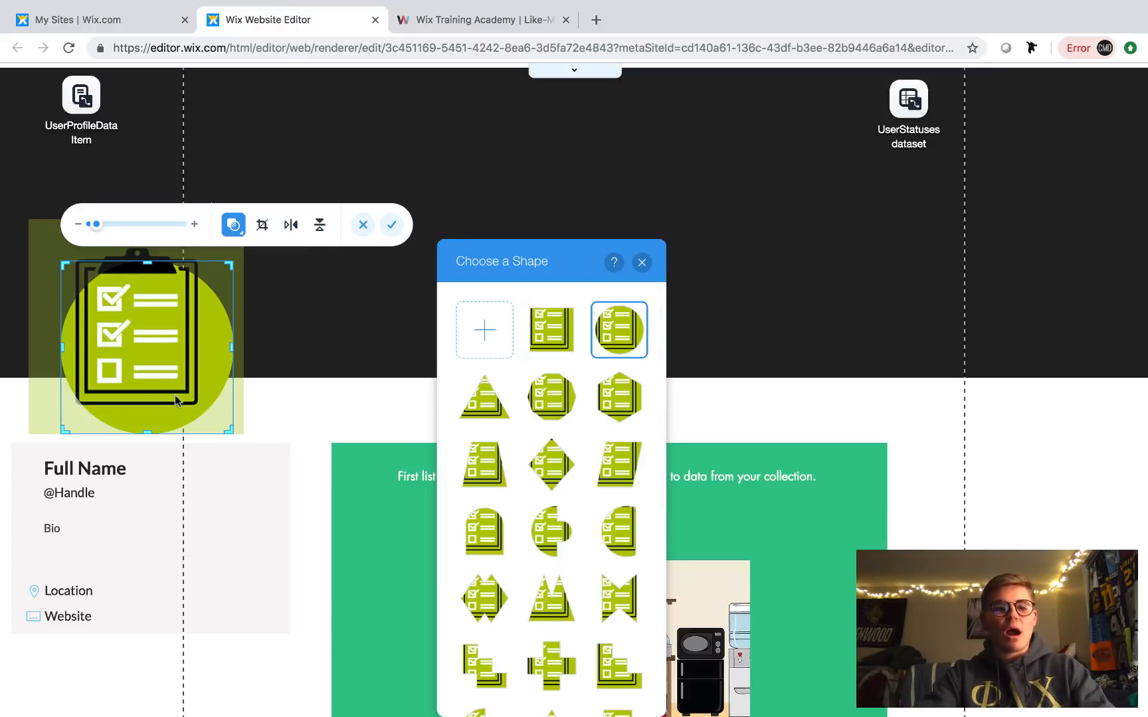
left_click(642, 263)
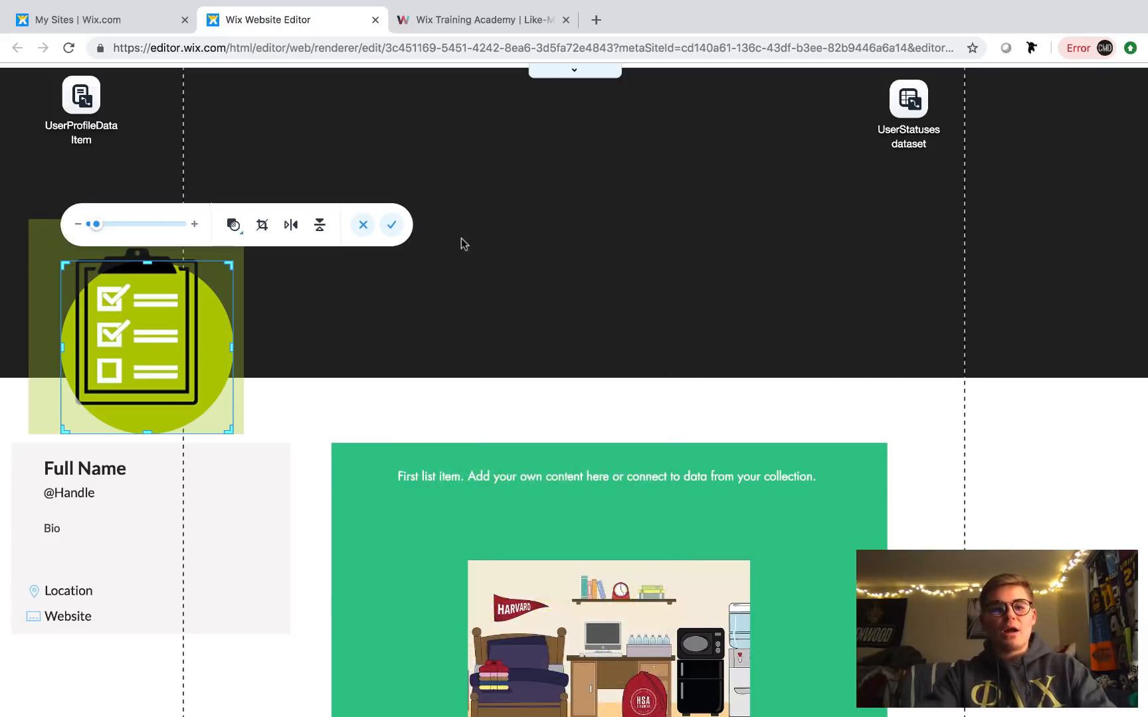
left_click(396, 225)
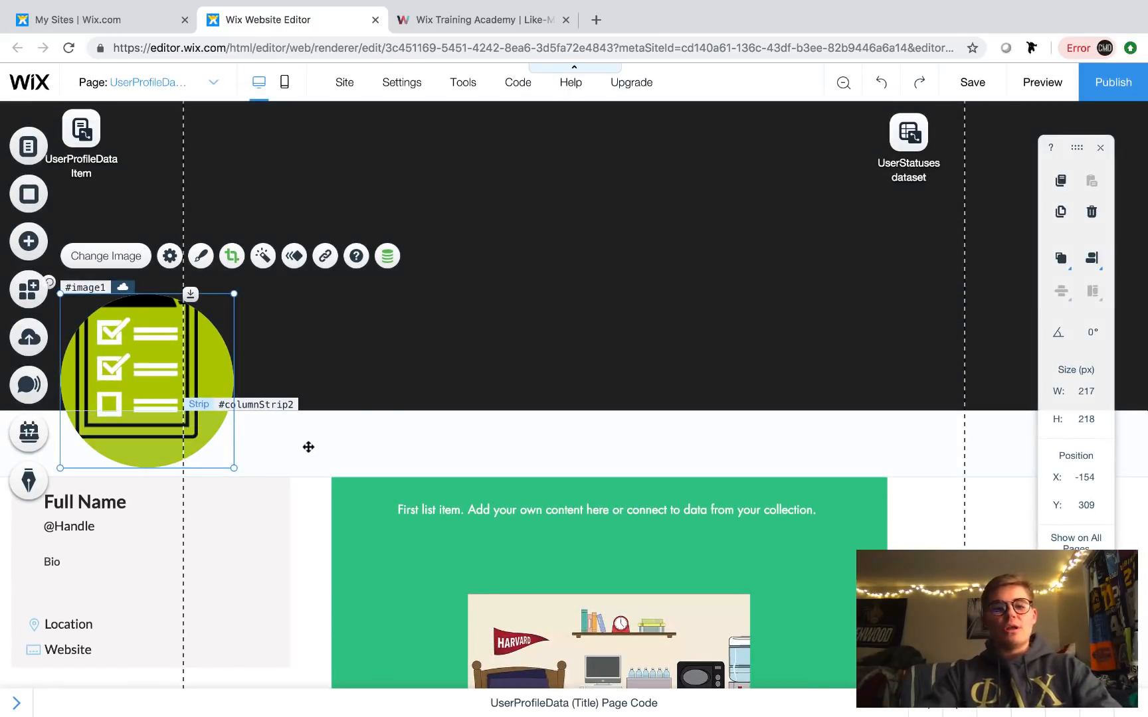
left_click(308, 446)
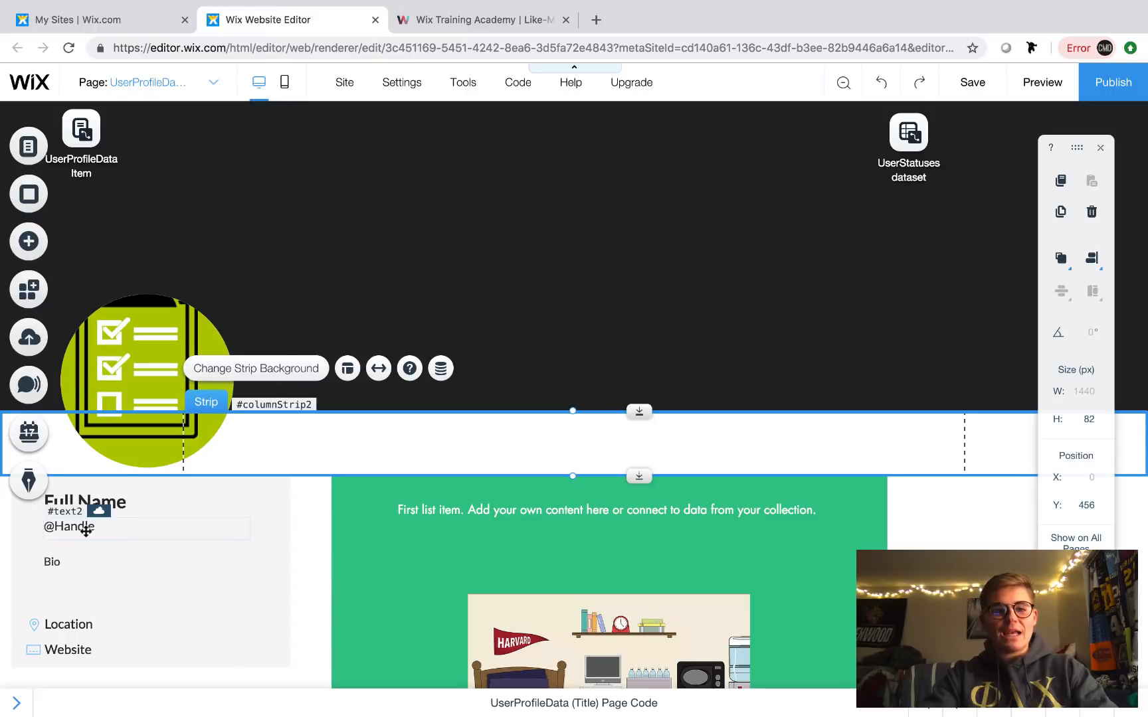
scroll(86, 532, "down", 1)
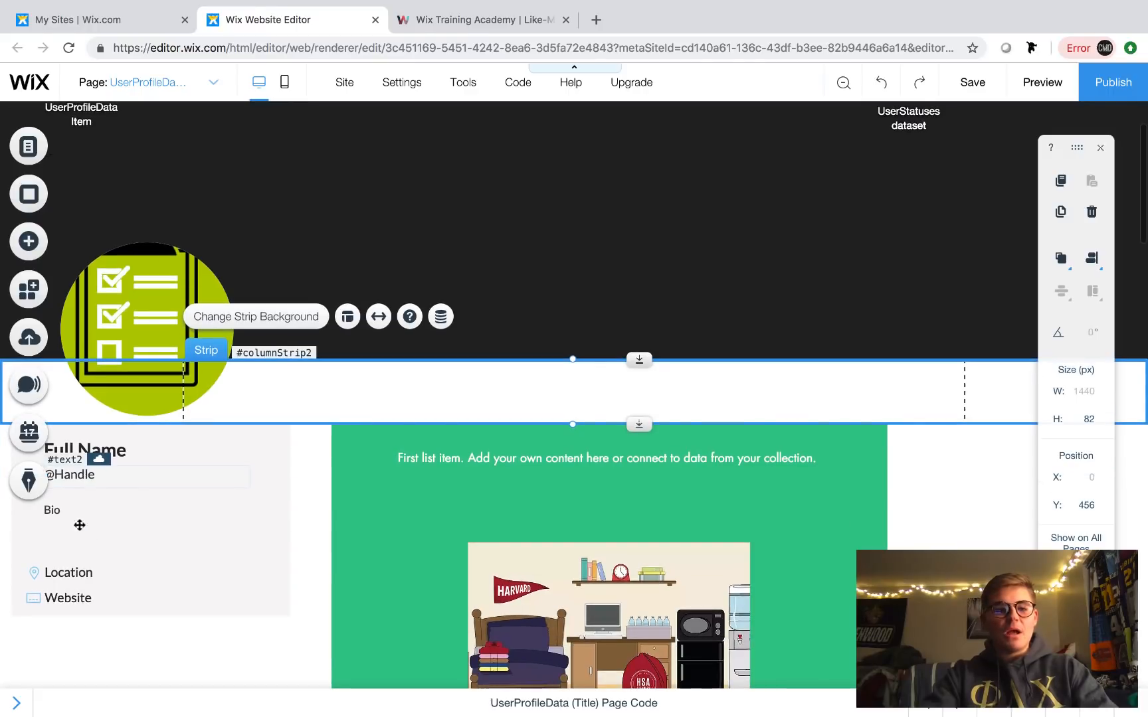
left_click(78, 603)
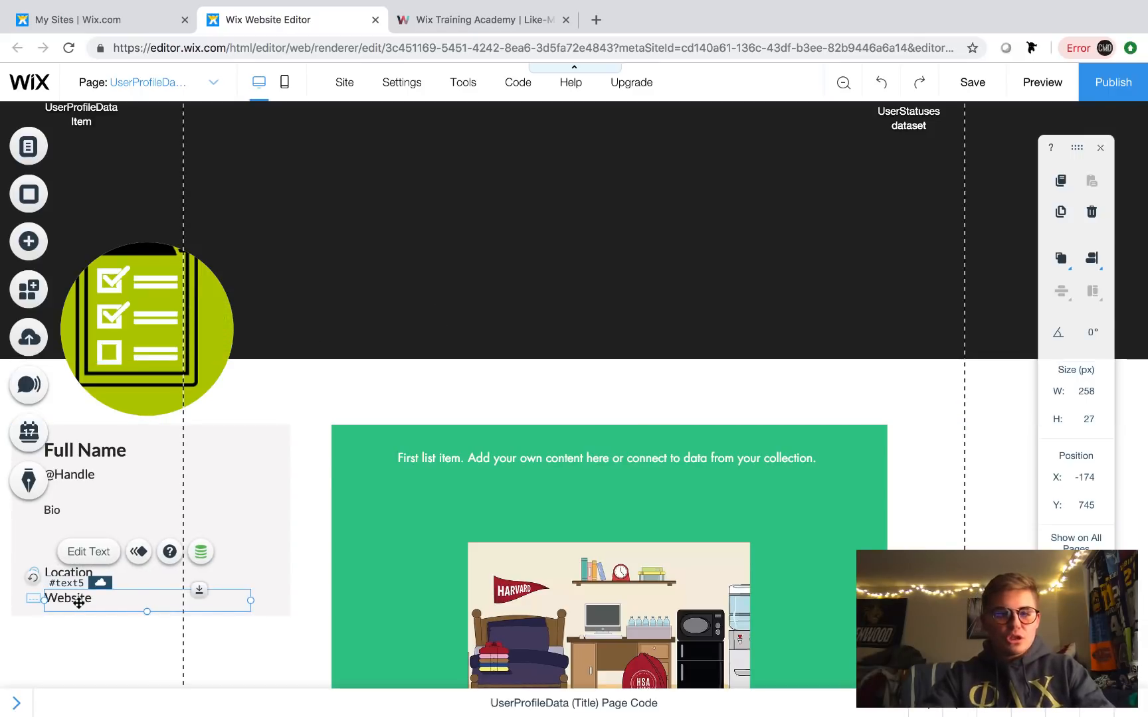
scroll(333, 314, "up", 2)
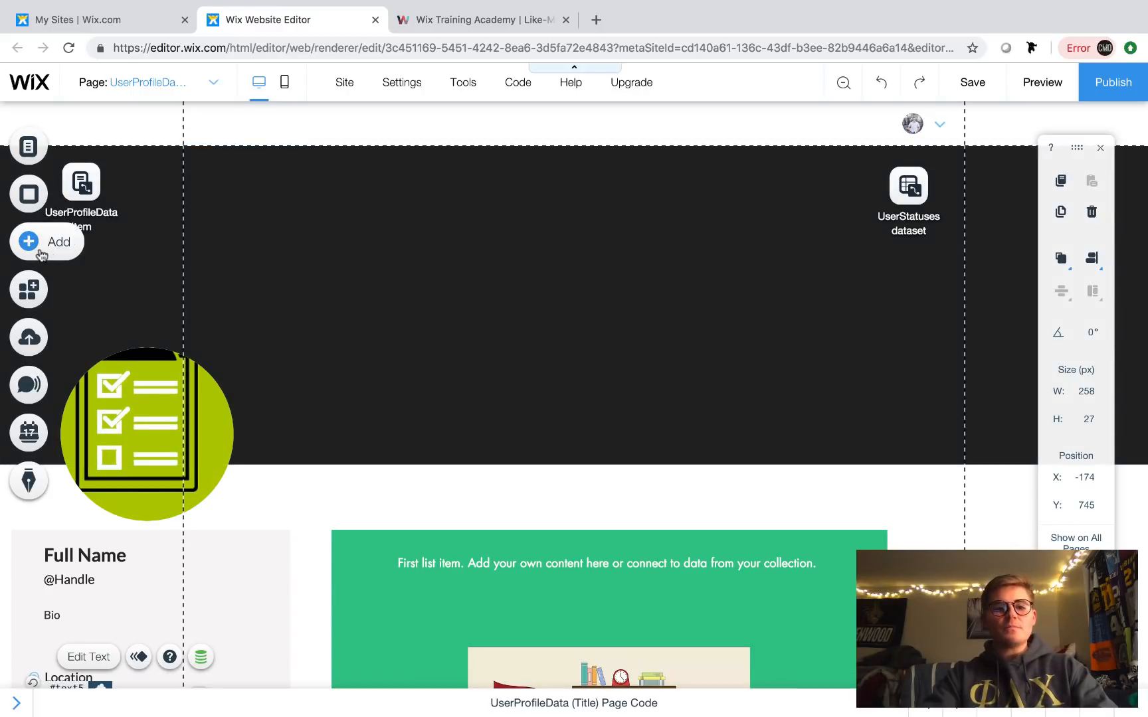
- Add a Back to Top text button and place it in the white strip at X 838, Y 477
left_click(29, 242)
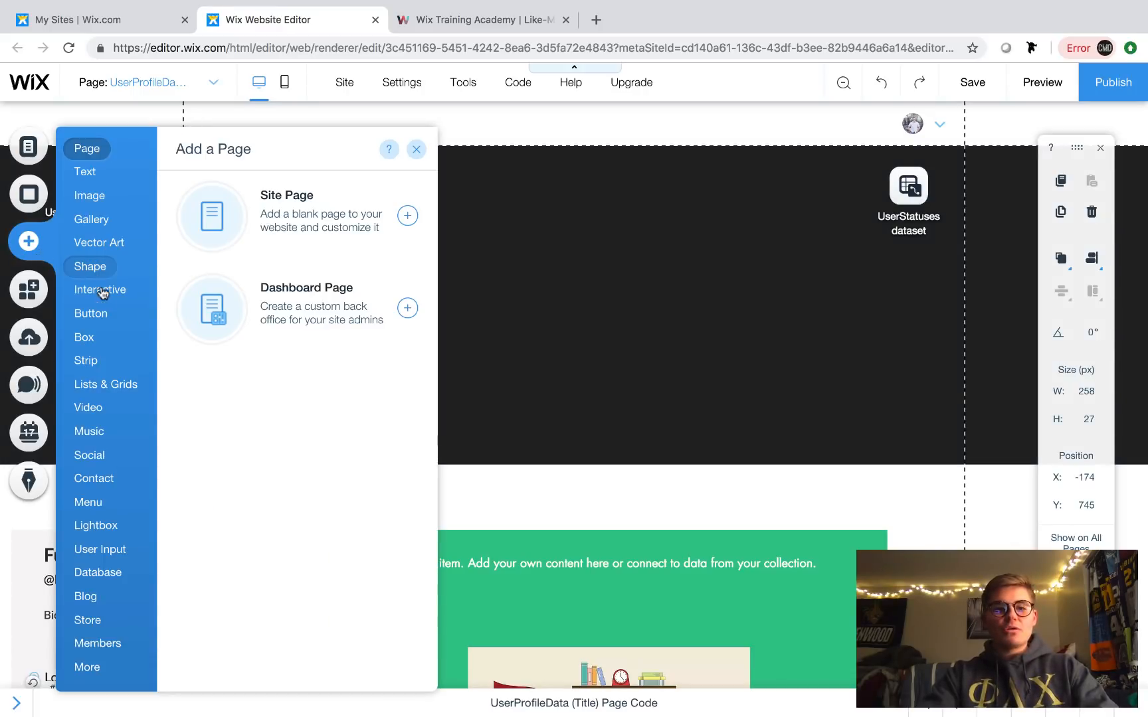
mouse_move(99, 319)
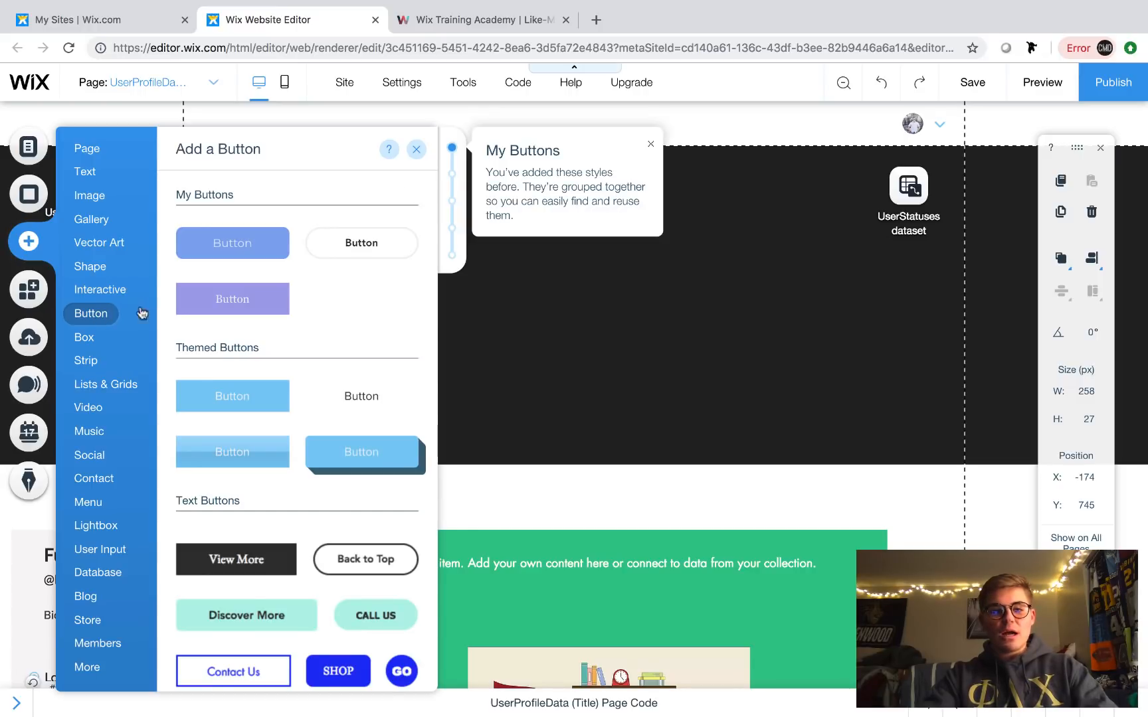
left_click(377, 559)
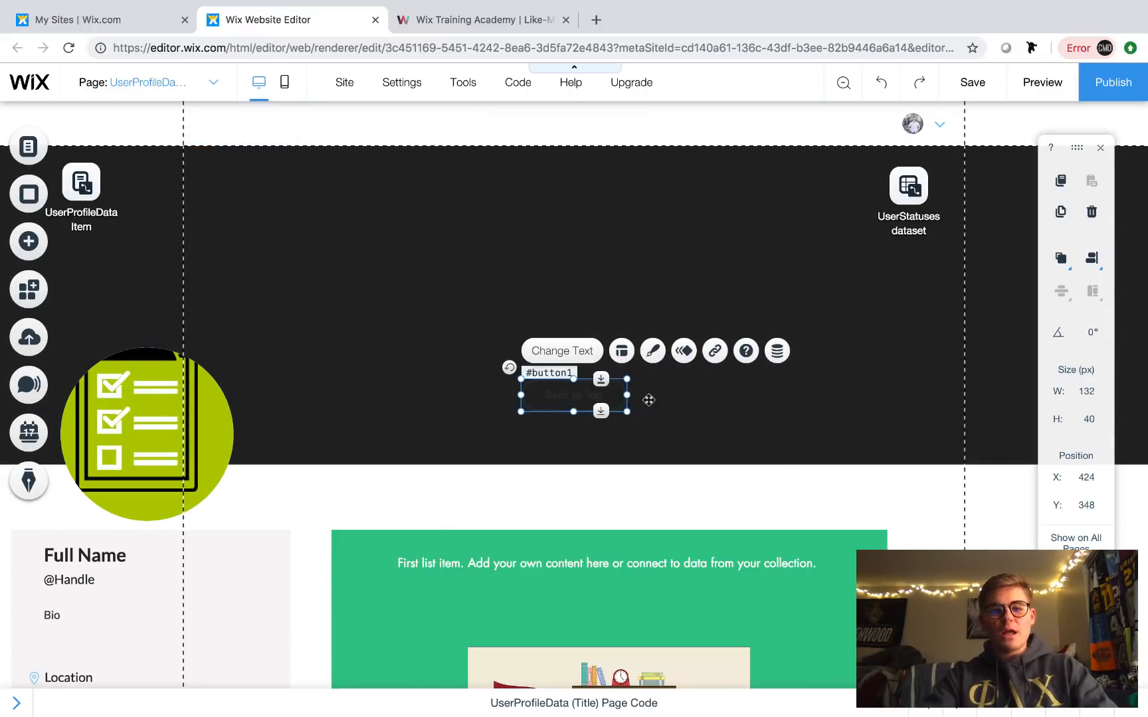
left_click_drag(646, 397, 901, 505)
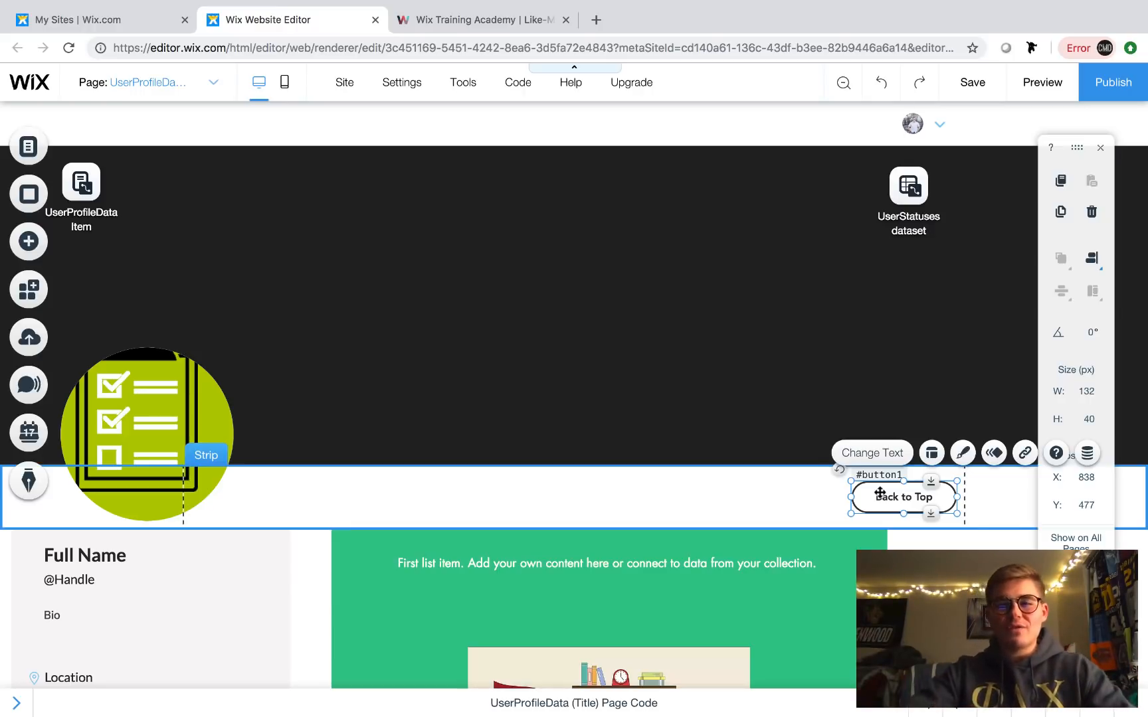
- Customize the button's design, giving its regular-state border a blue colour
left_click(963, 454)
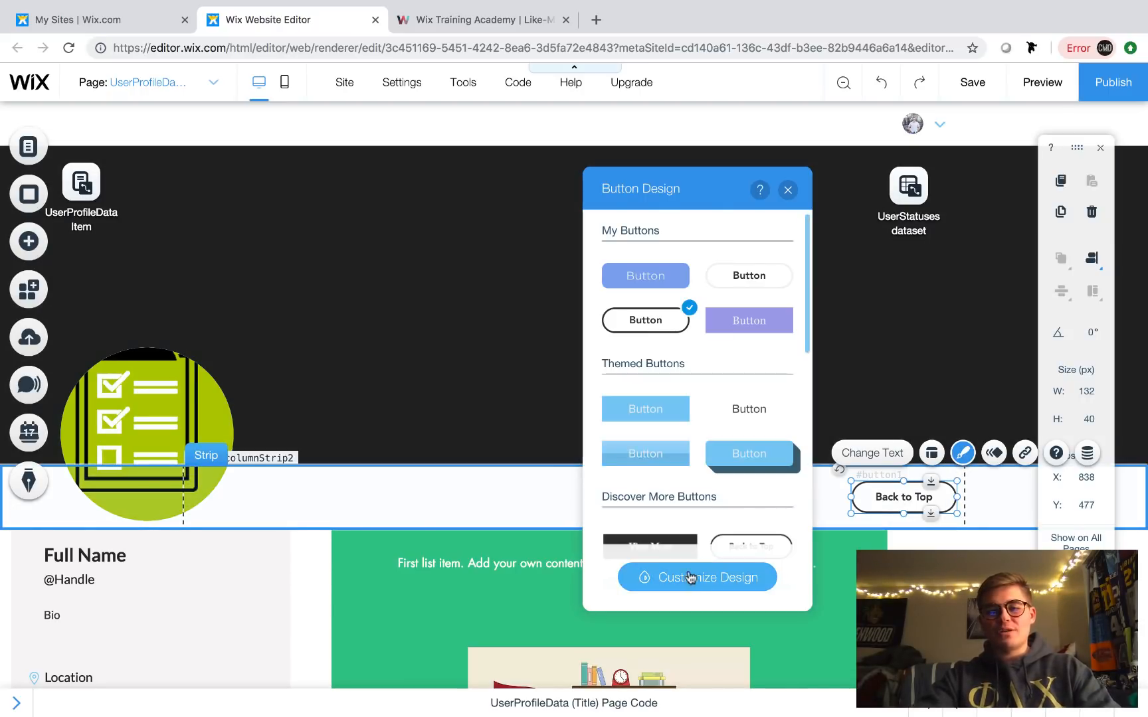
left_click(687, 579)
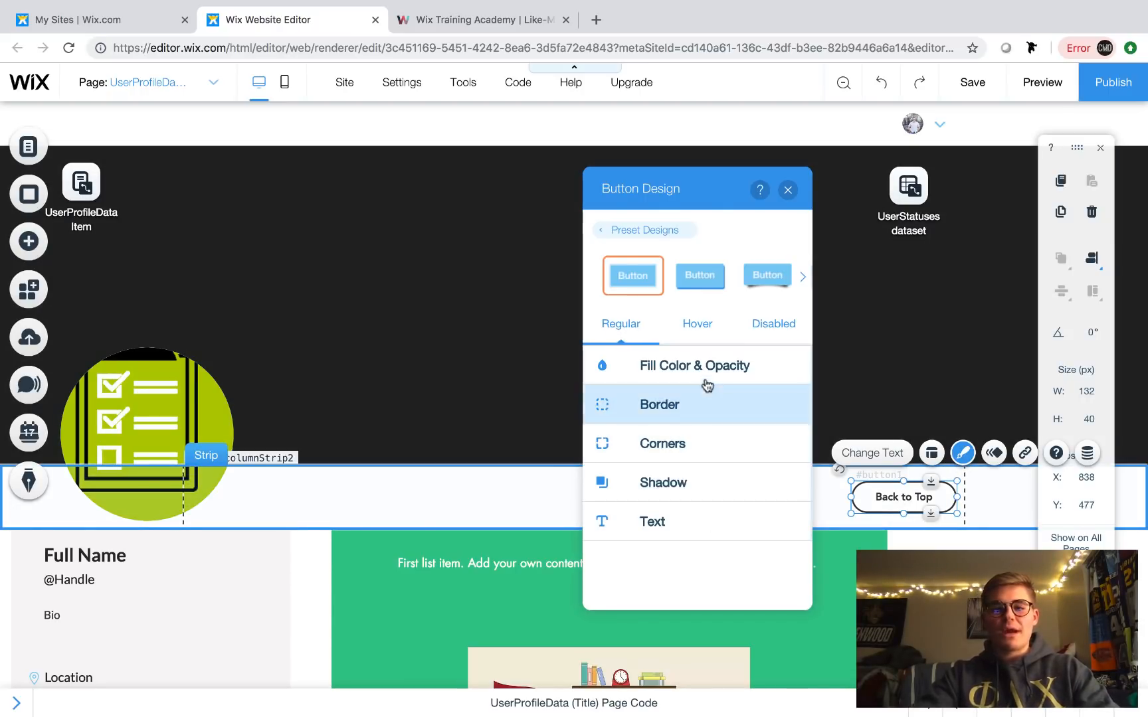
left_click(694, 406)
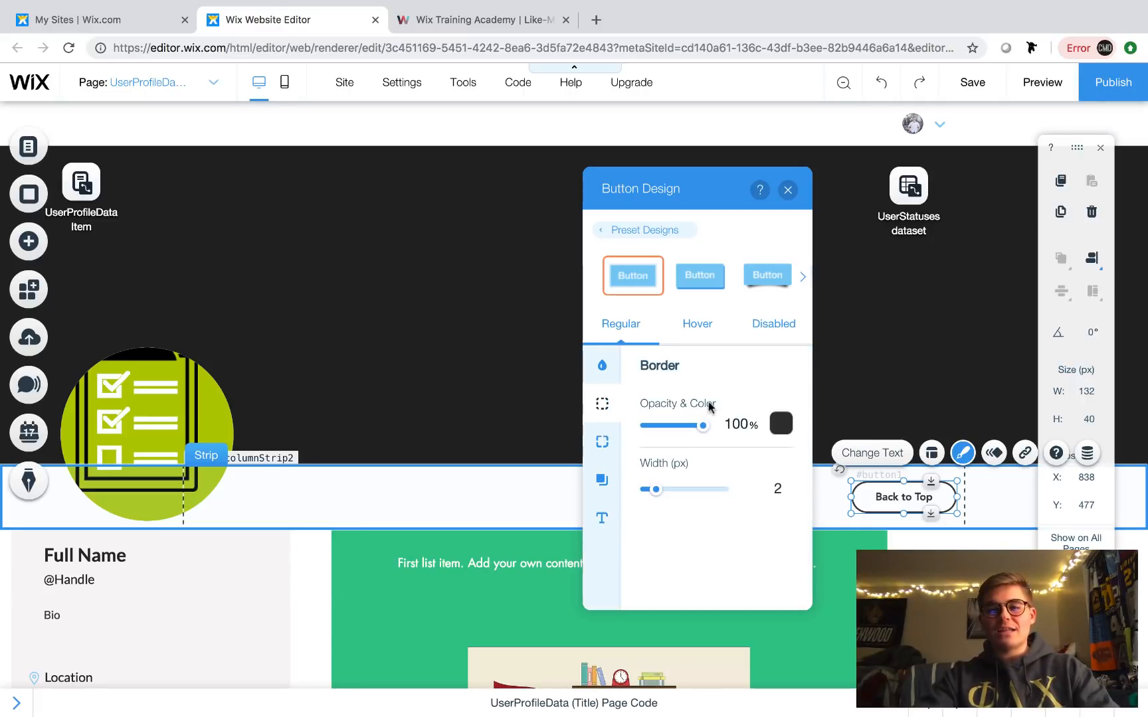
left_click(781, 424)
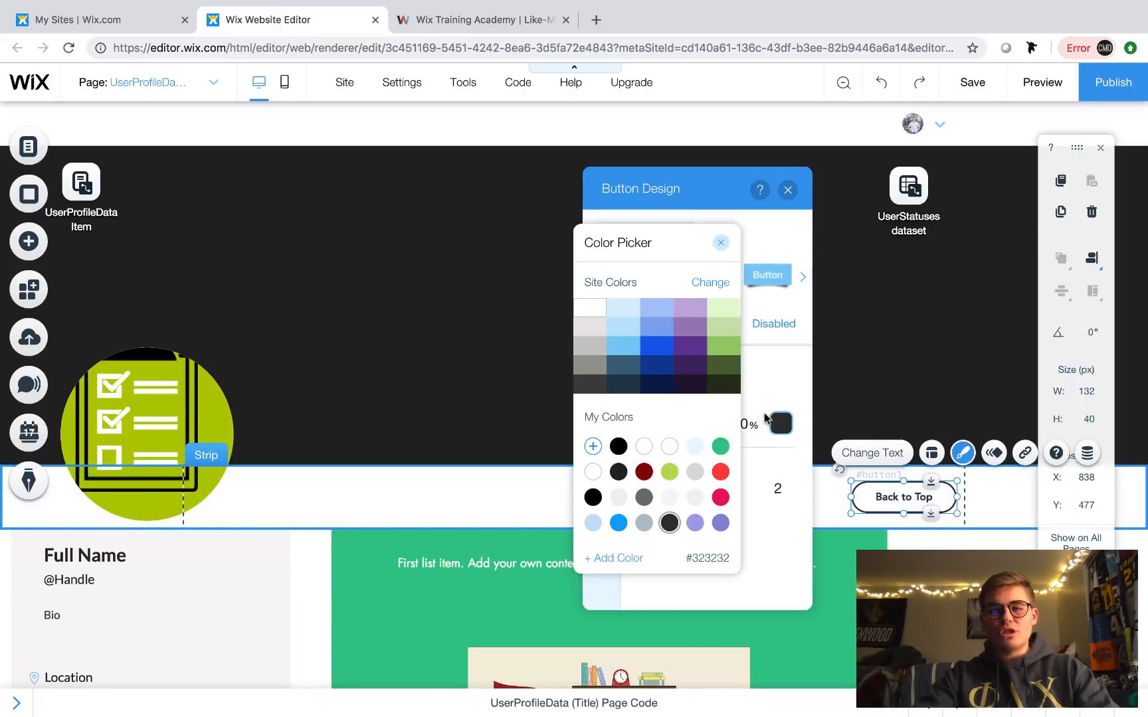
left_click(618, 523)
left_click(721, 243)
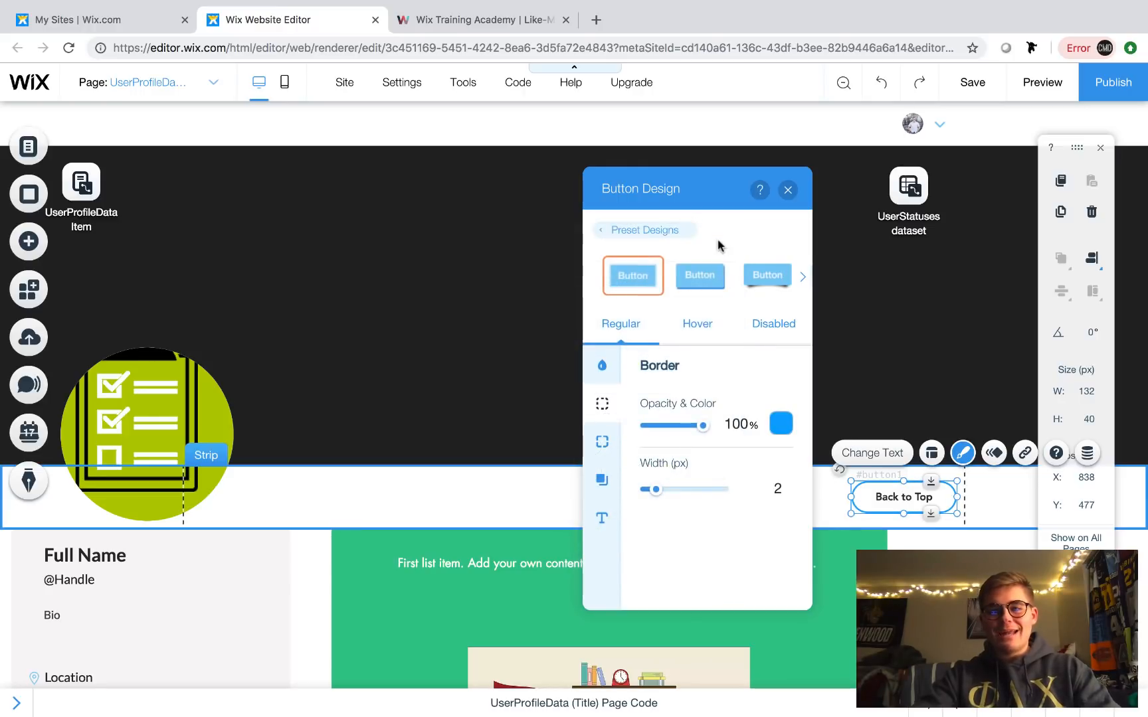
- Make the button's regular-state text colour black
left_click(603, 517)
left_click(778, 410)
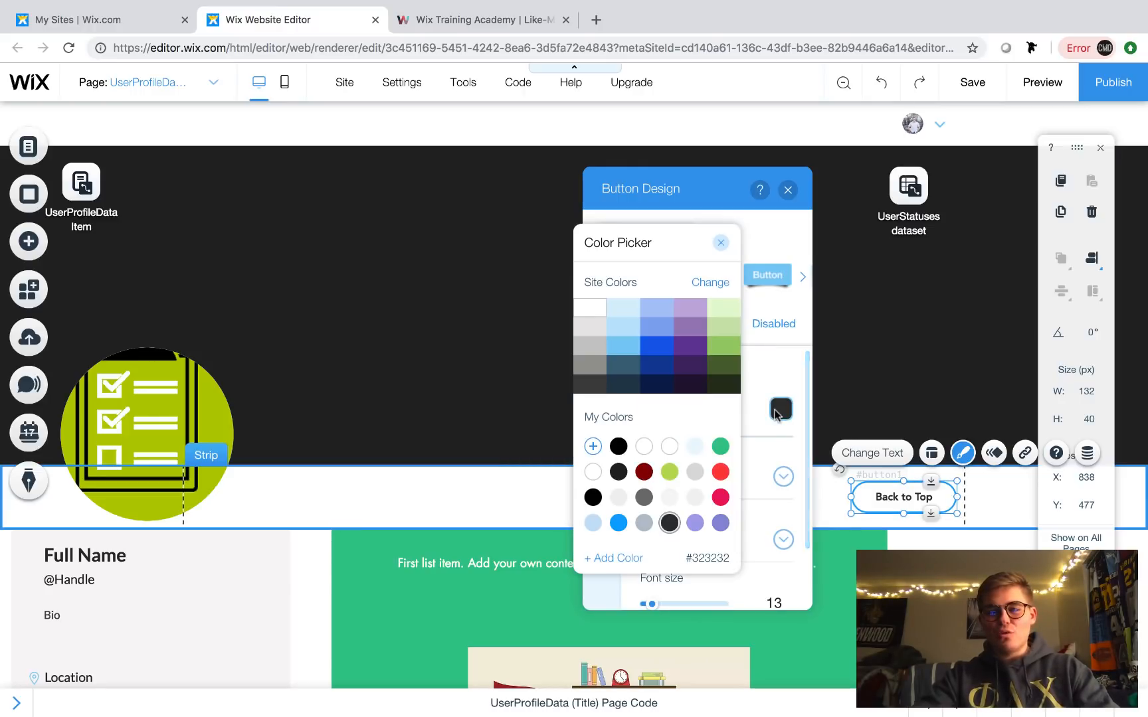
left_click(617, 446)
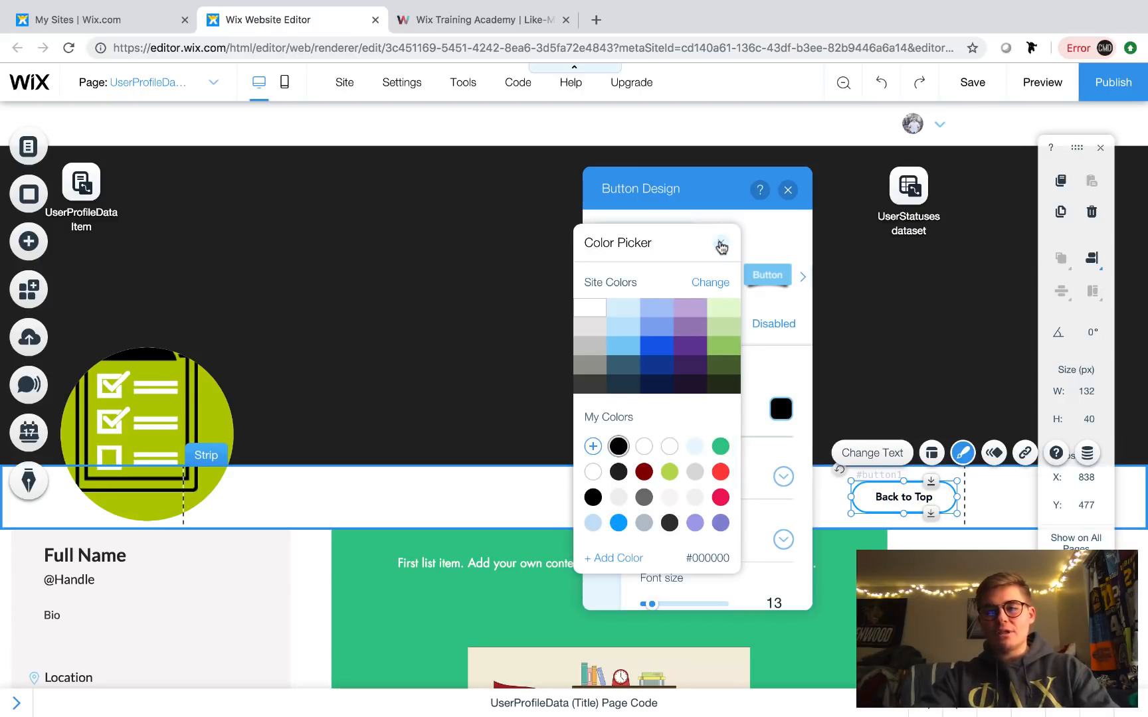
left_click(721, 243)
- Give the button's hover state a blue background fill and close Button Design
left_click(711, 331)
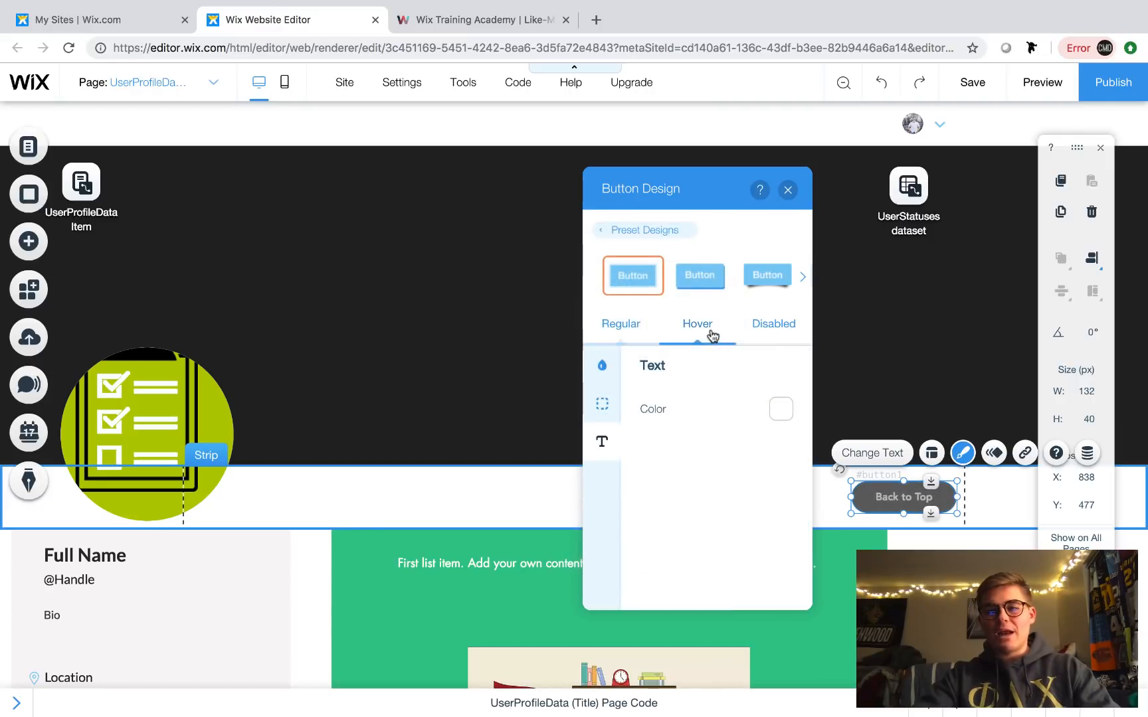
left_click(601, 396)
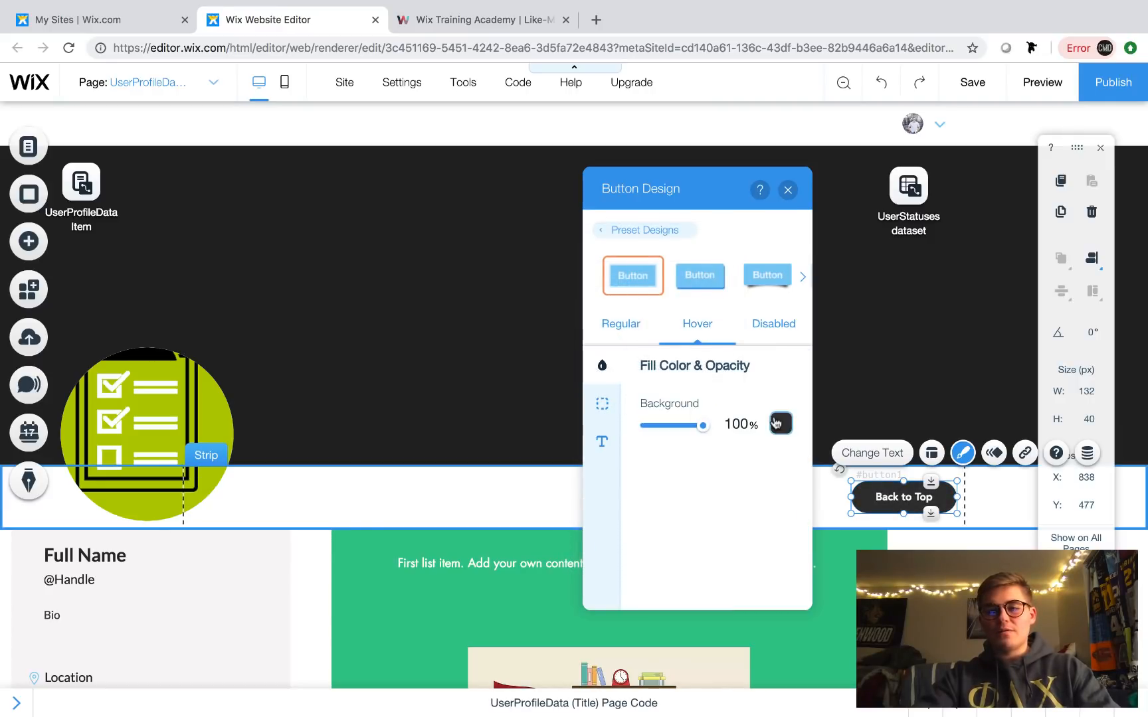
left_click(780, 424)
left_click(619, 523)
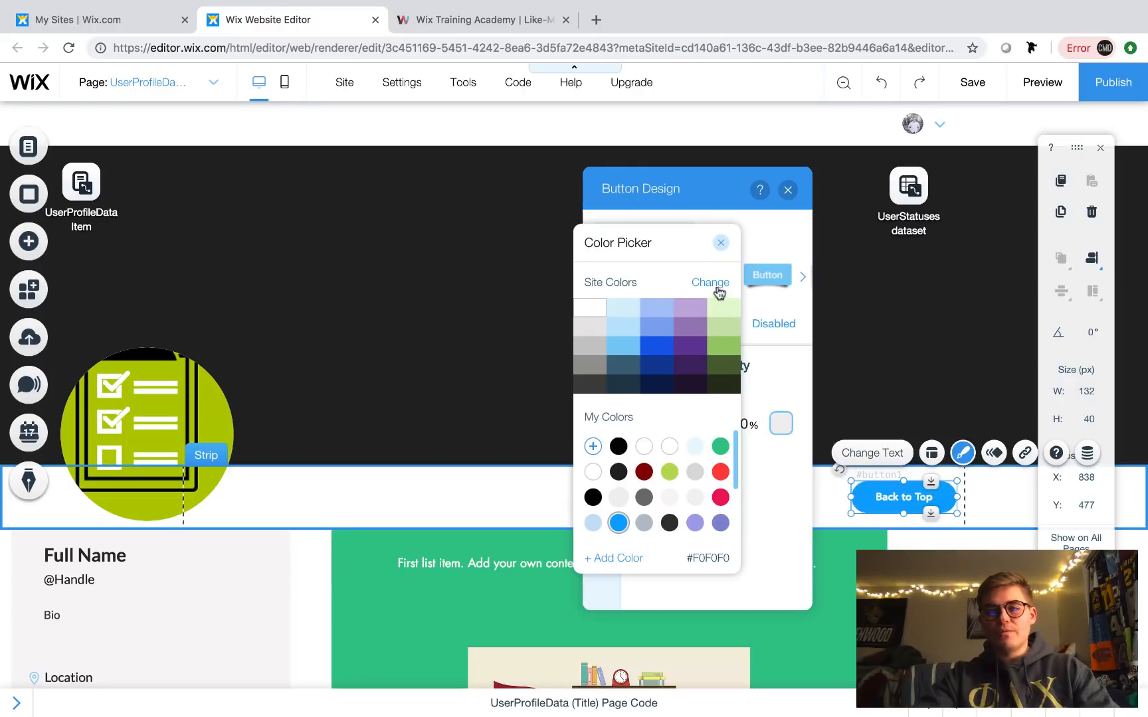
left_click(721, 244)
left_click(602, 443)
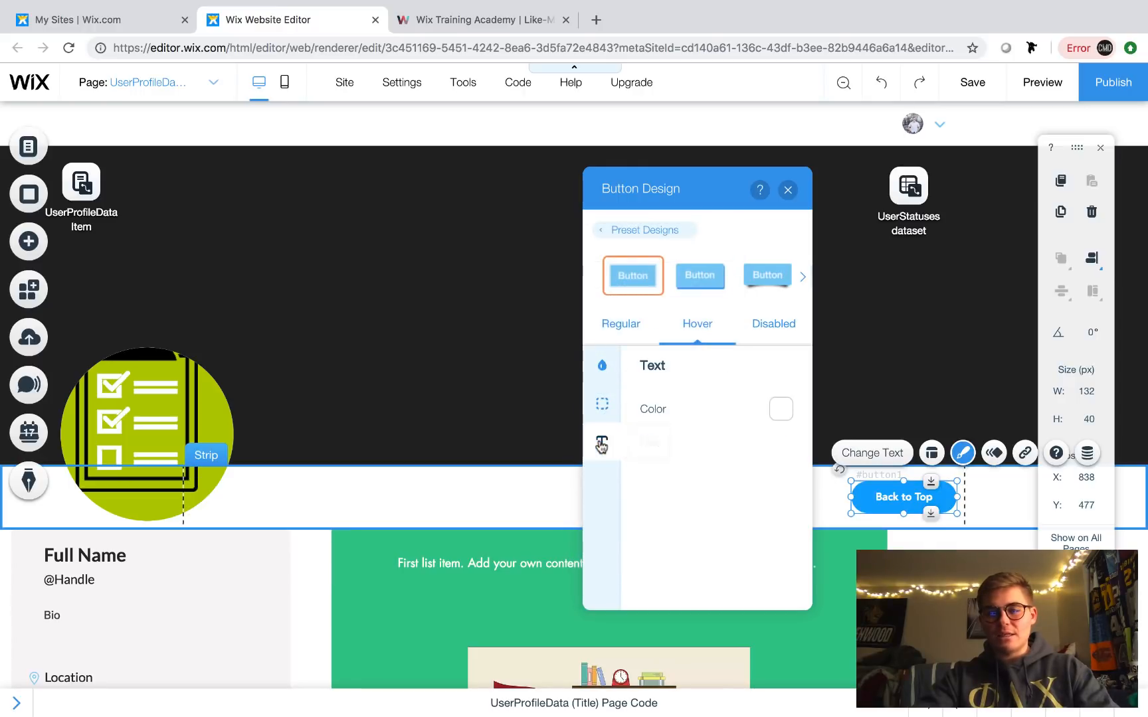
left_click(773, 324)
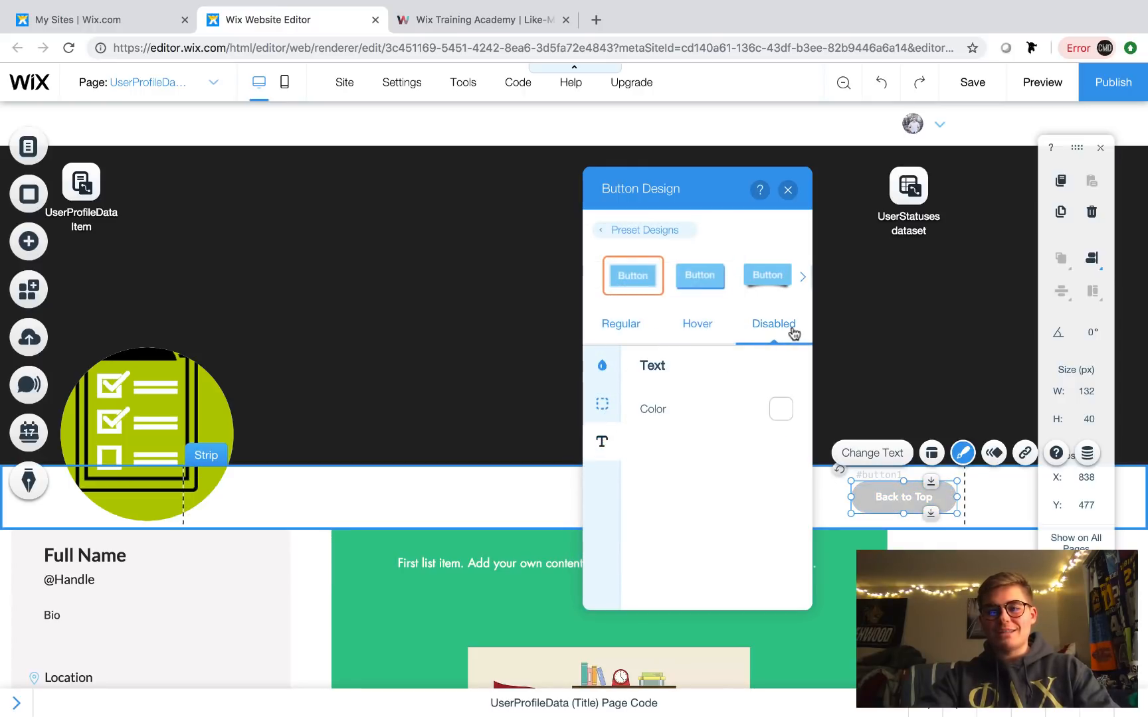
left_click(624, 326)
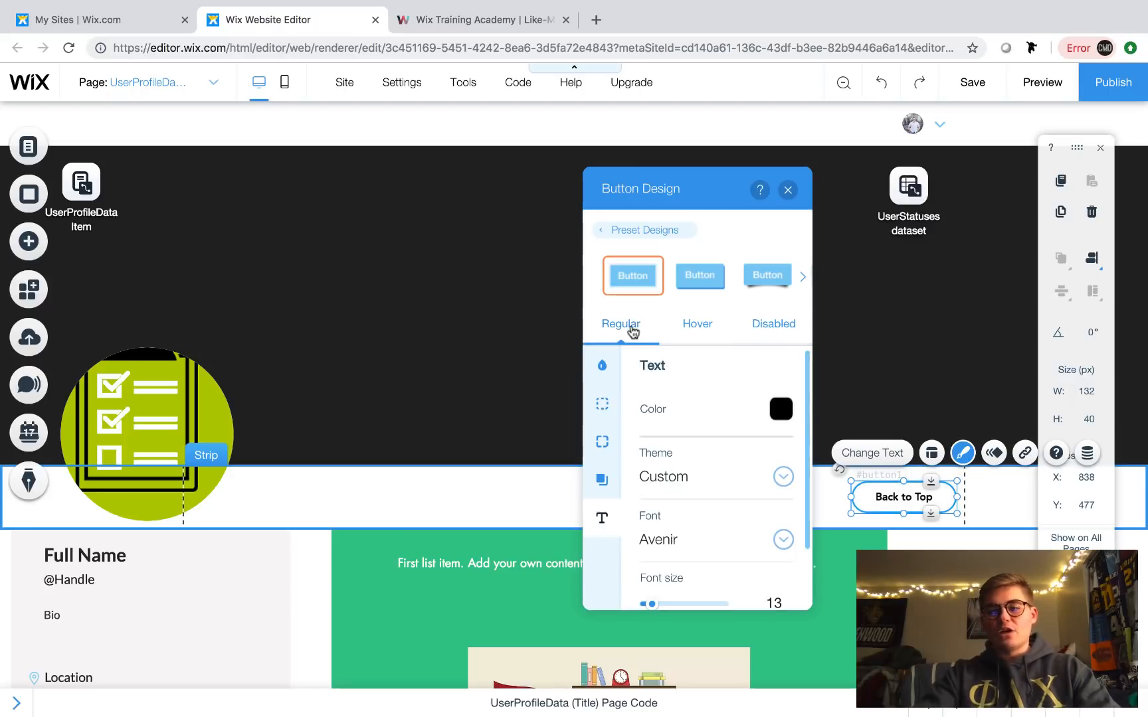
left_click(788, 190)
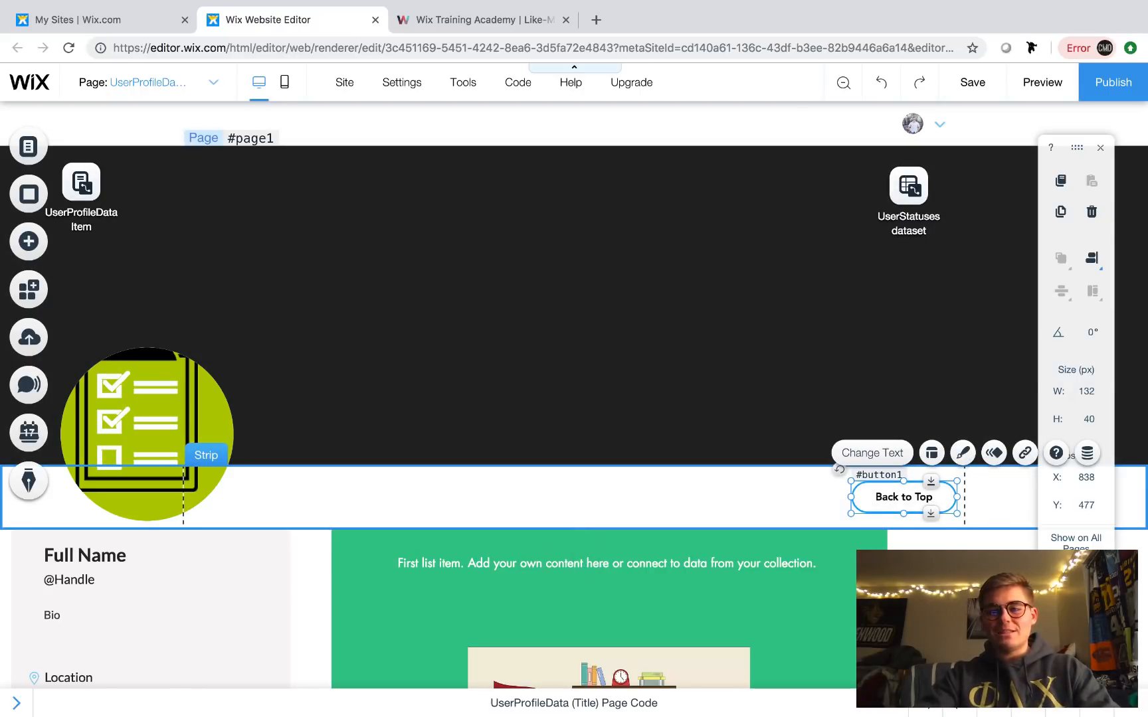
- Change the button's label from 'Back to Top' to 'Edit Profile'
left_click(921, 498)
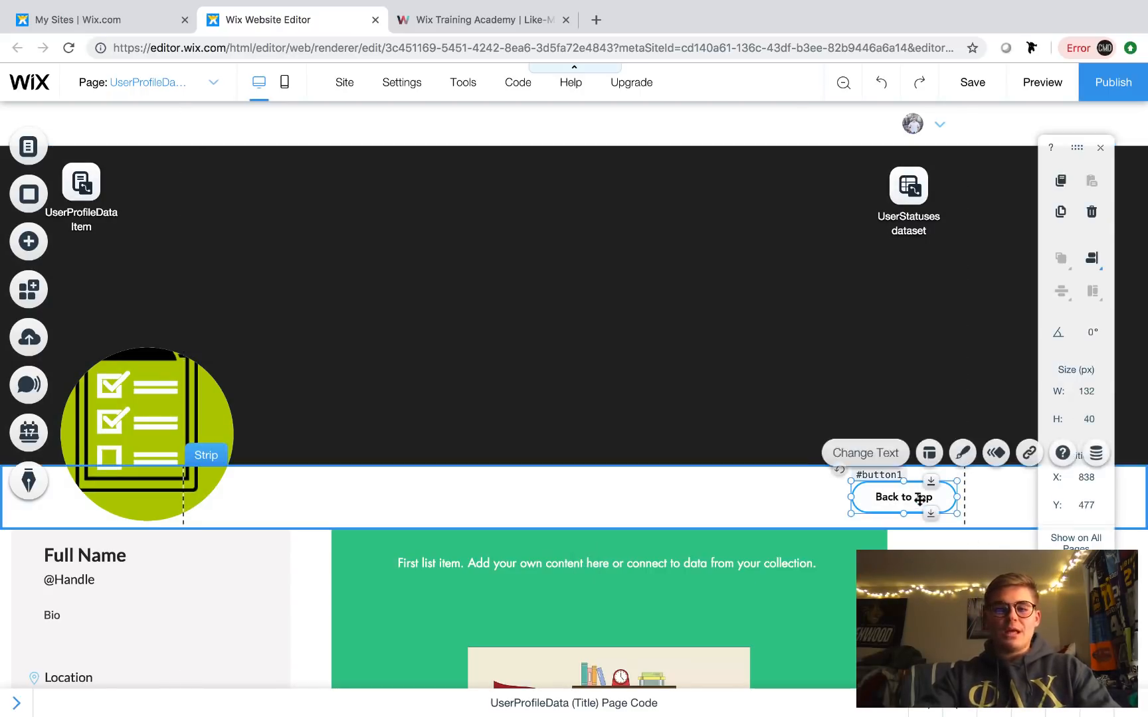
double_click(920, 499)
key("BackSpace")
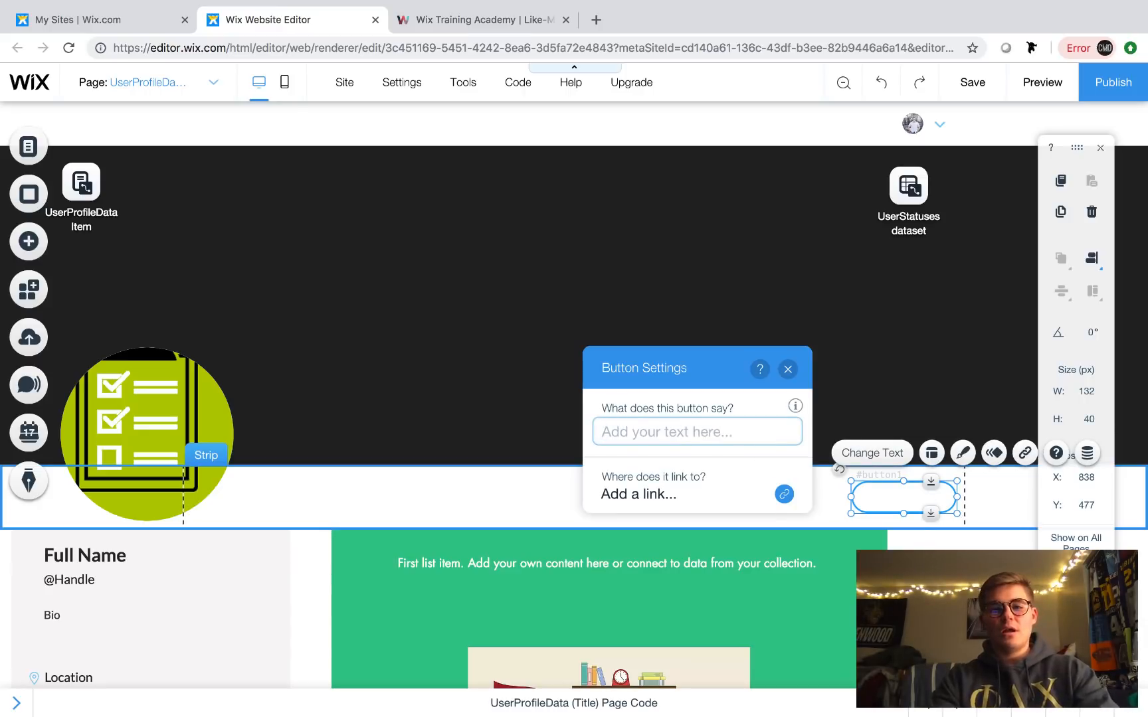
type("Edit P")
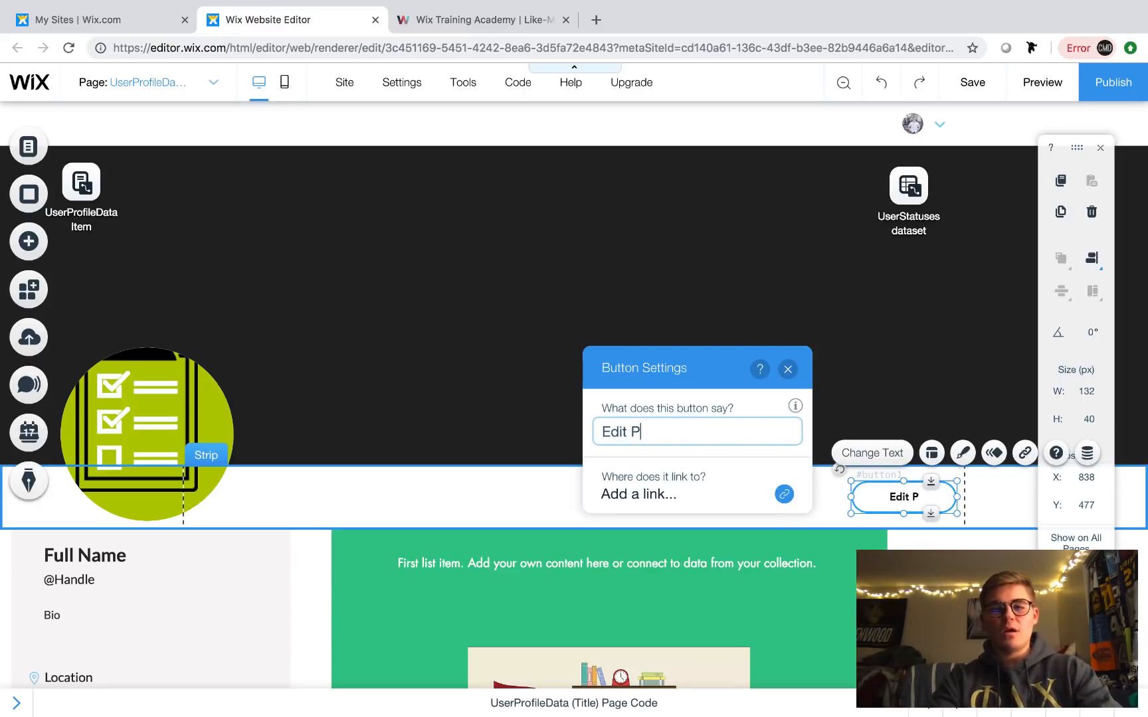
type("rof")
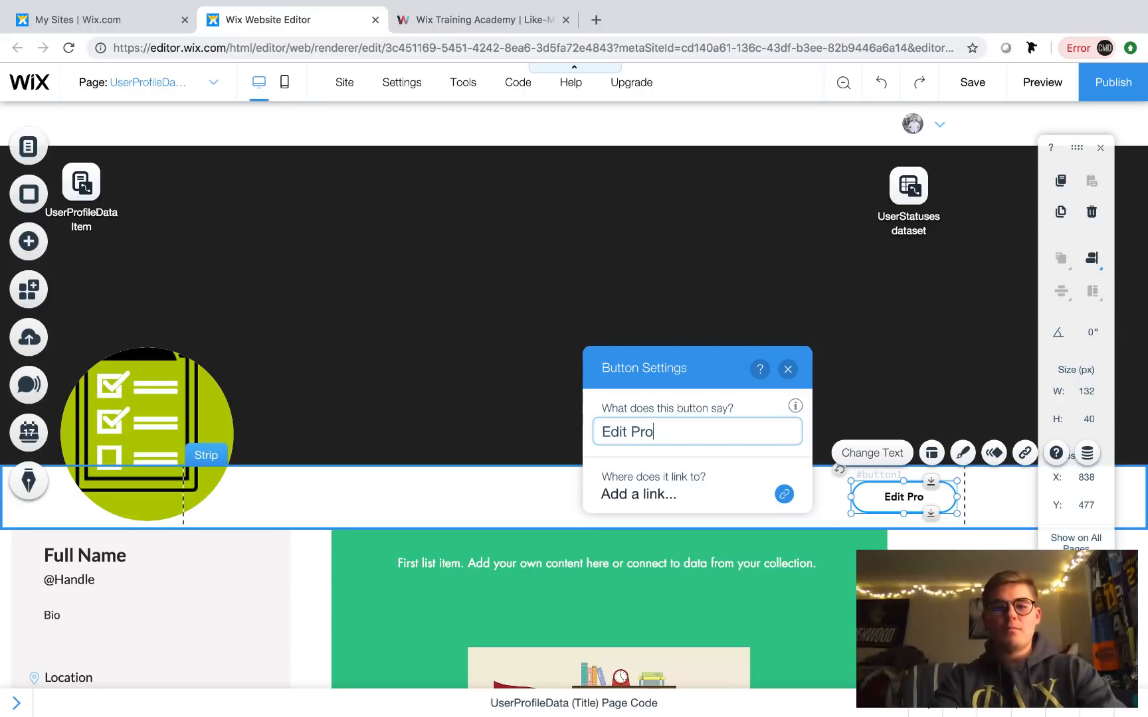
type("ile")
left_click(788, 369)
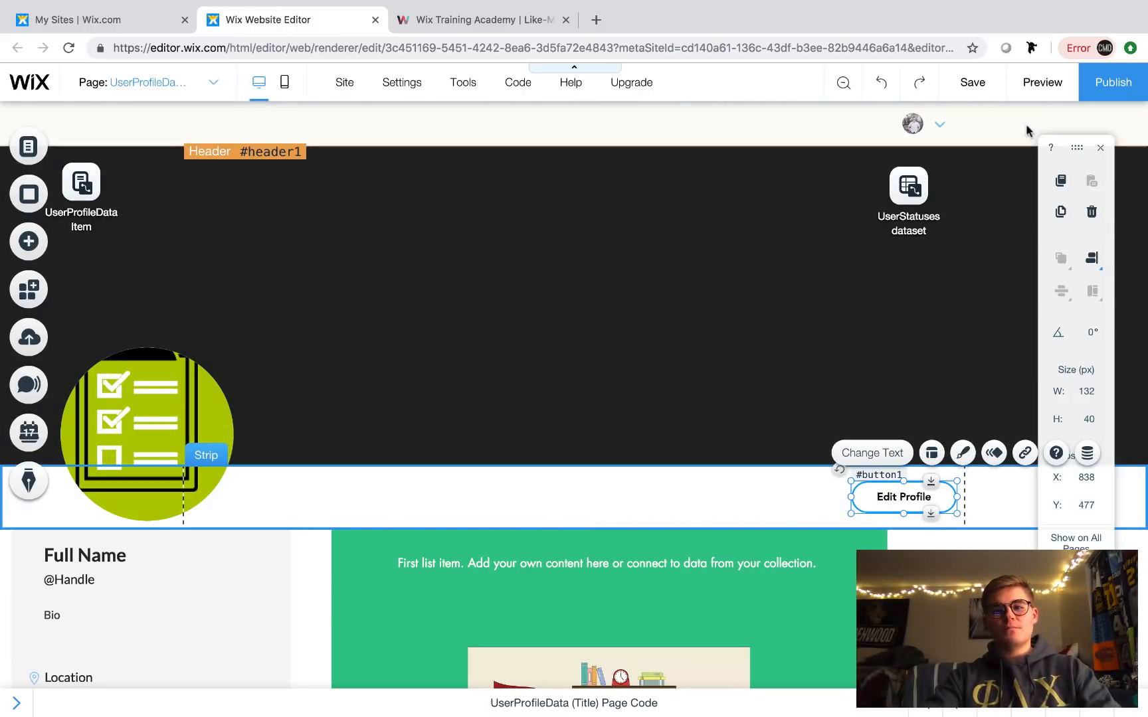
left_click(1041, 84)
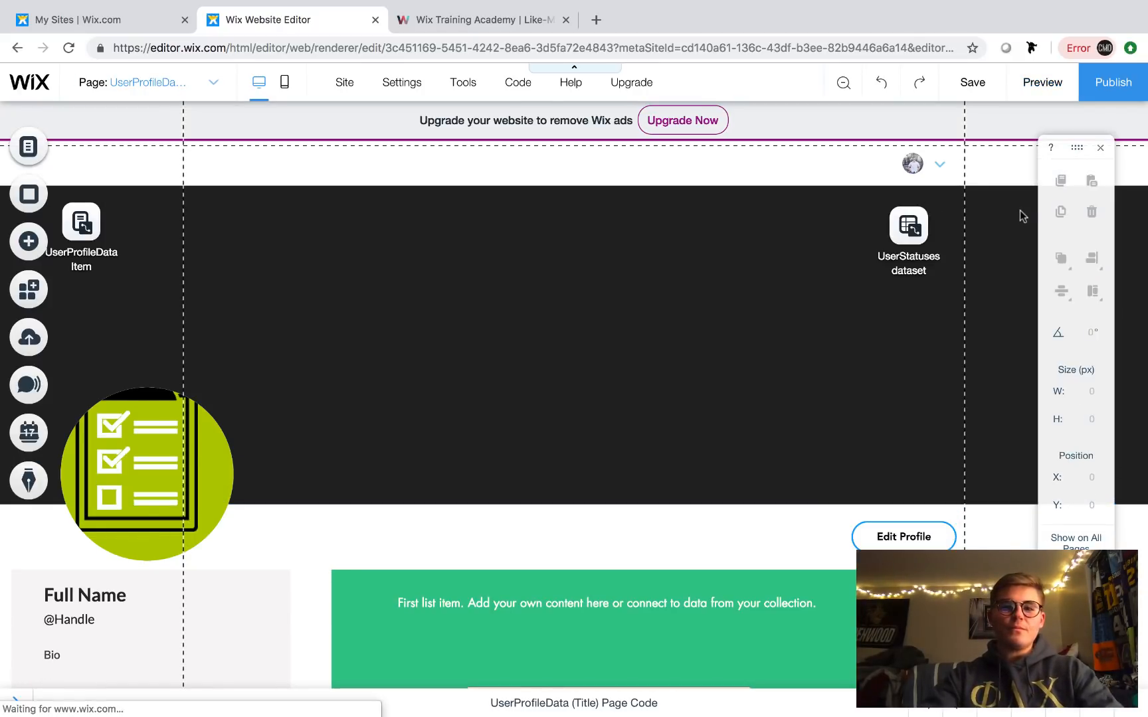
scroll(608, 367, "down", 2)
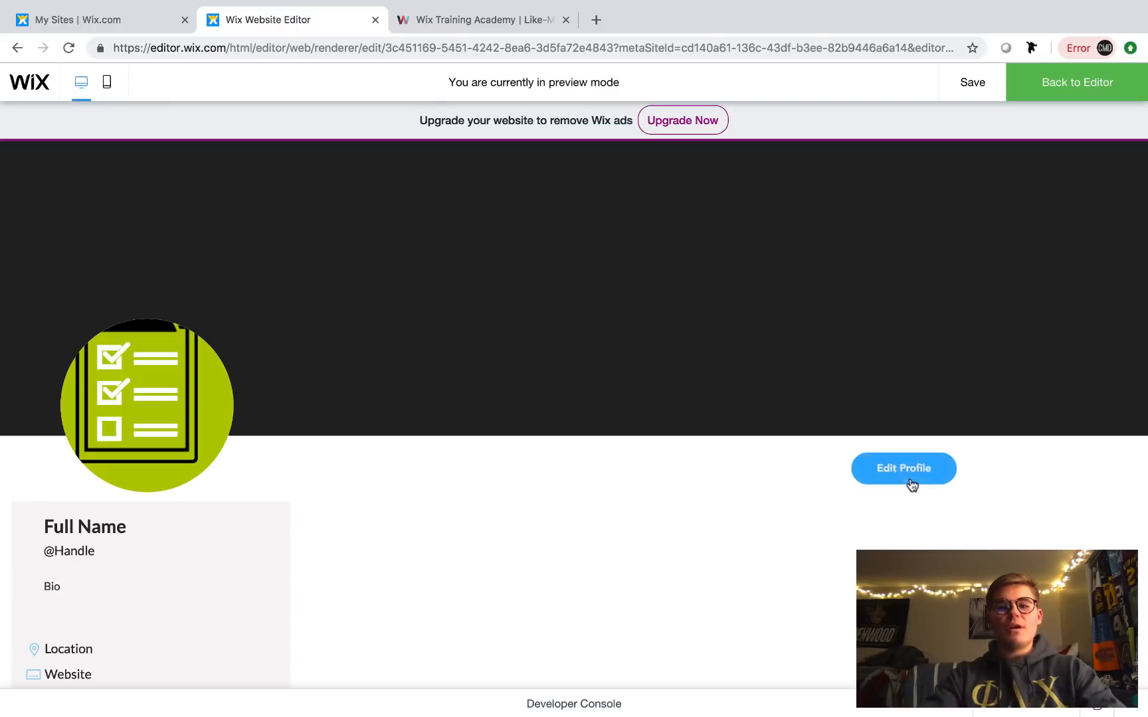
scroll(652, 352, "up", 2)
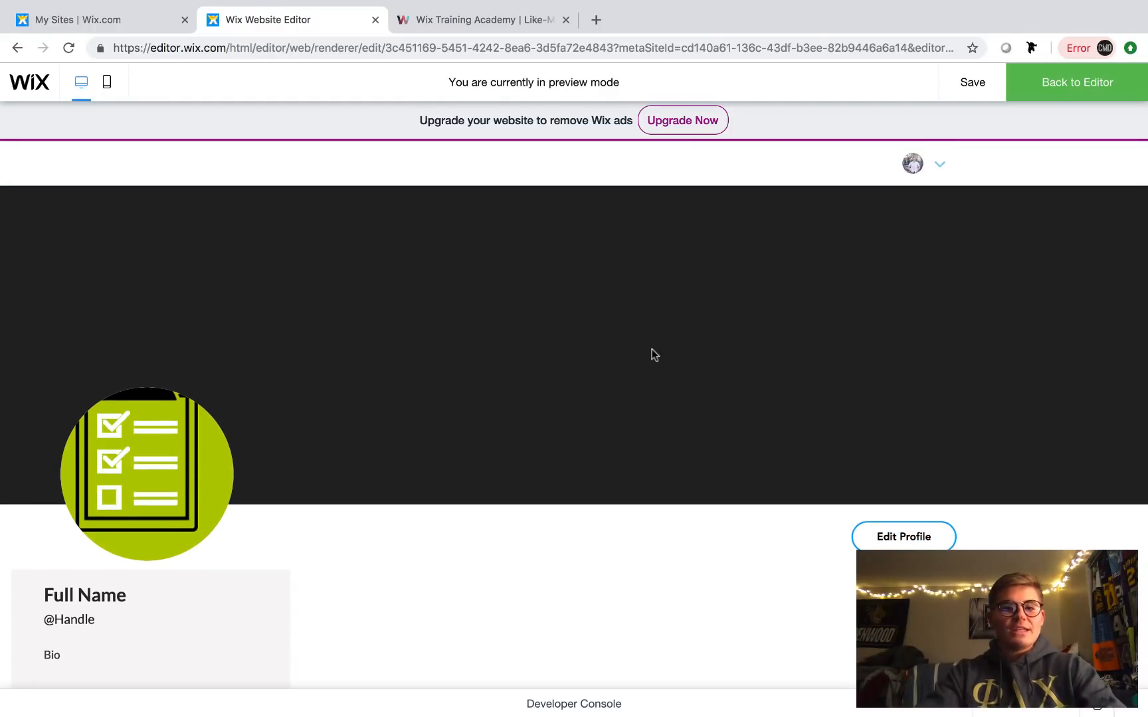
scroll(651, 351, "down", 3)
scroll(651, 350, "down", 4)
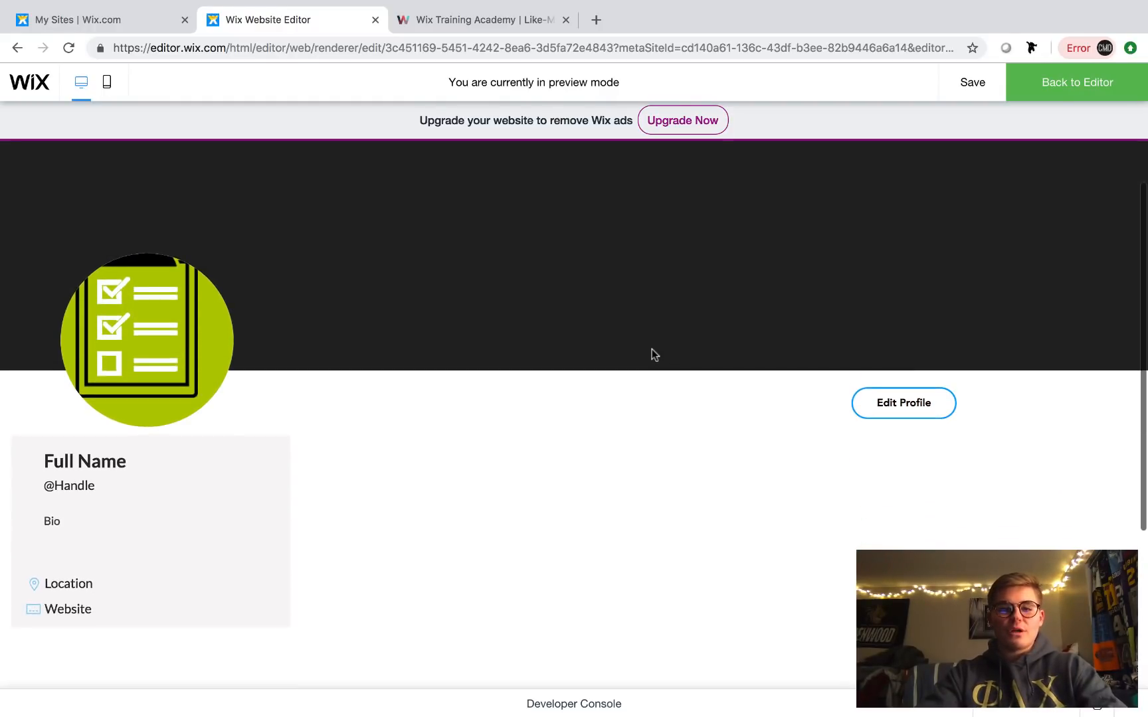
scroll(652, 350, "up", 6)
scroll(652, 349, "down", 5)
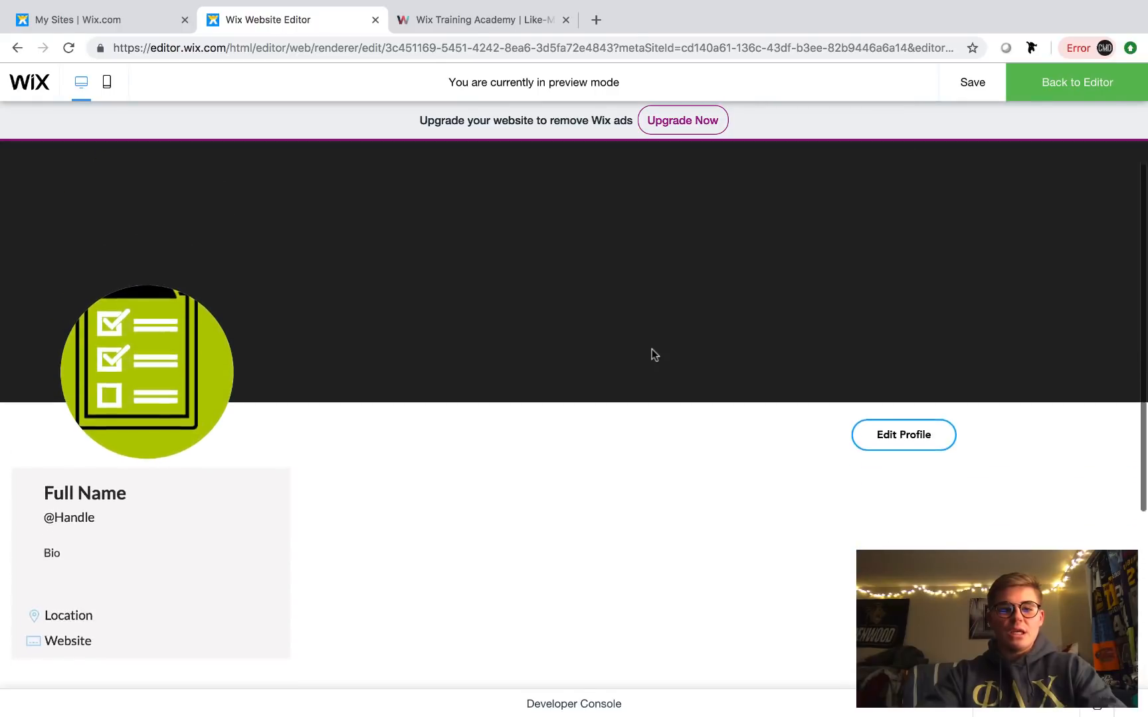
scroll(651, 349, "up", 3)
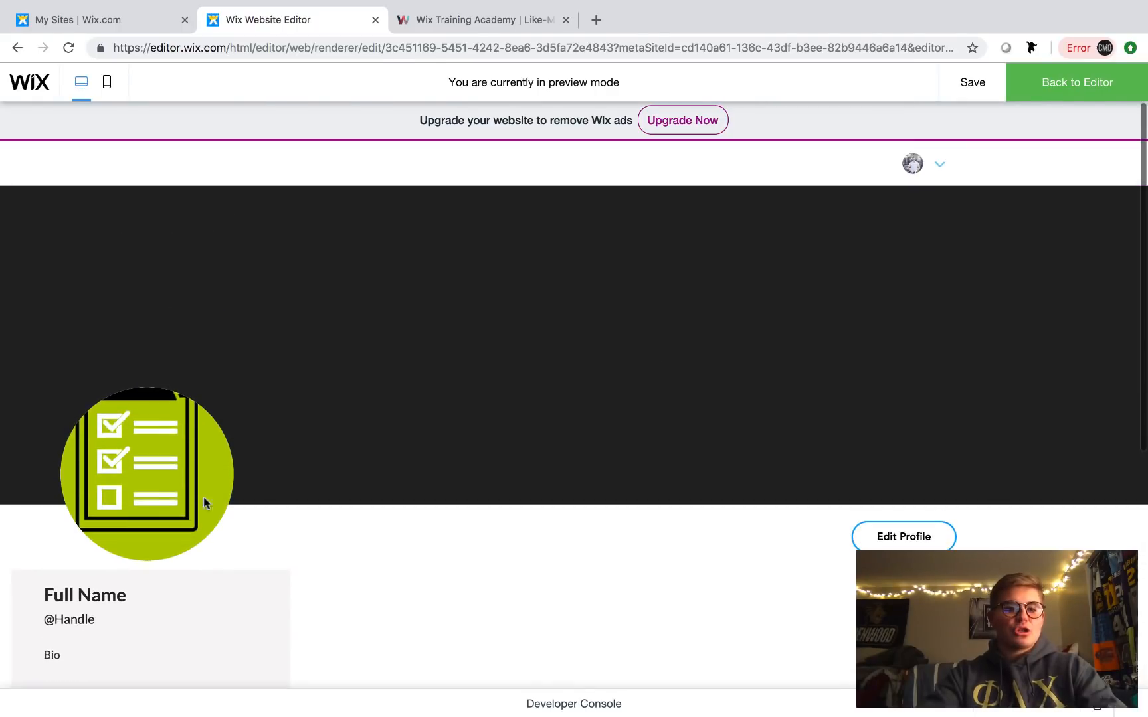
scroll(392, 467, "down", 5)
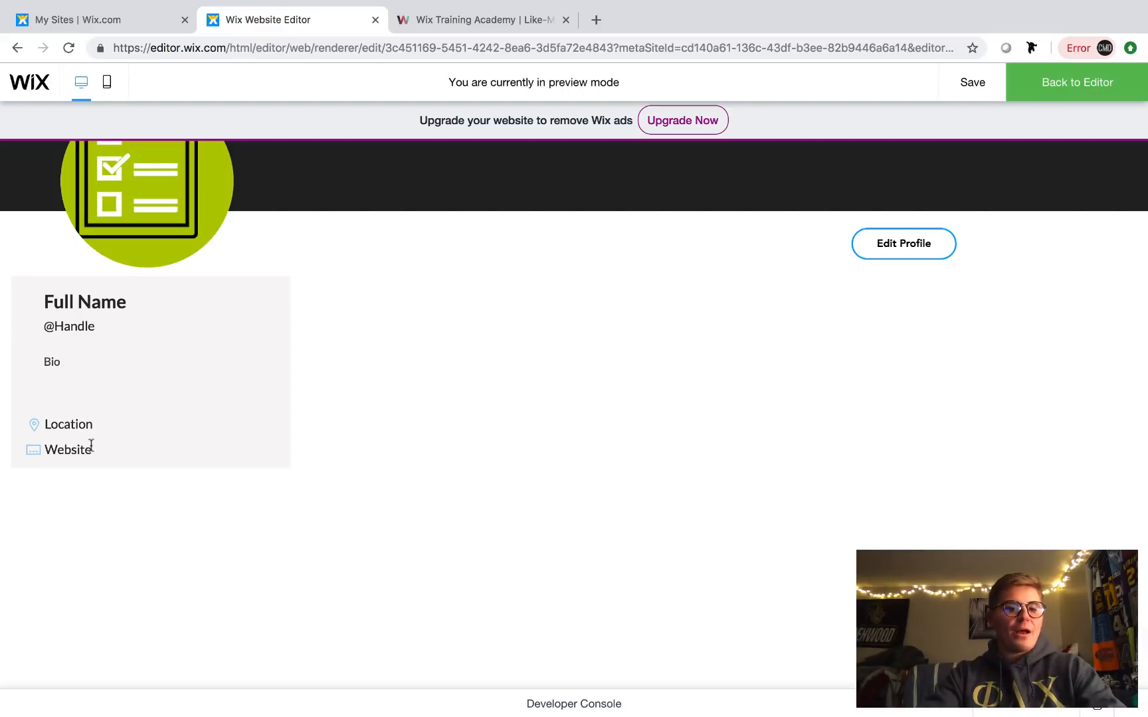
scroll(250, 426, "up", 5)
scroll(250, 426, "down", 5)
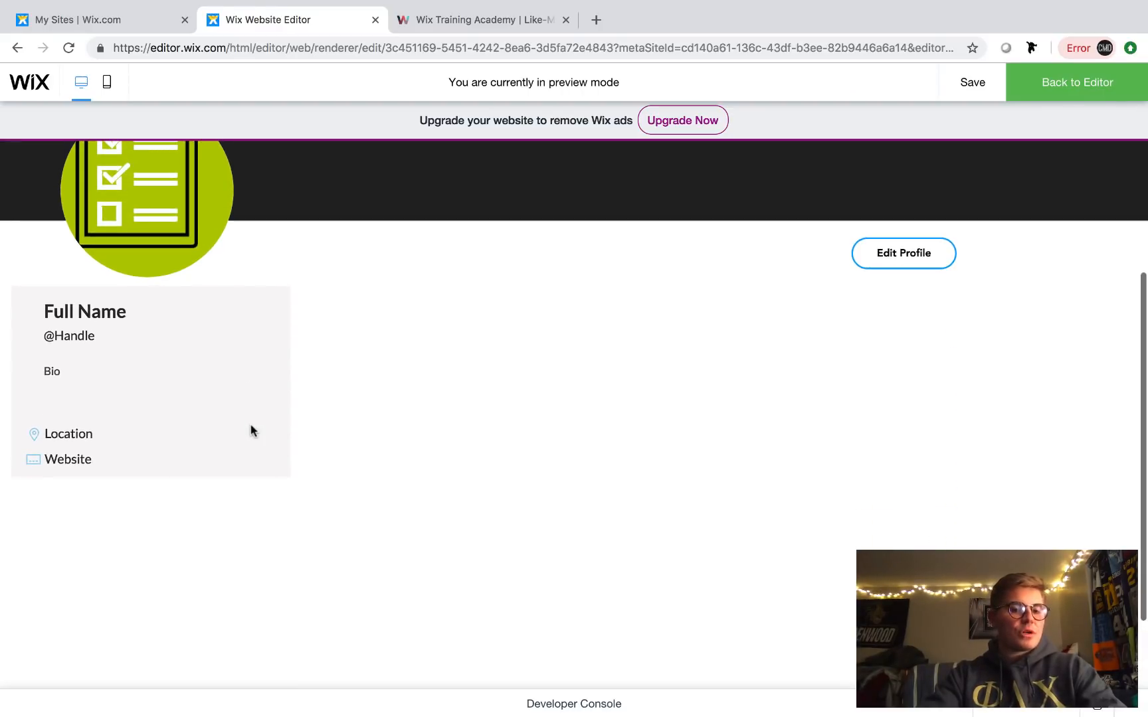
scroll(253, 430, "up", 5)
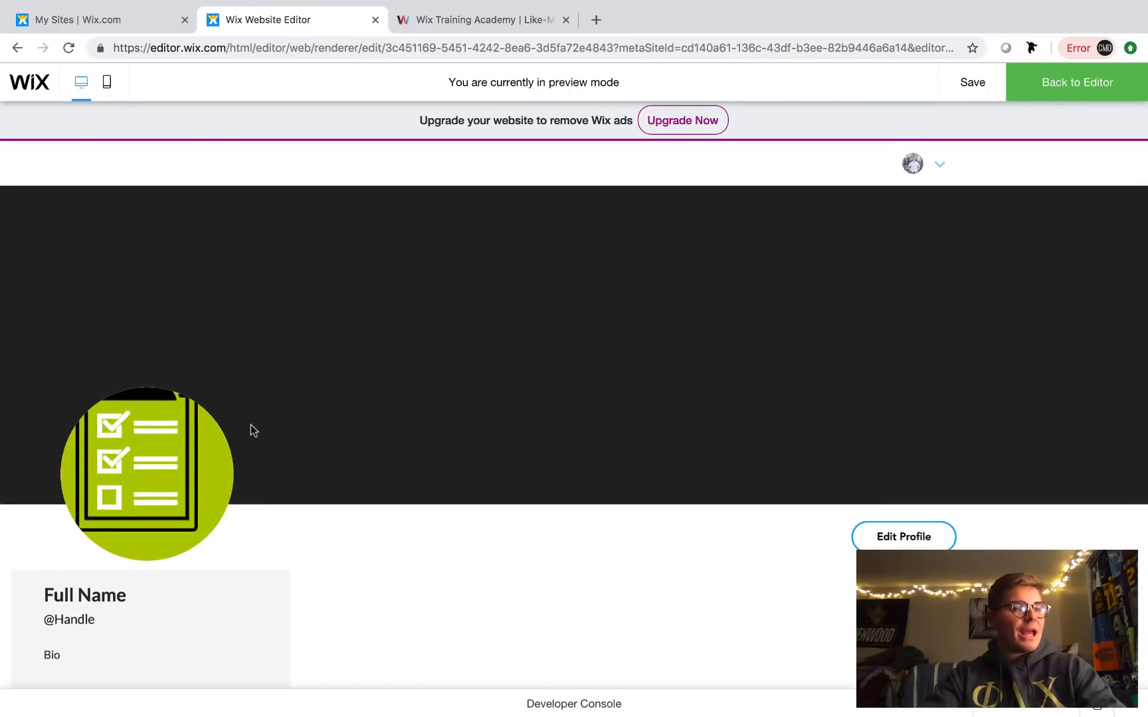
scroll(252, 426, "down", 1)
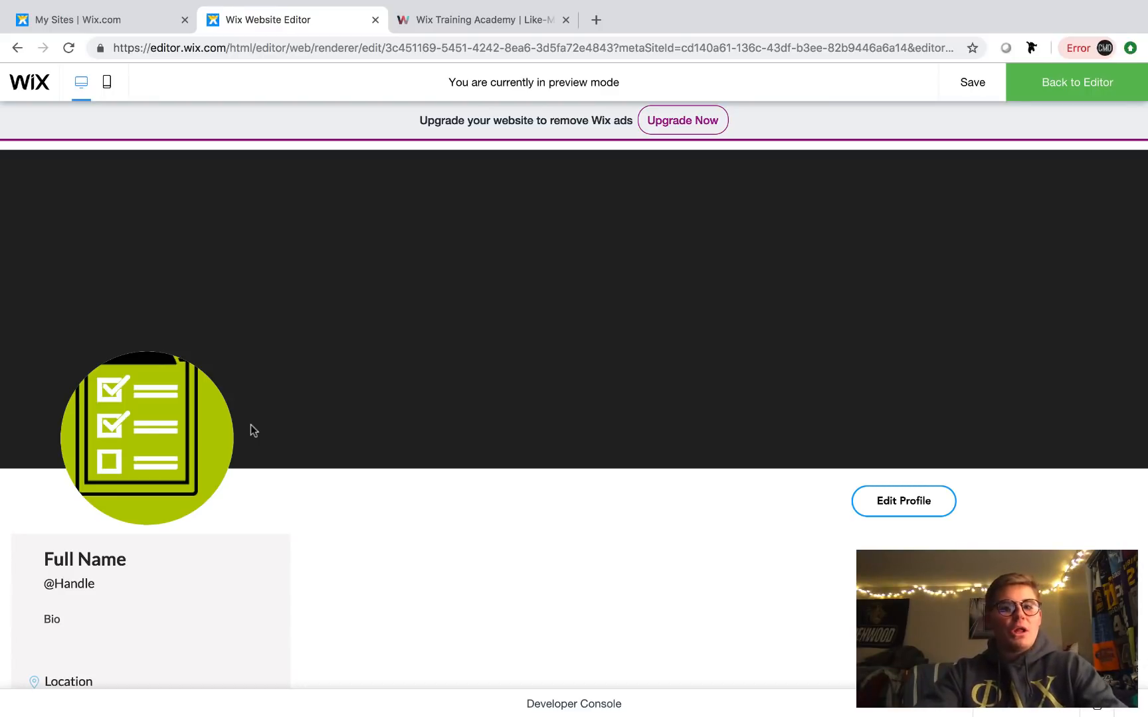
scroll(250, 425, "up", 1)
scroll(150, 546, "down", 2)
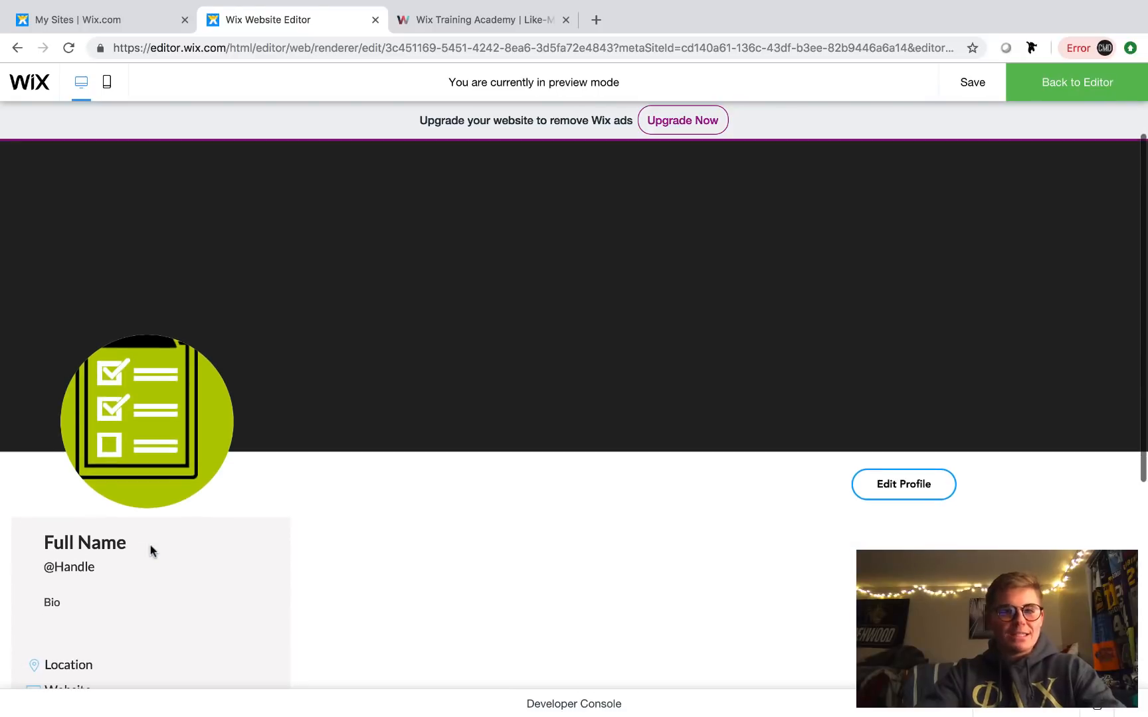
scroll(149, 550, "up", 1)
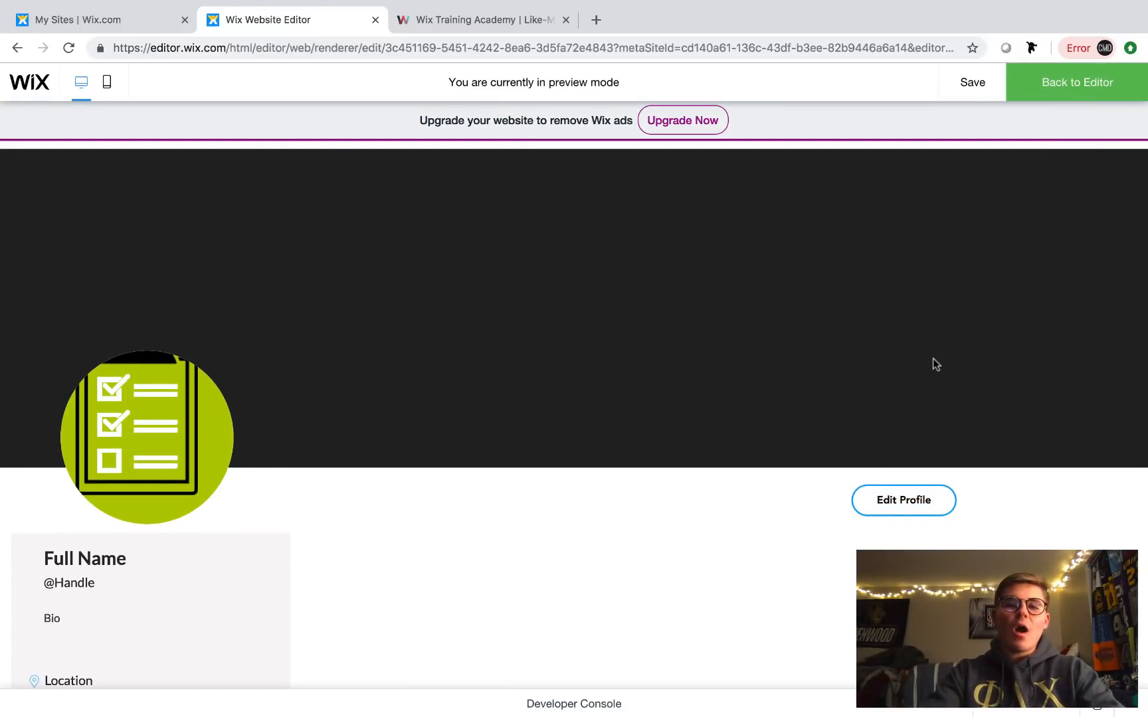
scroll(932, 358, "up", 1)
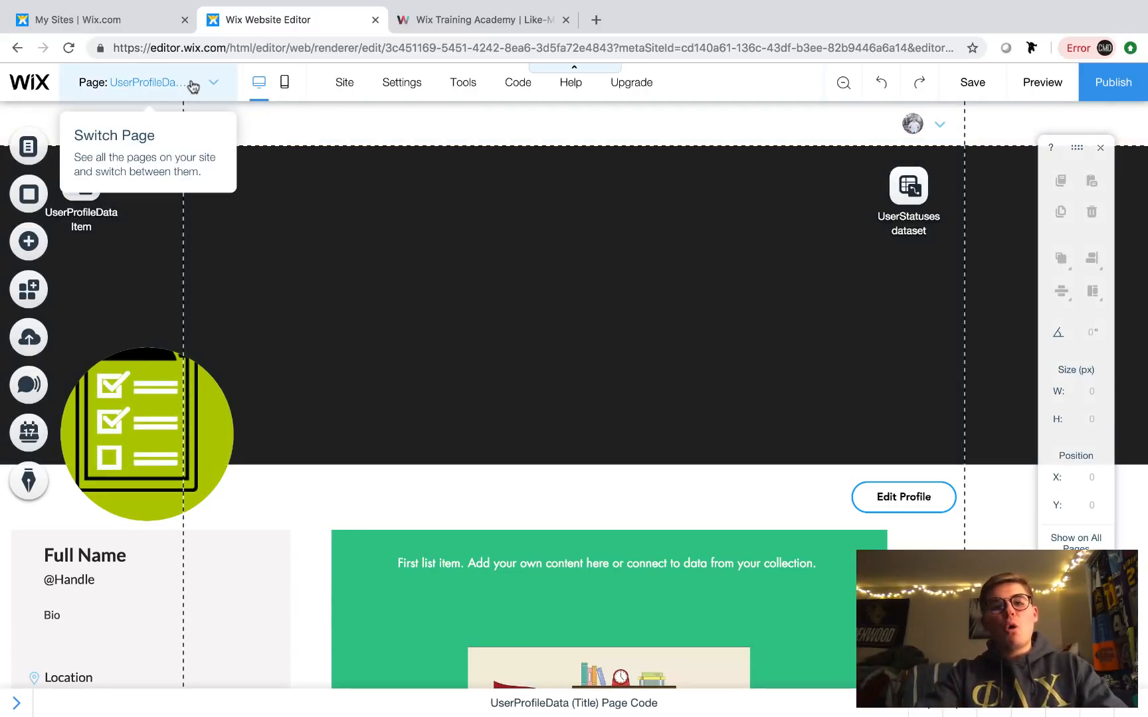
- Switch to the My Account page and review its options in the pages panel
left_click(189, 83)
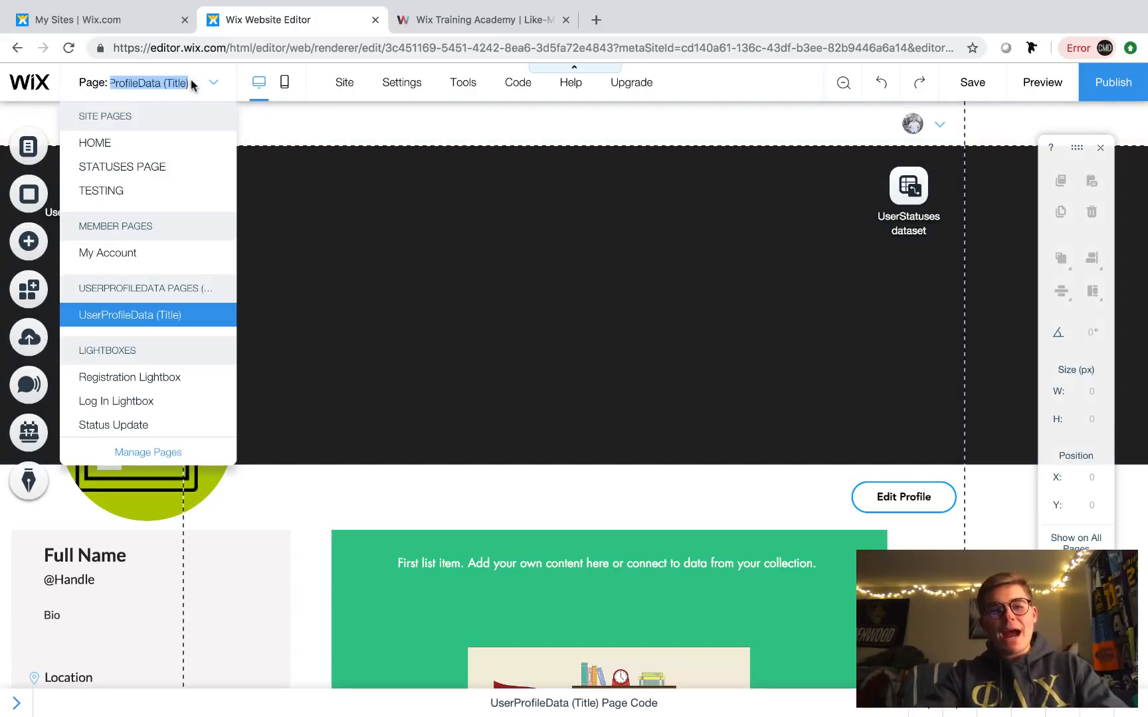
left_click(133, 255)
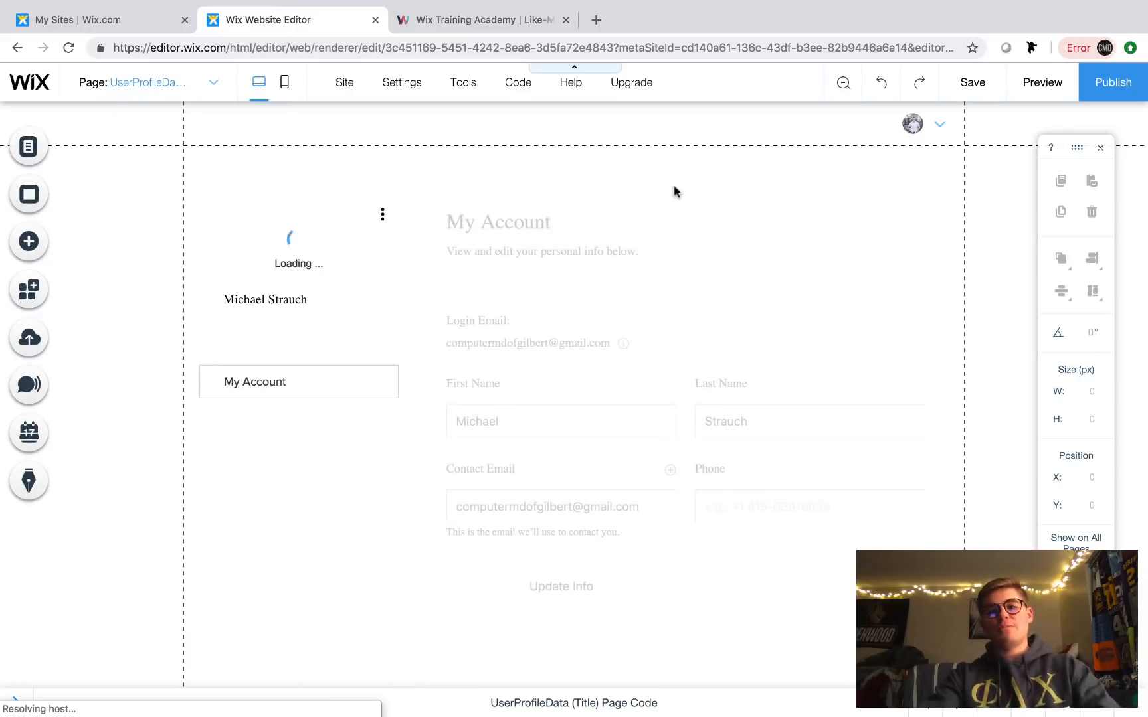
left_click(934, 126)
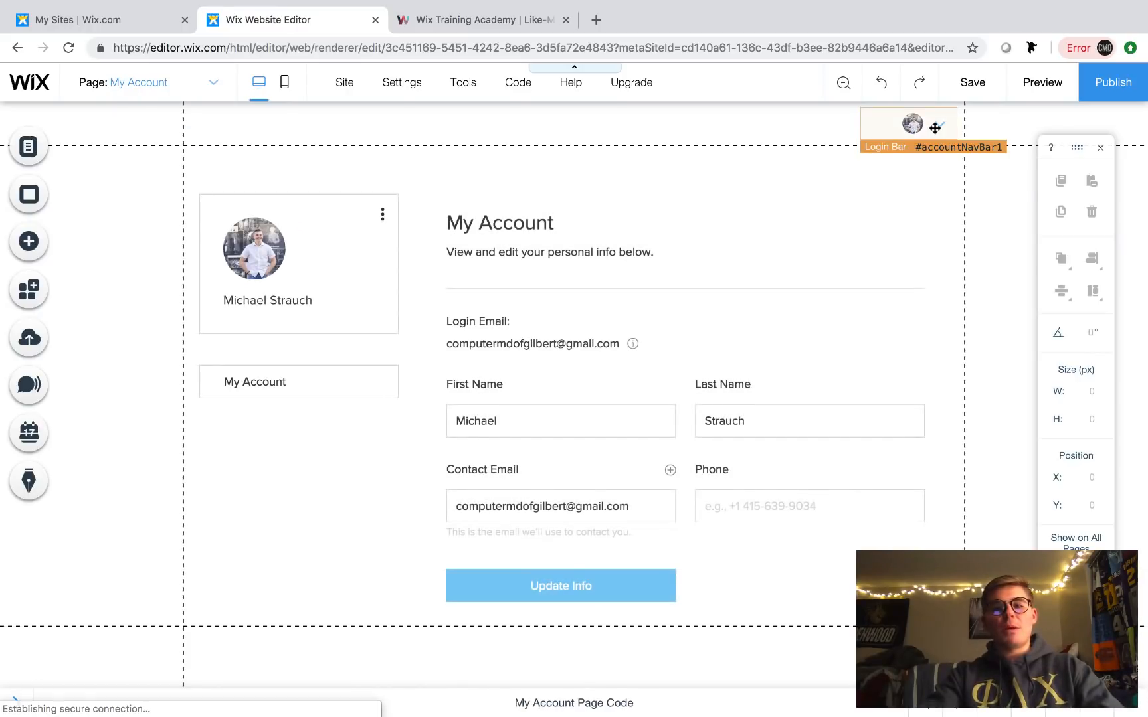
left_click(843, 156)
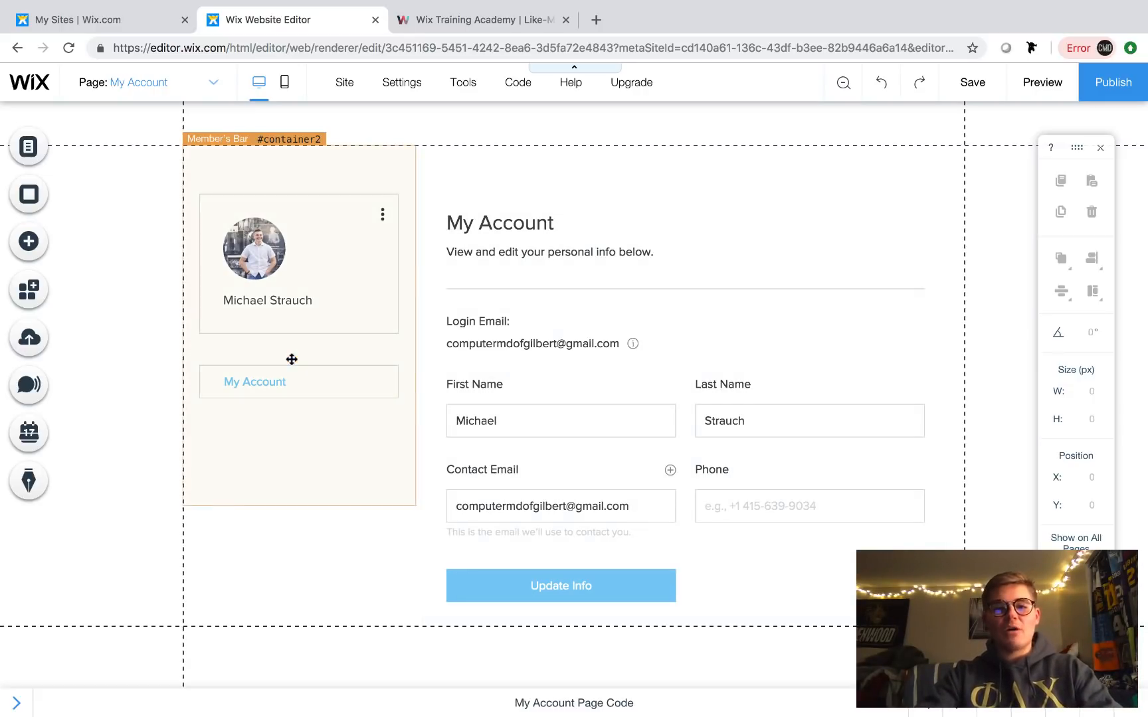
left_click(204, 92)
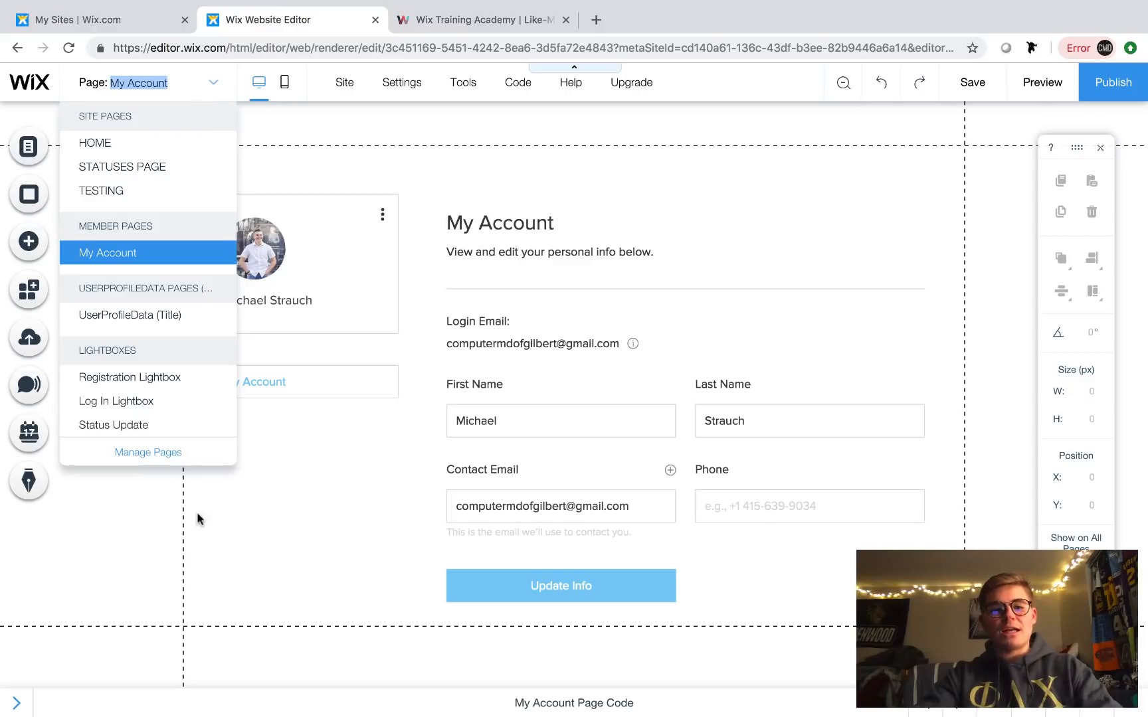
left_click(148, 454)
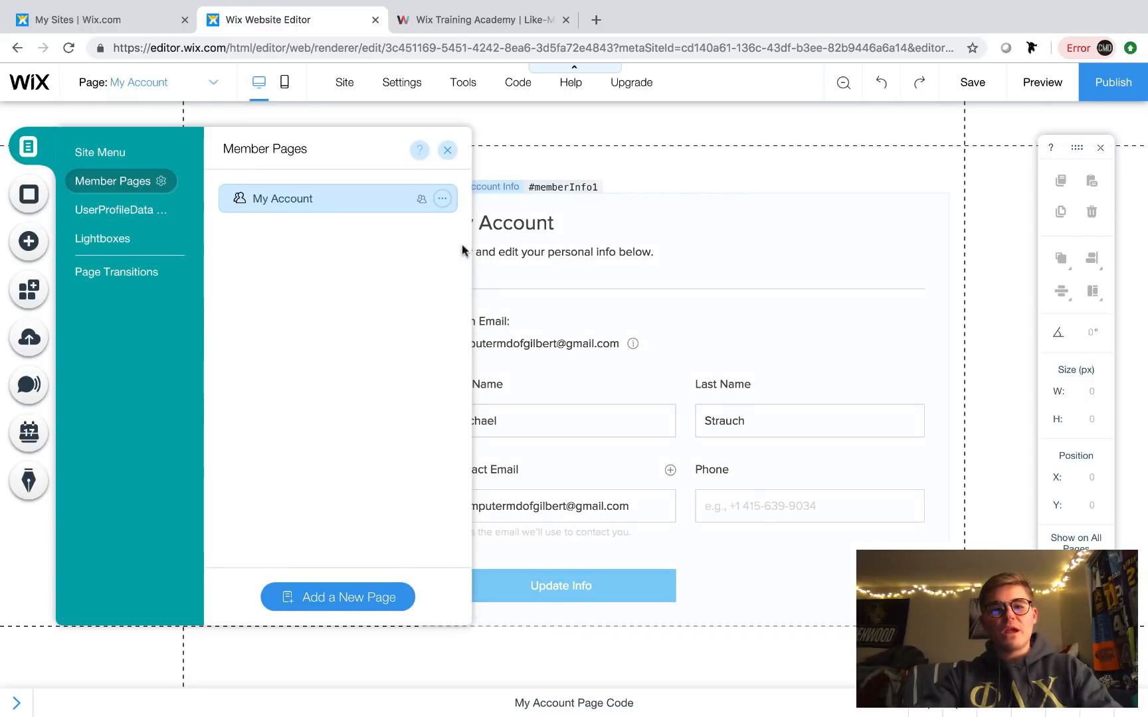
left_click(441, 202)
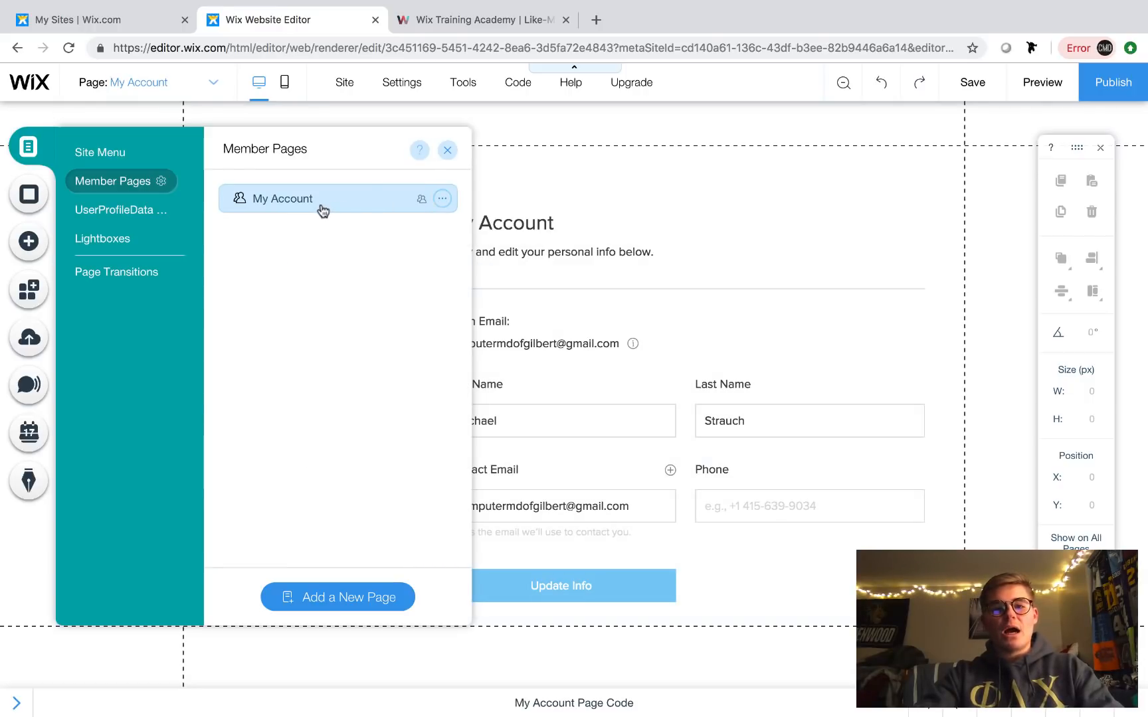
left_click(448, 152)
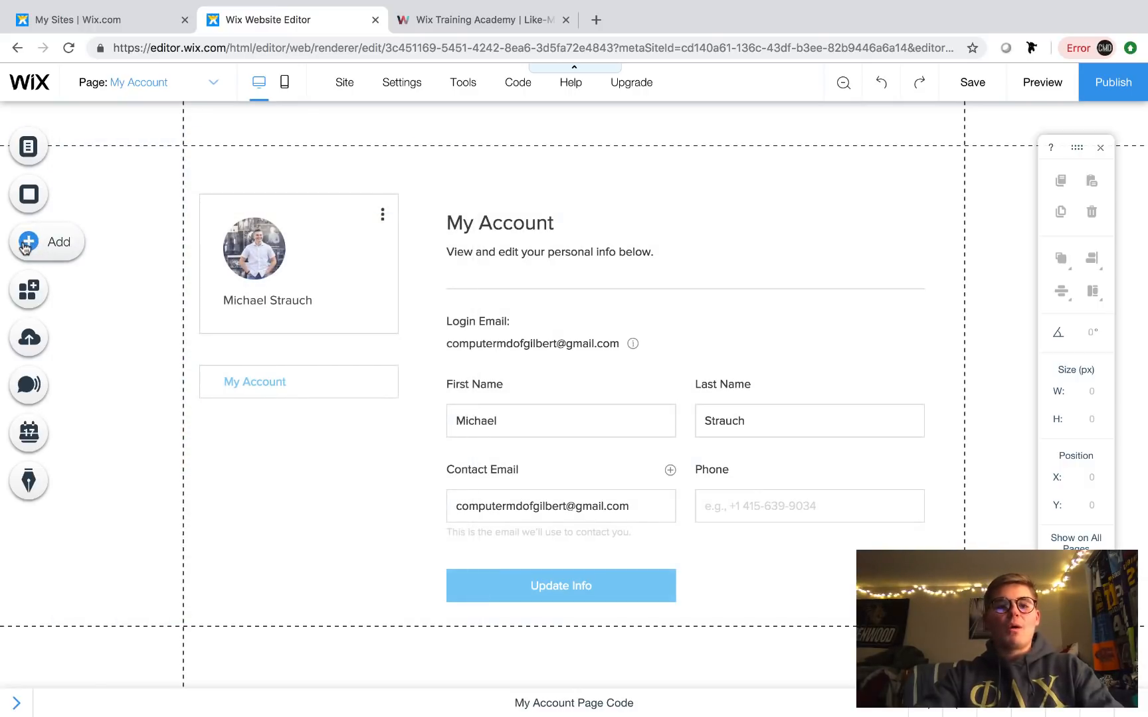
- Duplicate the vertical member menu with Ctrl+D and place the copy below the original
left_click(331, 391)
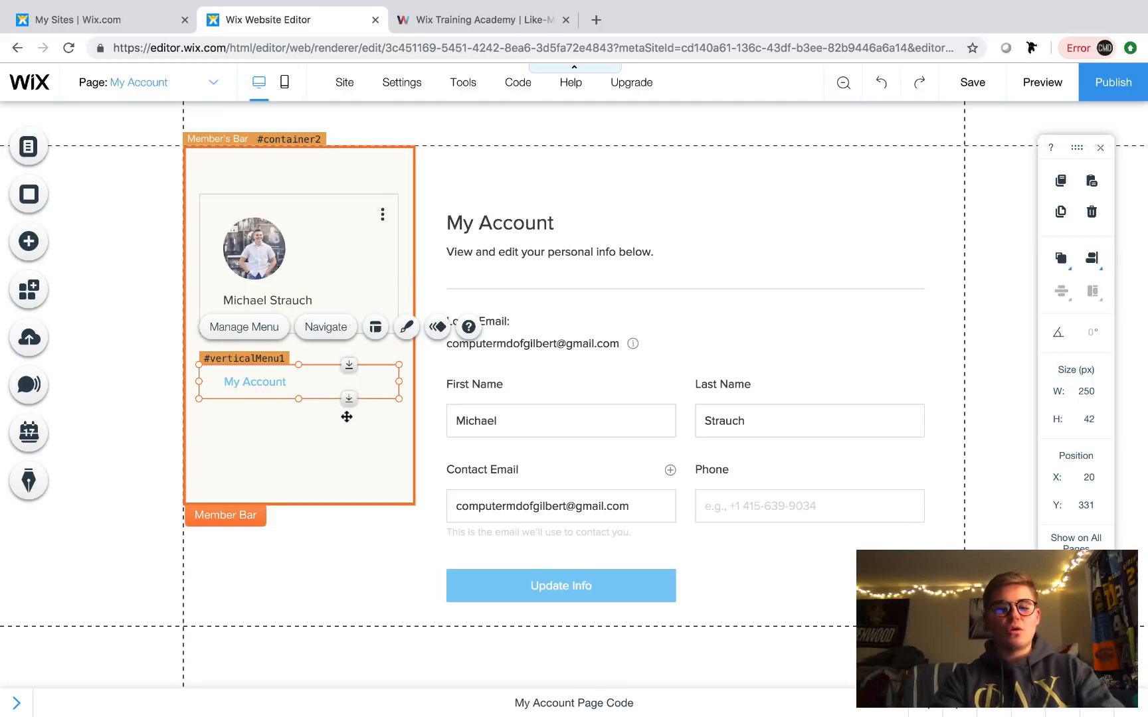
key("super+d")
mouse_move(341, 394)
left_mouse_down()
mouse_move(343, 418)
mouse_move(331, 416)
left_mouse_up()
left_click(367, 581)
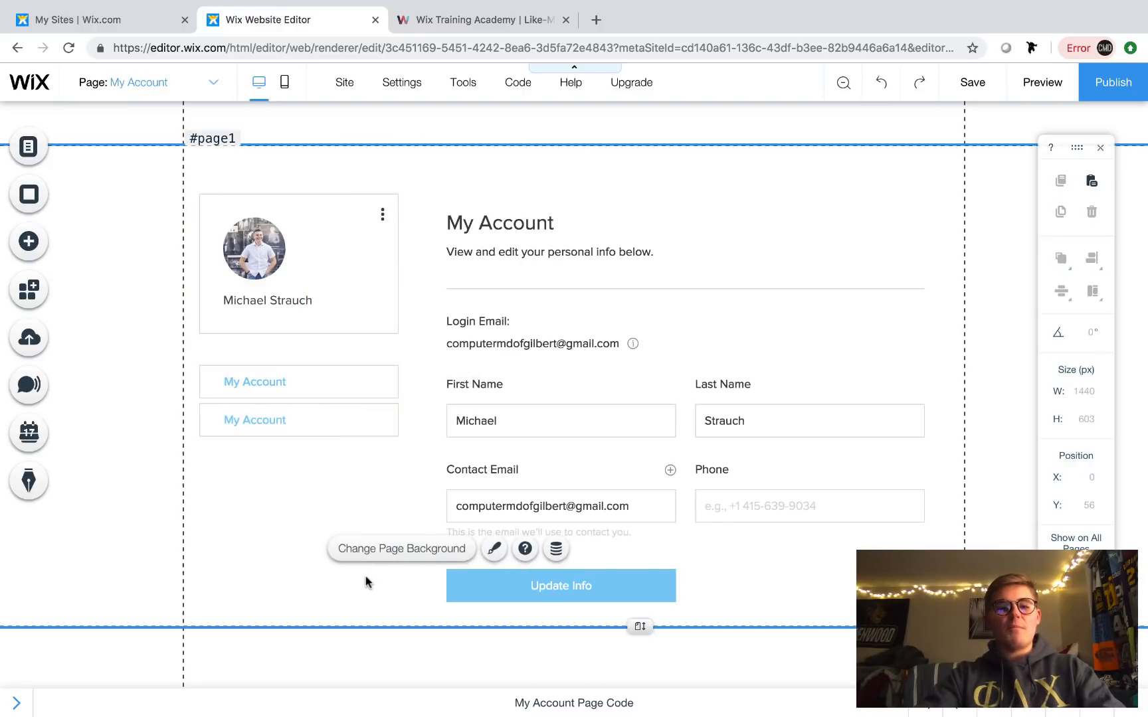
left_click(564, 360)
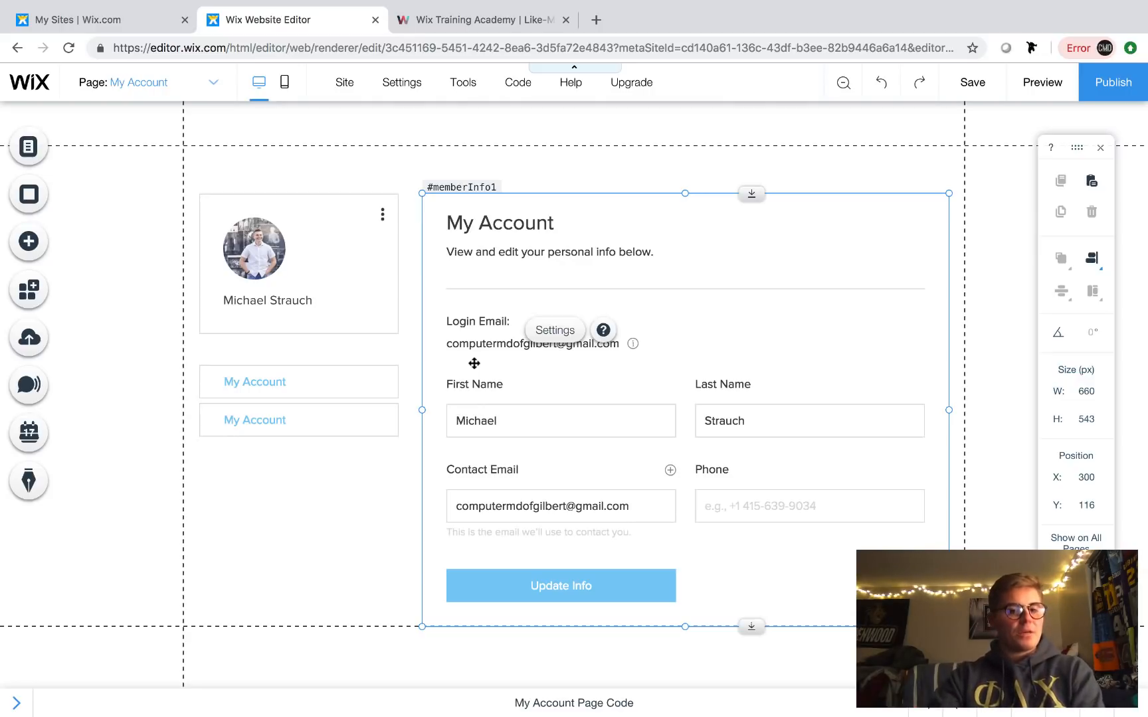
left_click(185, 85)
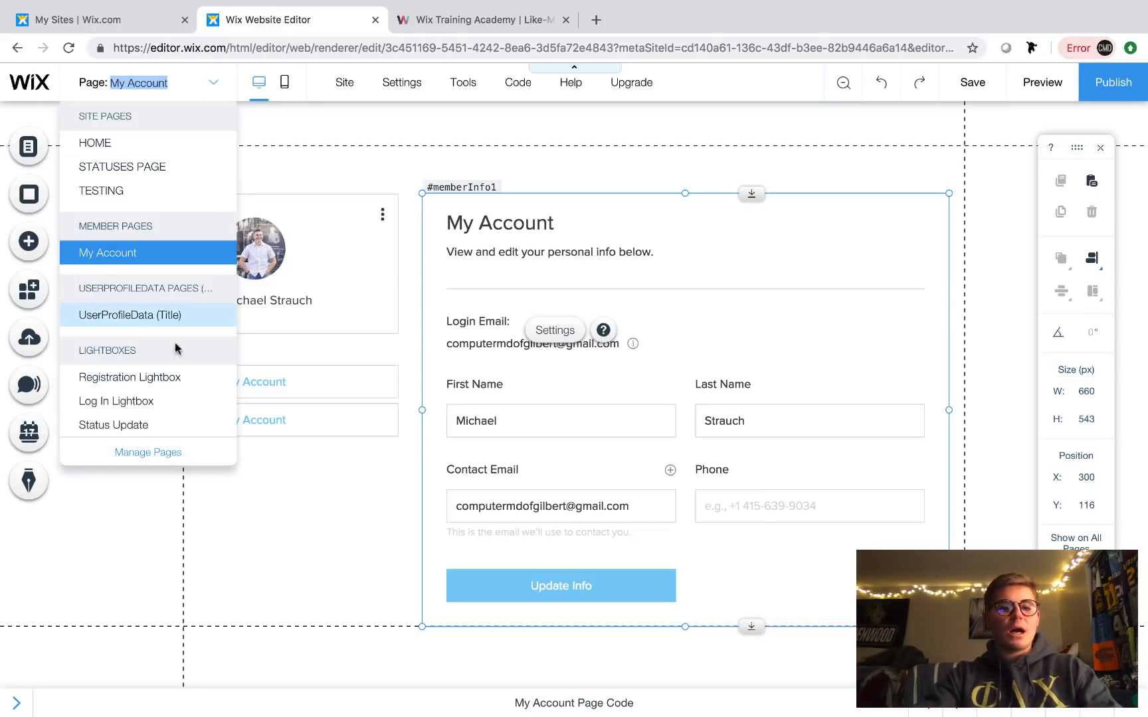
- Add a new page under Member Pages and rename it 'Update Profile'
left_click(148, 451)
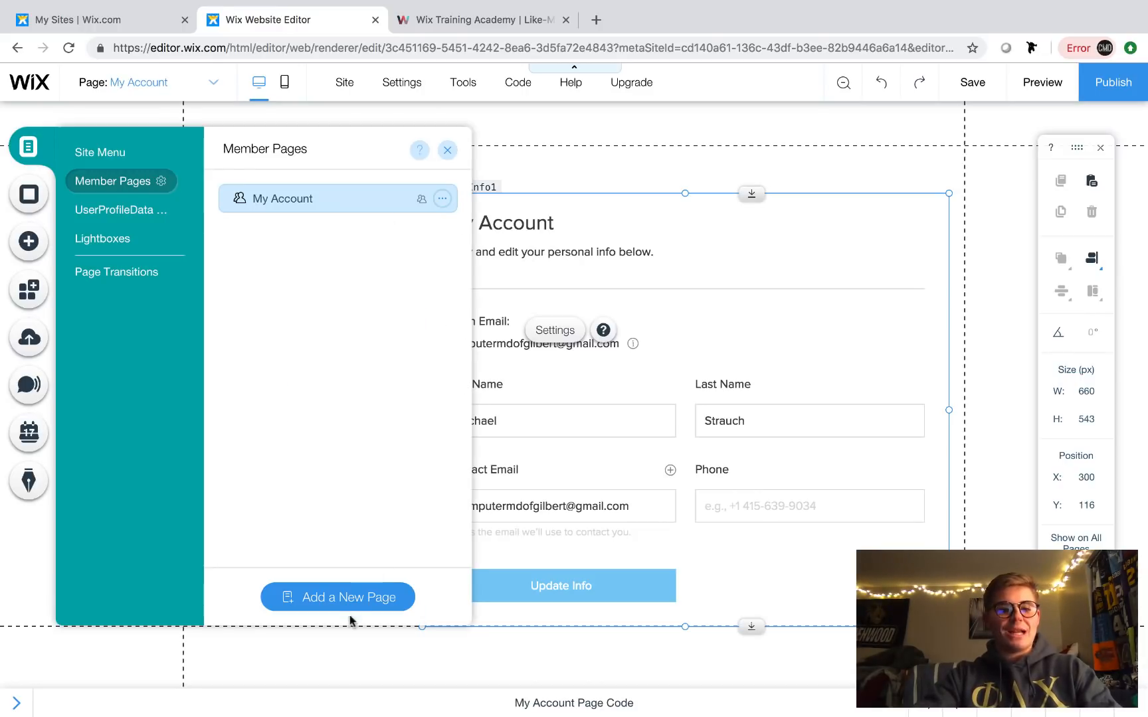
left_click(351, 612)
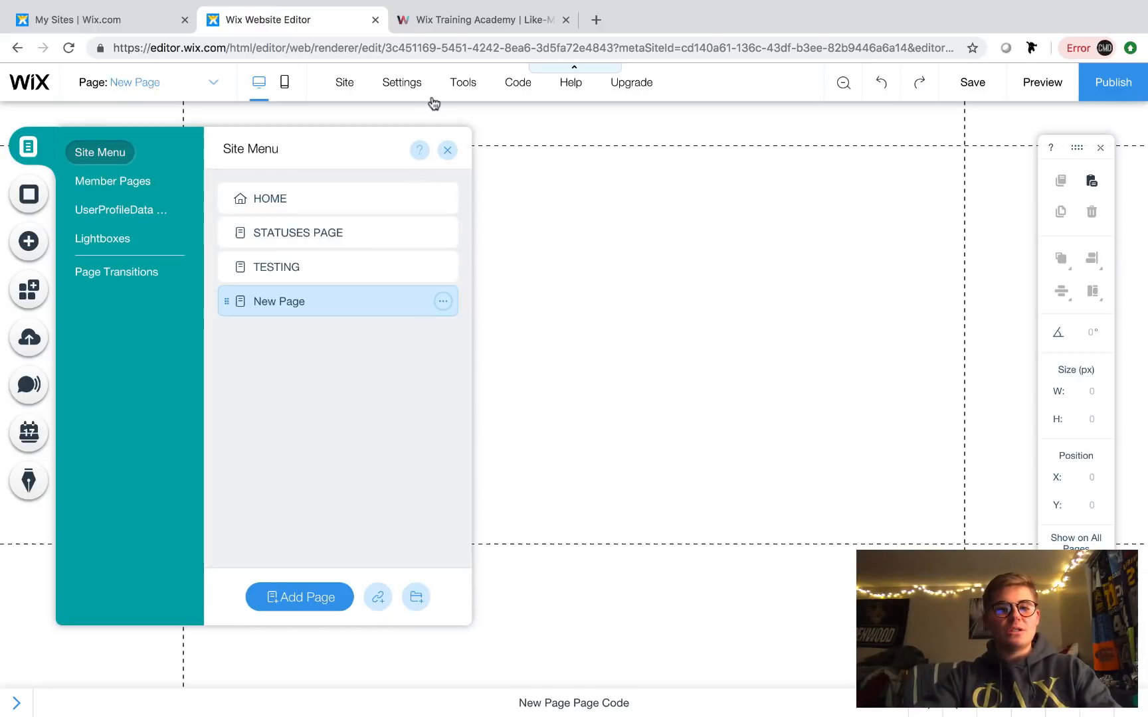
mouse_move(425, 93)
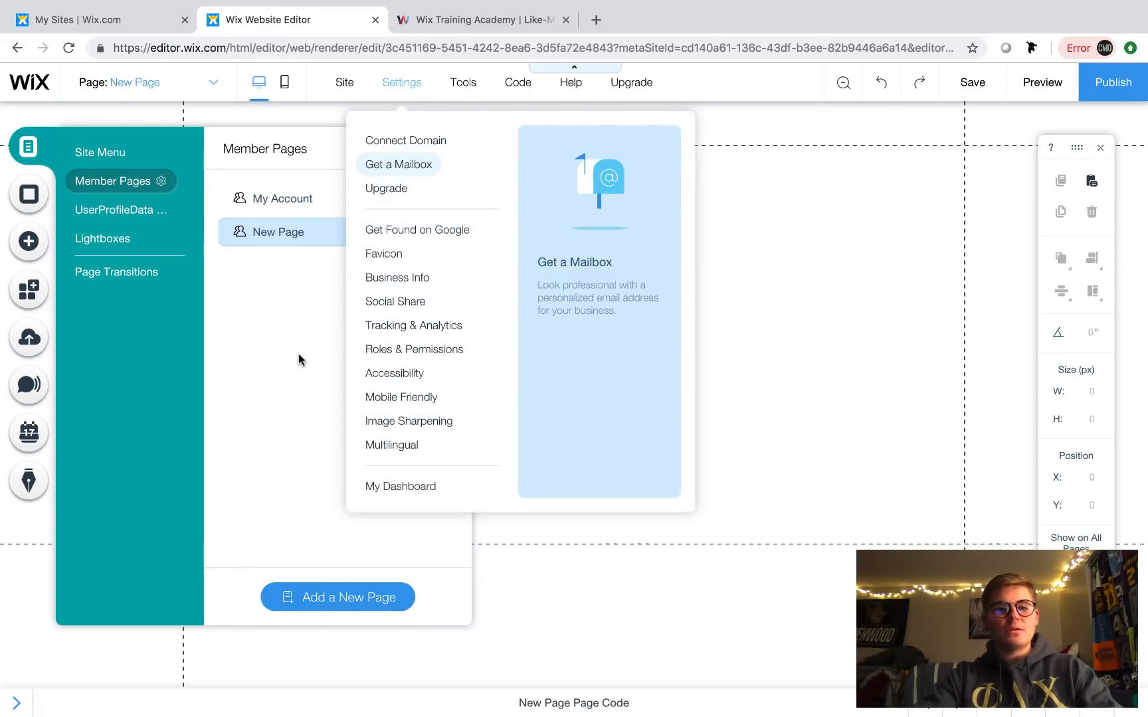
left_click(442, 232)
left_click(499, 234)
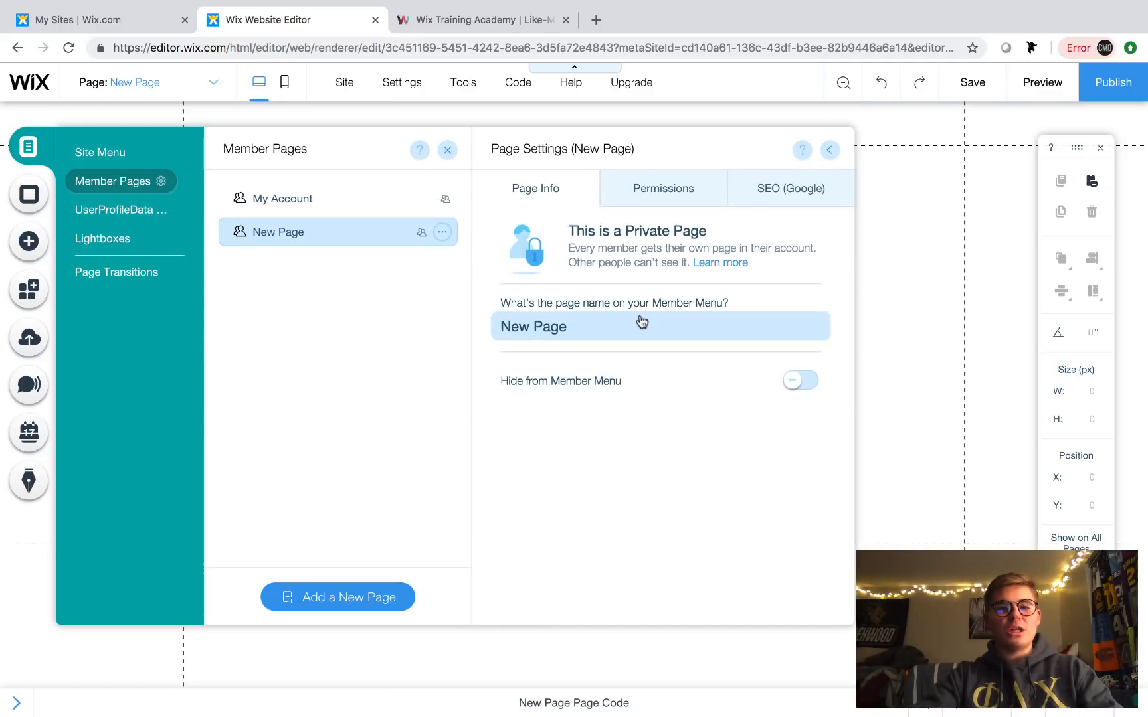
left_click(600, 324)
key("super+a")
key("BackSpace")
type("Upda")
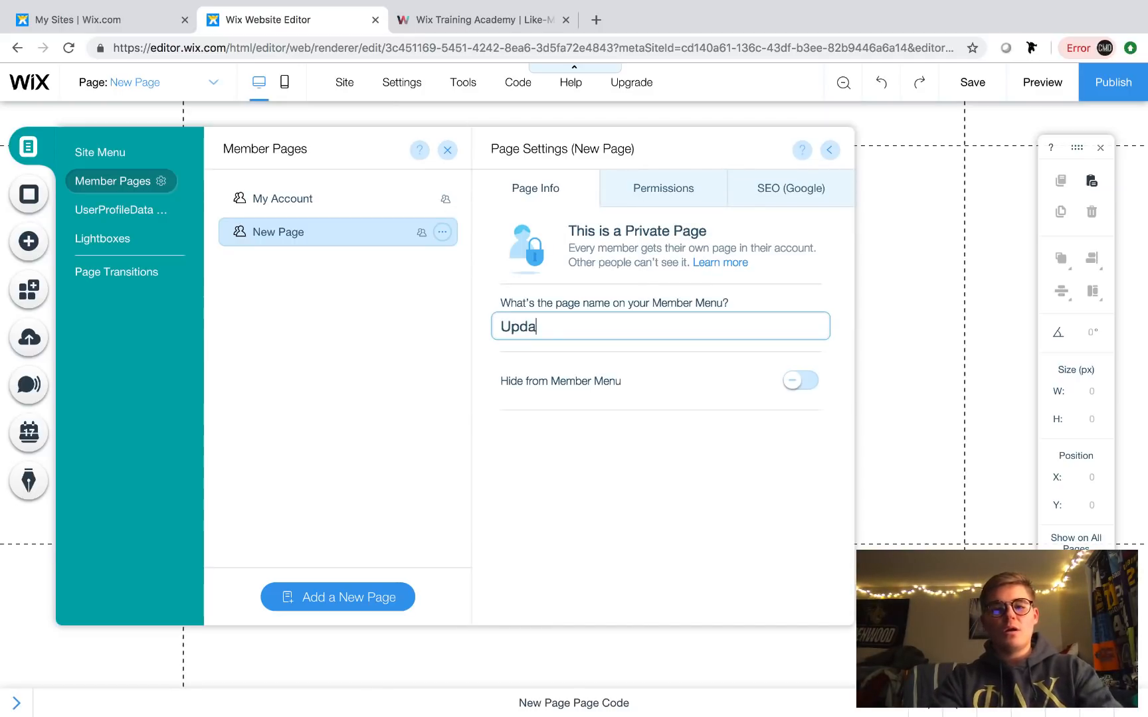
type("te Profile")
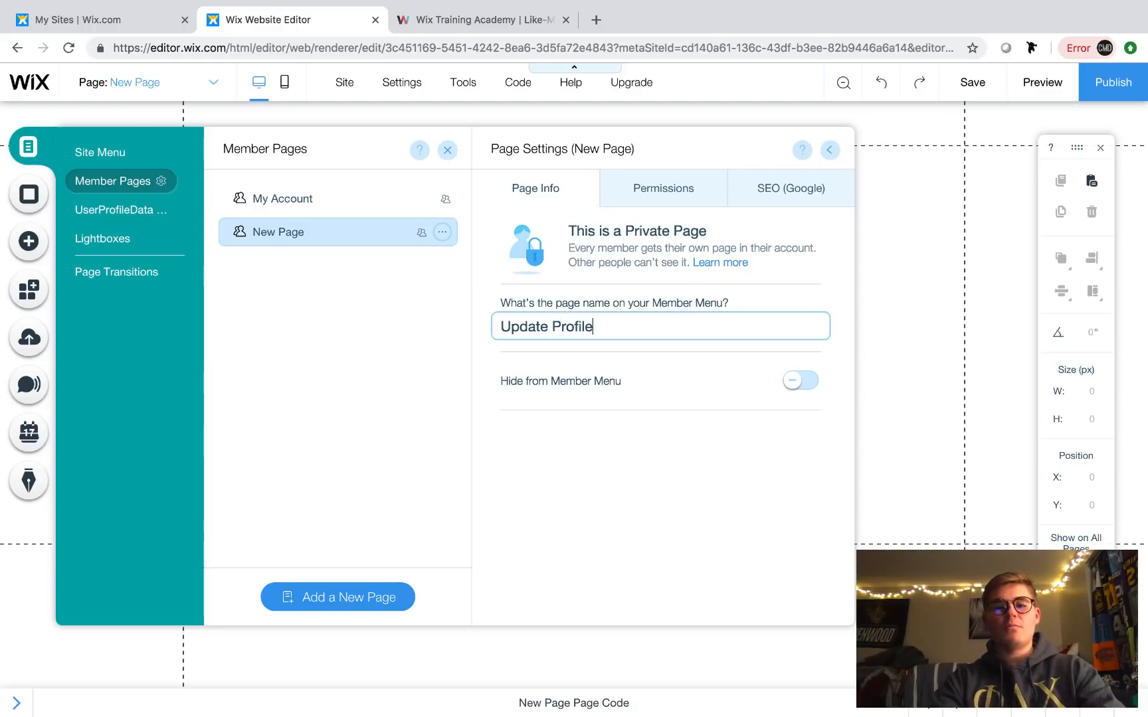
left_click(830, 151)
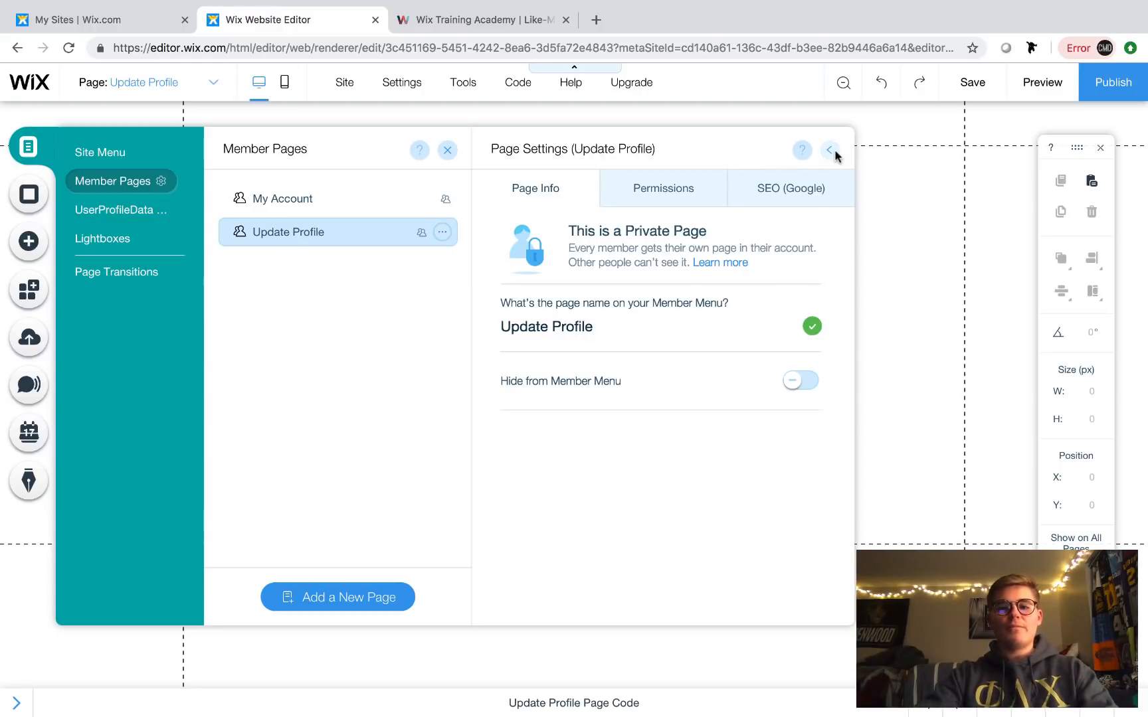
left_click(447, 150)
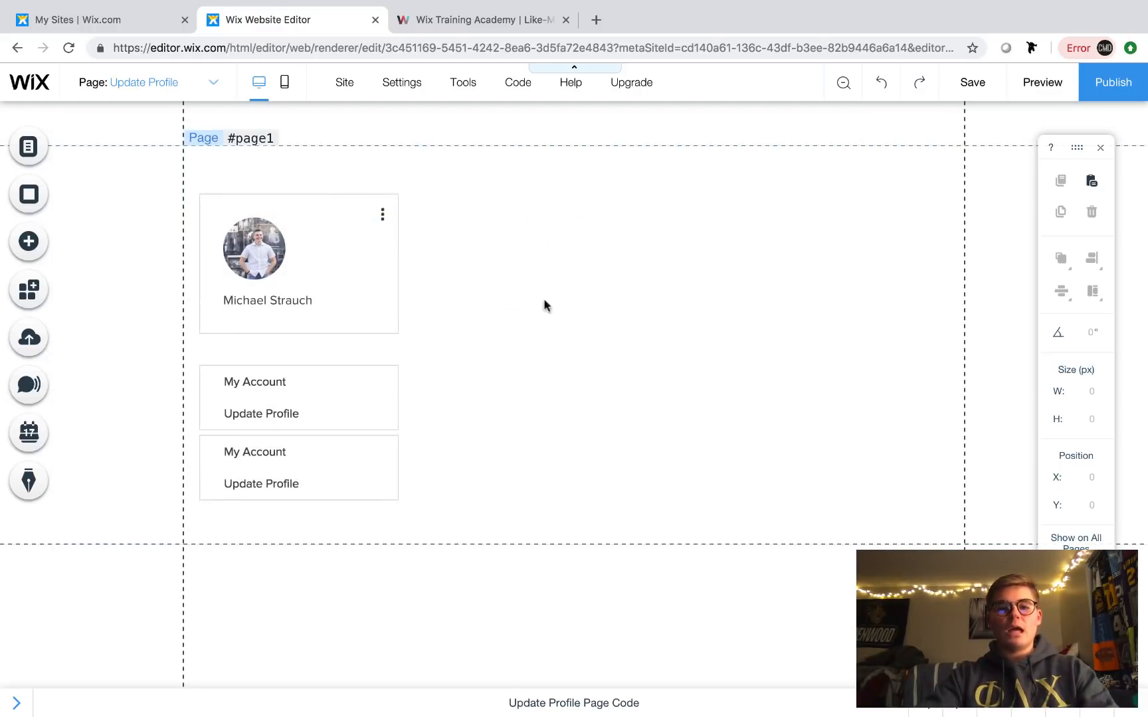
- Delete the lower duplicate member menu so only one vertical menu remains
left_click(328, 472)
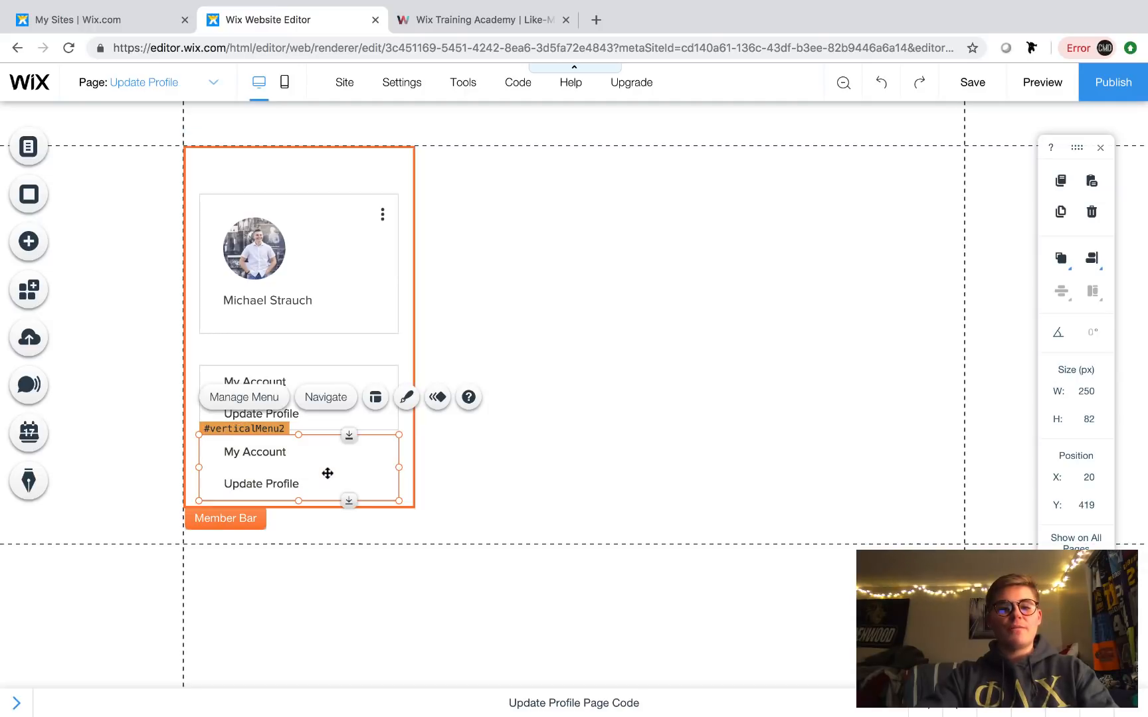
left_click(483, 455)
left_click(350, 454)
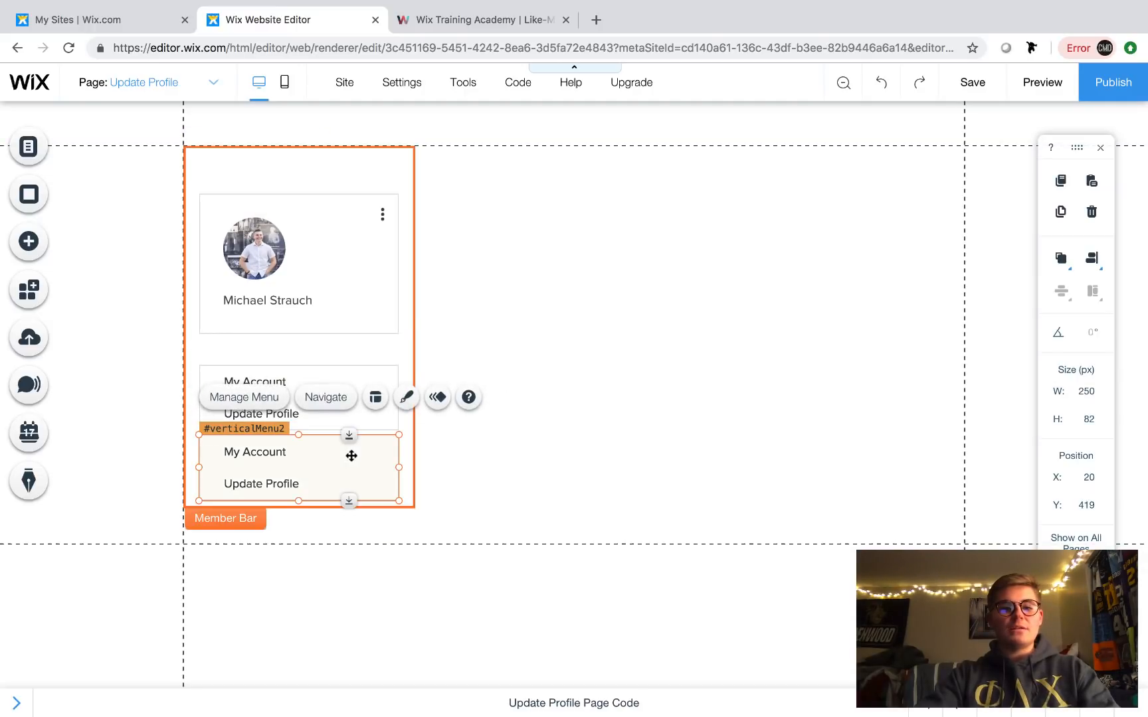
key("Delete")
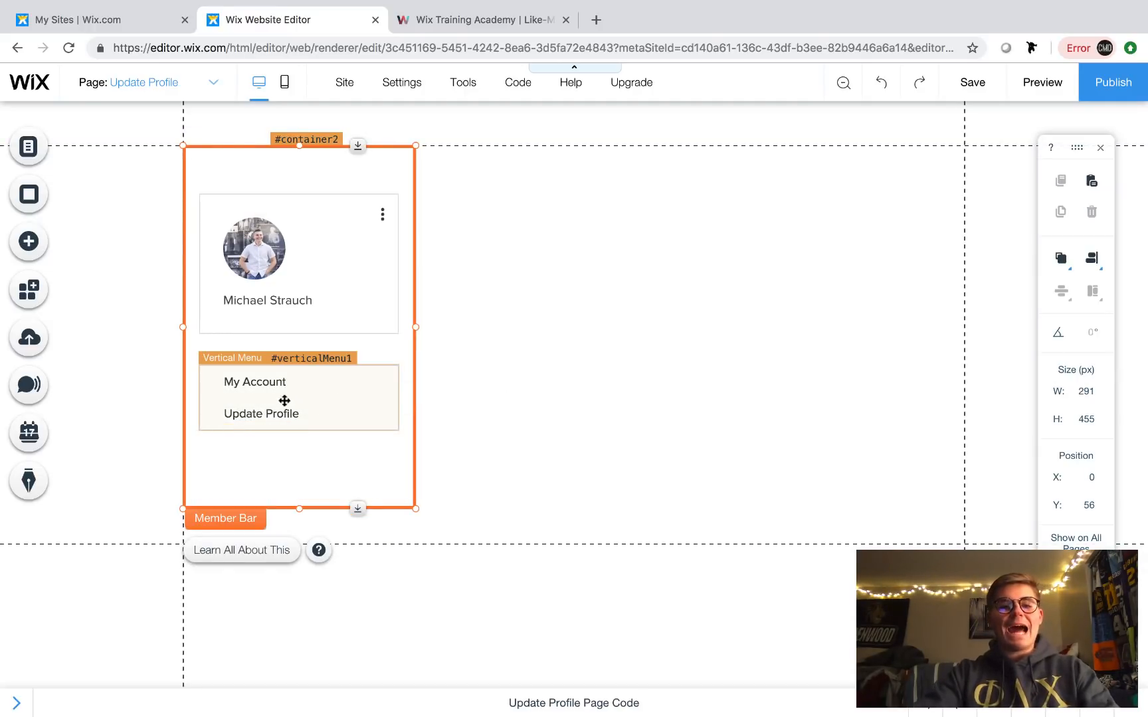
left_click(510, 410)
left_click(239, 392)
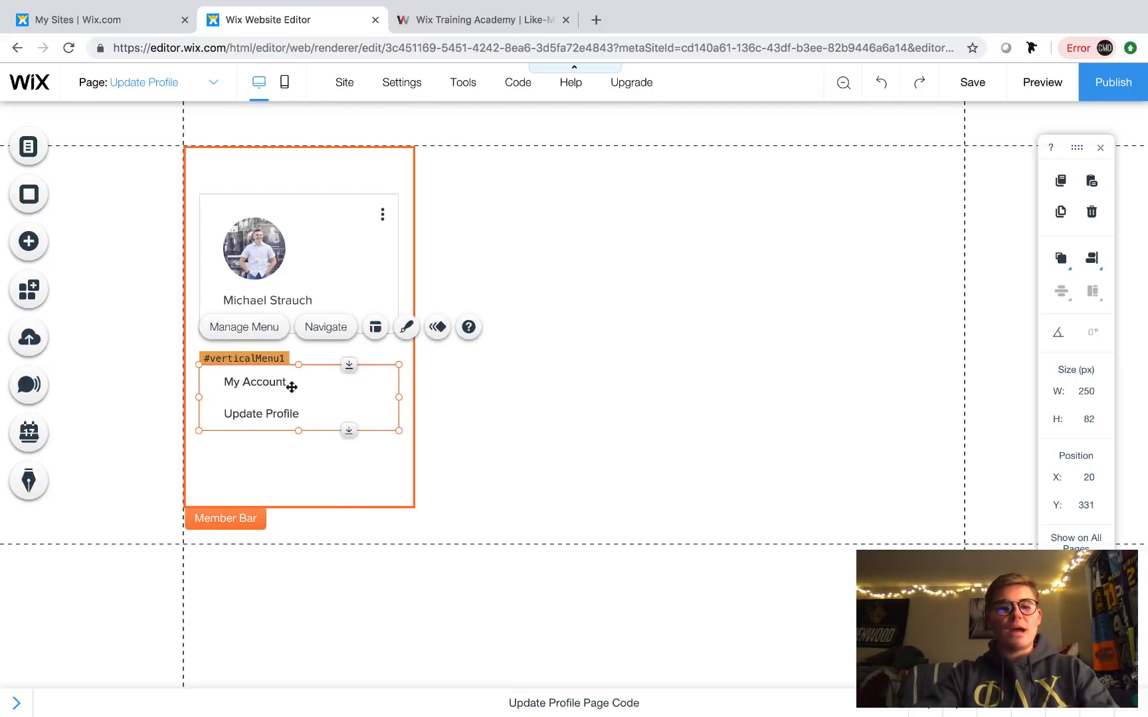
left_click(577, 405)
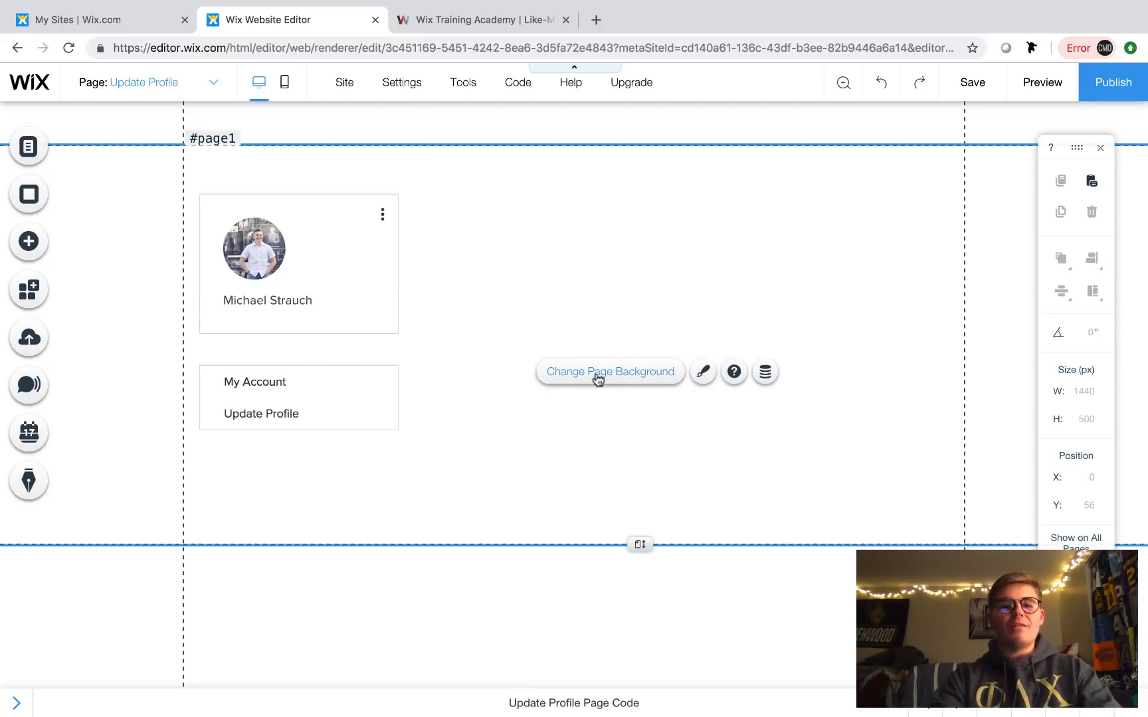
key("super+z")
left_click(552, 327)
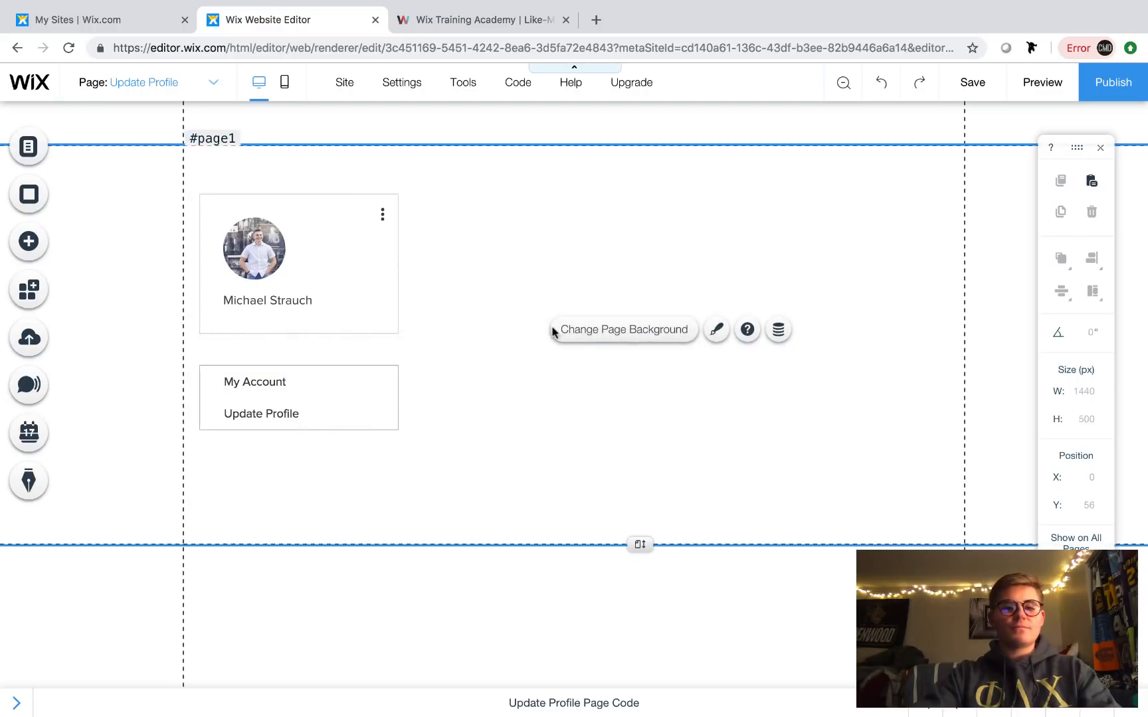
- Switch to the My Account page and select its account info form
left_click(160, 91)
left_click(133, 224)
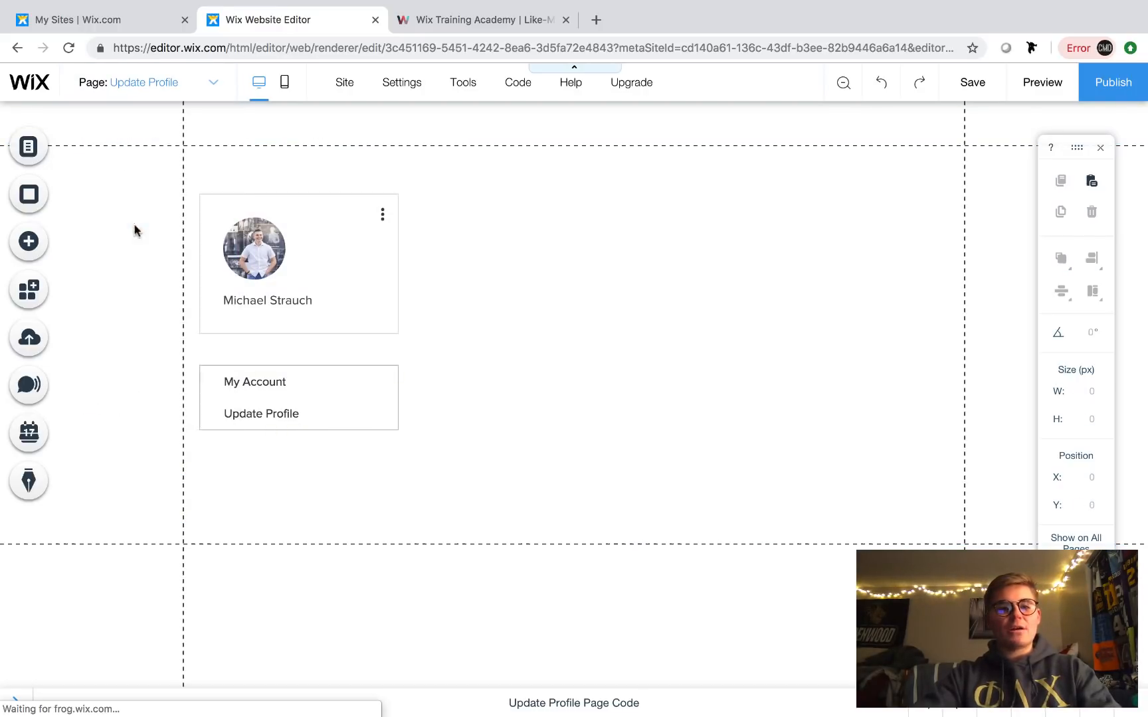
left_click(635, 321)
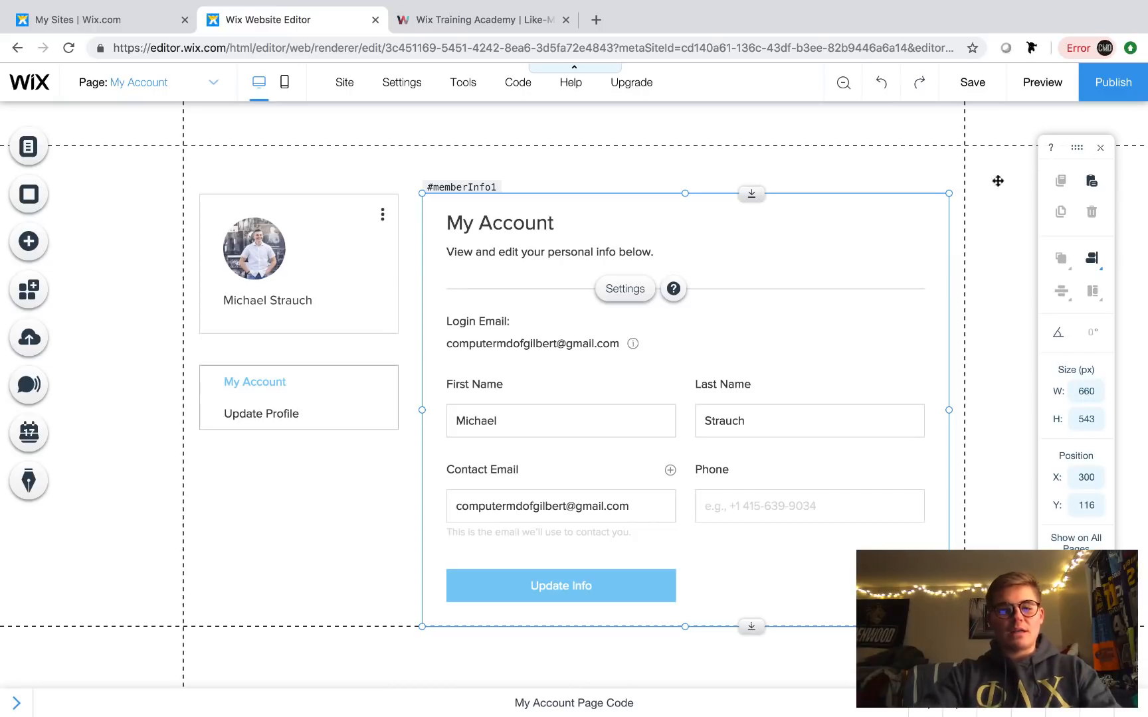
- On the Update Profile page, add a light My Boxes box beside the profile cards
left_click(186, 97)
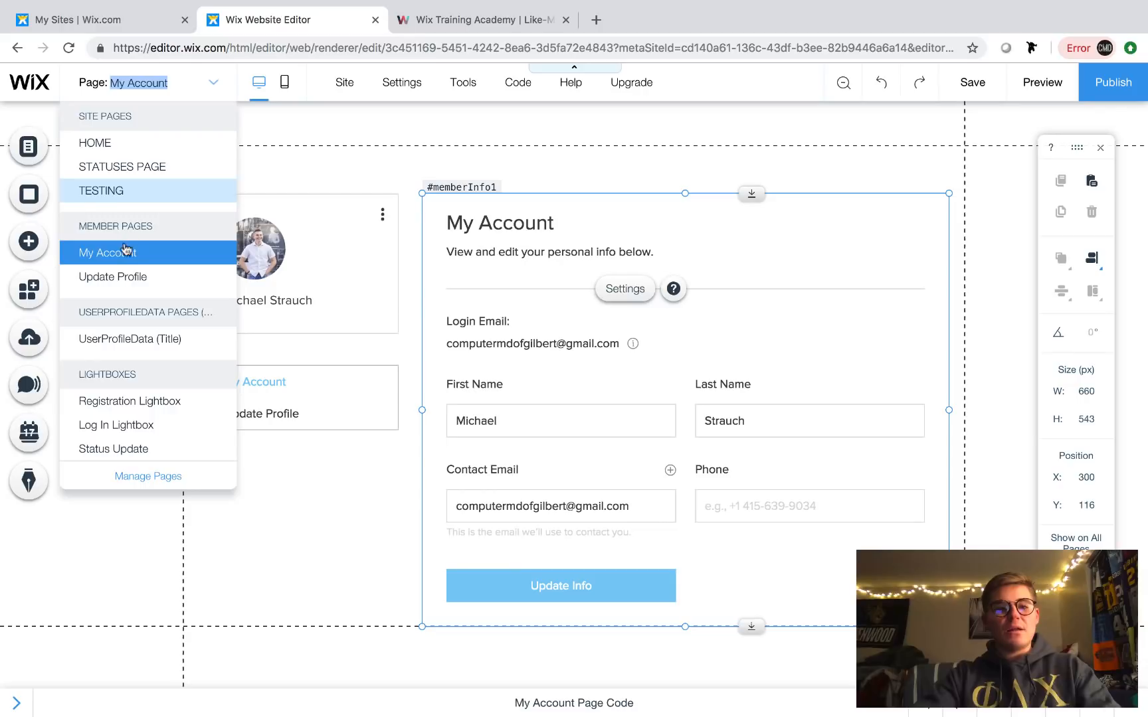
left_click(126, 274)
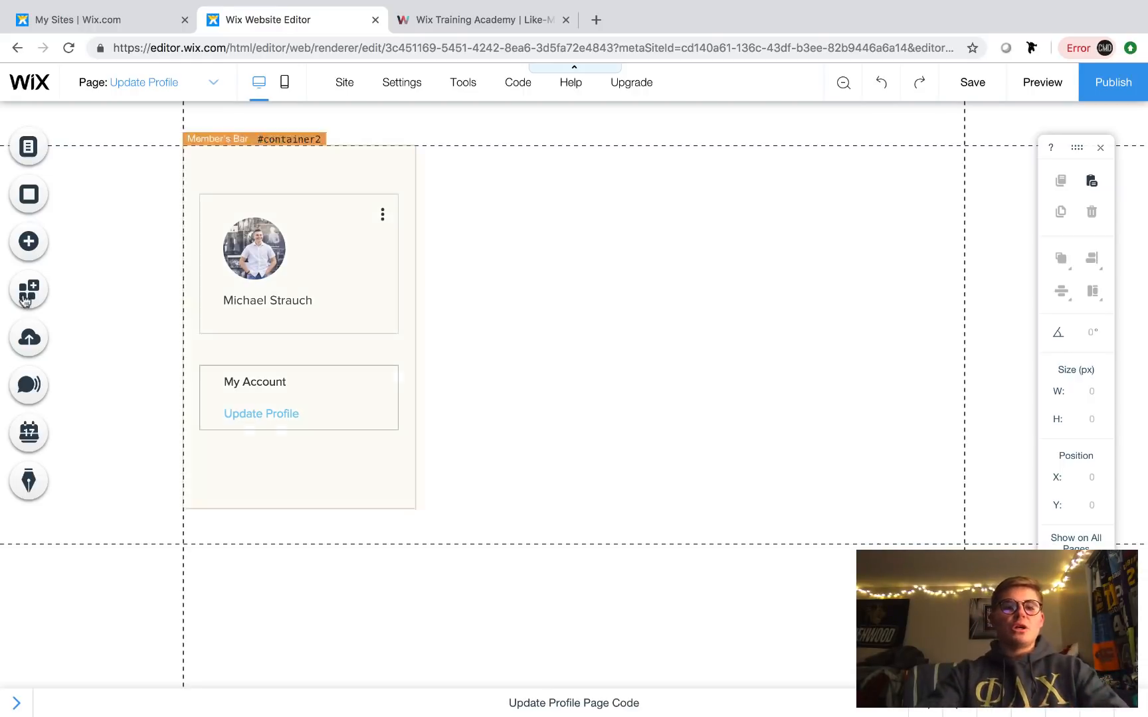
left_click(28, 244)
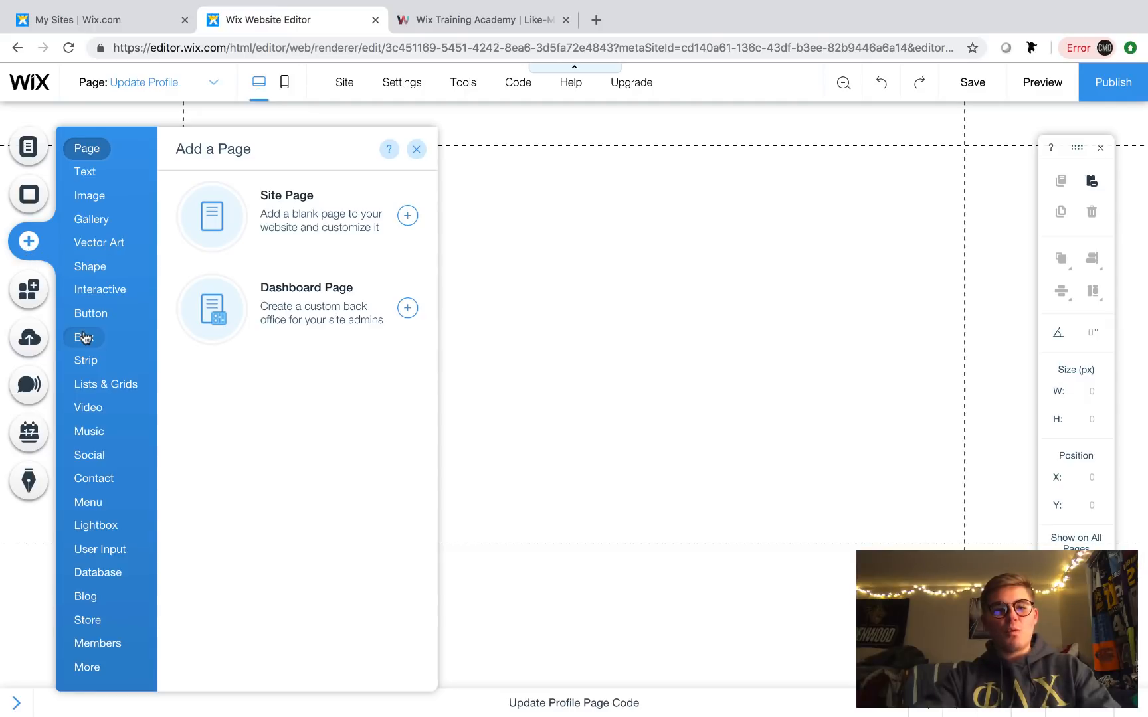
mouse_move(83, 337)
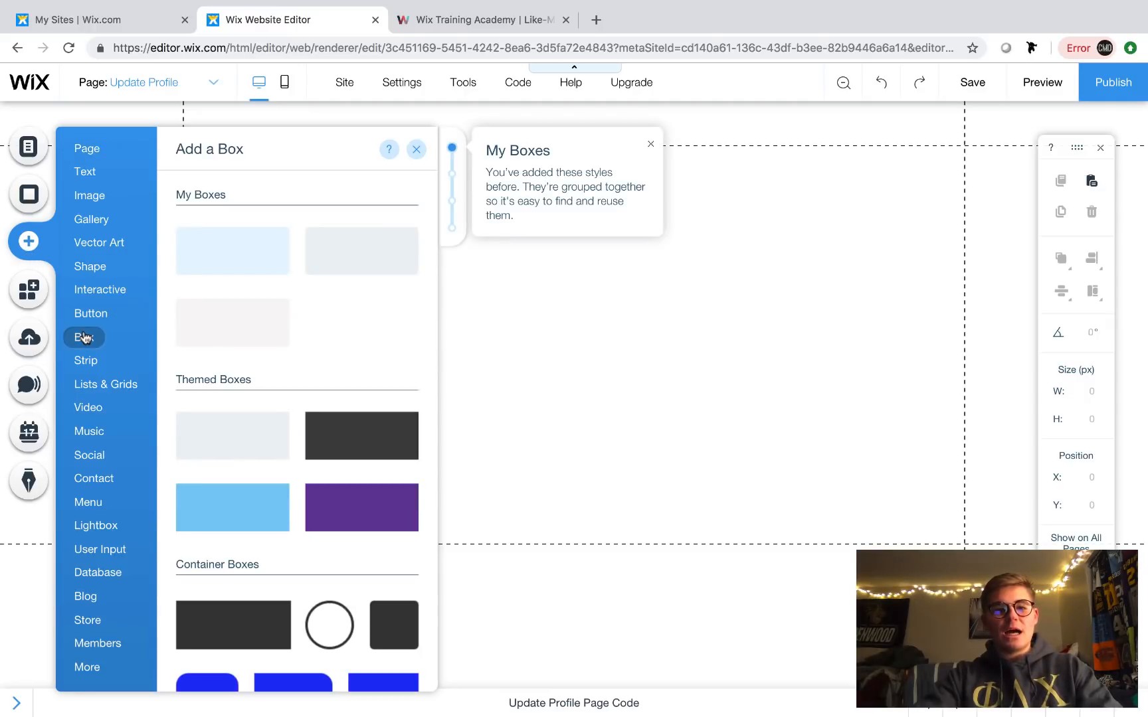
left_click(231, 309)
left_click_drag(682, 349, 733, 269)
- Resize the new box to 649 px wide and 511 px tall
left_click(889, 292)
left_click(880, 290)
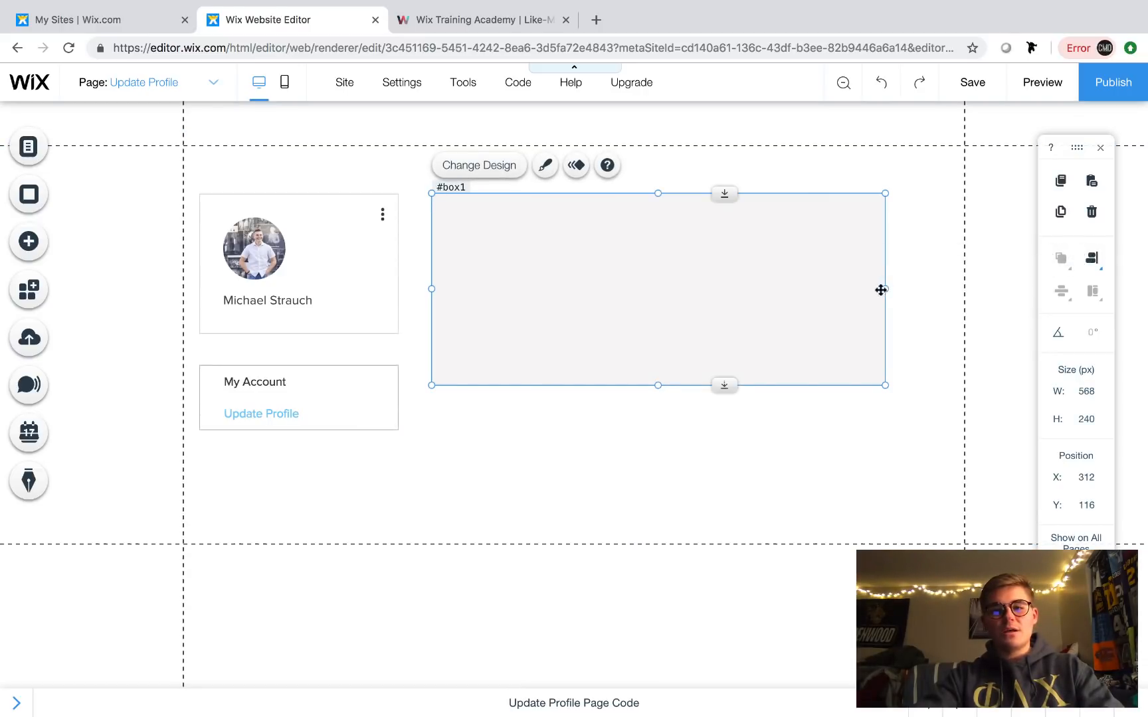
left_click_drag(900, 289, 949, 291)
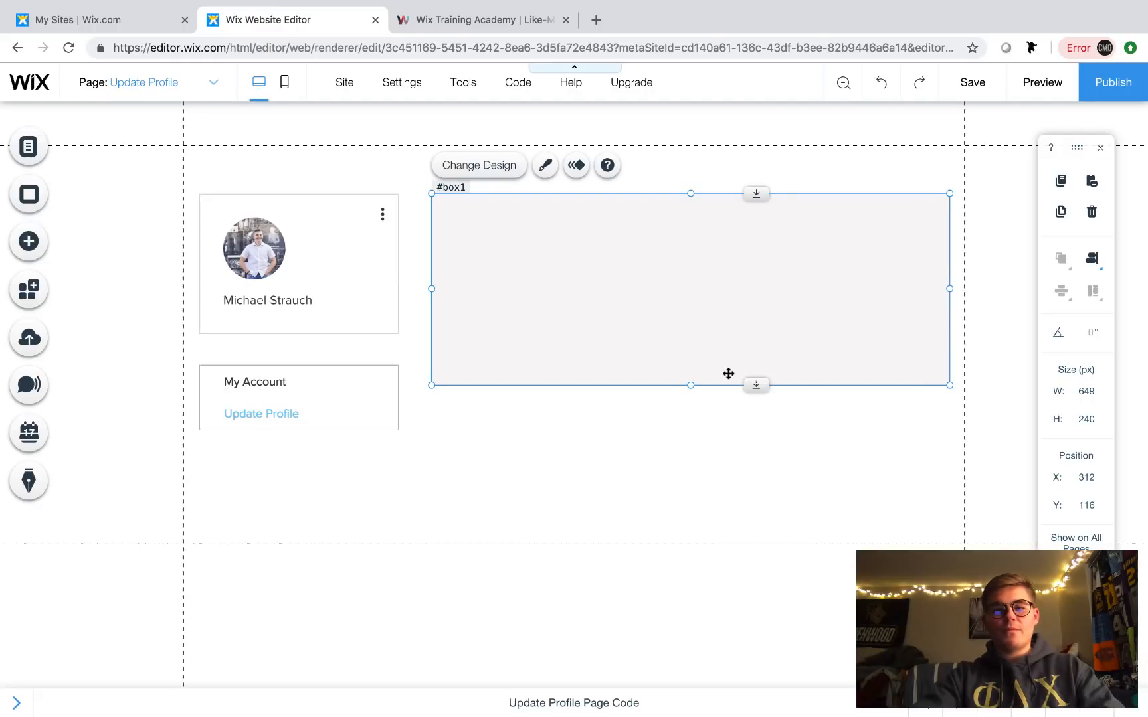
left_click_drag(757, 385, 774, 602)
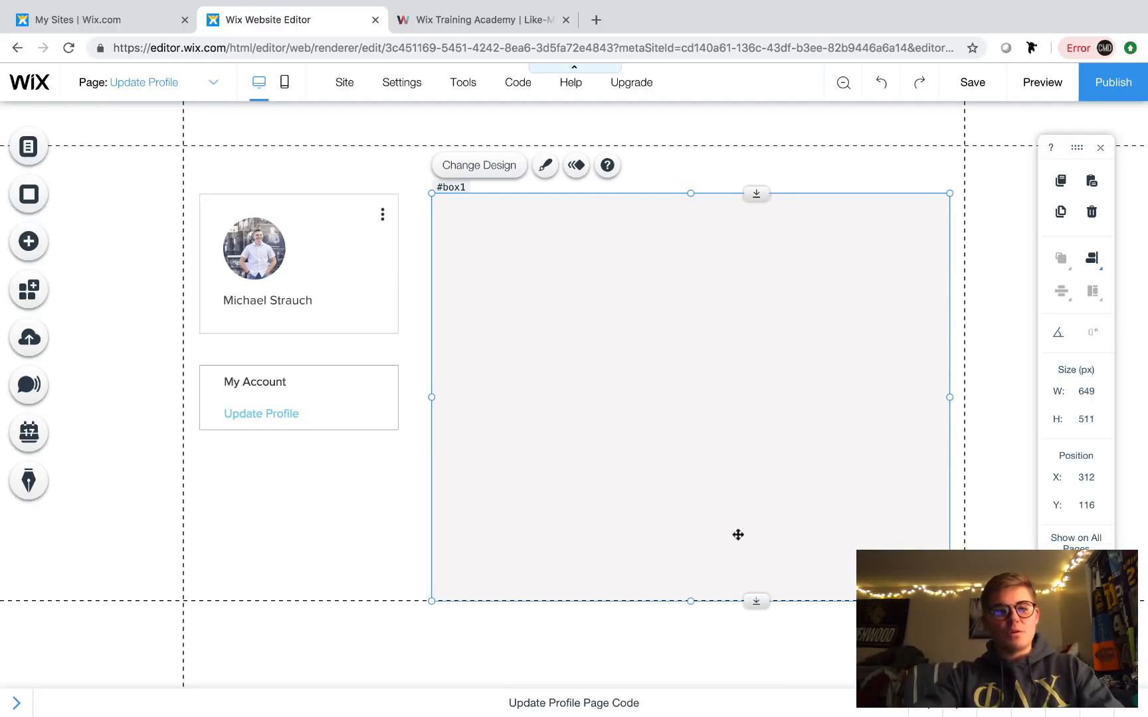
- Give the box 0% fill opacity and a 1 px pale border
left_click(544, 170)
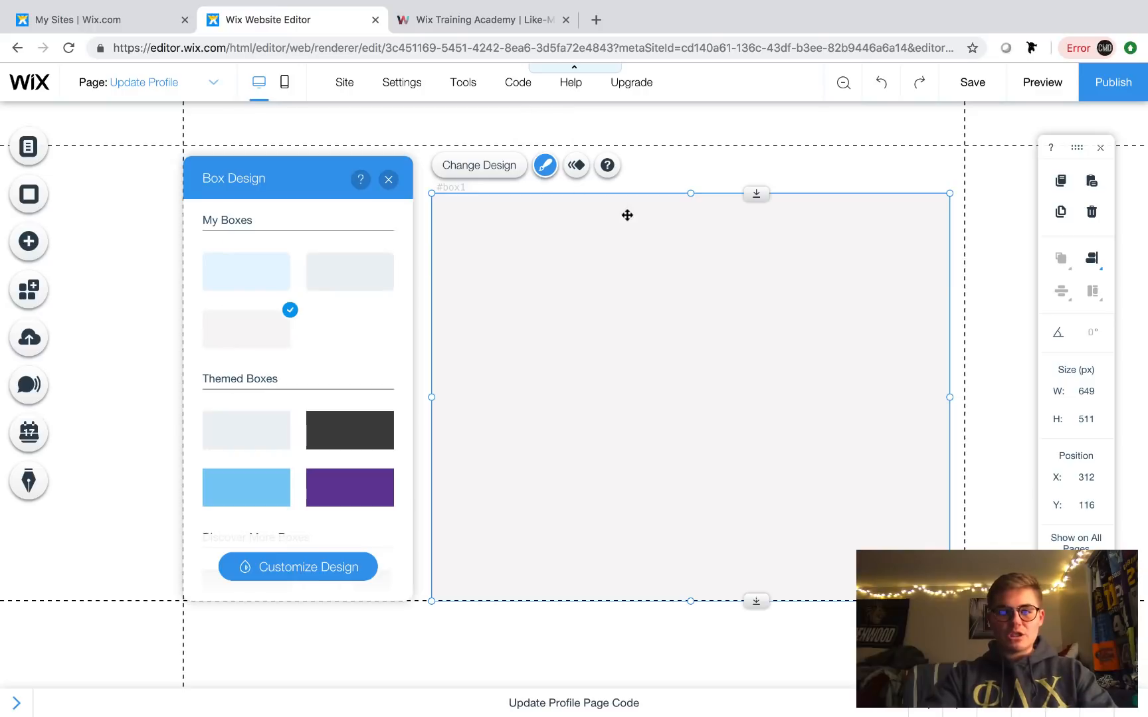
left_click(298, 570)
left_click(340, 314)
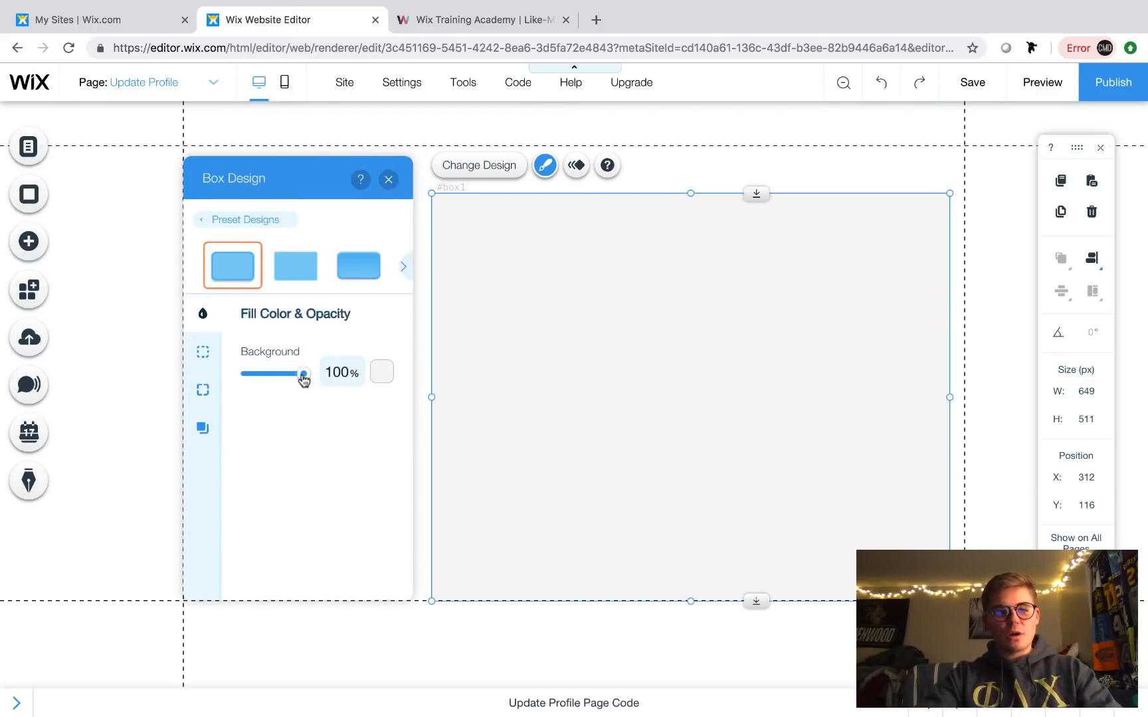
left_click_drag(303, 374, 187, 364)
left_click(212, 352)
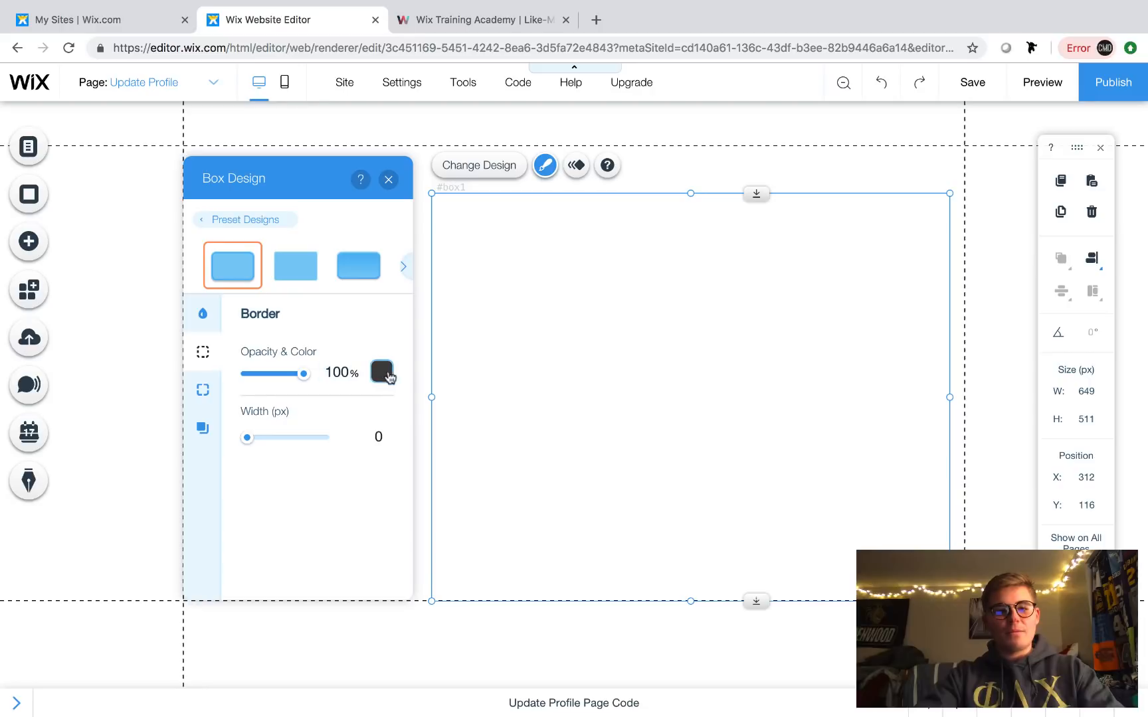
left_click_drag(248, 440, 253, 439)
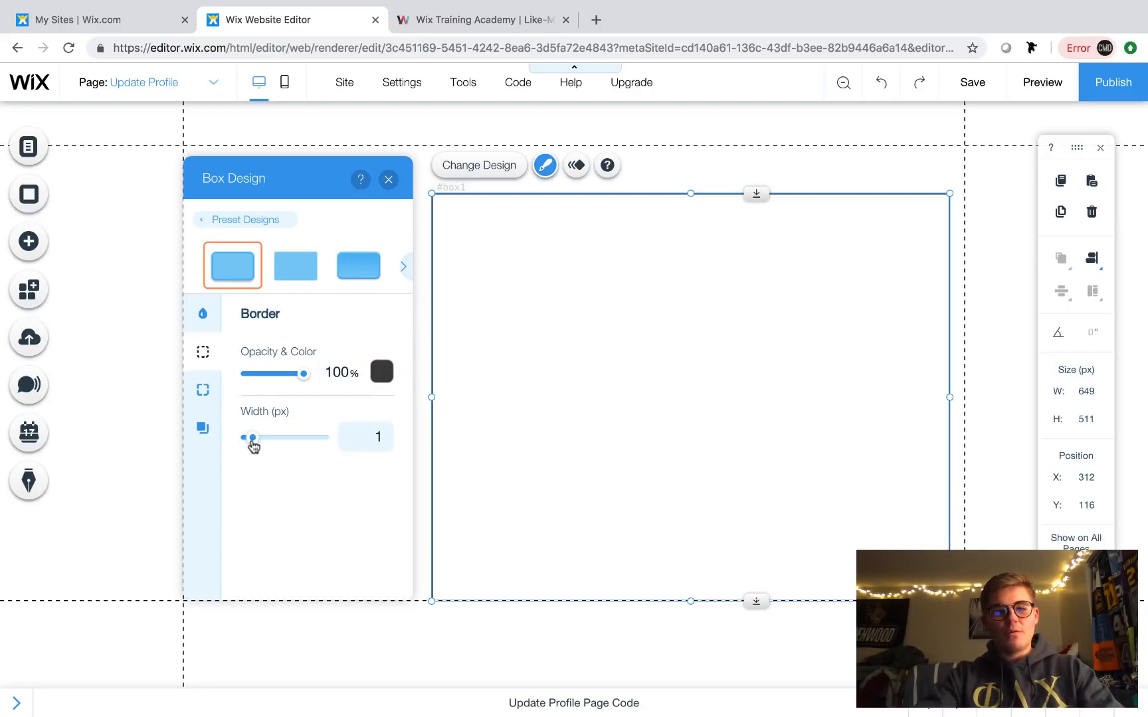
left_click(382, 374)
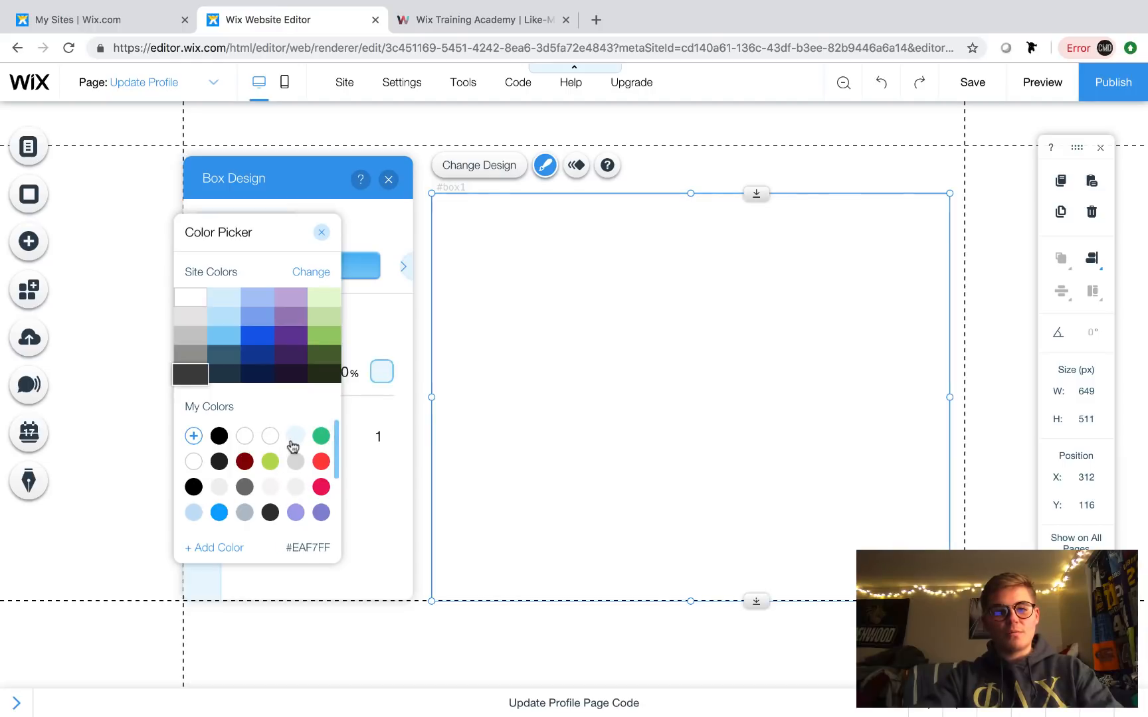
left_click(274, 492)
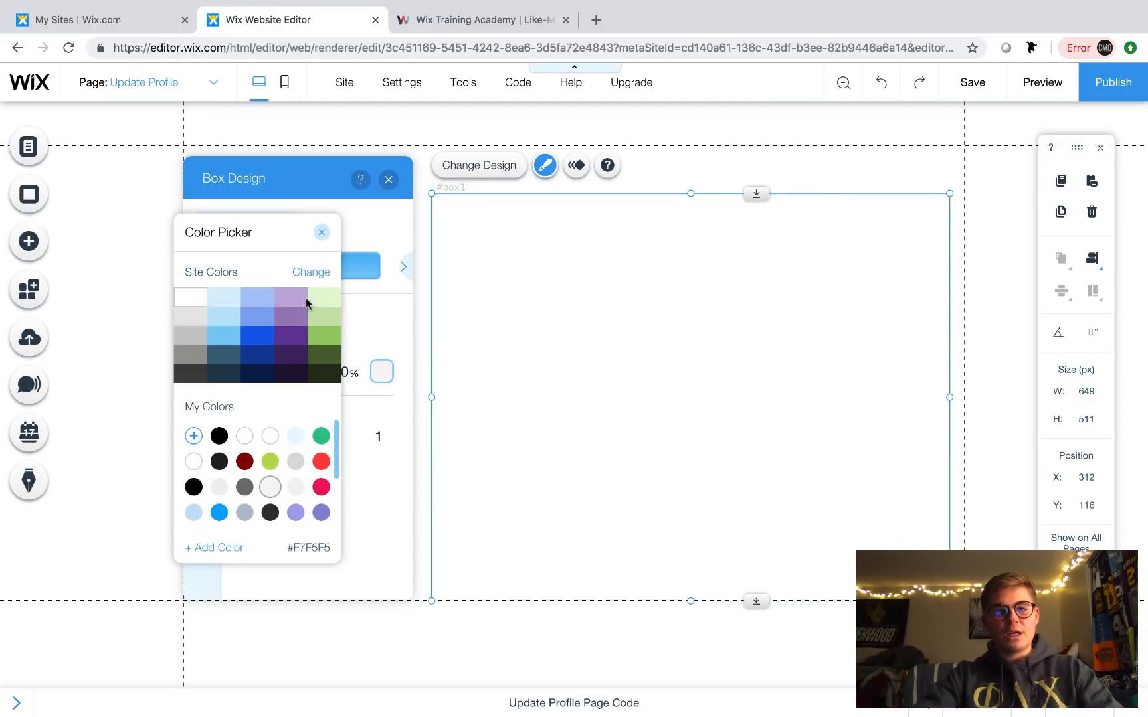
left_click(321, 232)
left_click(389, 180)
left_click(688, 180)
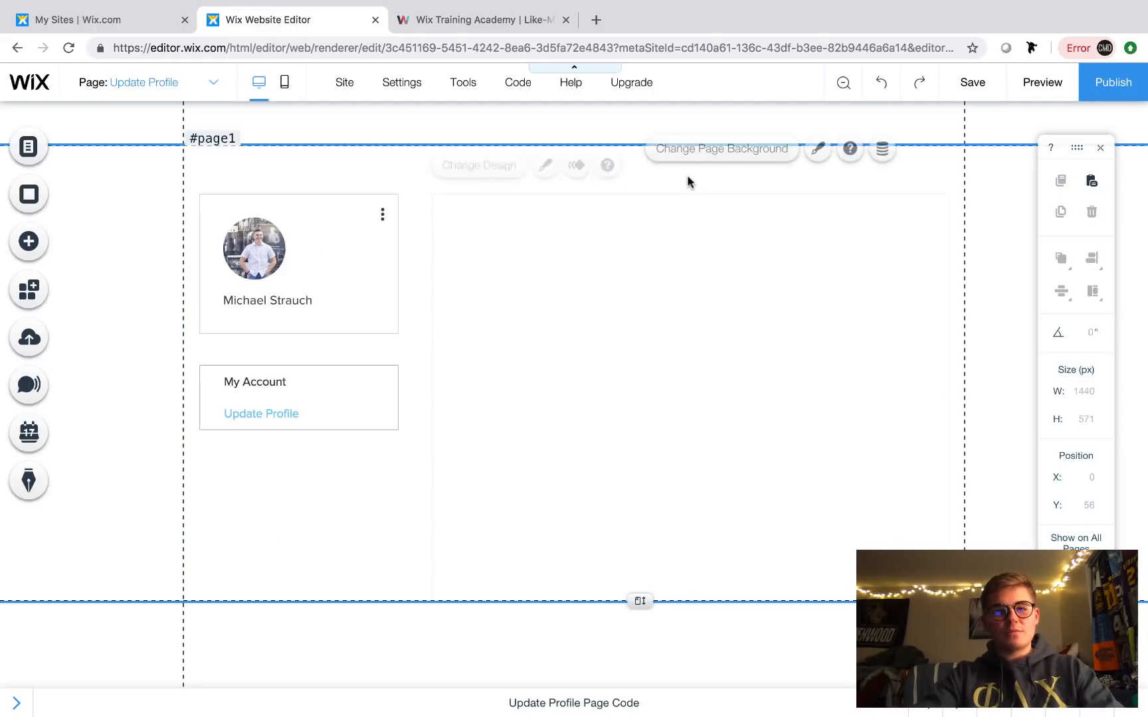
- Change the box's border colour to light grey #E8E6E6
left_click(570, 216)
left_click(642, 190)
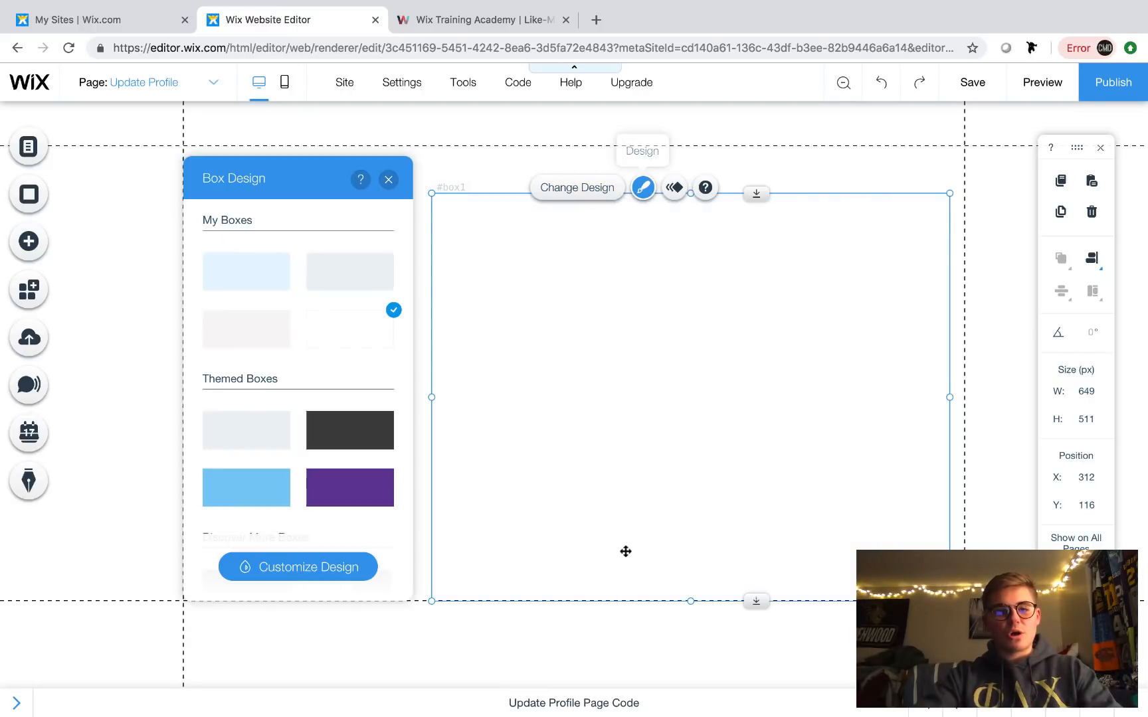
left_click(341, 579)
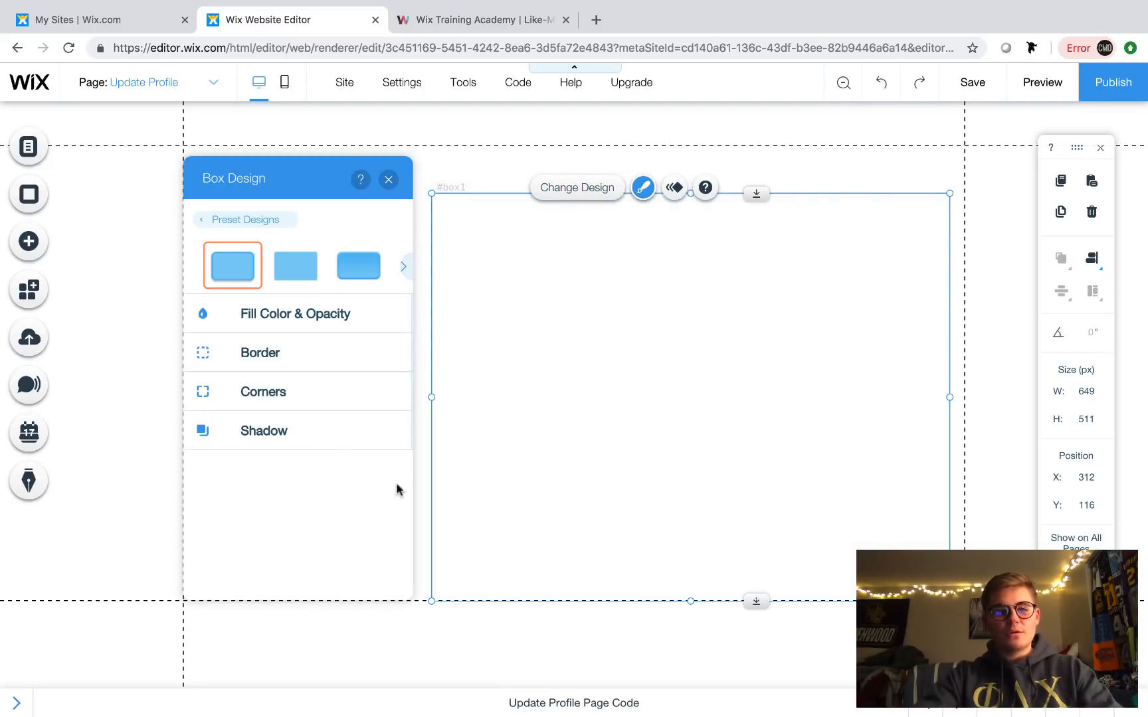
left_click(329, 351)
left_click(380, 373)
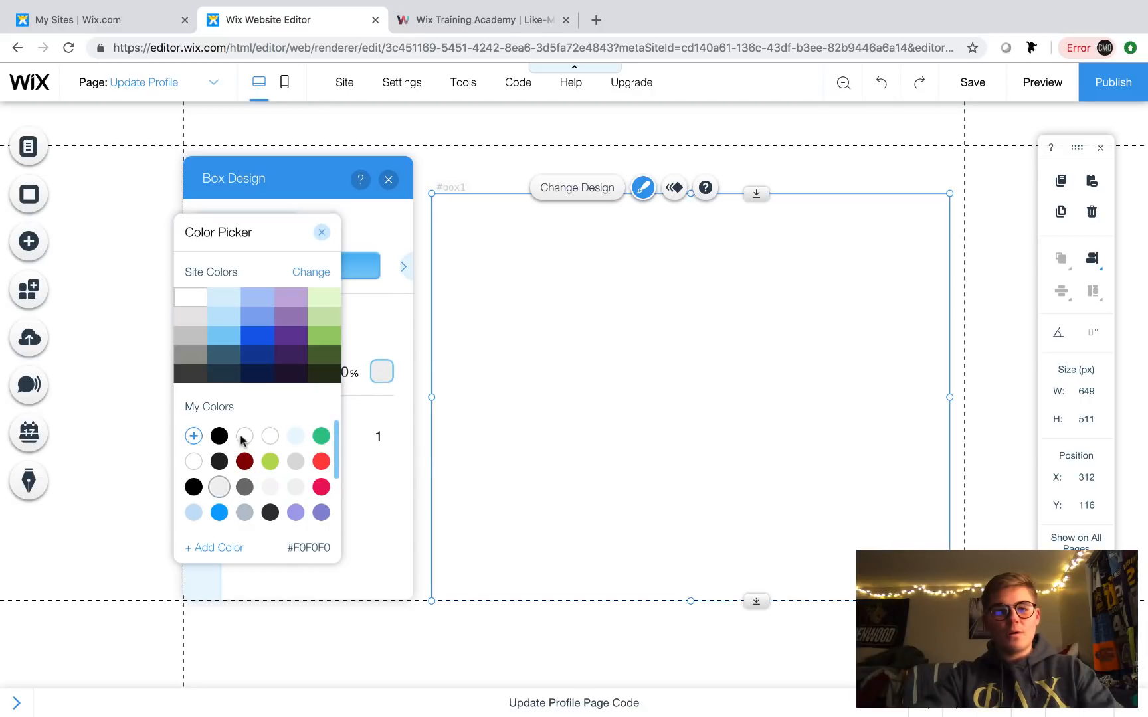
left_click(245, 461)
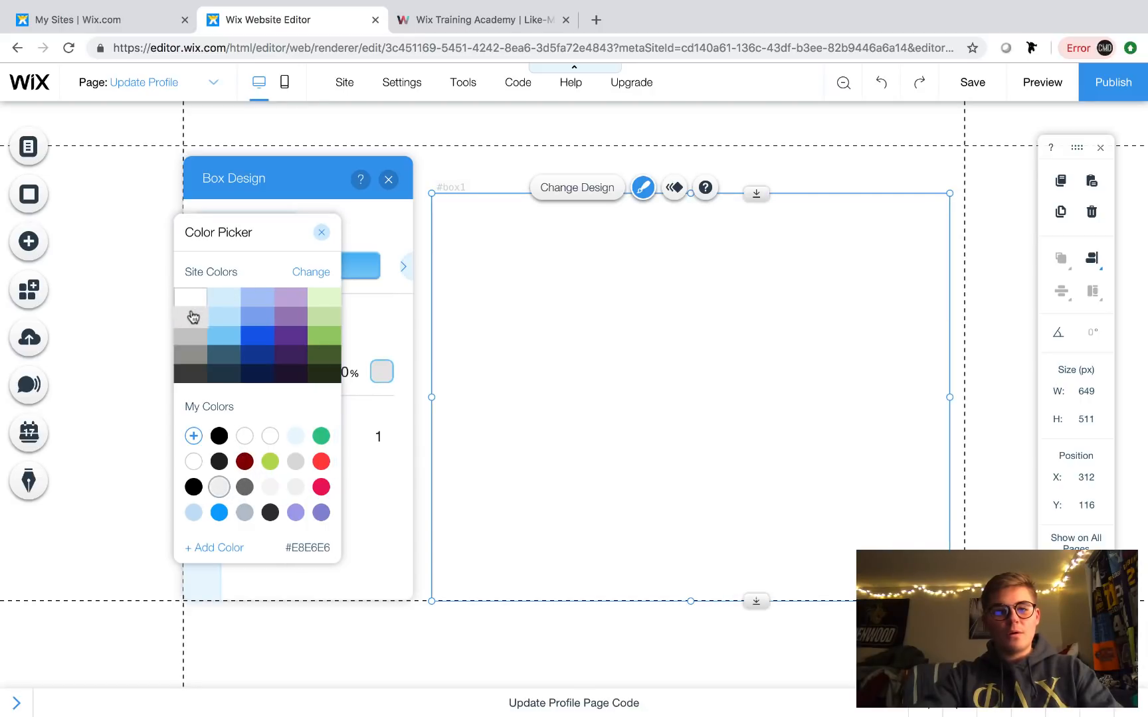
left_click(192, 317)
left_click(321, 232)
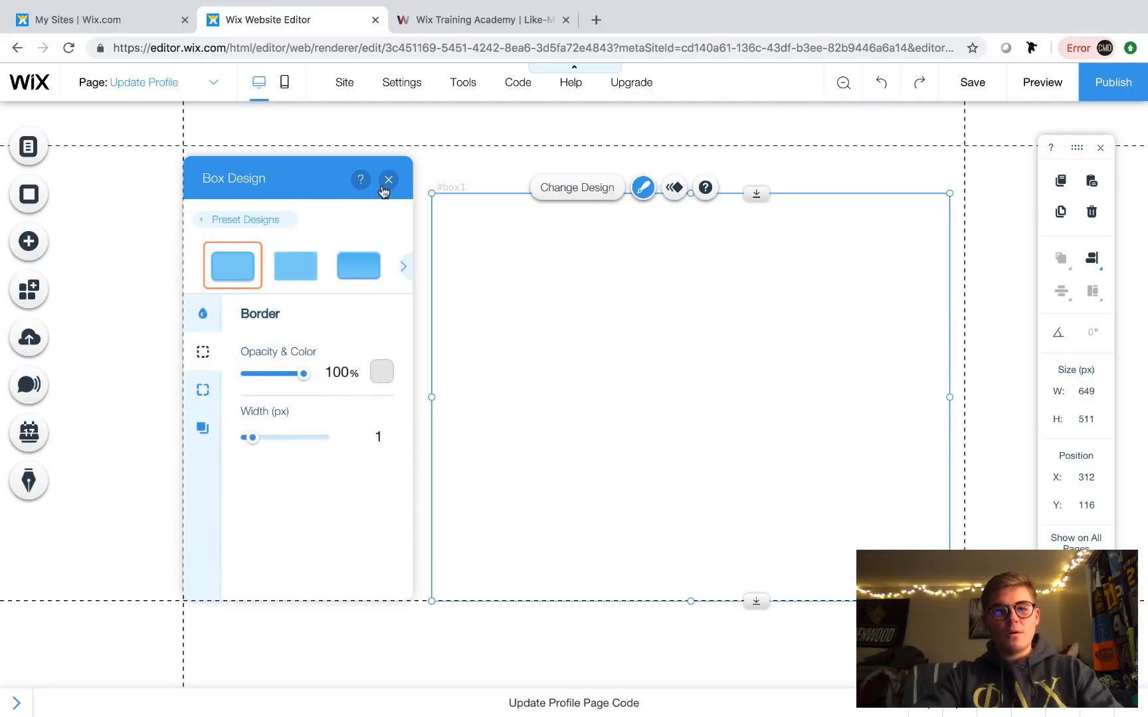
left_click(389, 179)
left_click(418, 168)
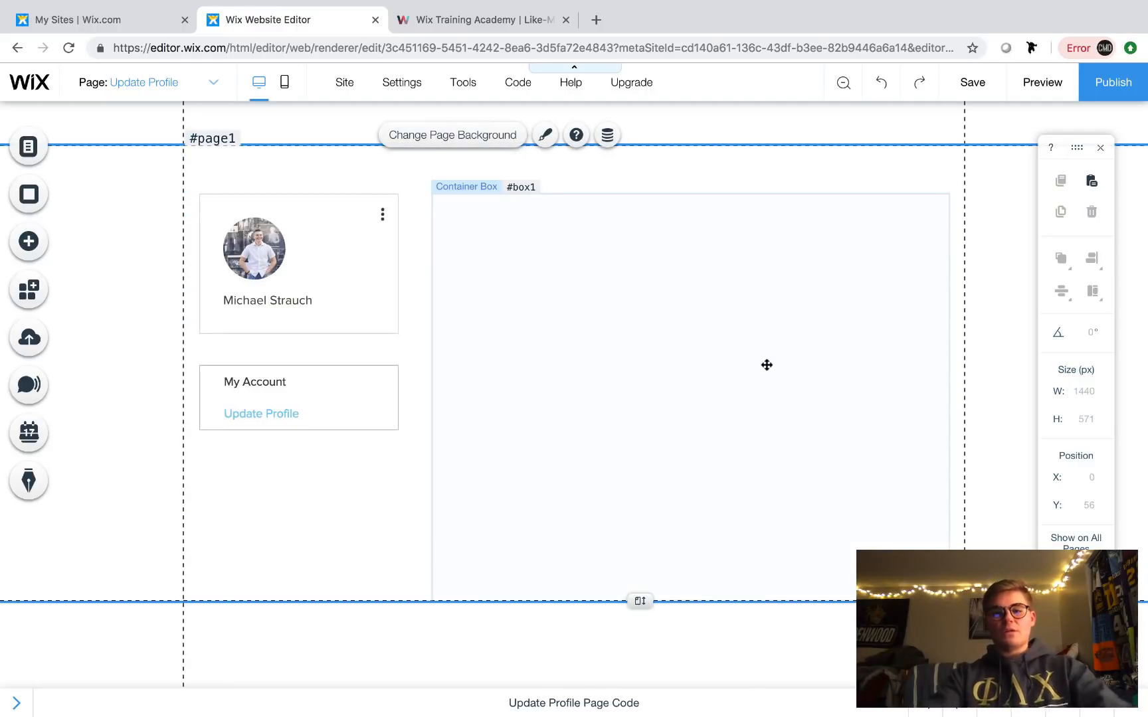
- Drag the footer edge down to lengthen the page to fit the box
left_click(754, 432)
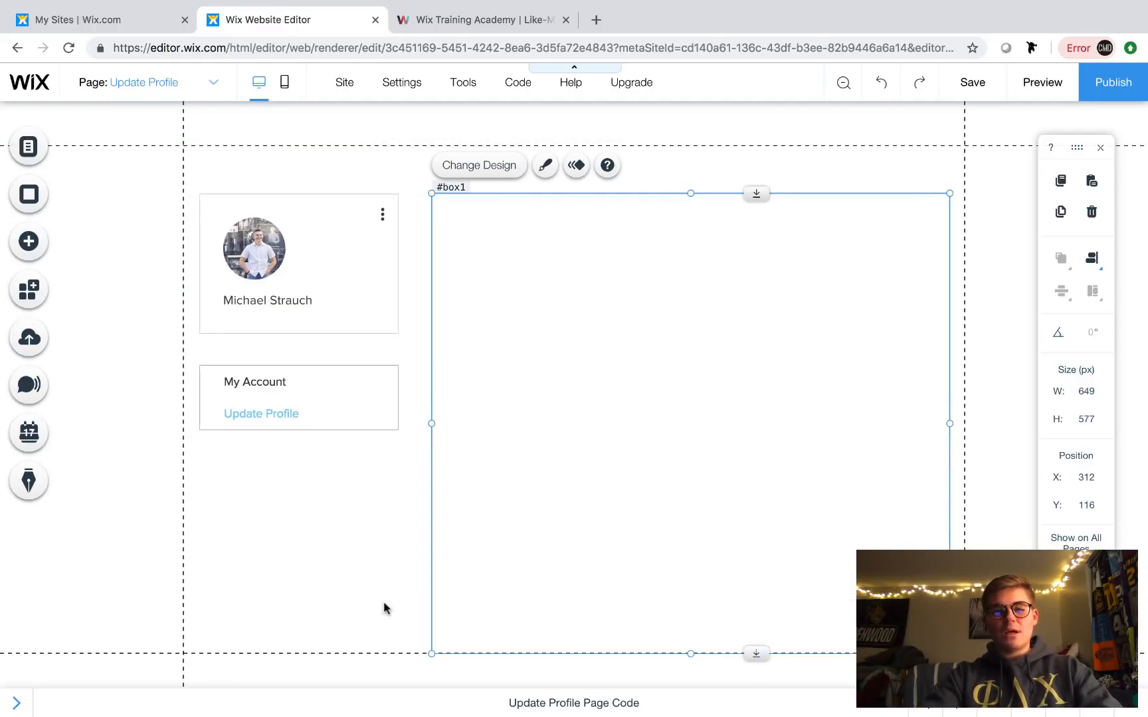
left_click(334, 596)
scroll(607, 600, "down", 1)
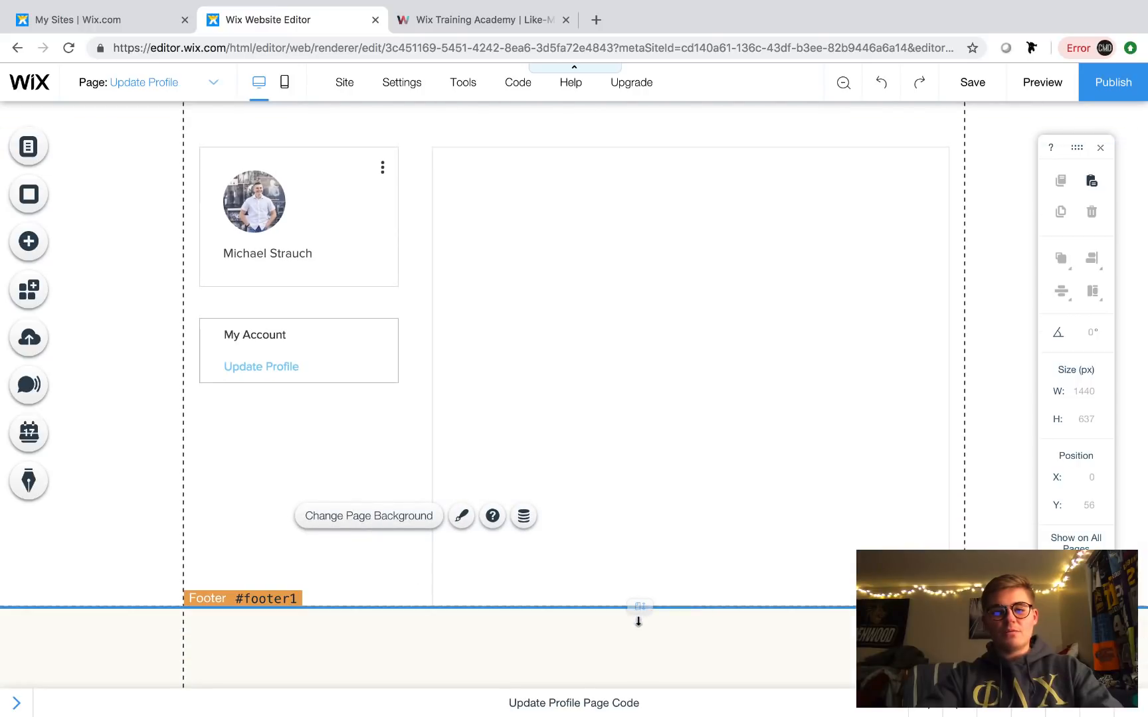
left_click_drag(637, 615, 638, 641)
scroll(621, 509, "up", 1)
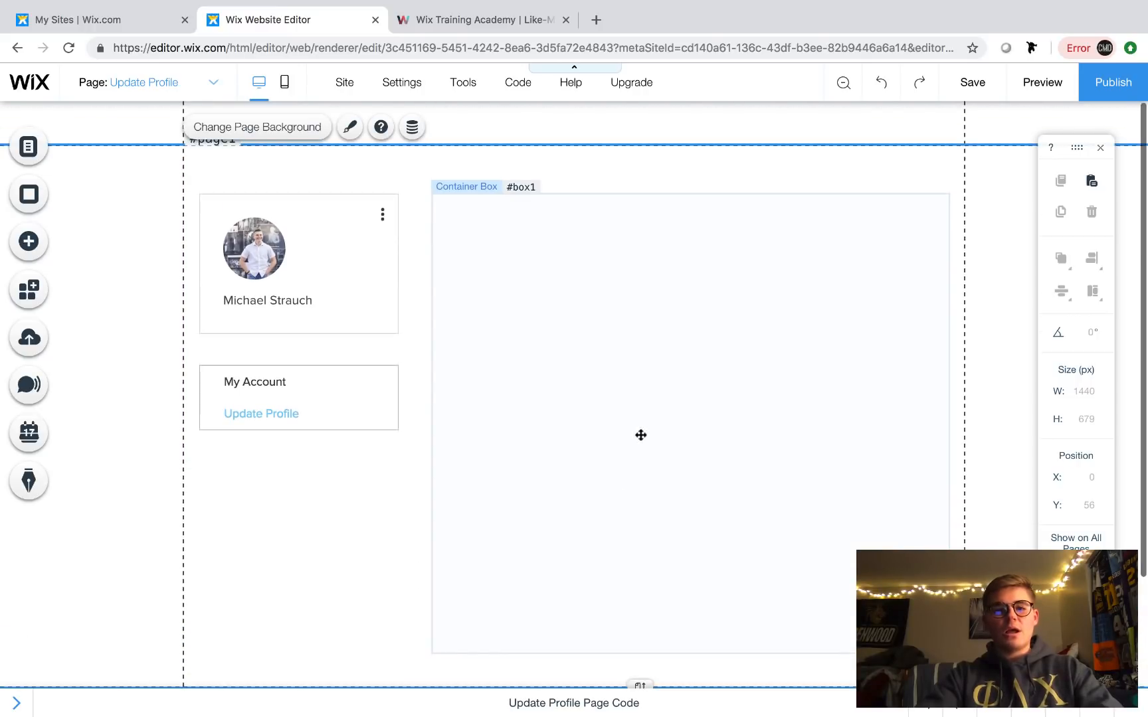
- Add a Heading 4 text at the top of the large box and widen its frame
left_click(38, 250)
mouse_move(85, 178)
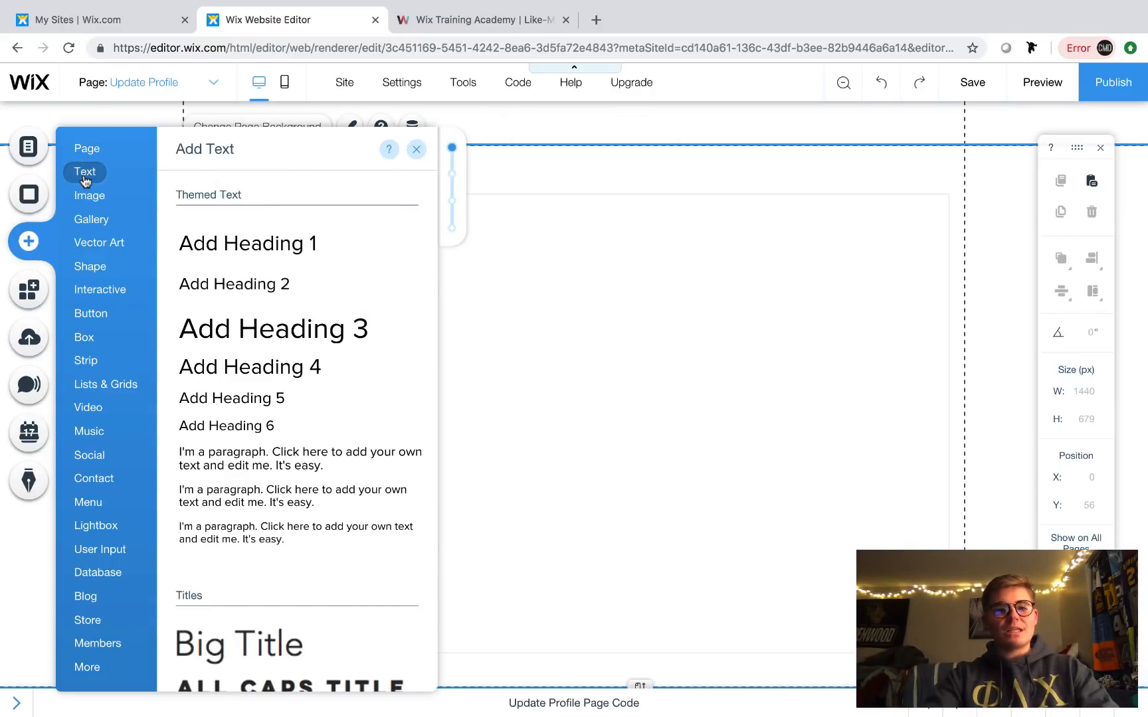
left_click(279, 365)
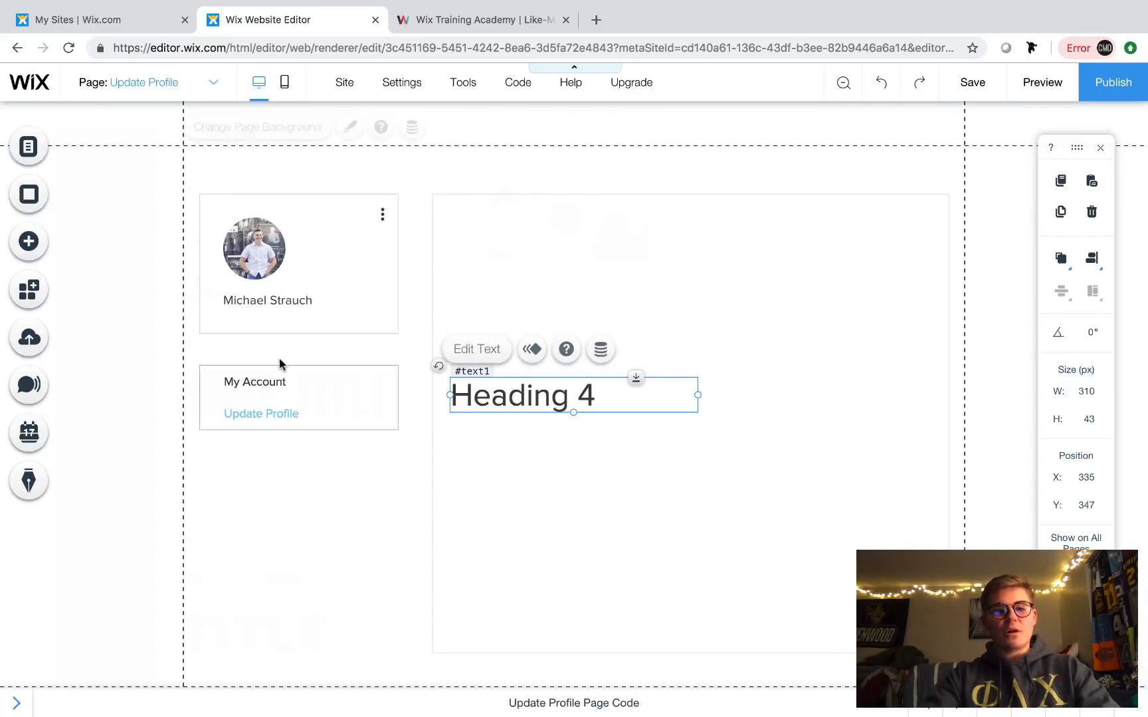
left_click_drag(495, 385, 488, 214)
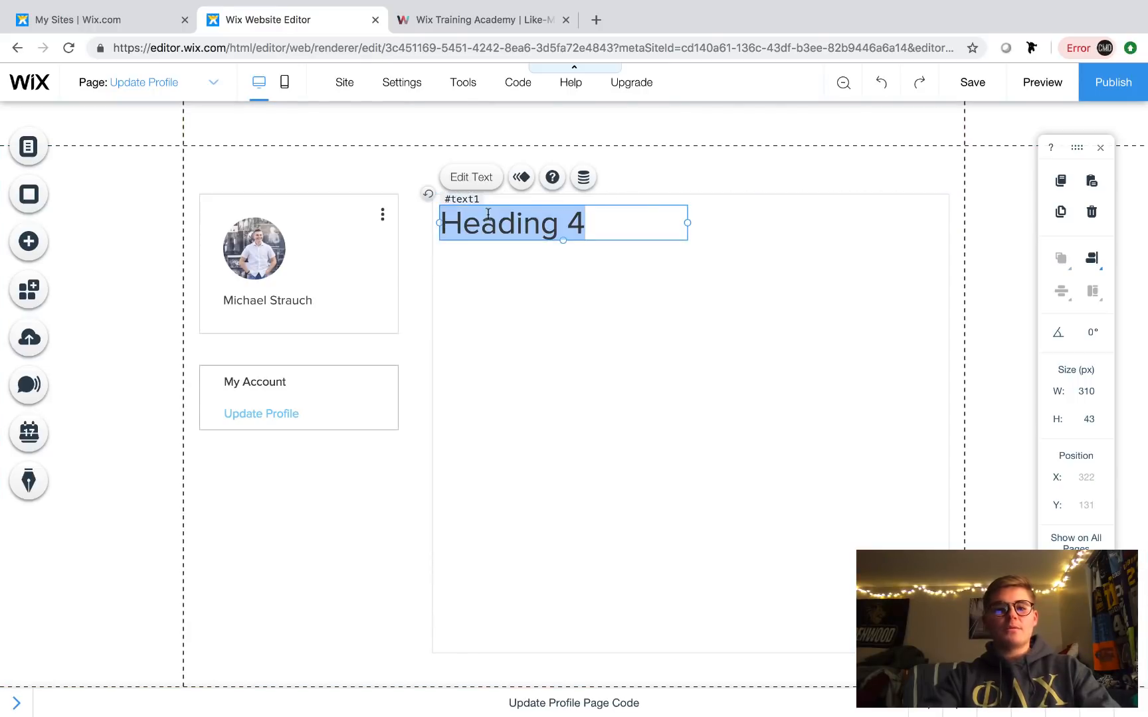
left_click(673, 335)
left_click(644, 214)
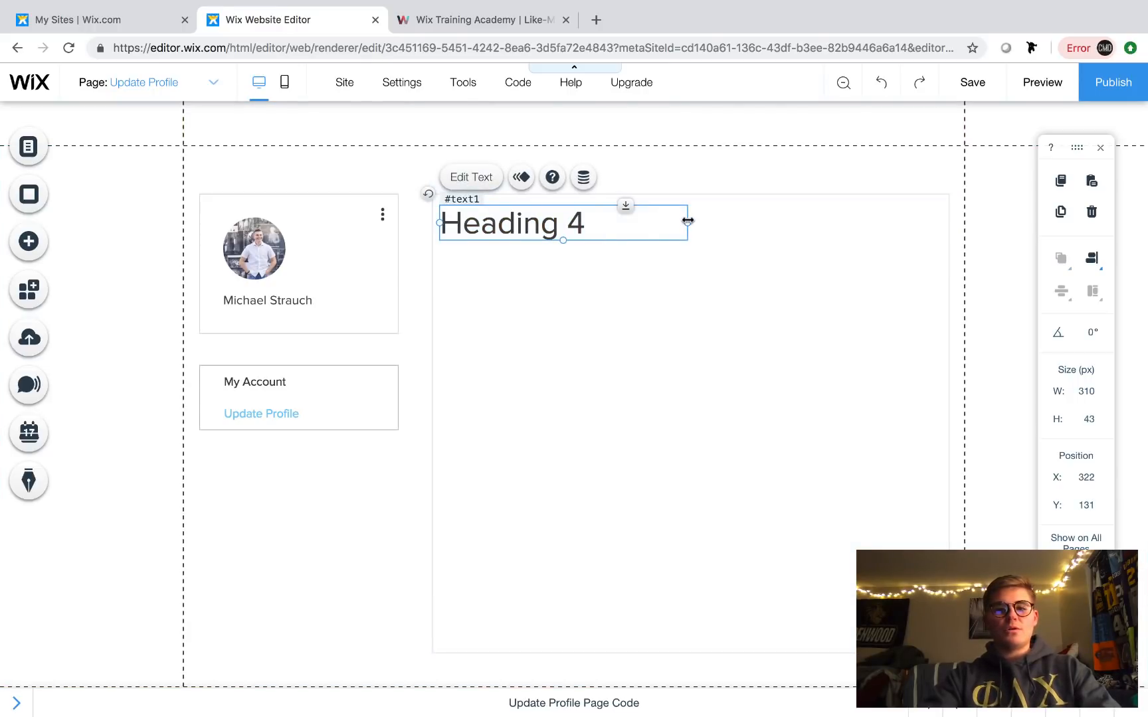
left_click_drag(688, 220, 802, 223)
- Set the heading's font to Lato Regular and its colour to black
double_click(671, 217)
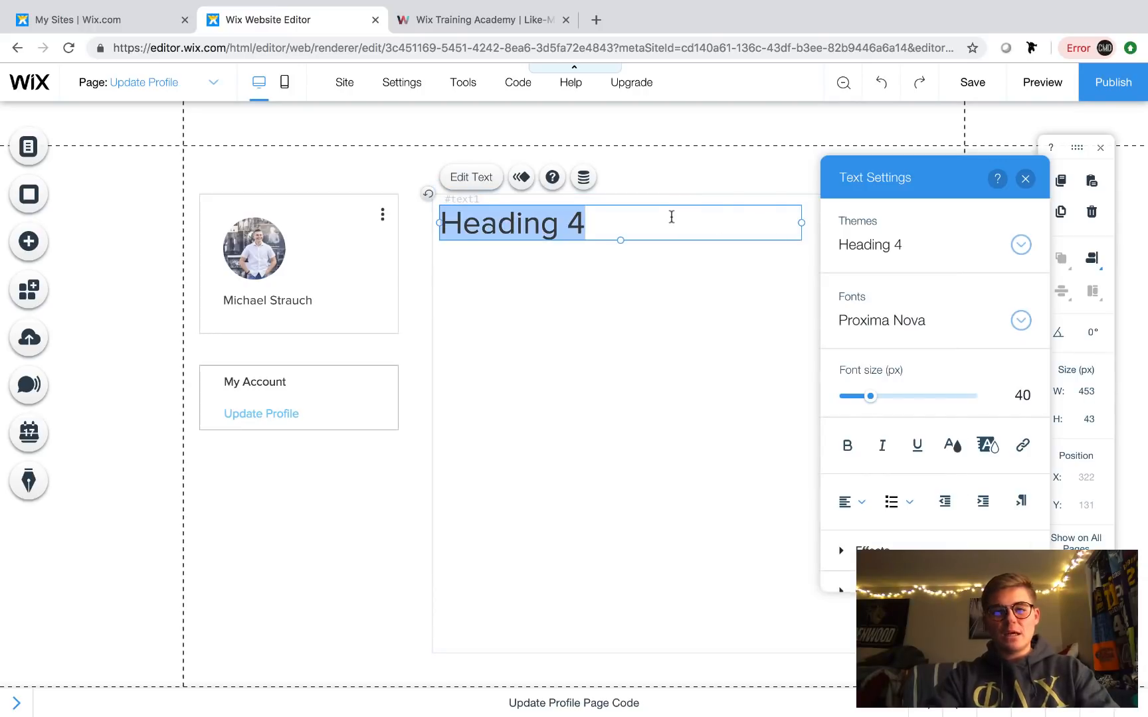
left_click(900, 321)
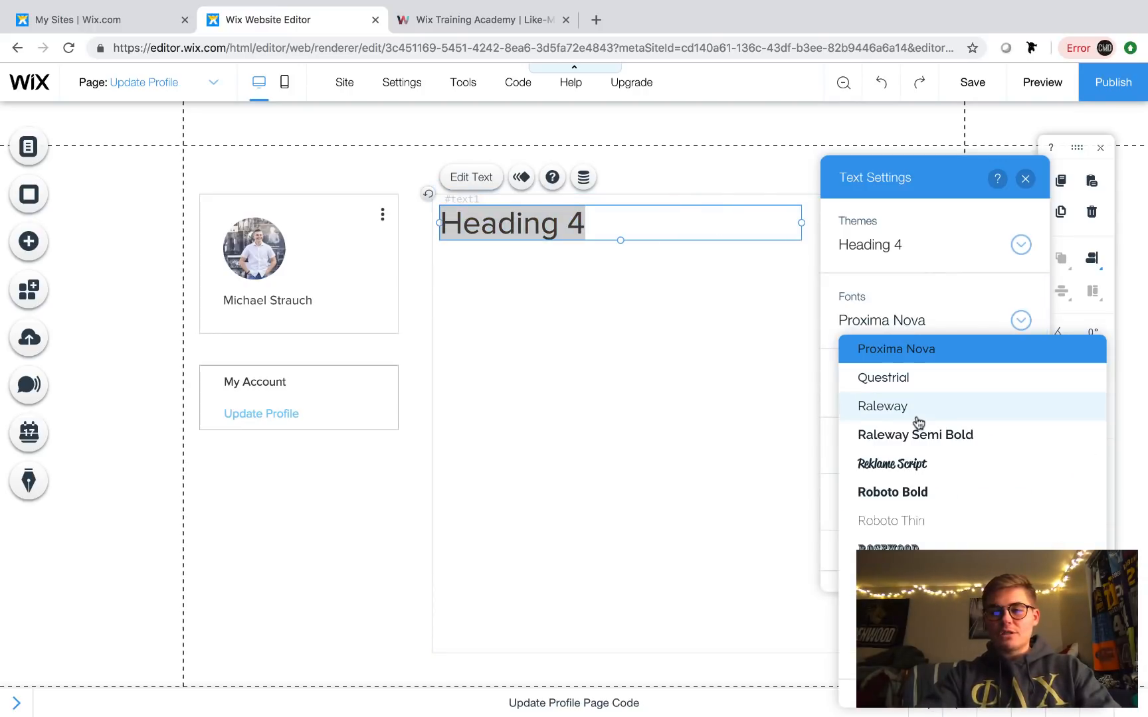
scroll(918, 423, "up", 15)
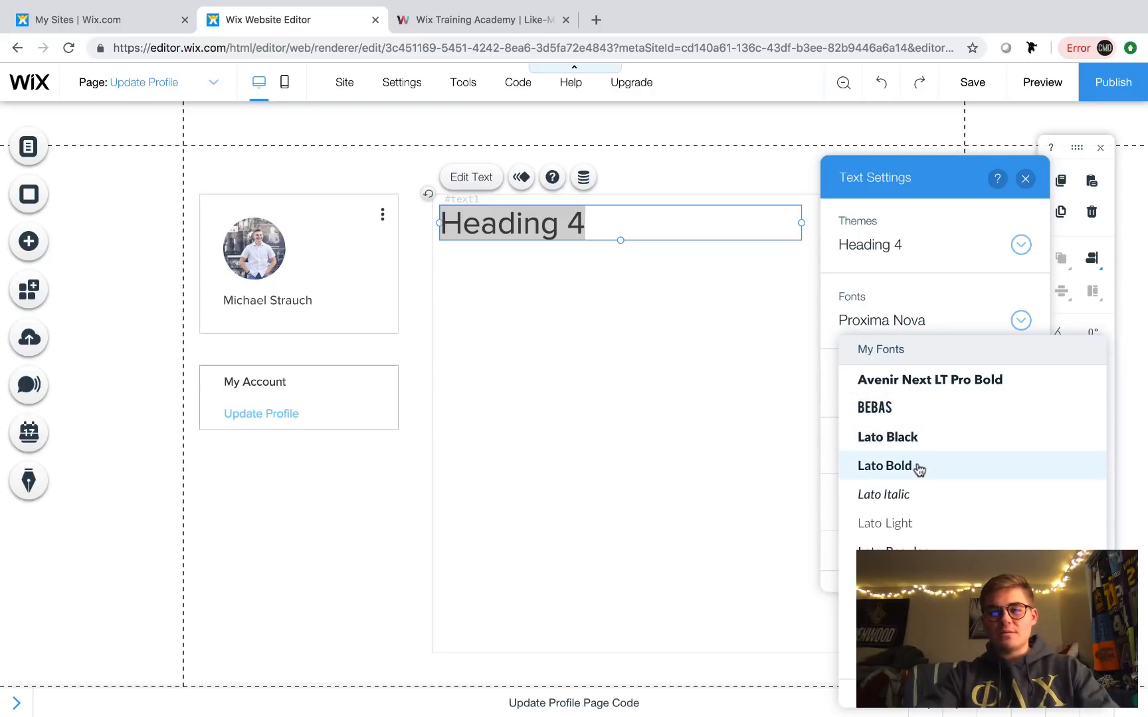
left_click(890, 551)
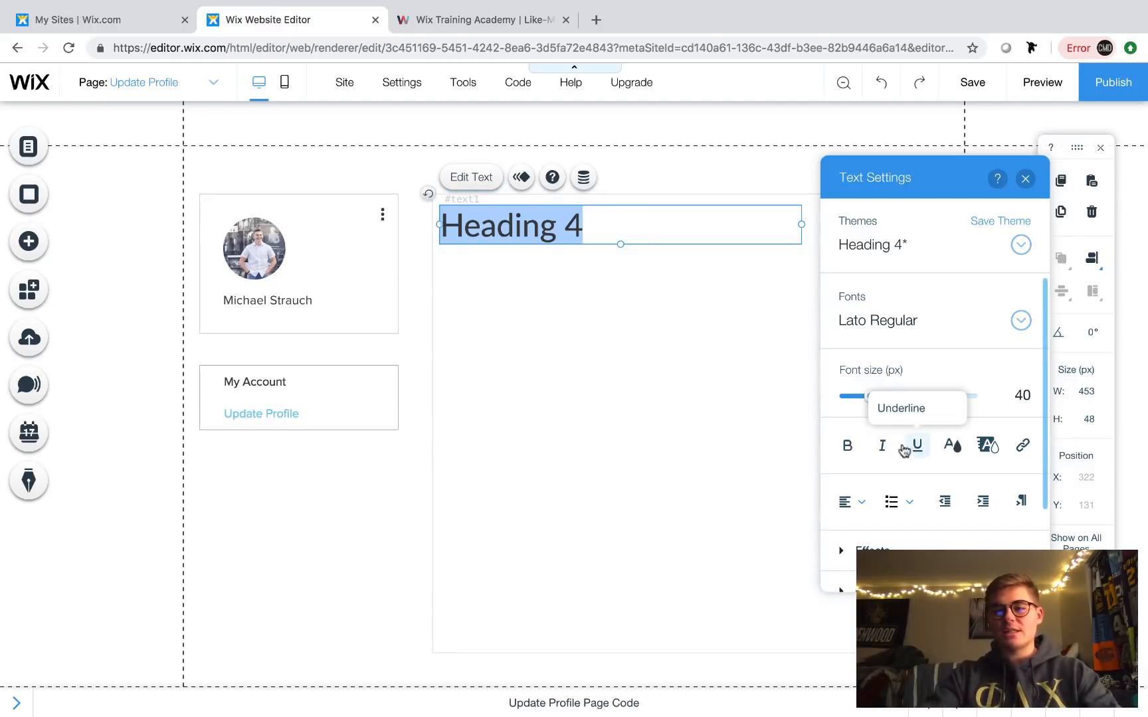
left_click(952, 445)
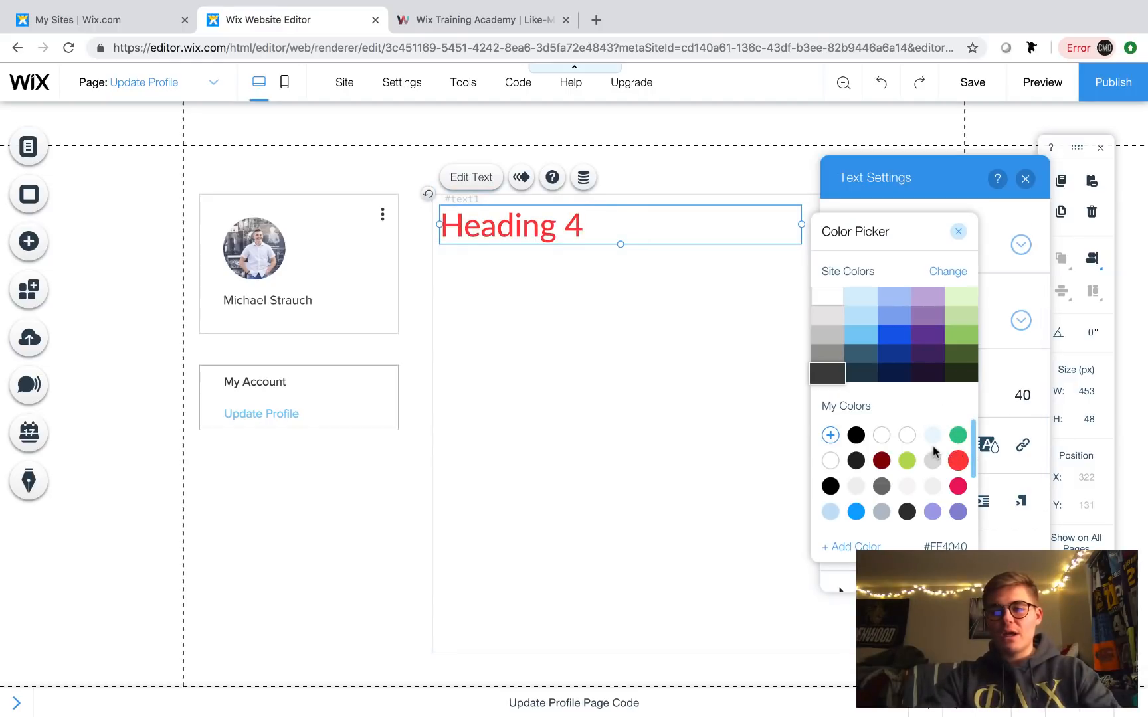
left_click(855, 434)
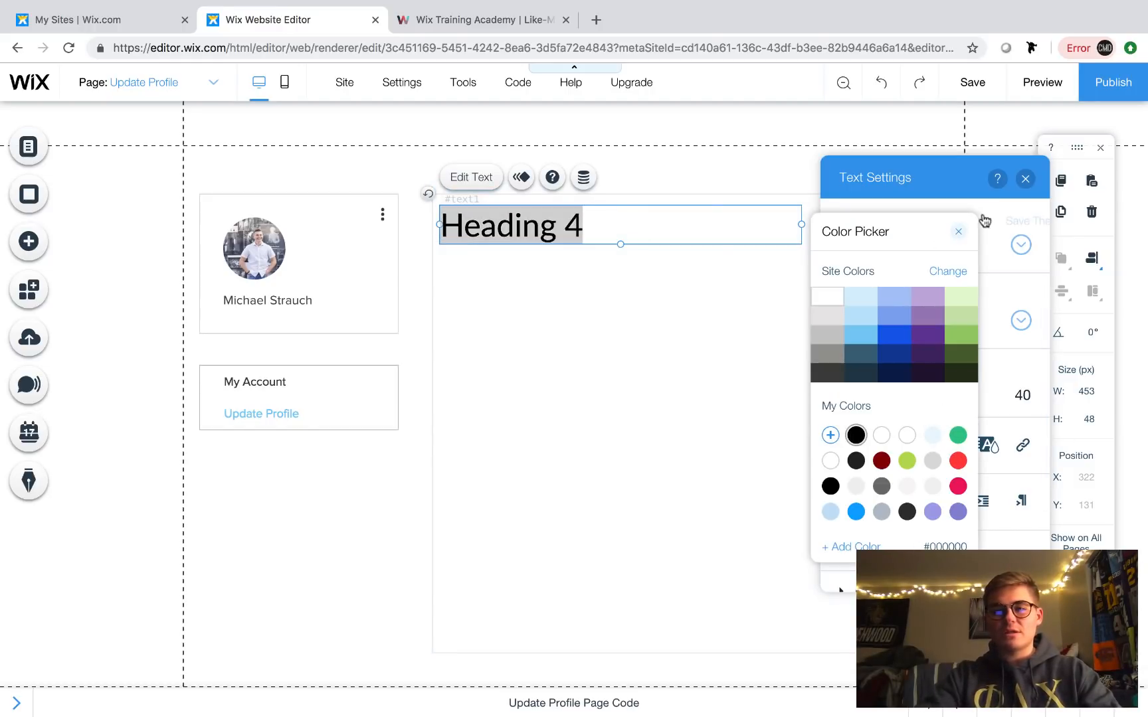
left_click(959, 231)
- Type 'Update Profile' as the heading and style it 29 px Lato Black
type("Upda")
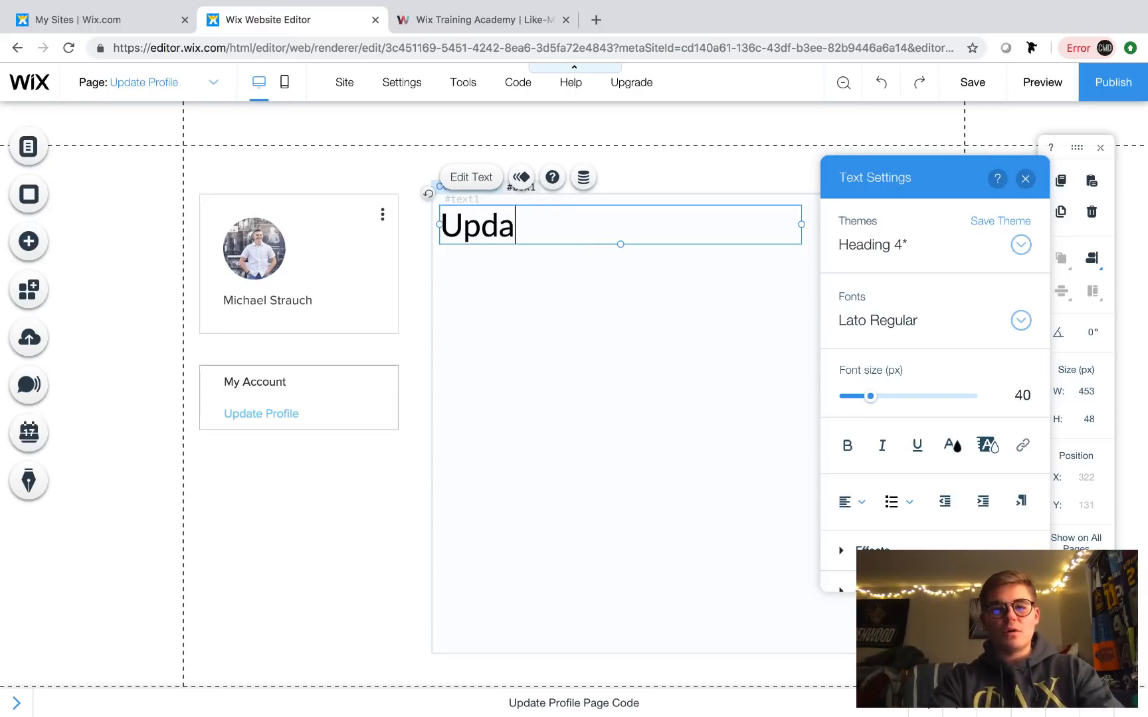
type("te Profile")
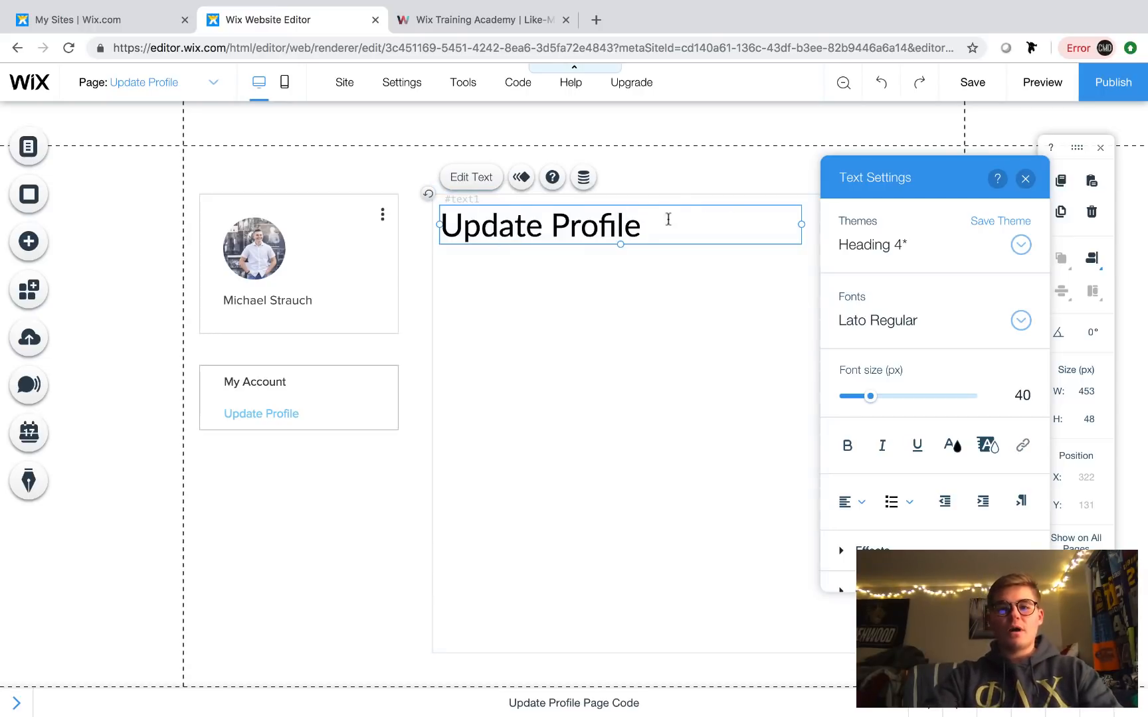
left_click_drag(666, 225, 440, 226)
left_click_drag(868, 398, 864, 397)
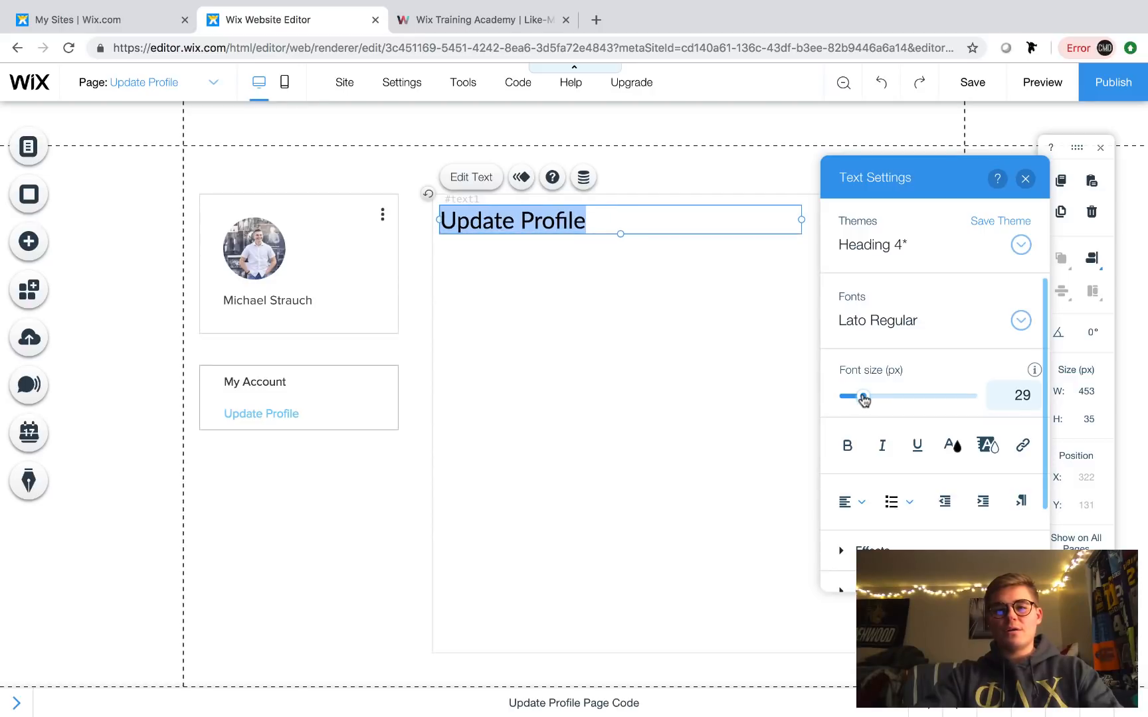
left_click(905, 323)
scroll(920, 407, "down", 5)
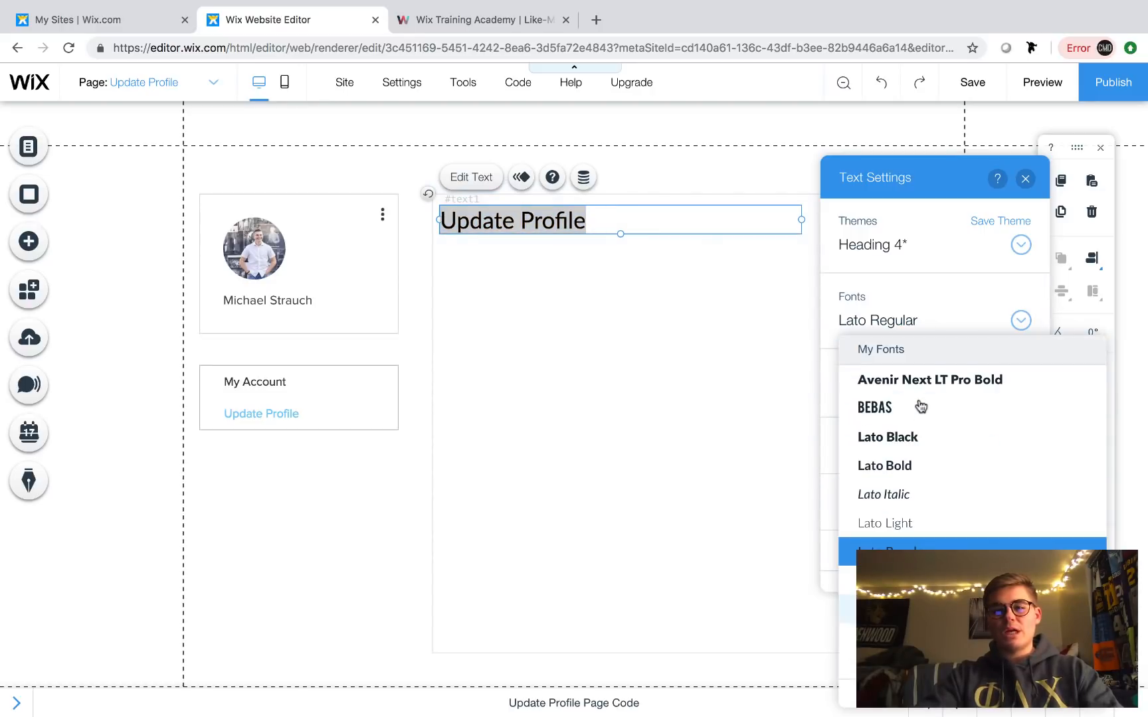
left_click(920, 450)
left_click(661, 296)
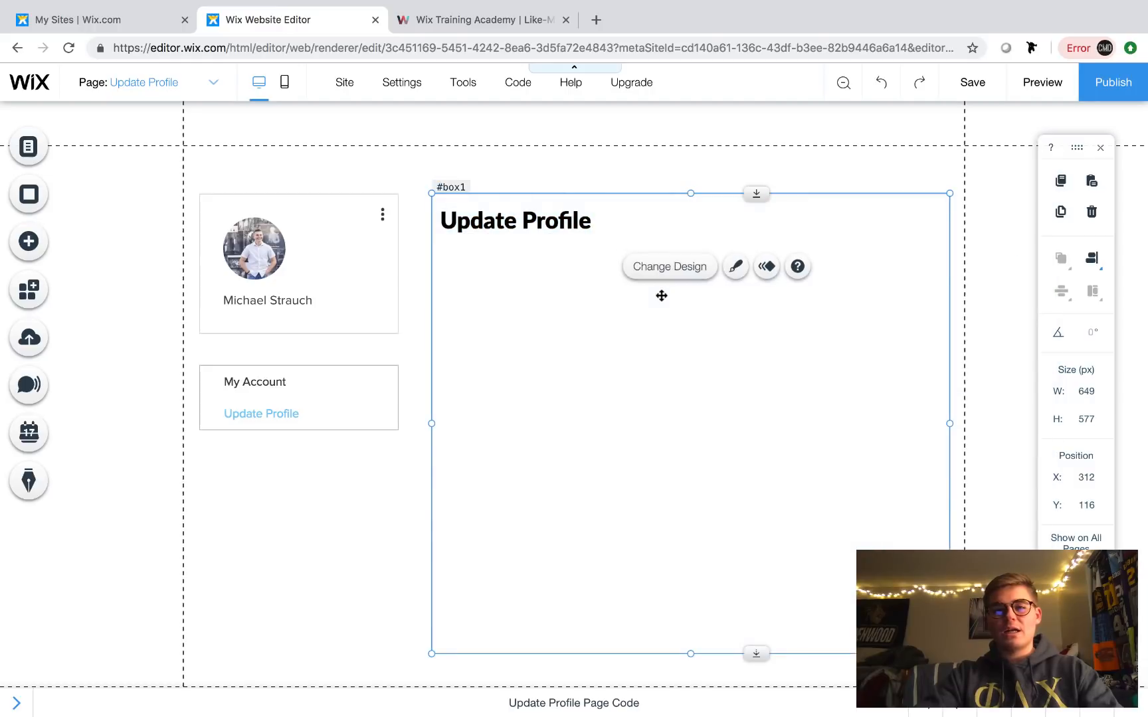
left_click(470, 225)
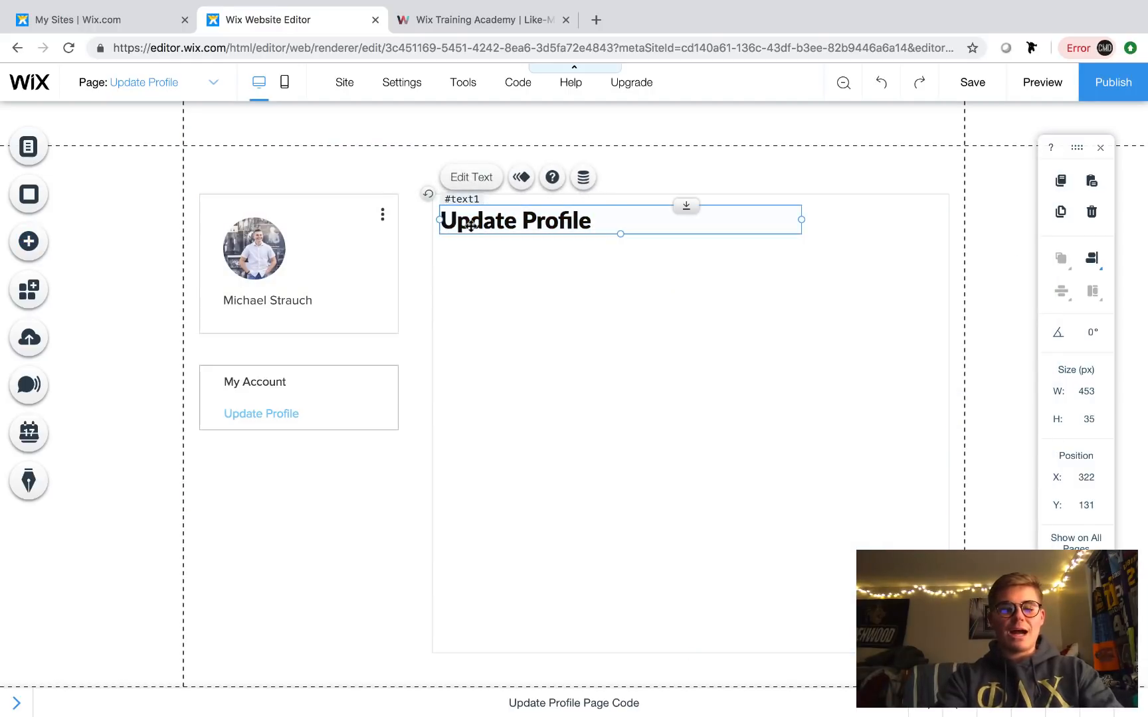
- Duplicate the heading below itself, widen it to 550 px, and set Lato Light at 15 px
key("ctrl+d")
left_click_drag(537, 238, 522, 254)
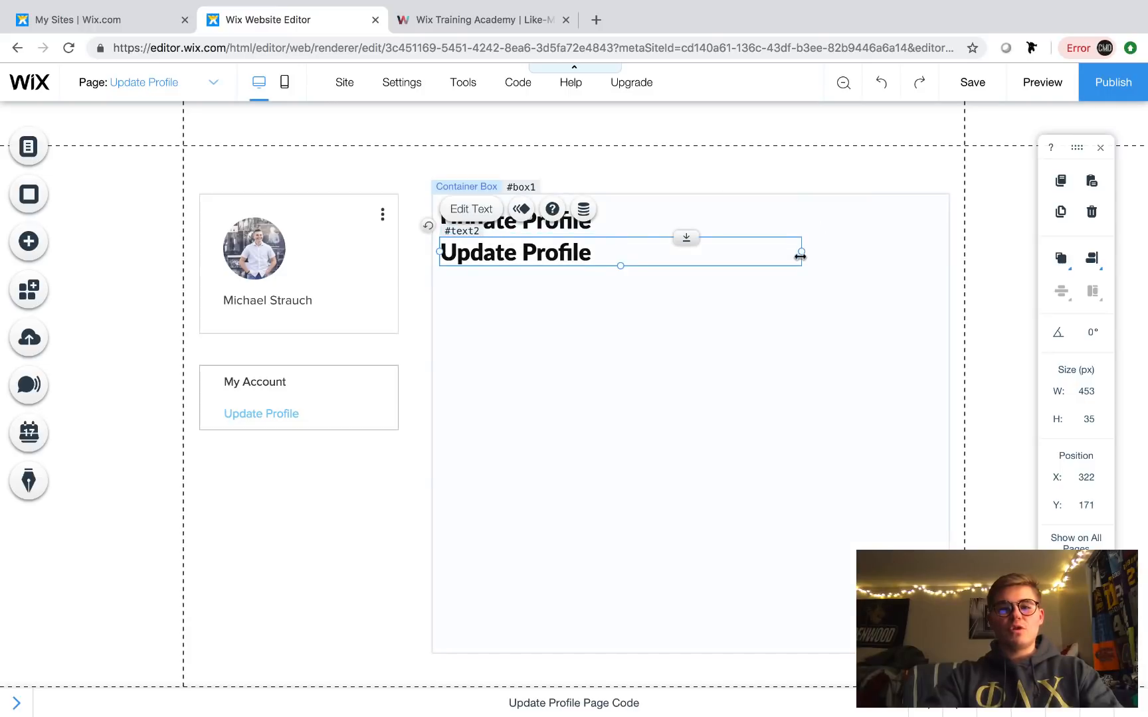
left_click_drag(801, 255, 879, 252)
double_click(747, 251)
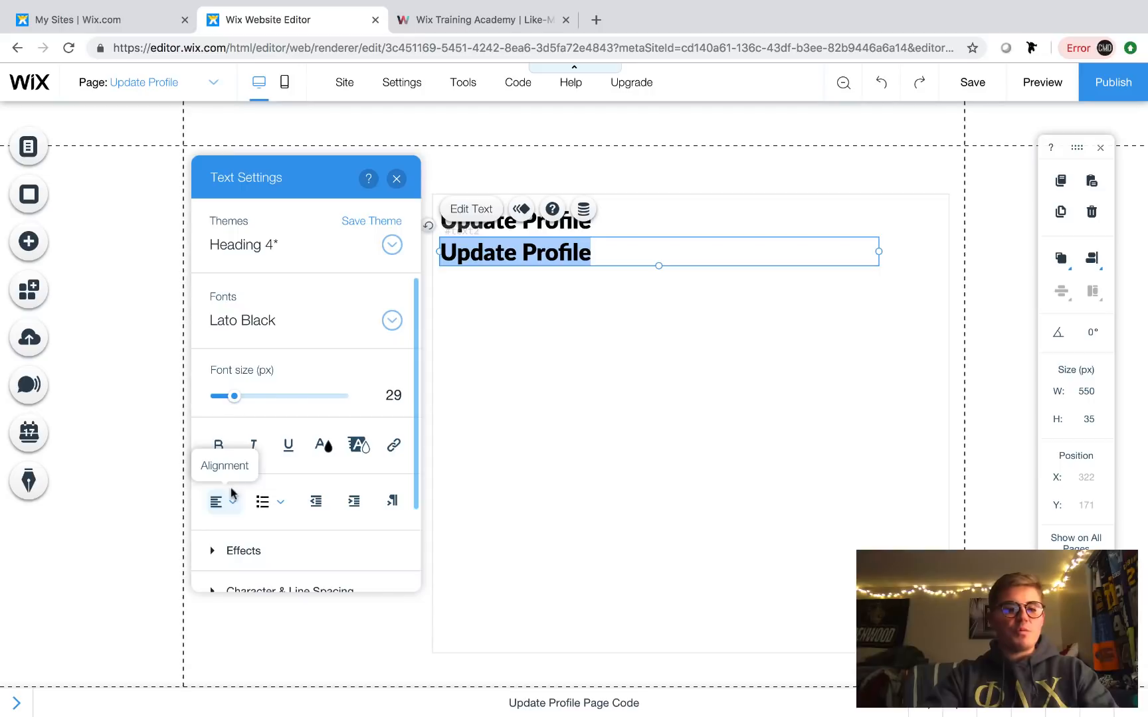
left_click(306, 328)
left_click(297, 437)
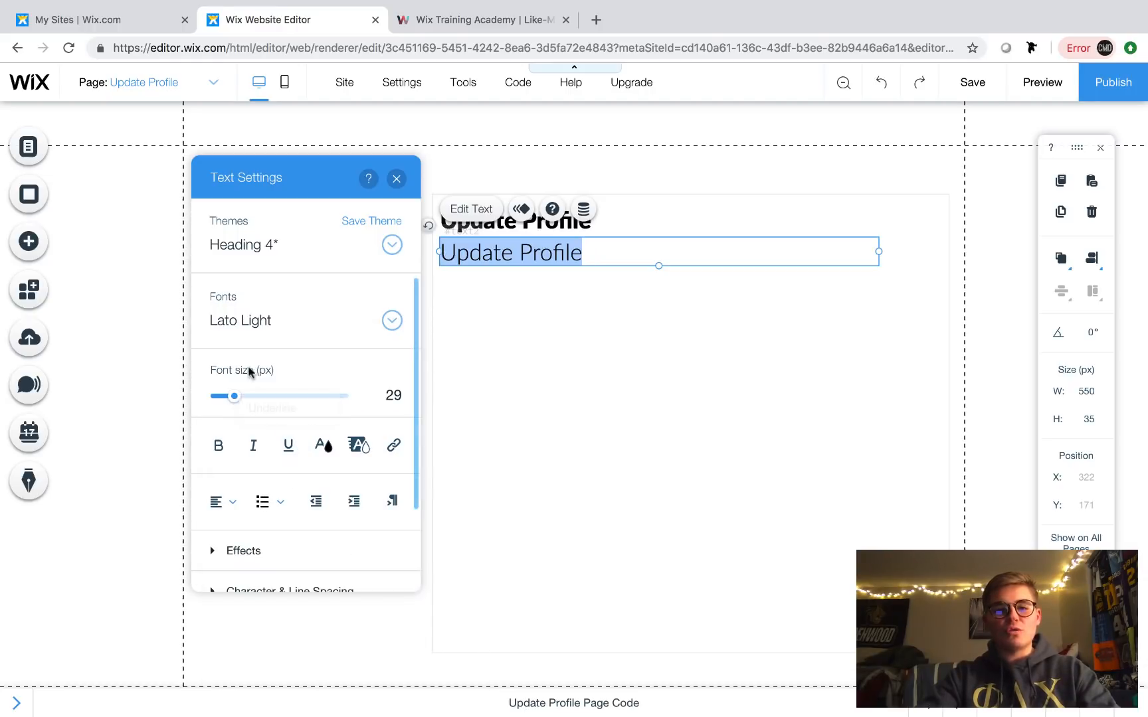
left_click_drag(232, 403, 224, 403)
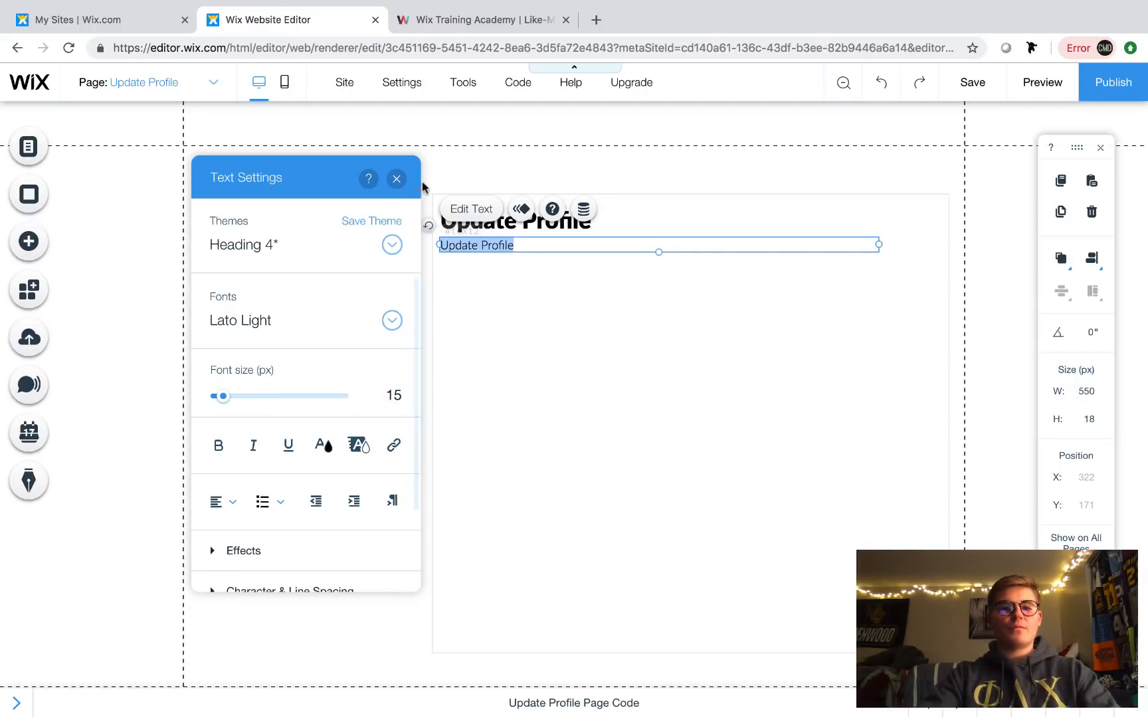
left_click(397, 178)
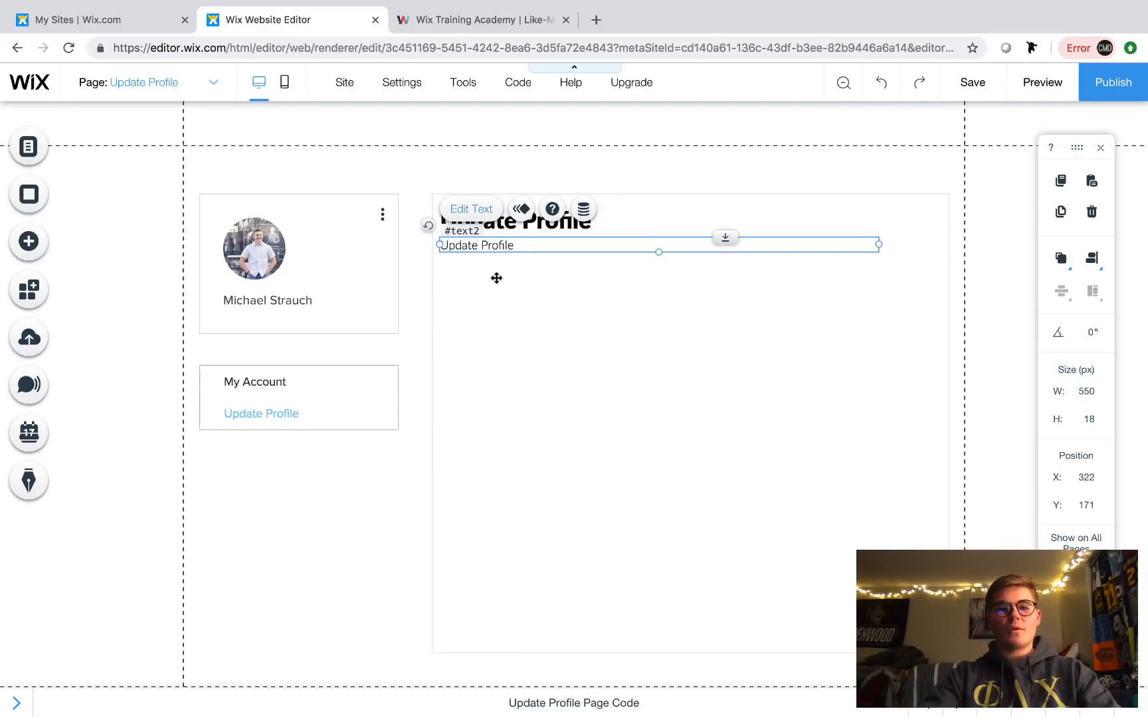
- Change the copy's text to 'Fill in the fields below to edit your profile page.'
double_click(522, 251)
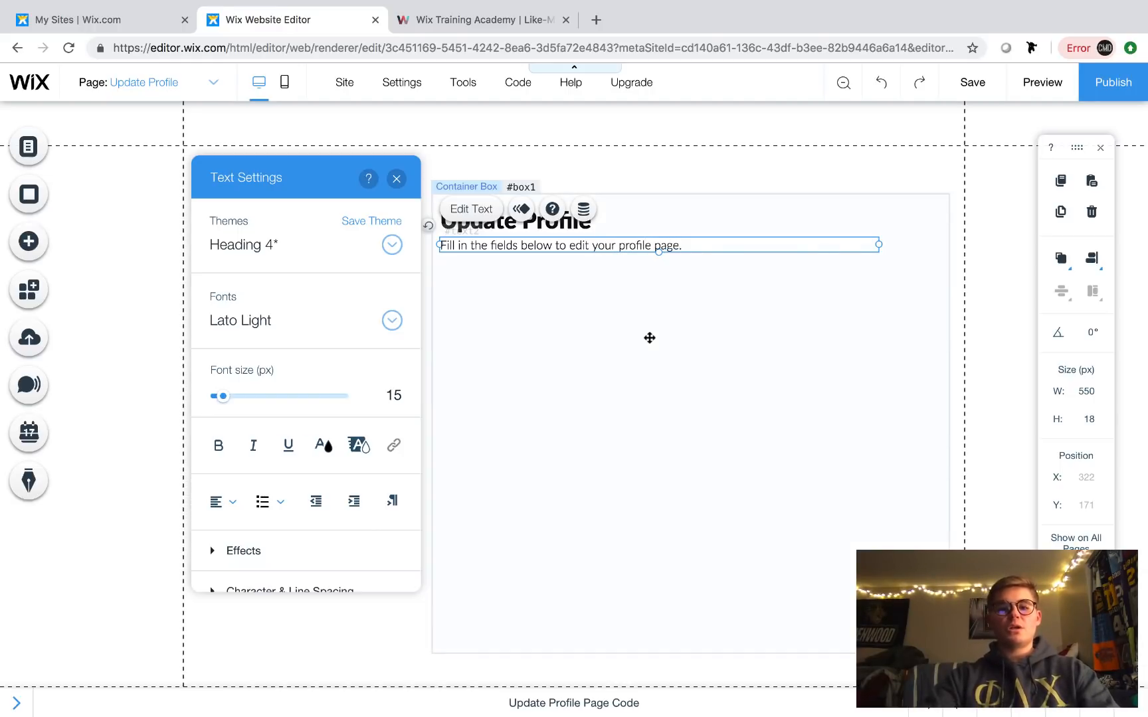
left_click(569, 282)
left_click(545, 249)
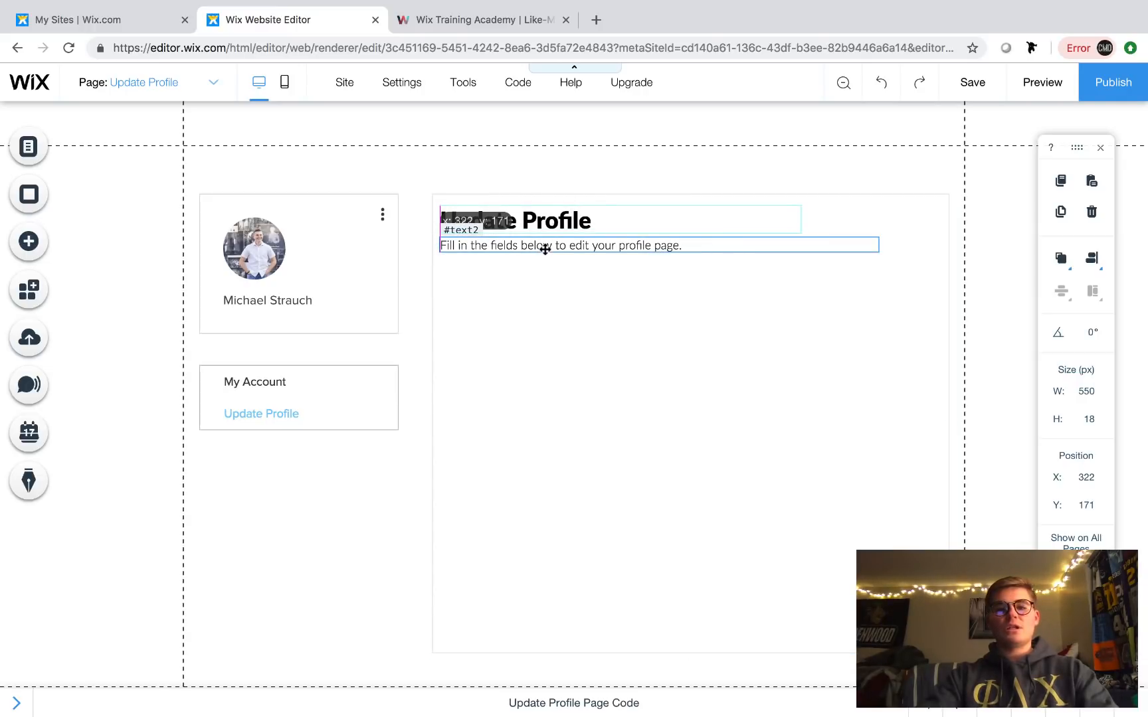
left_click(536, 302)
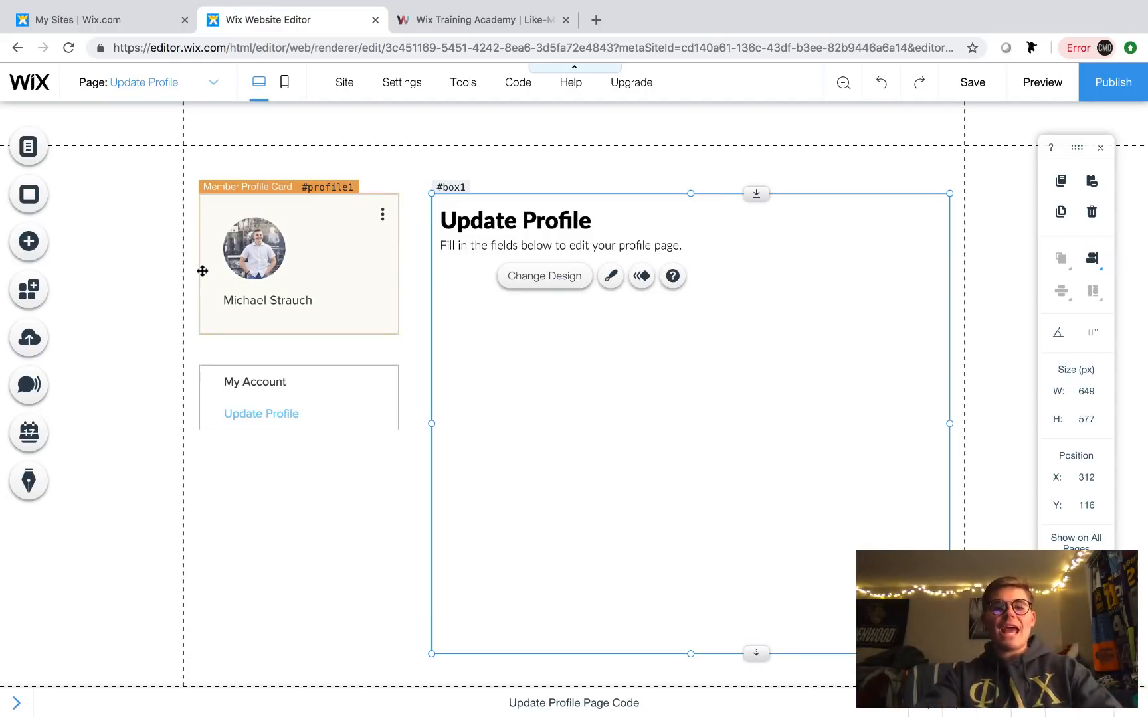
- Add a dataset from the Database elements and place it in the page's left margin
left_click(37, 255)
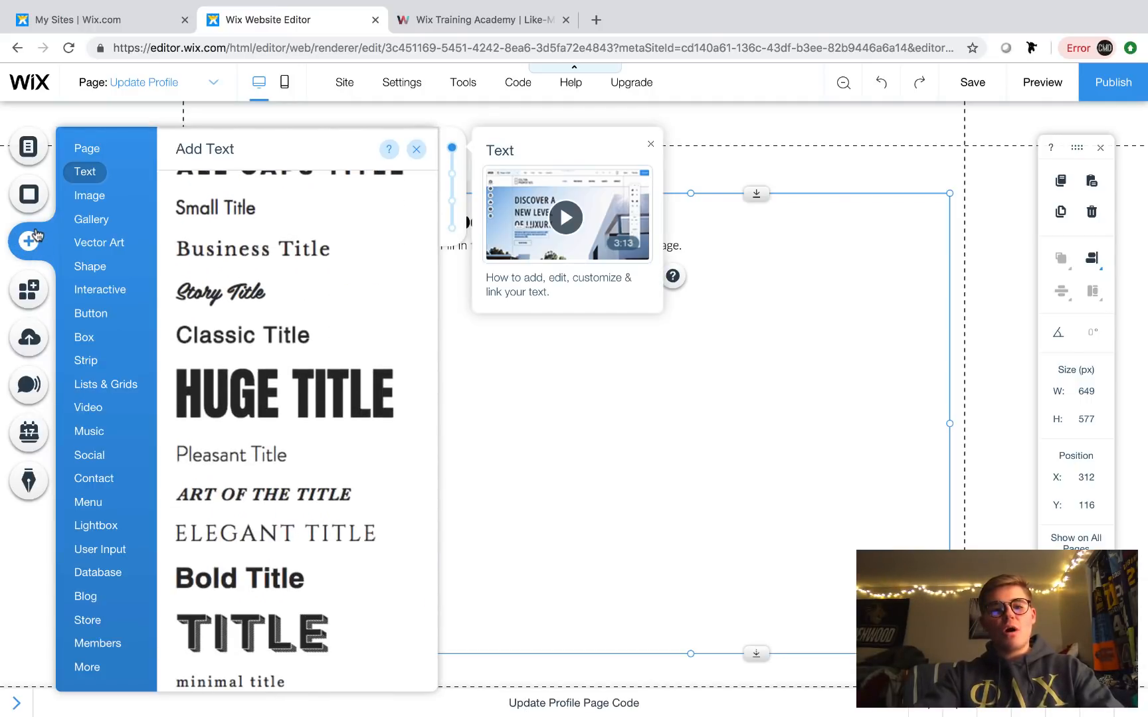
left_click(82, 149)
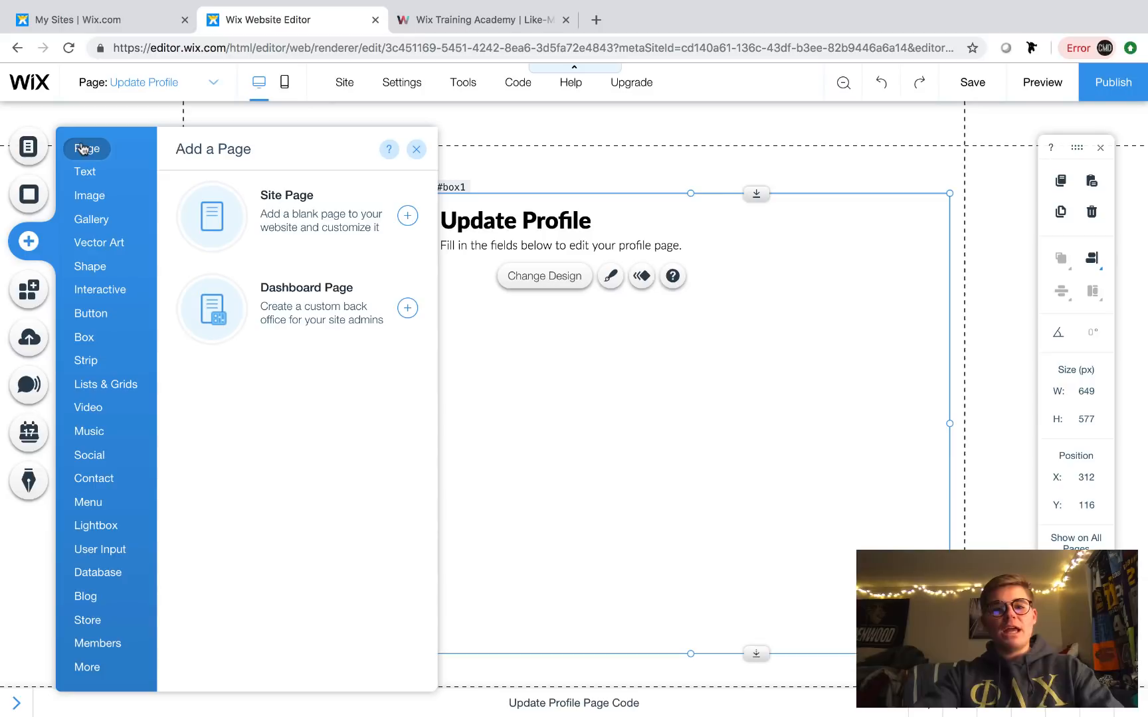
left_click(112, 292)
left_click(121, 573)
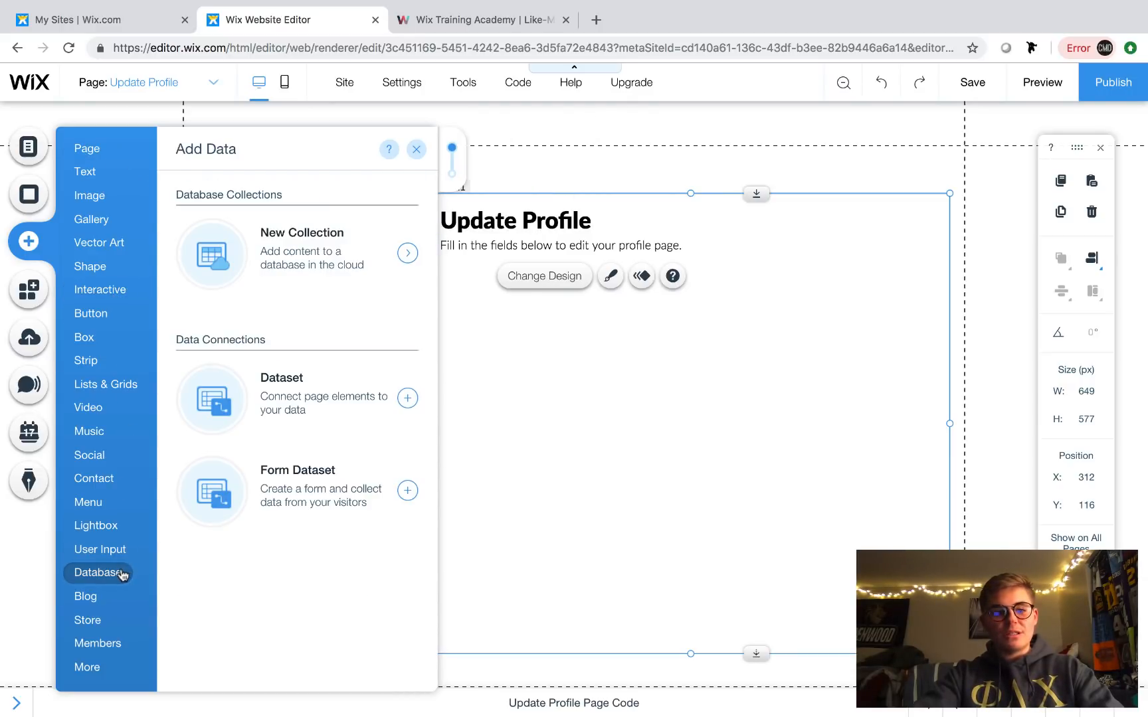
left_click(313, 394)
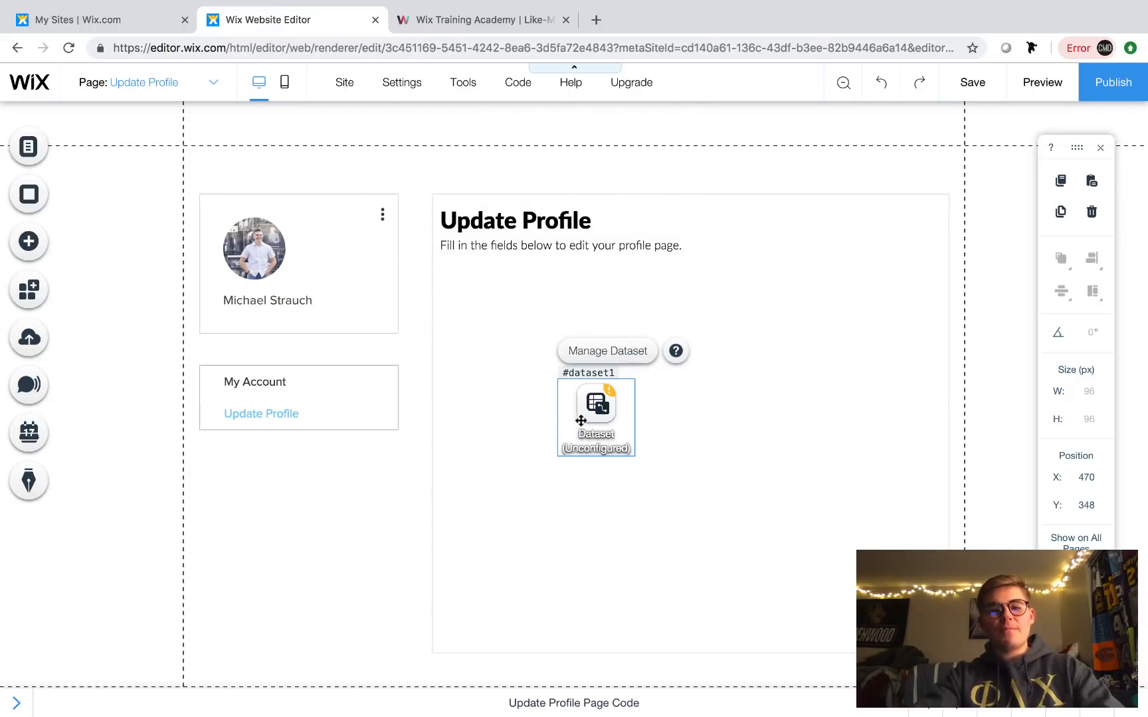
left_click_drag(596, 422, 126, 236)
- Connect the dataset to the UserProfileData collection in Write-only mode
double_click(125, 237)
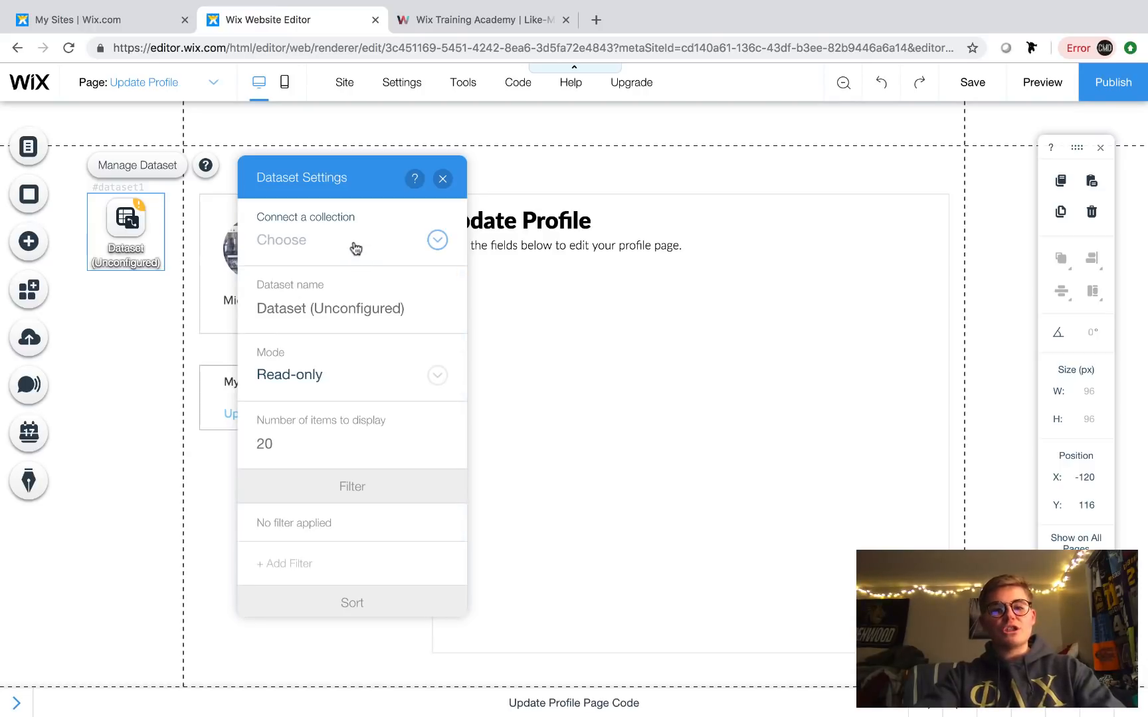
left_click(353, 246)
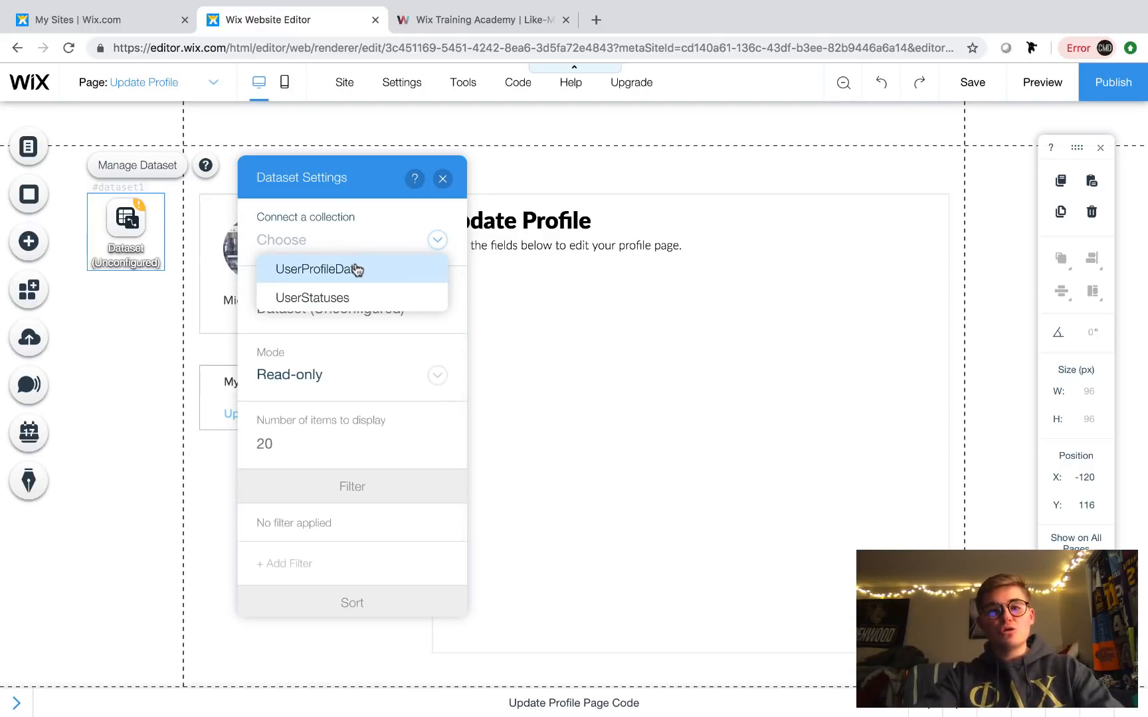
left_click(357, 269)
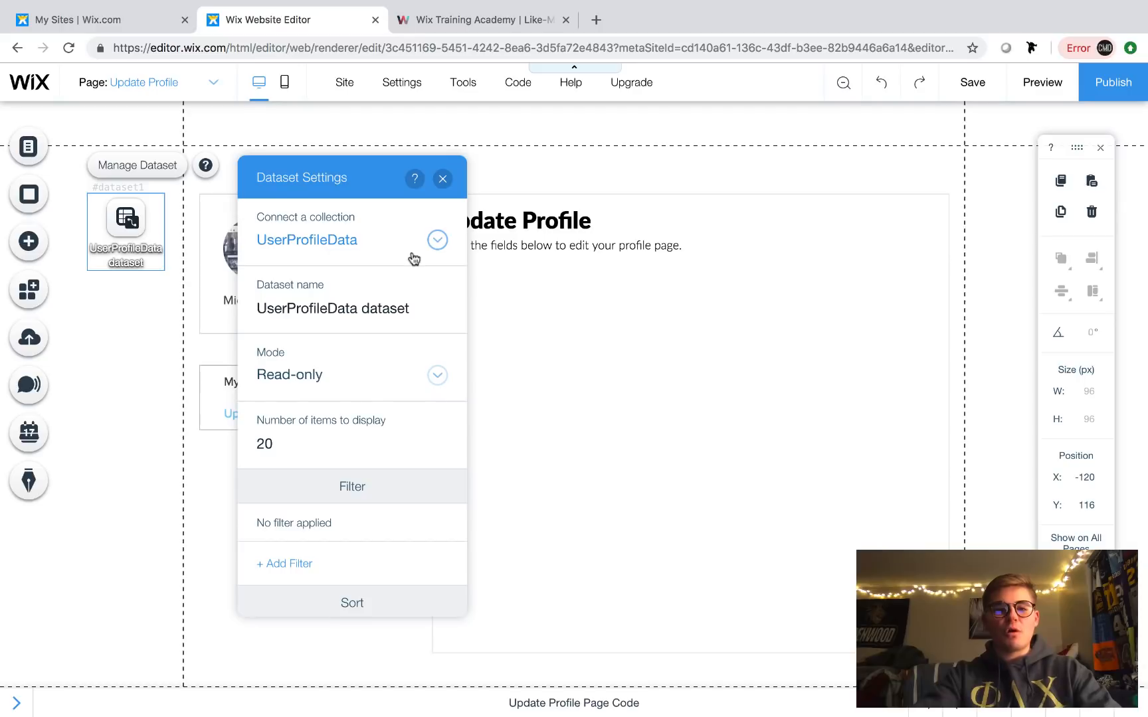
left_click(336, 377)
left_click(339, 442)
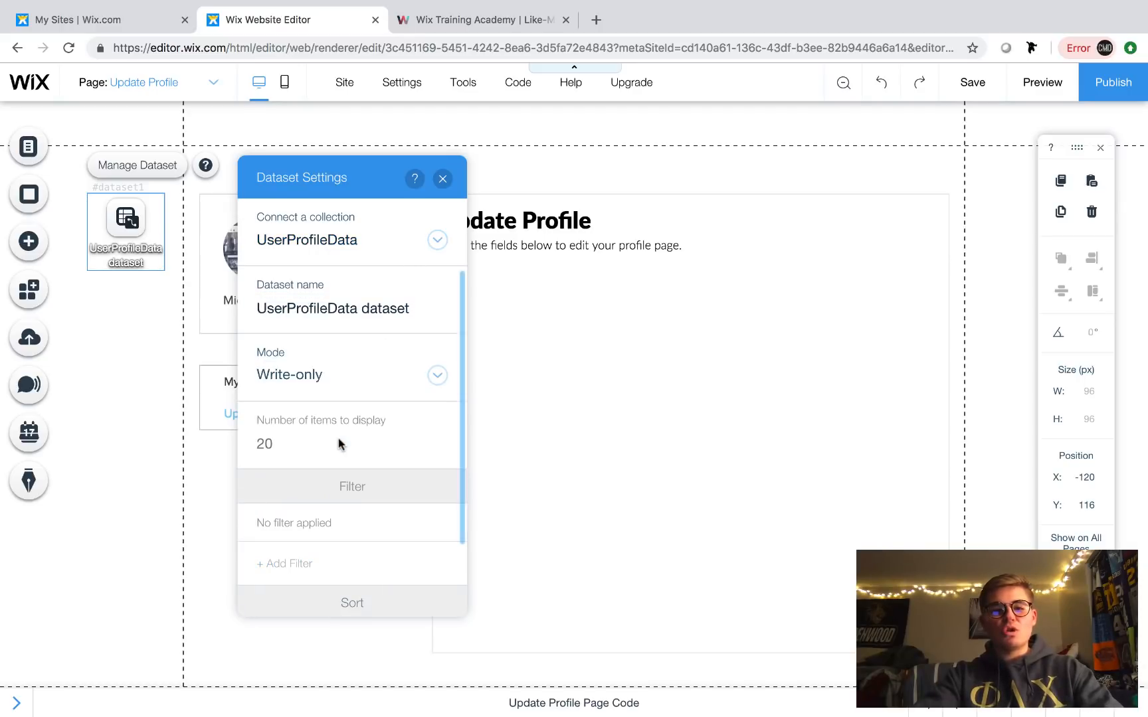
left_click(443, 178)
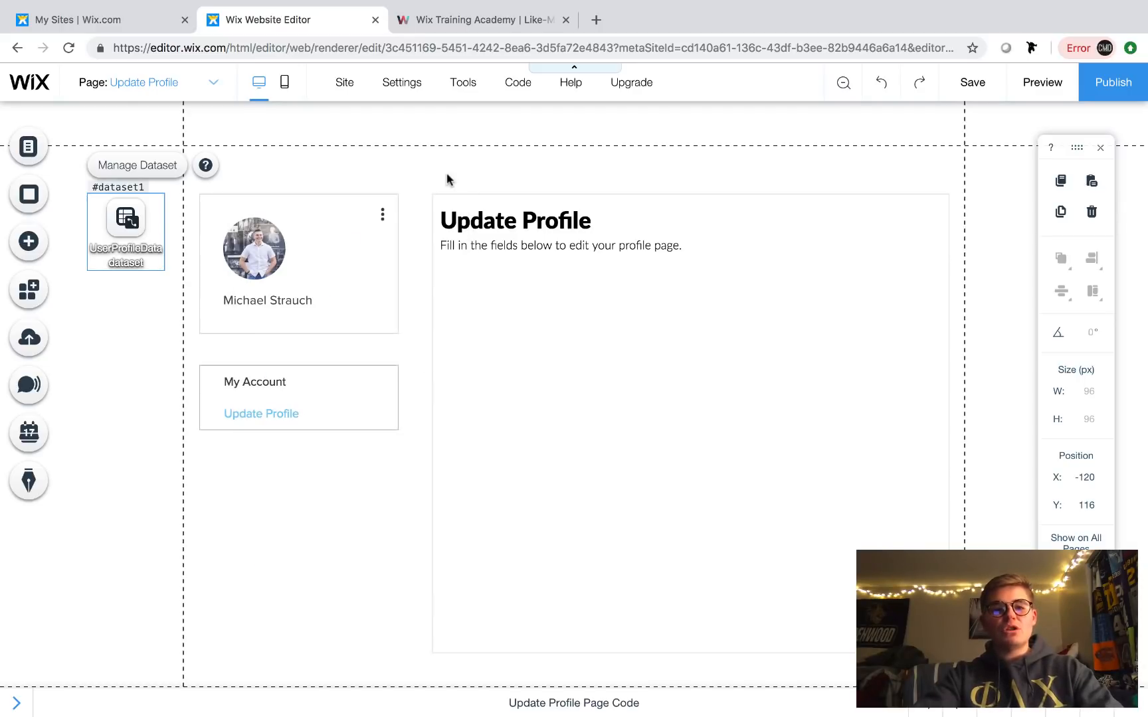
- Add a text input under the subtitle inside the box and widen it to 408 px
left_click(989, 197)
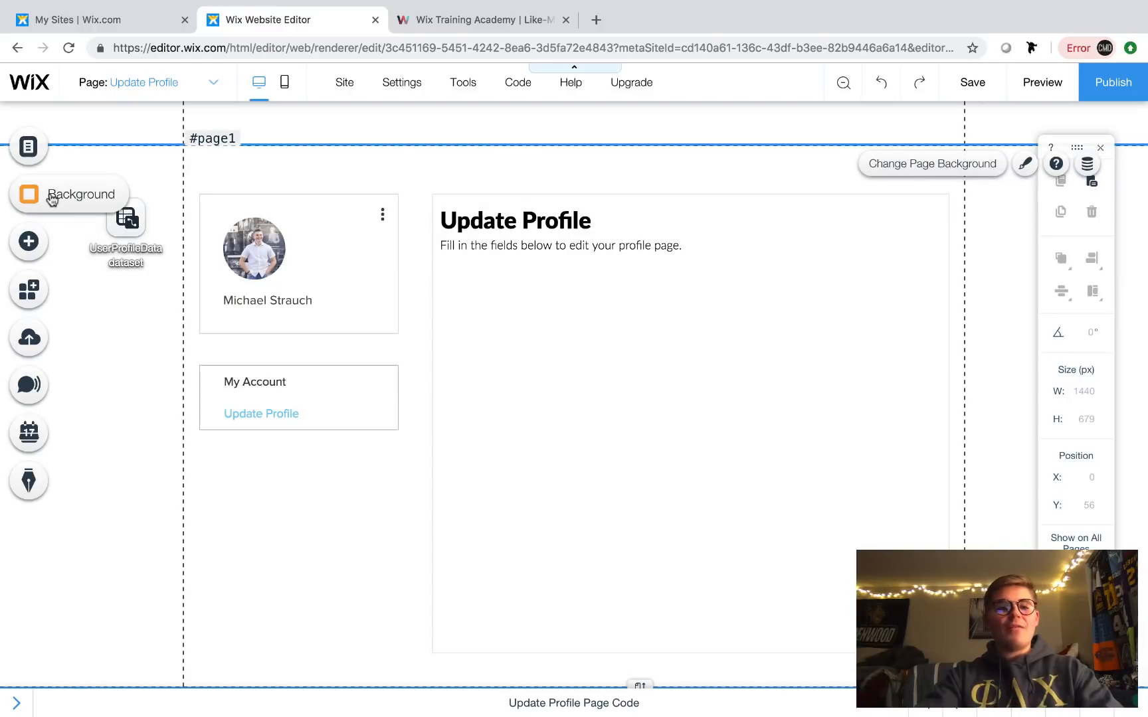
left_click(29, 241)
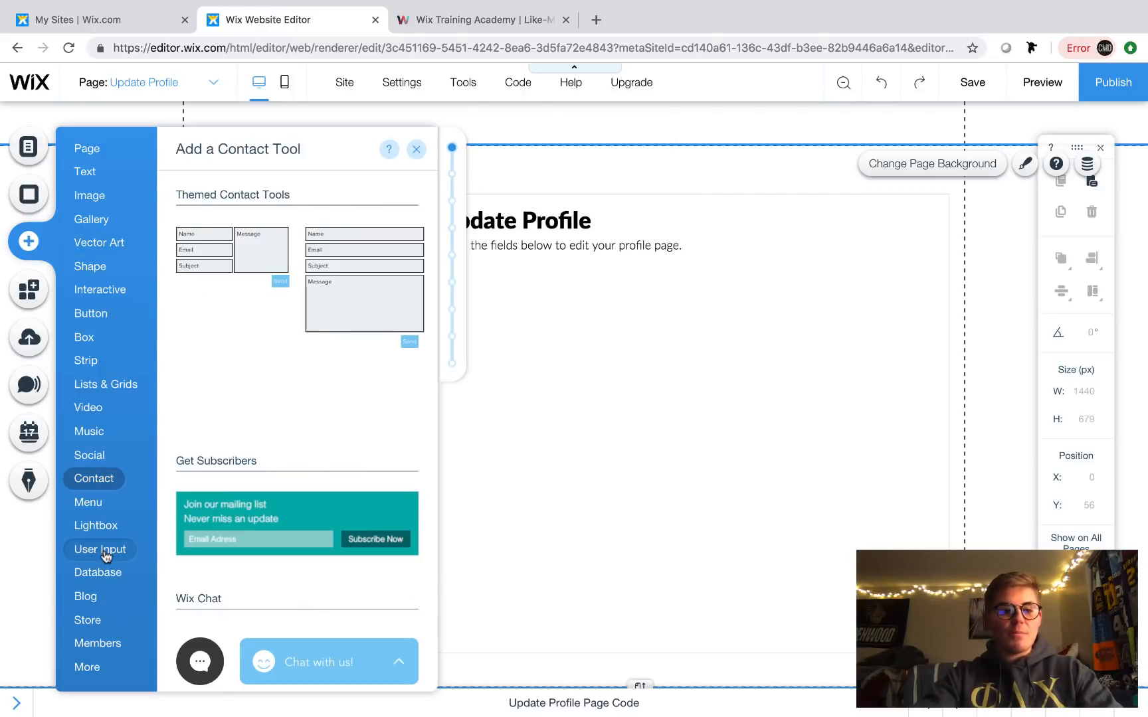
mouse_move(105, 555)
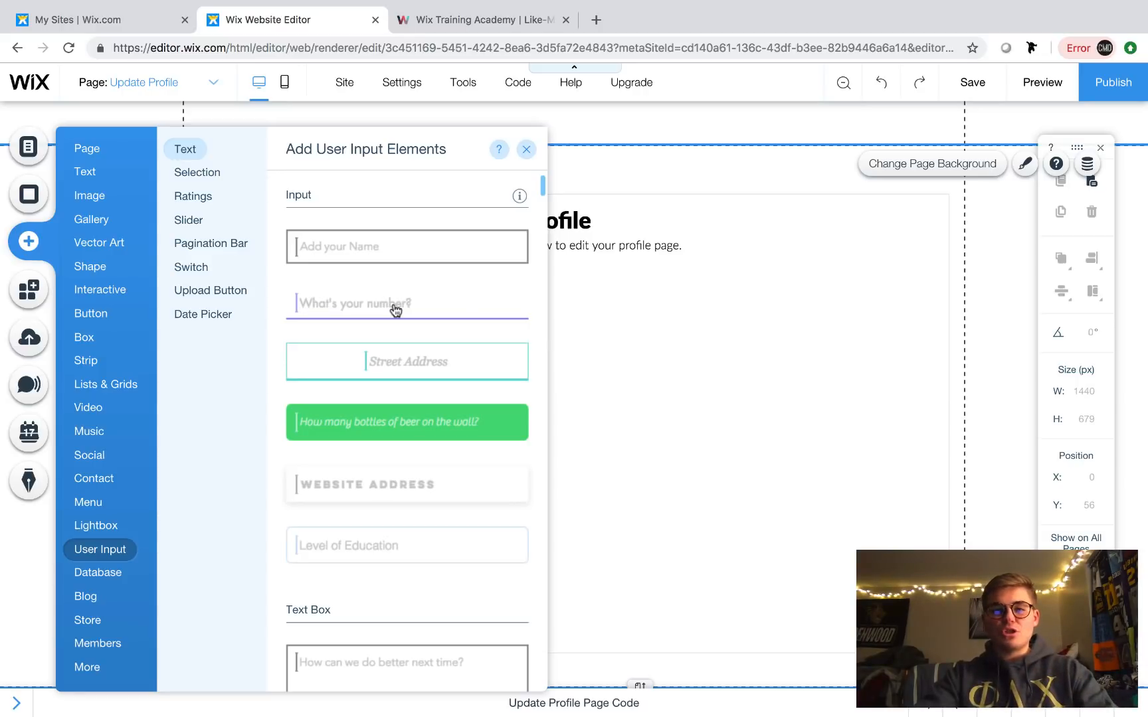
left_click_drag(396, 309, 628, 371)
left_click_drag(532, 389, 524, 287)
left_click_drag(683, 293, 765, 293)
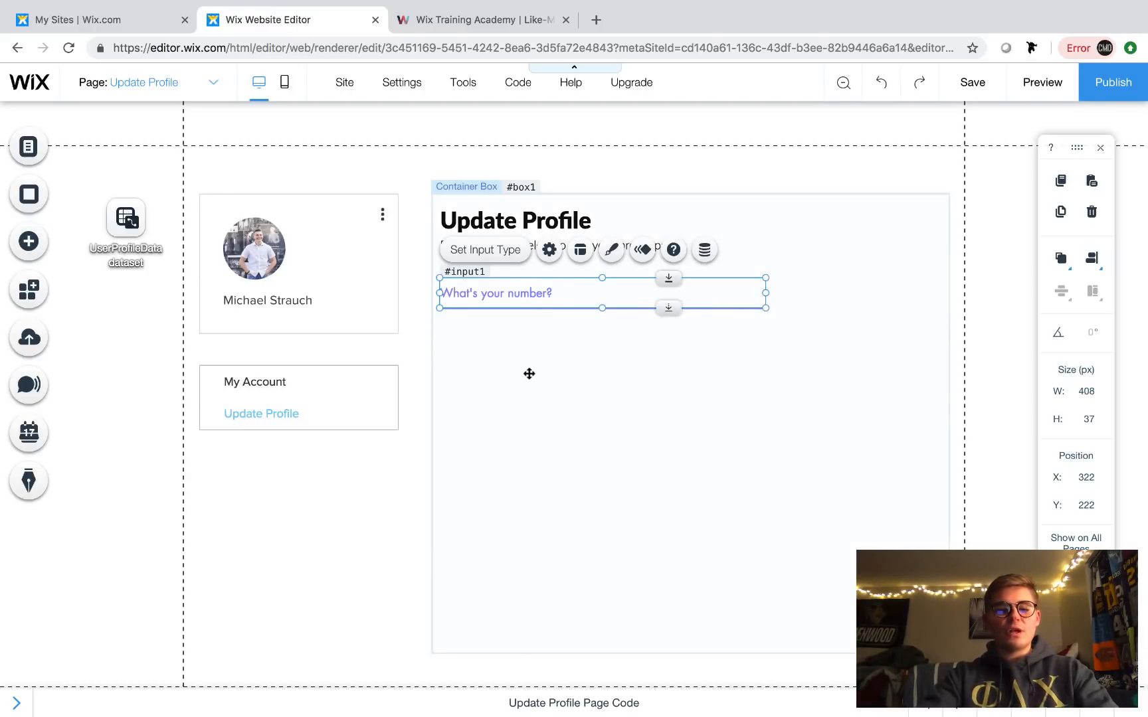
- Duplicate the input and stack the copy directly below the first
key("ctrl+d")
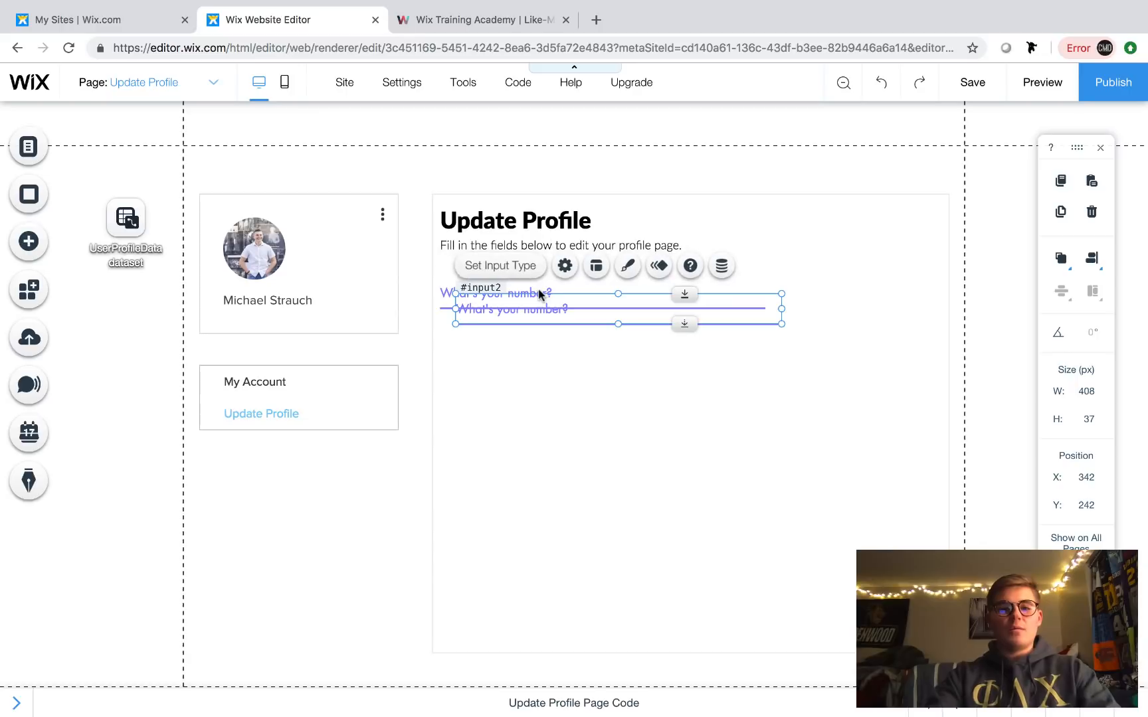
left_click_drag(565, 315, 546, 341)
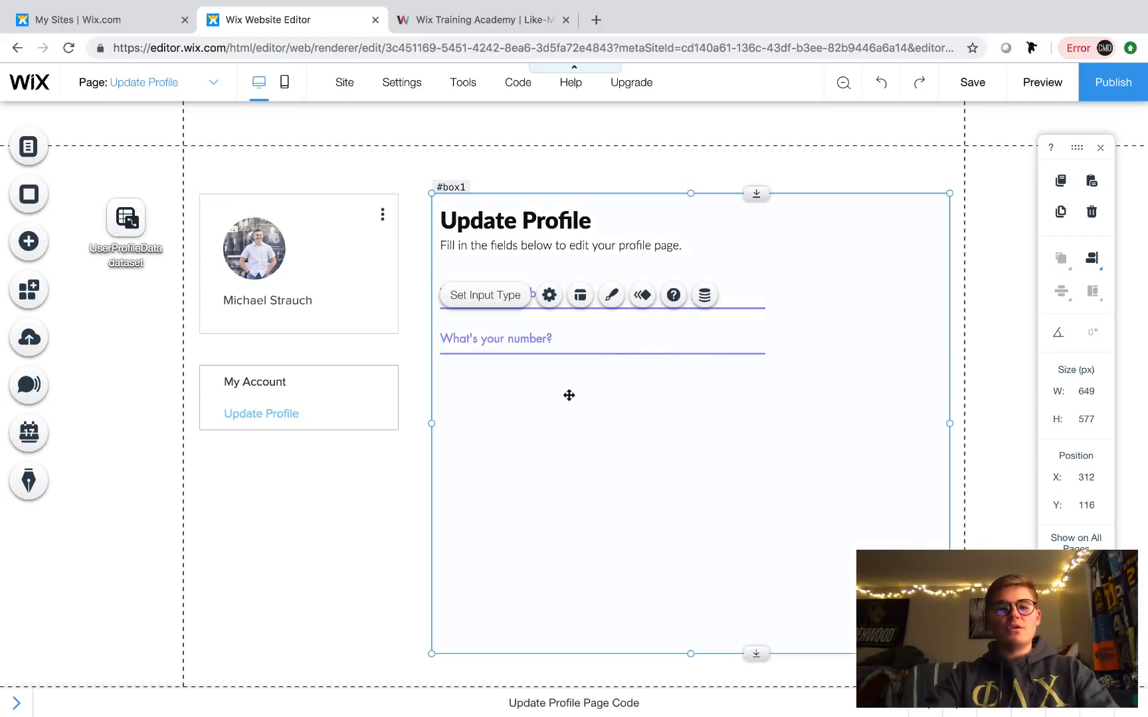
left_click(525, 337)
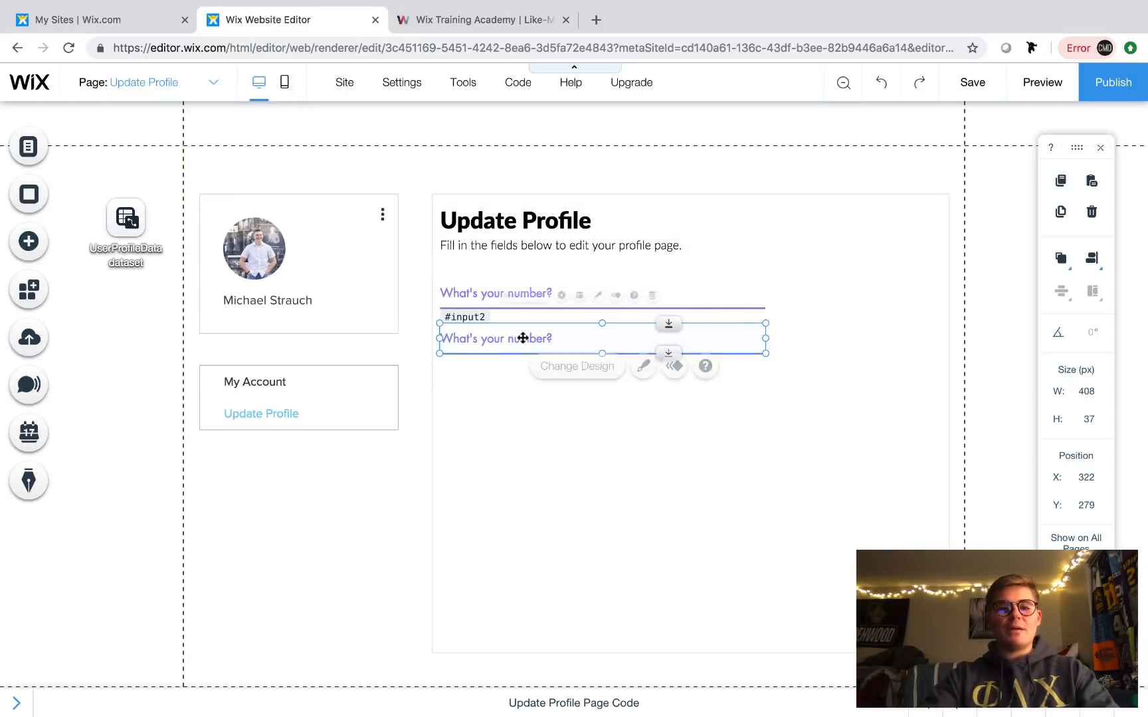
left_click(523, 430)
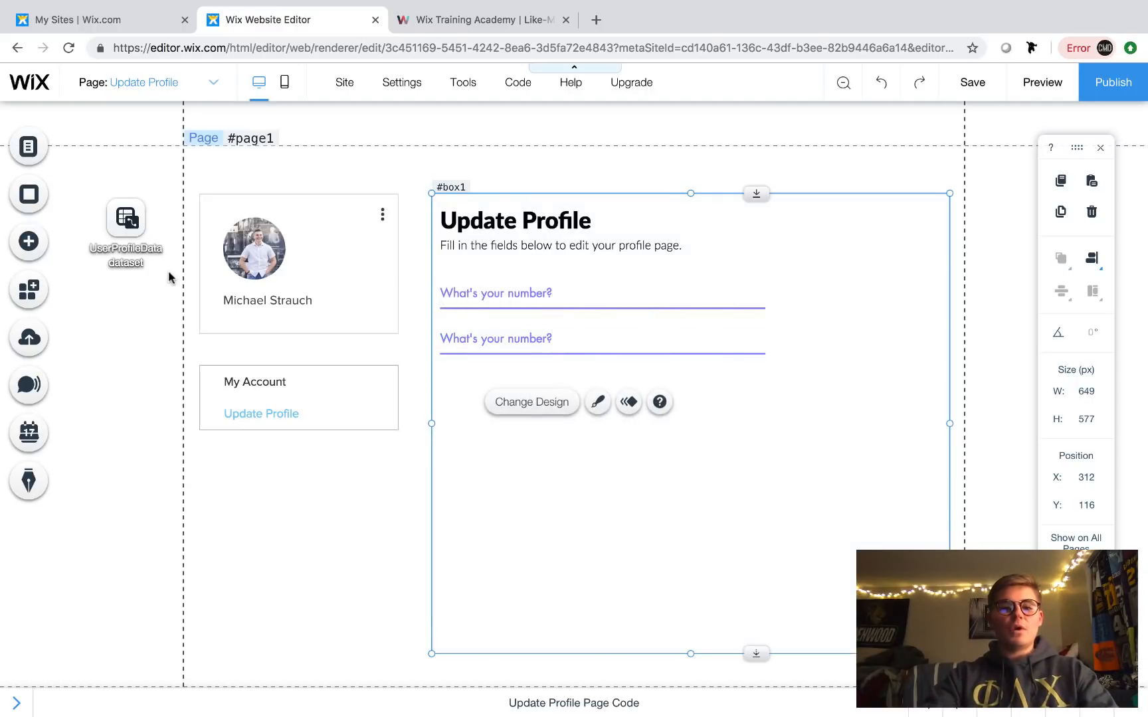
- Add a 'Describe yourself in 50 words or less' text box under the two inputs, matching their width
left_click(29, 242)
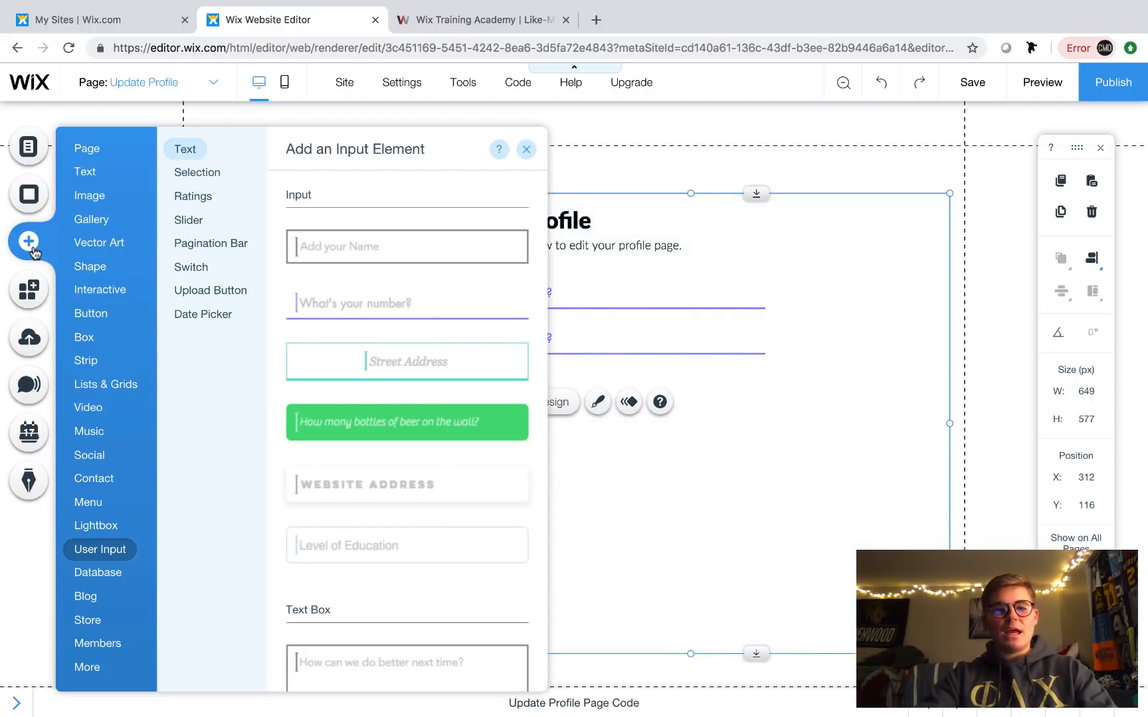
scroll(489, 471, "down", 3)
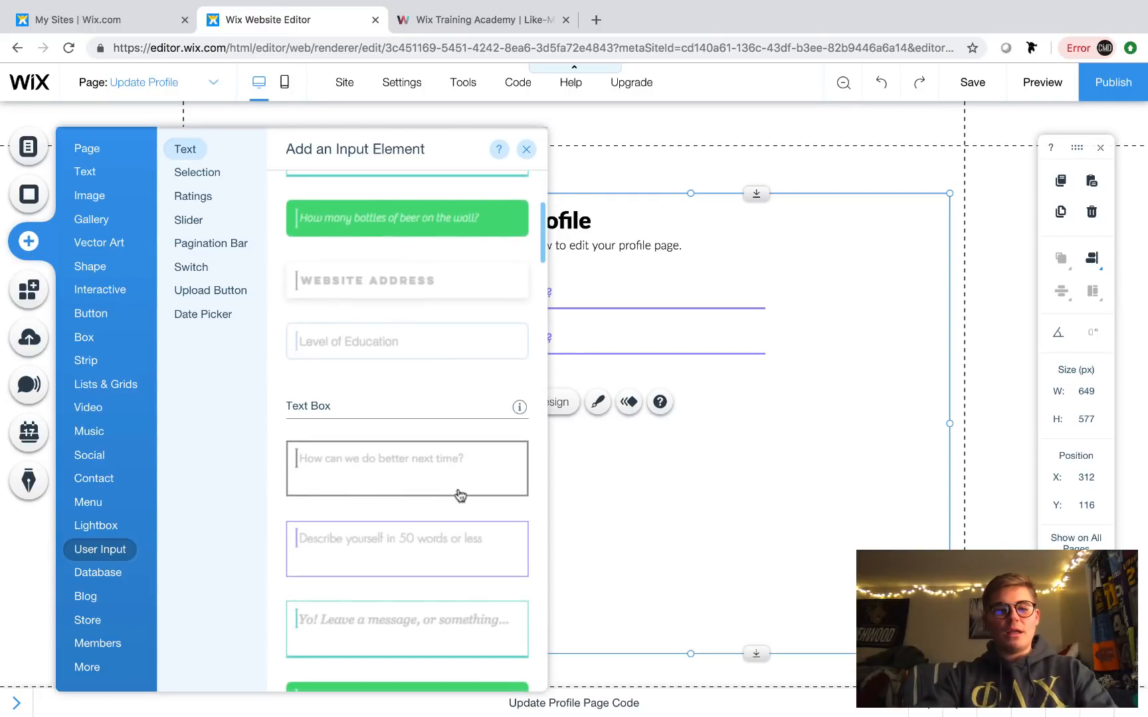
left_click(409, 538)
left_click_drag(571, 410, 541, 394)
left_click_drag(683, 410, 766, 408)
left_click(552, 480)
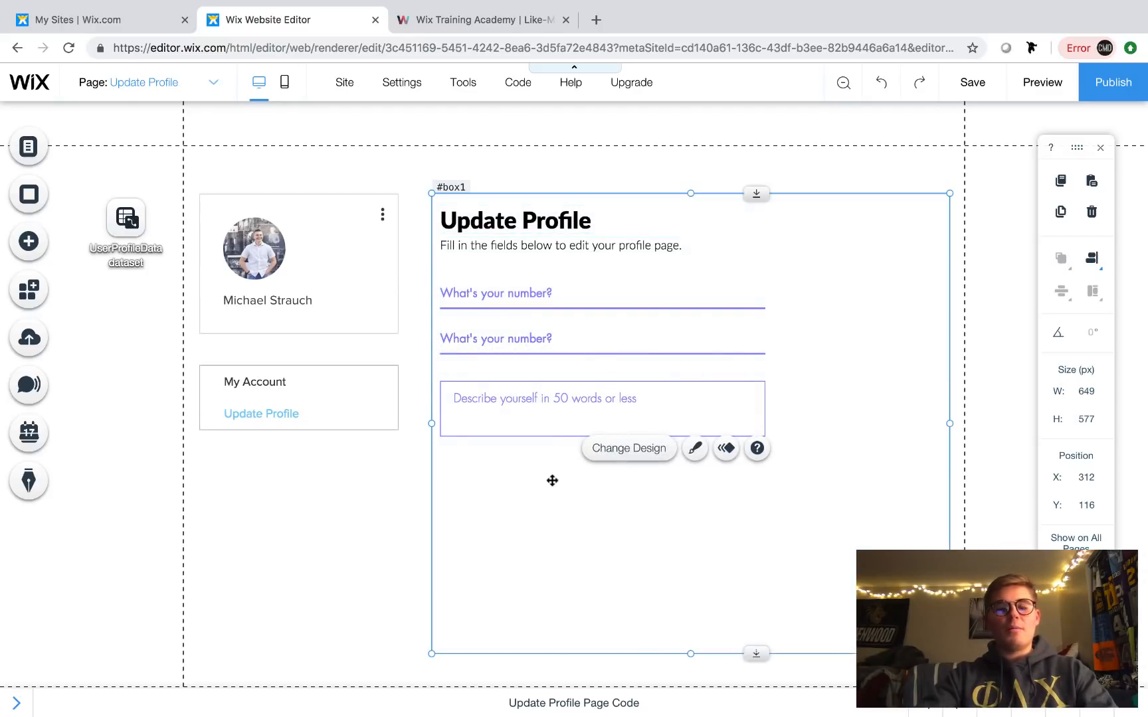
- Duplicate the second number input twice to add two more inputs below the text box
left_click(28, 244)
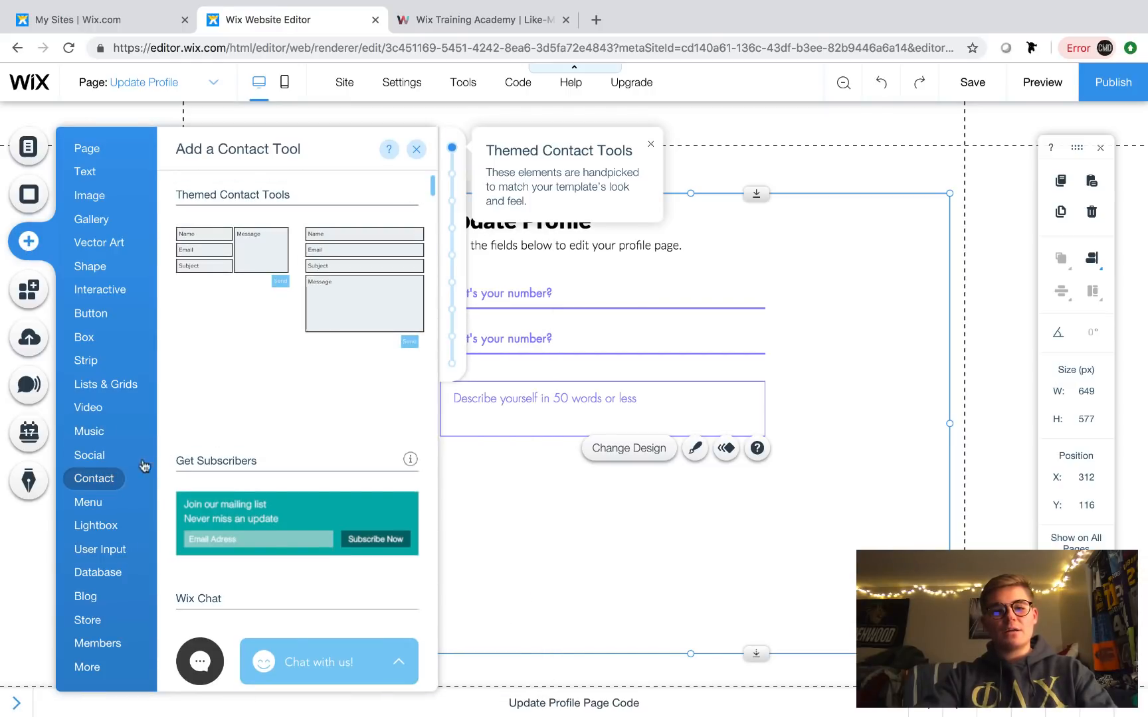
left_click(100, 549)
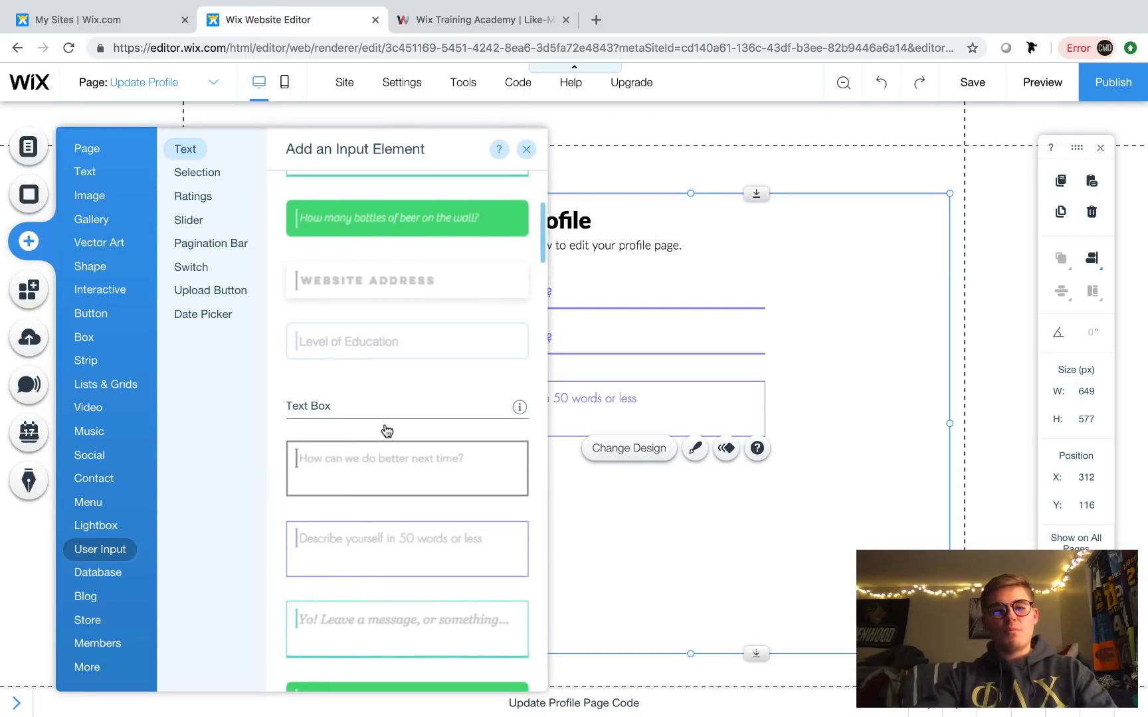
scroll(385, 429, "up", 4)
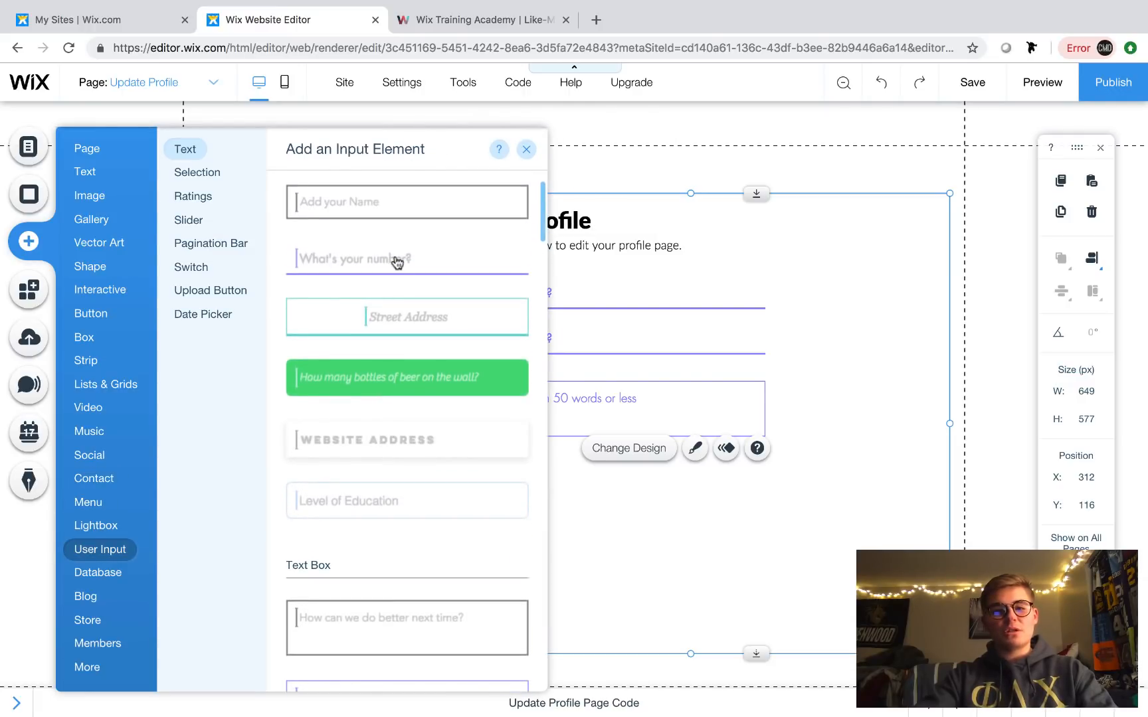
left_click(396, 262)
left_click_drag(582, 428, 556, 469)
key("BackSpace")
left_click(549, 342)
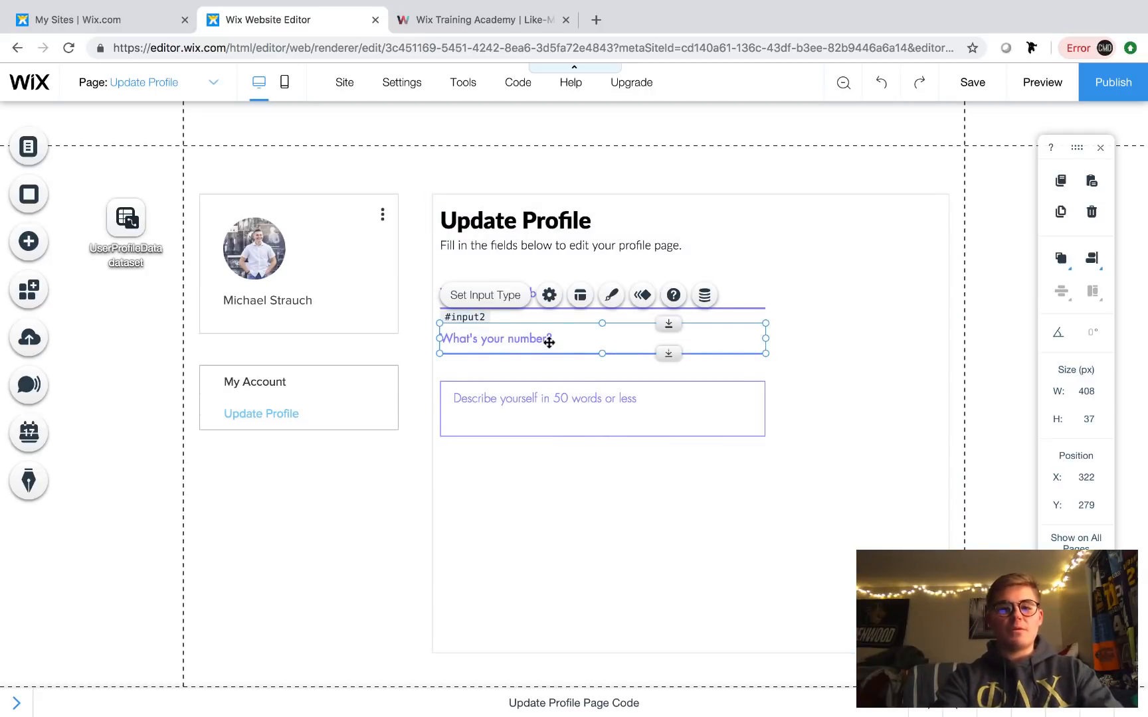
key("super+d")
left_click_drag(559, 362, 539, 514)
key("super+d")
left_click(582, 551)
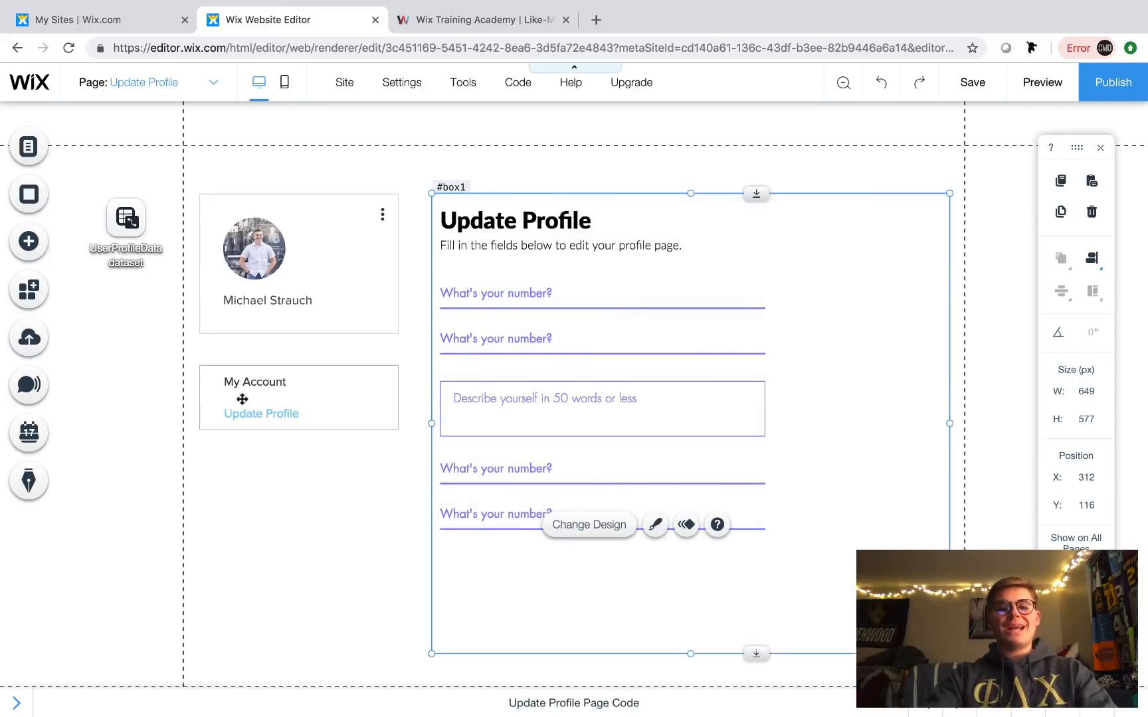
left_click(29, 253)
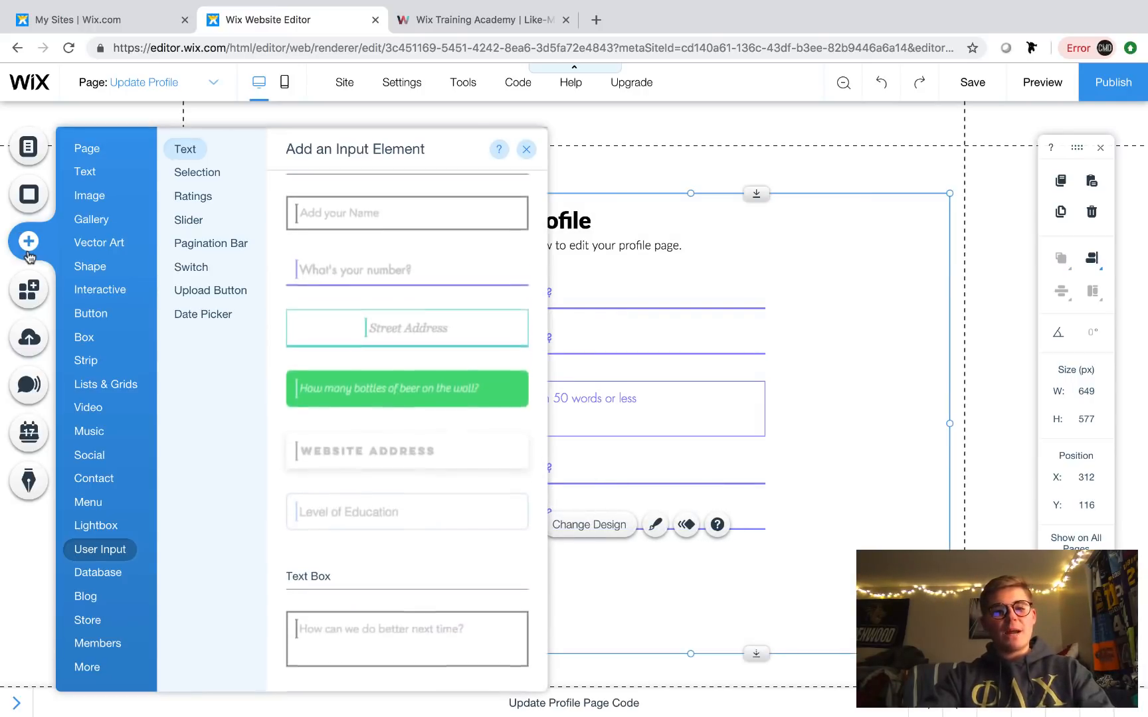
- Add an 'Add a File' upload button below the last input, resize it, and place a duplicate beside it
left_click(238, 297)
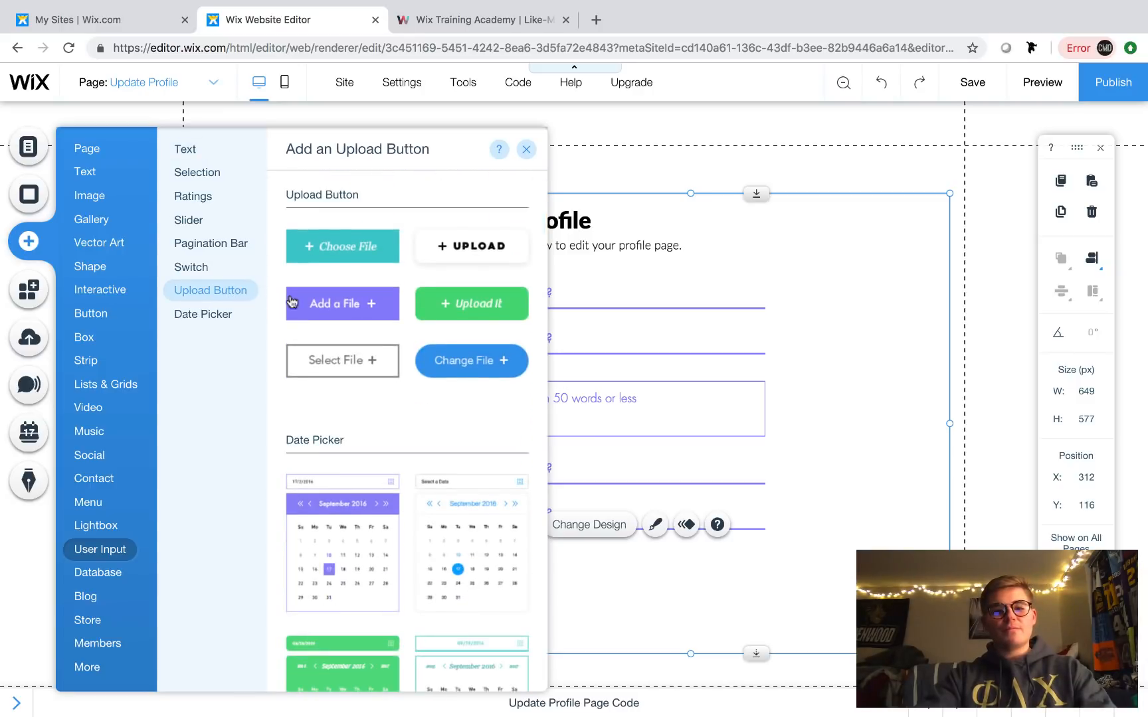
left_click(368, 302)
left_click_drag(580, 453, 532, 579)
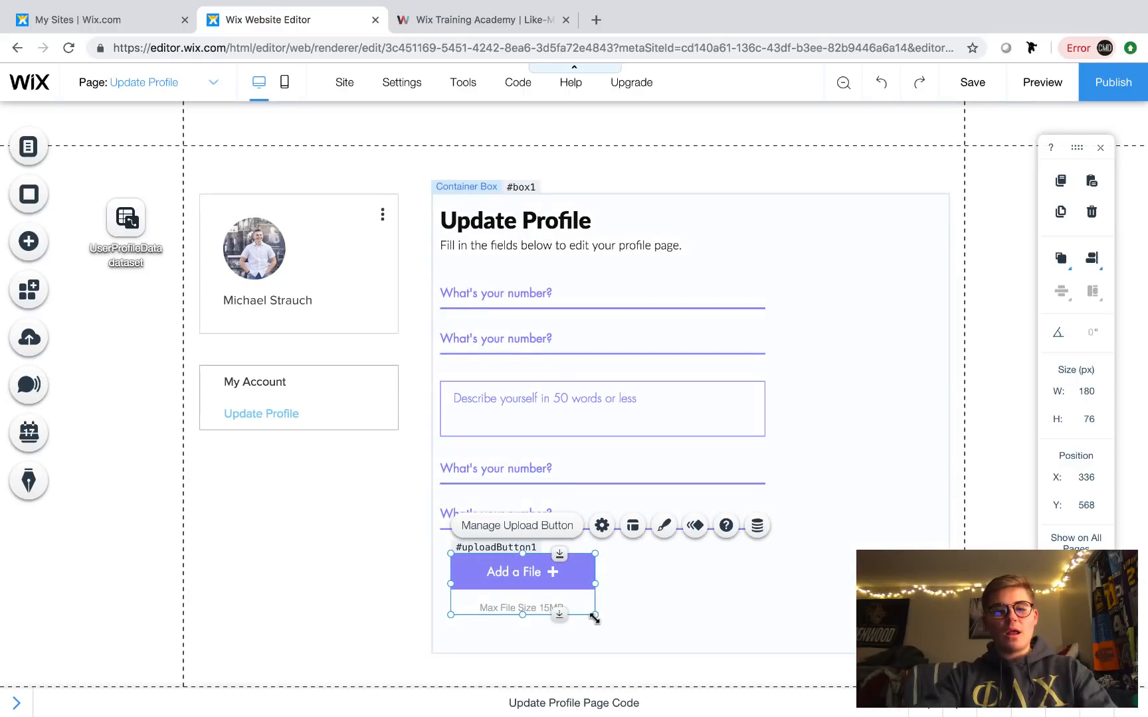
left_click_drag(593, 617, 541, 597)
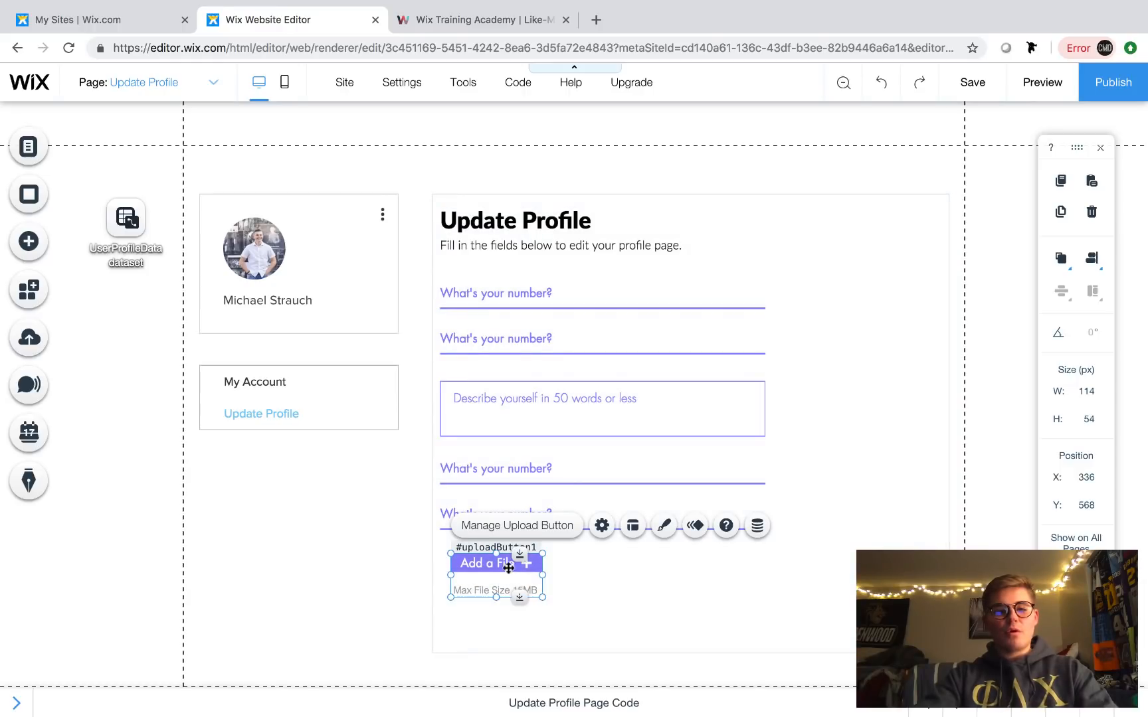
left_click_drag(502, 555, 636, 571)
key("super+d")
left_click(732, 581)
- Stretch the form's container box taller to 605 px to fit the upload buttons
left_click(676, 584)
scroll(774, 629, "down", 2)
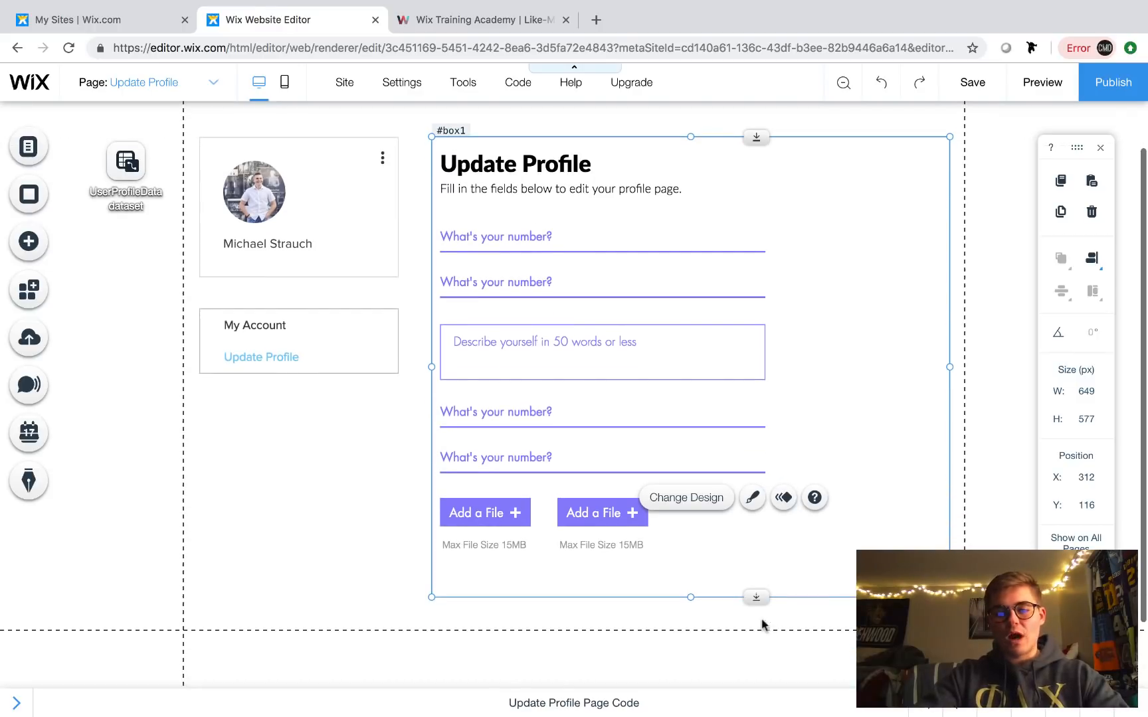
left_click_drag(756, 597, 757, 617)
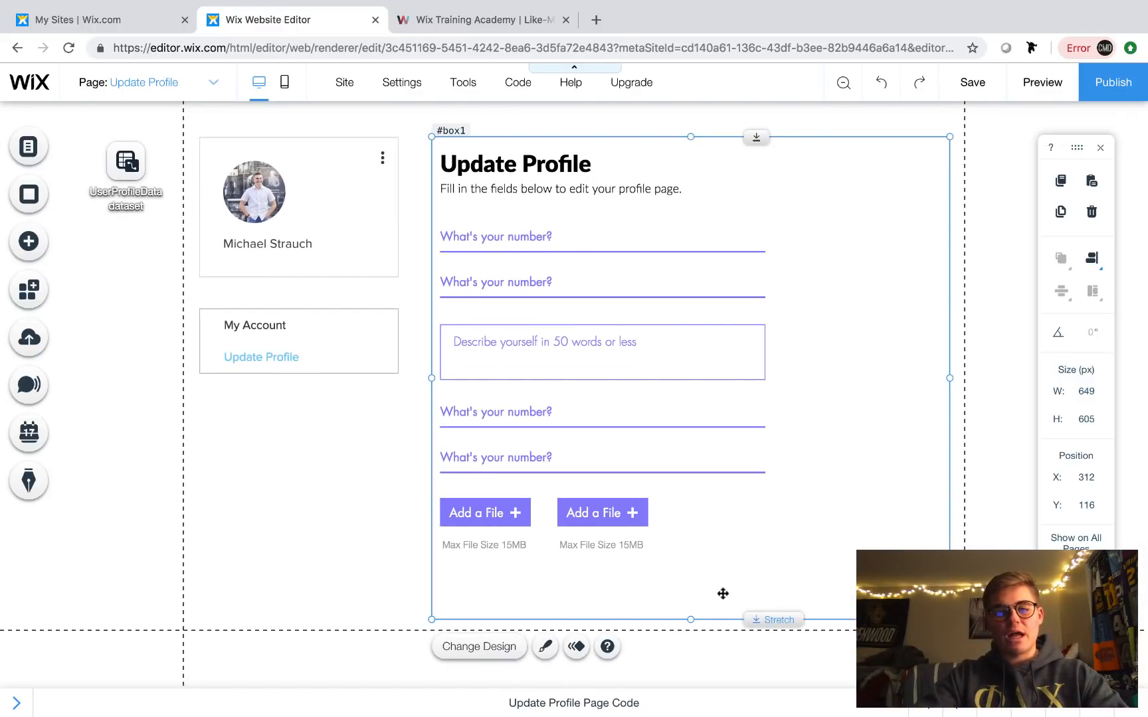
left_click(607, 513)
left_click(704, 535)
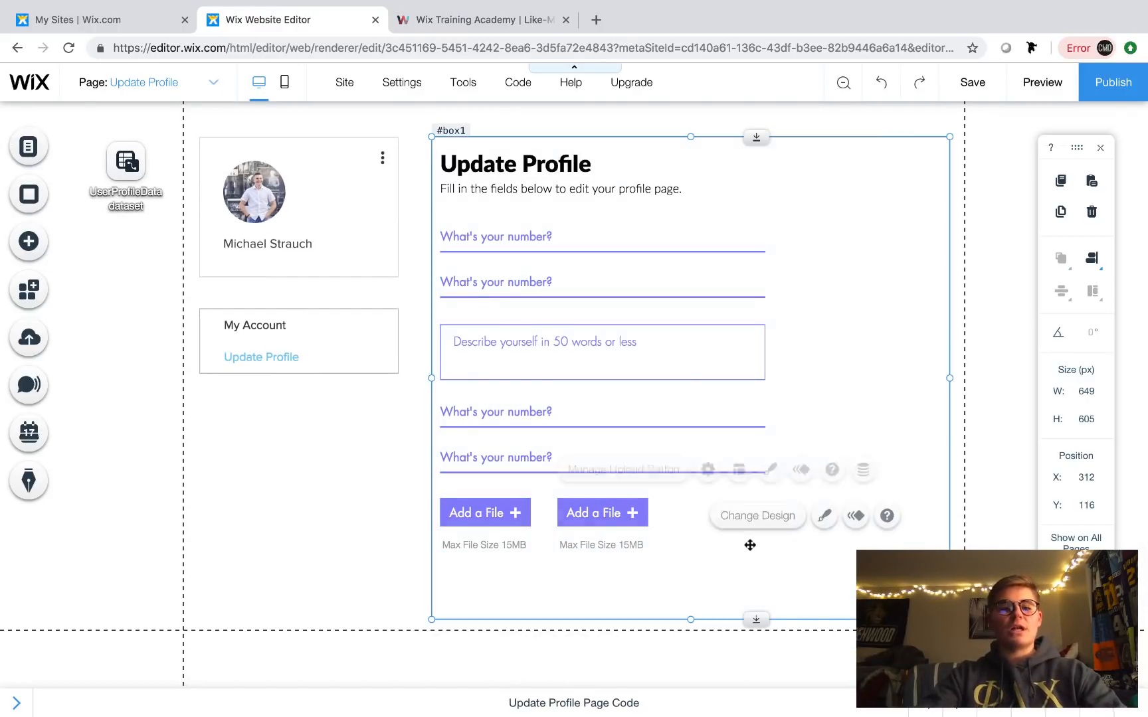
- Add an outlined button under the left upload button and change its text to SUBMIT
left_click(30, 243)
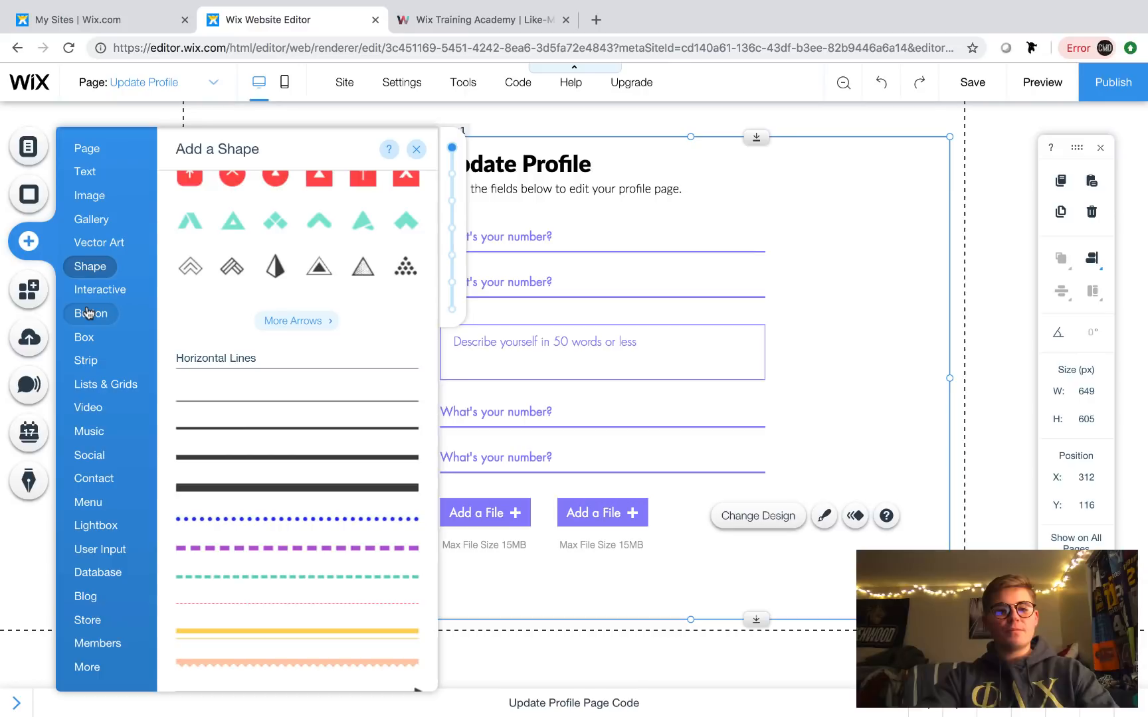
mouse_move(88, 313)
left_click(232, 306)
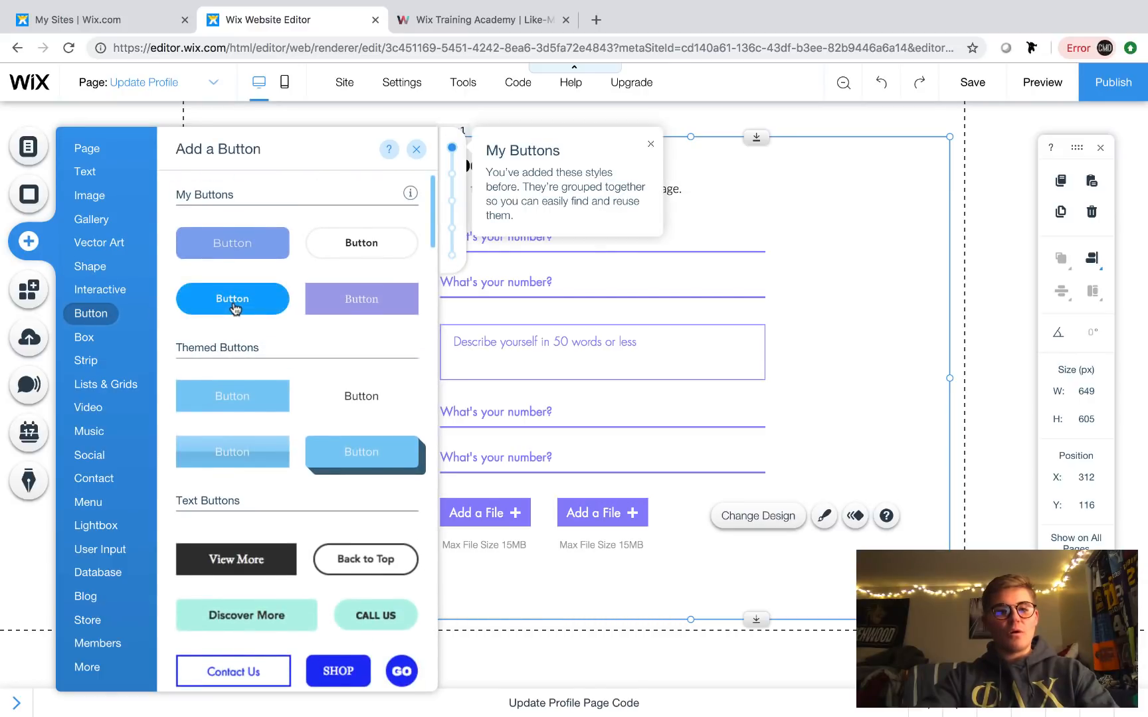
left_click_drag(548, 404, 475, 582)
left_click(484, 547)
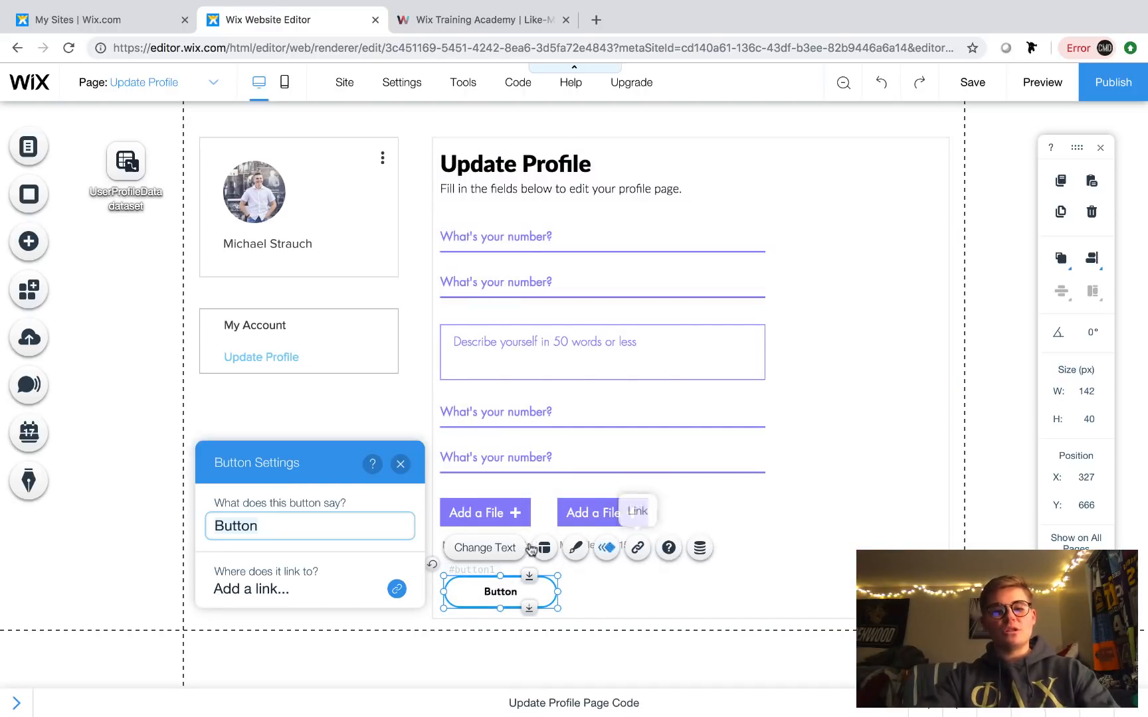
type("SUBMIT")
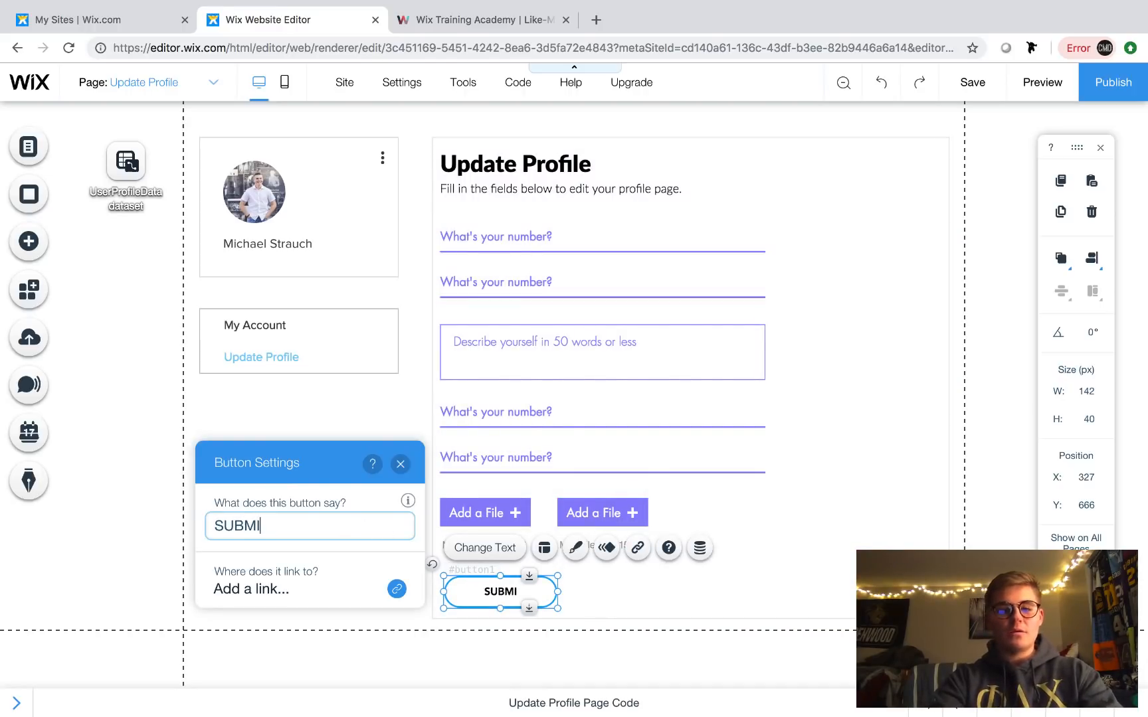
left_click(400, 464)
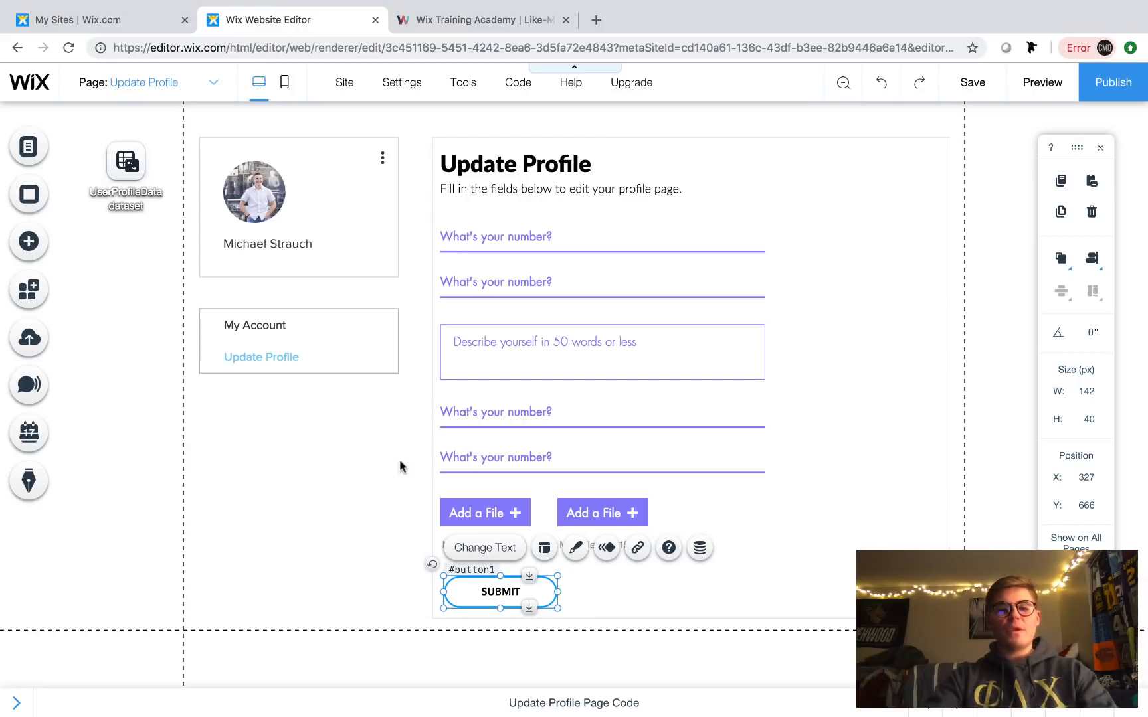
left_click(323, 443)
scroll(738, 438, "up", 1)
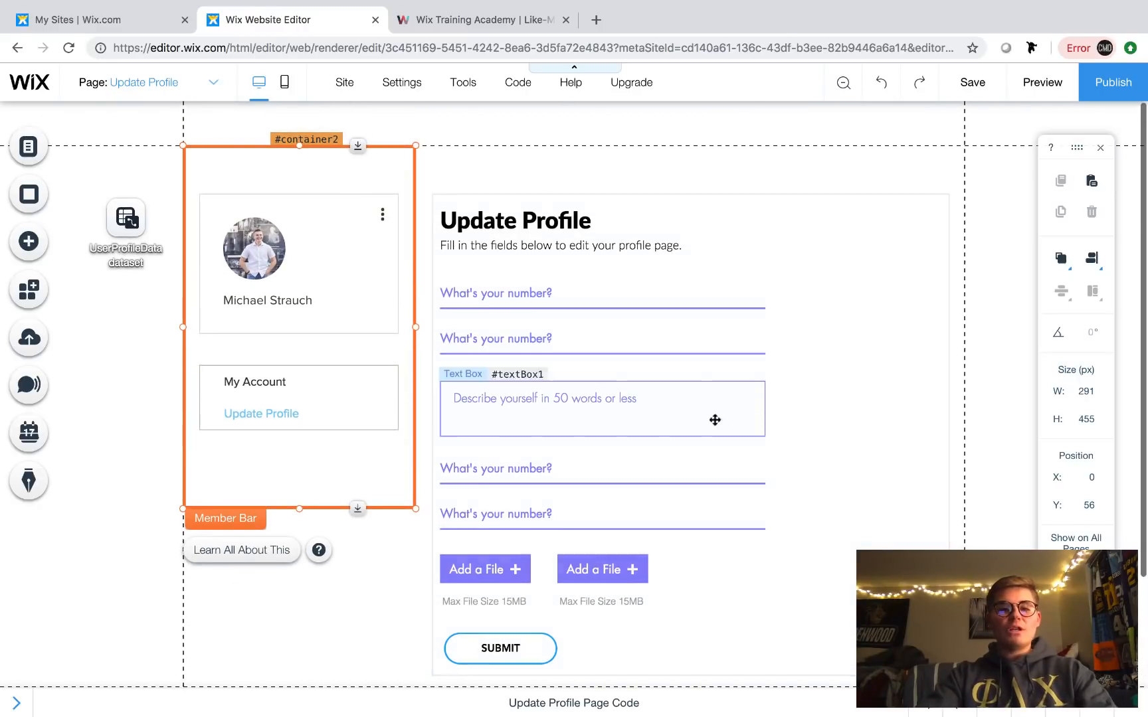
- Change the first input's type to Text with the placeholder 'Full Name'
left_click(574, 302)
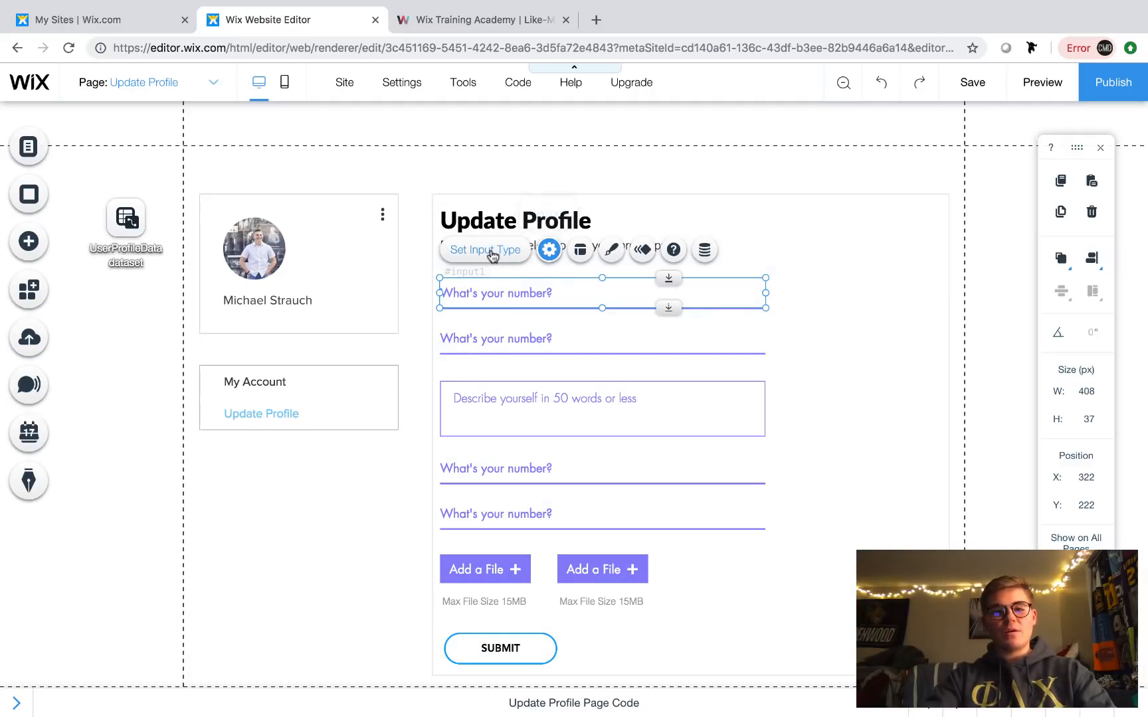
left_click(861, 312)
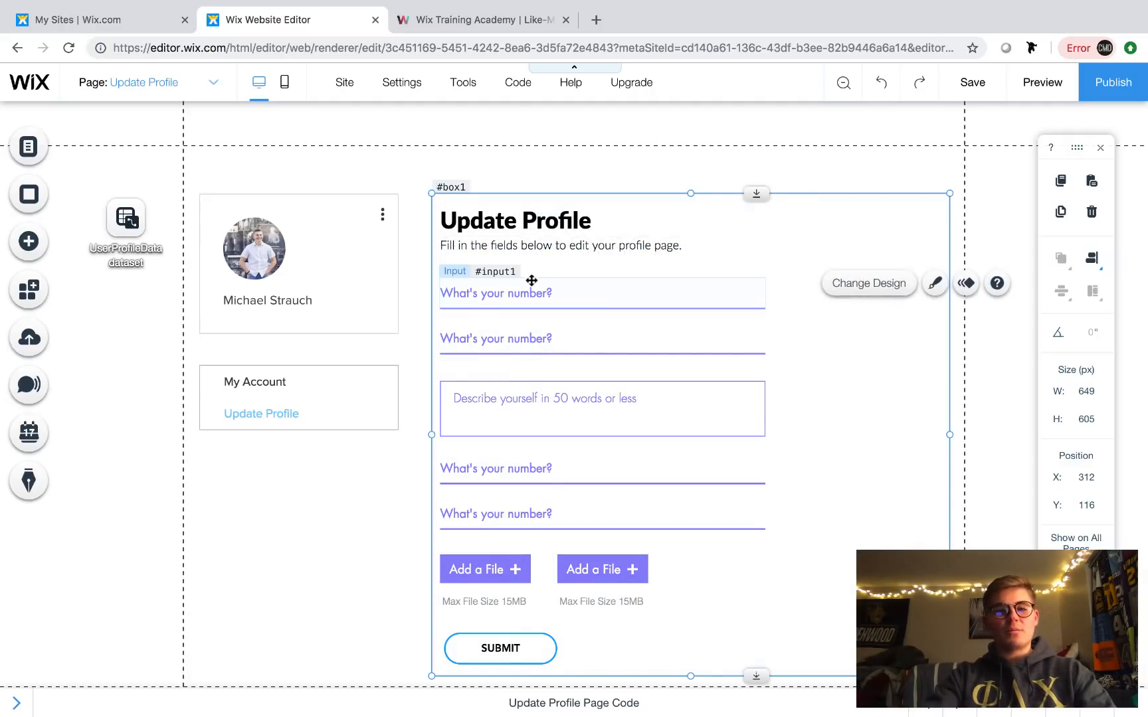
left_click(520, 284)
left_click(503, 257)
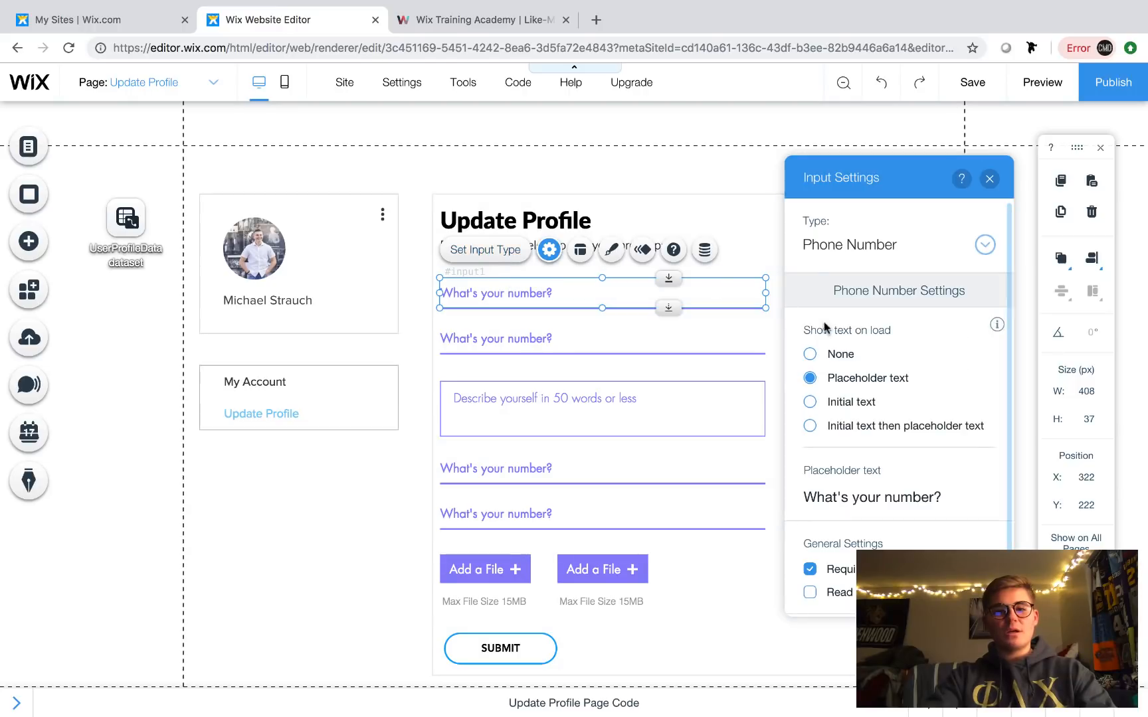
left_click(882, 243)
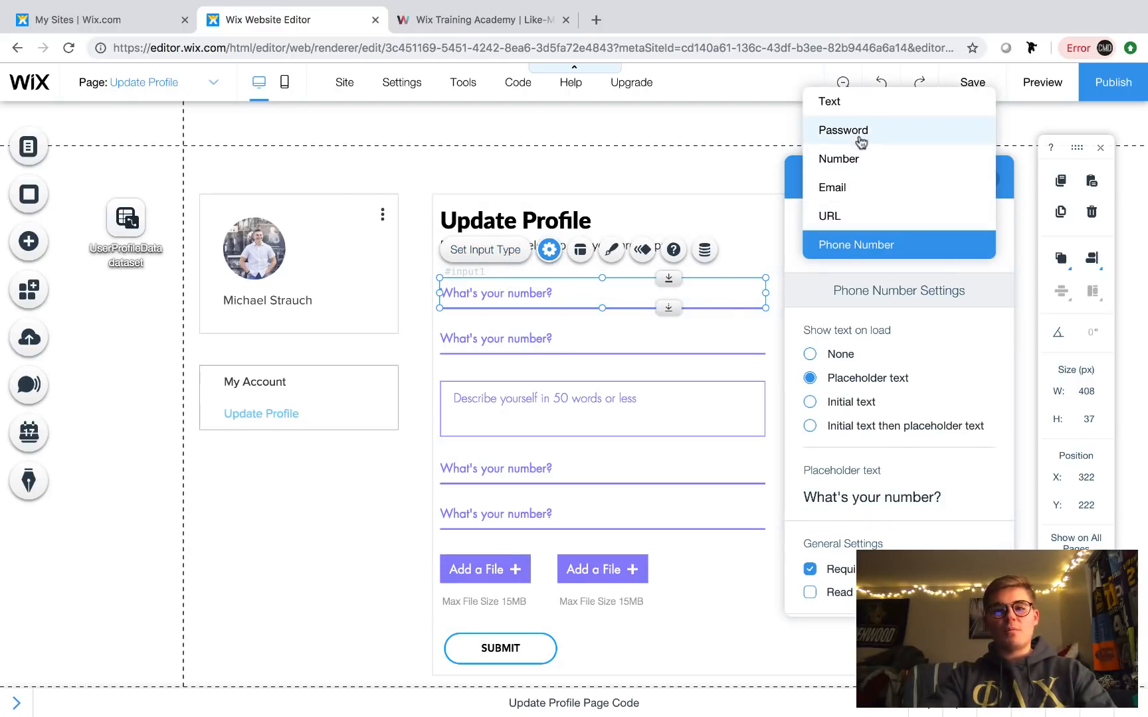
left_click(835, 101)
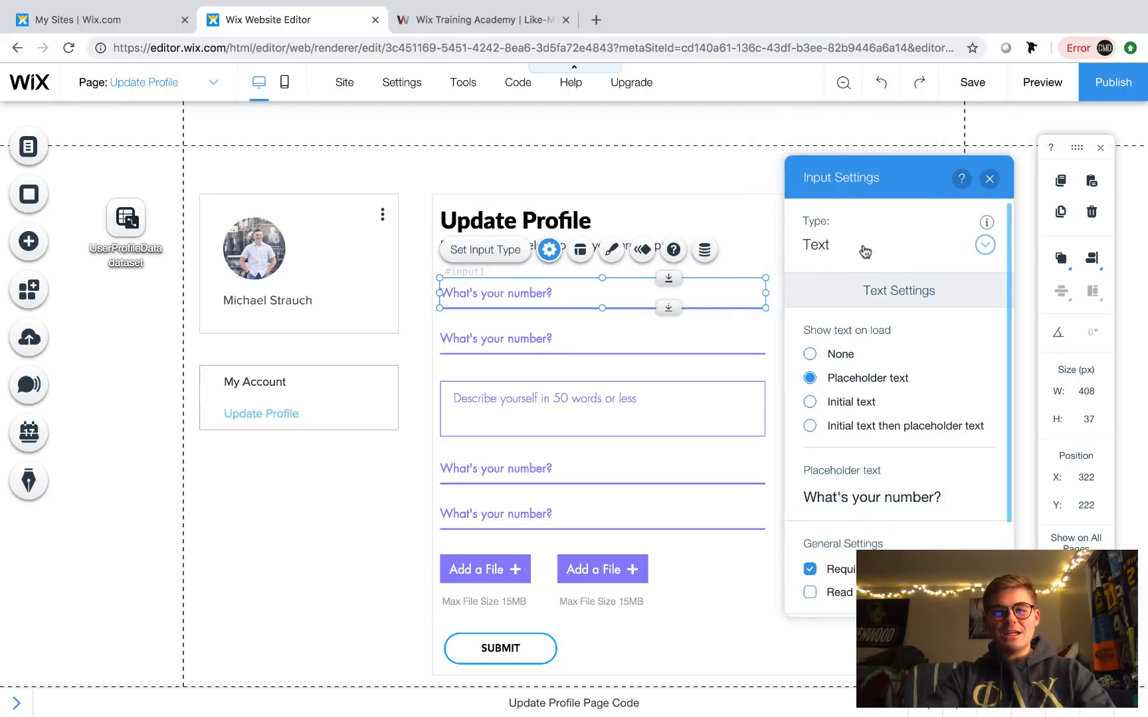
left_click(867, 496)
key("BackSpace")
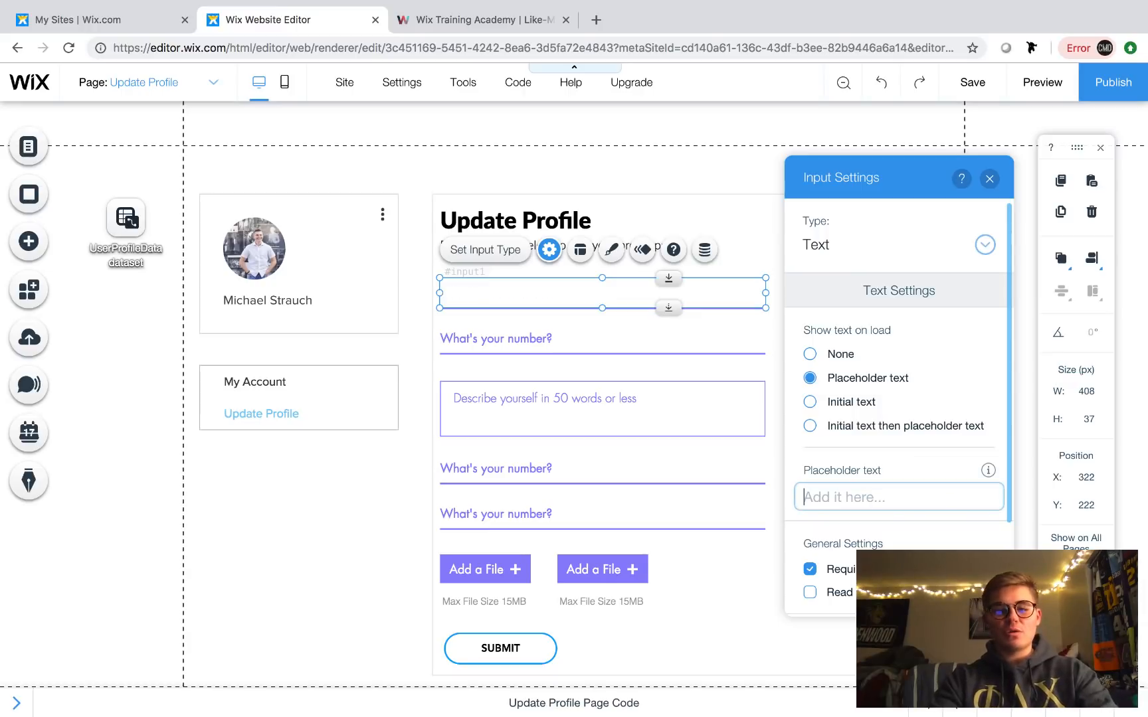
type("Full")
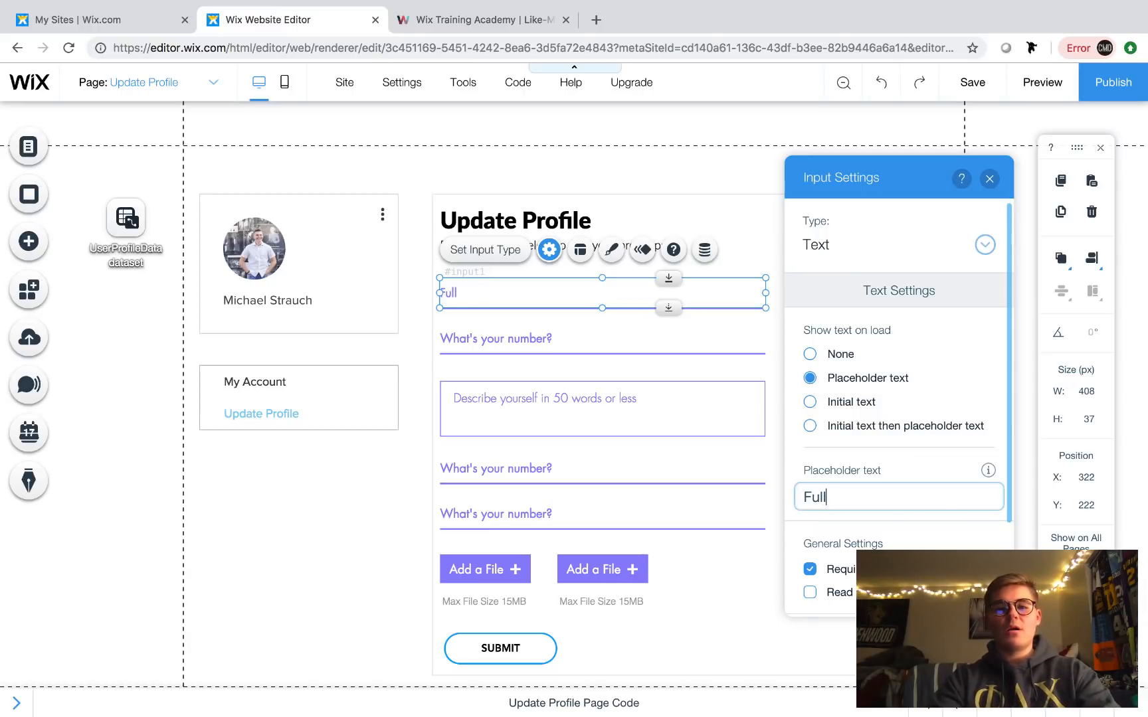
type(" Name")
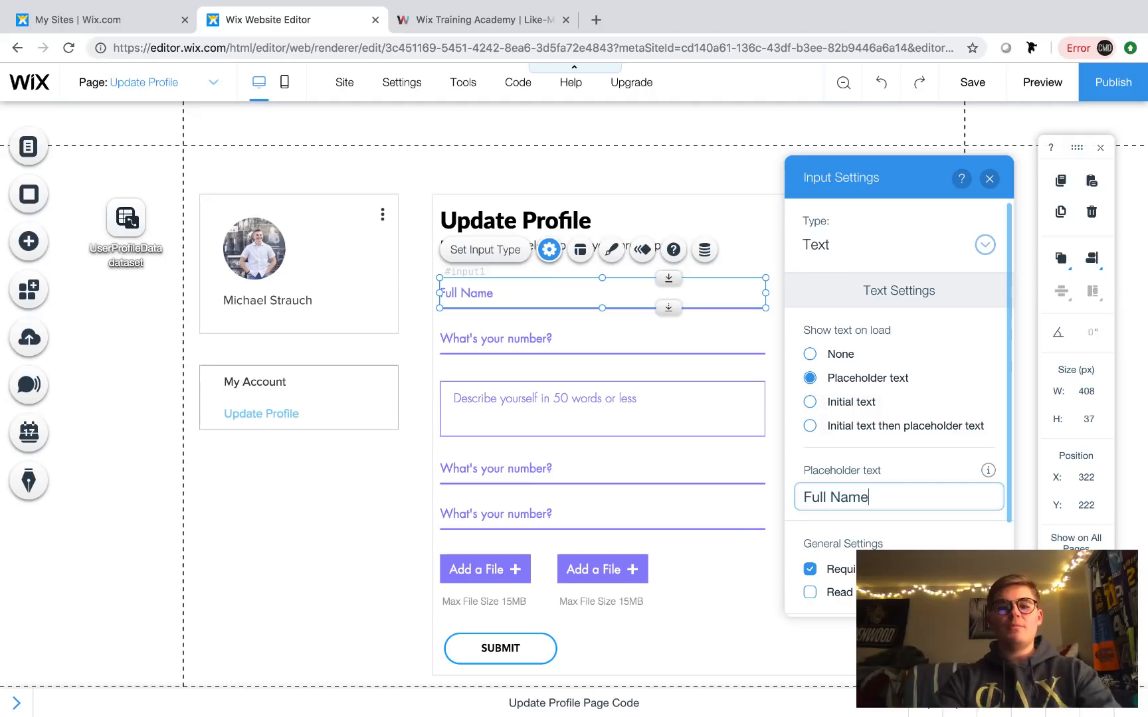
left_click(572, 329)
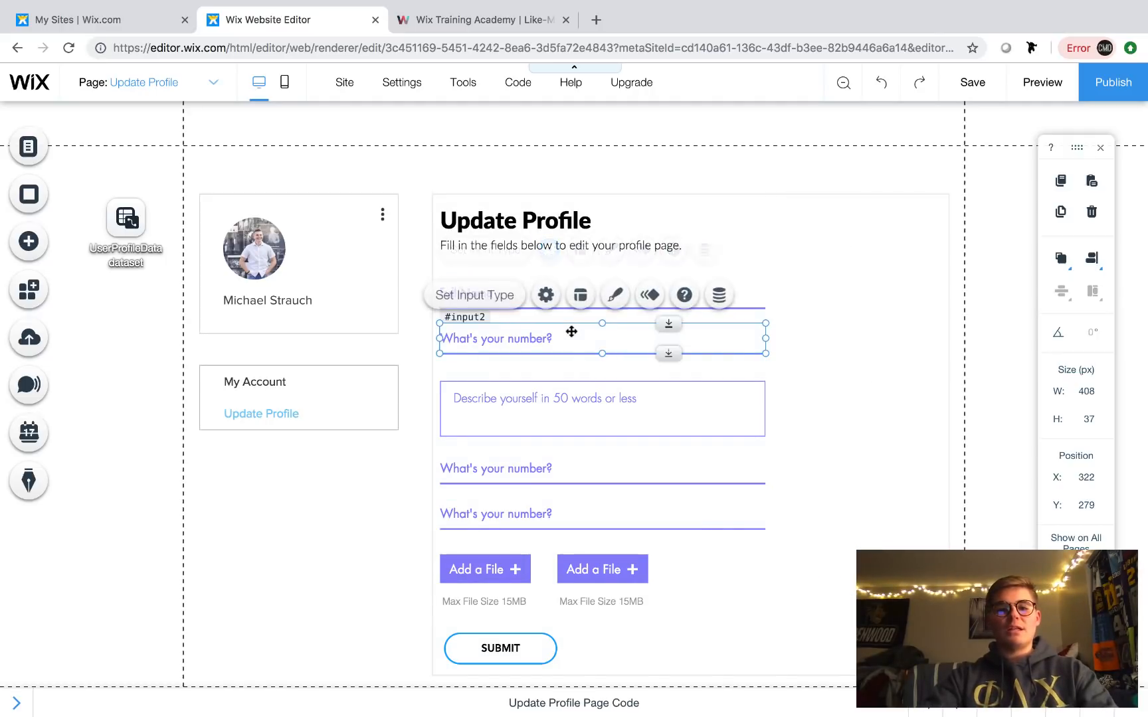
left_click(851, 235)
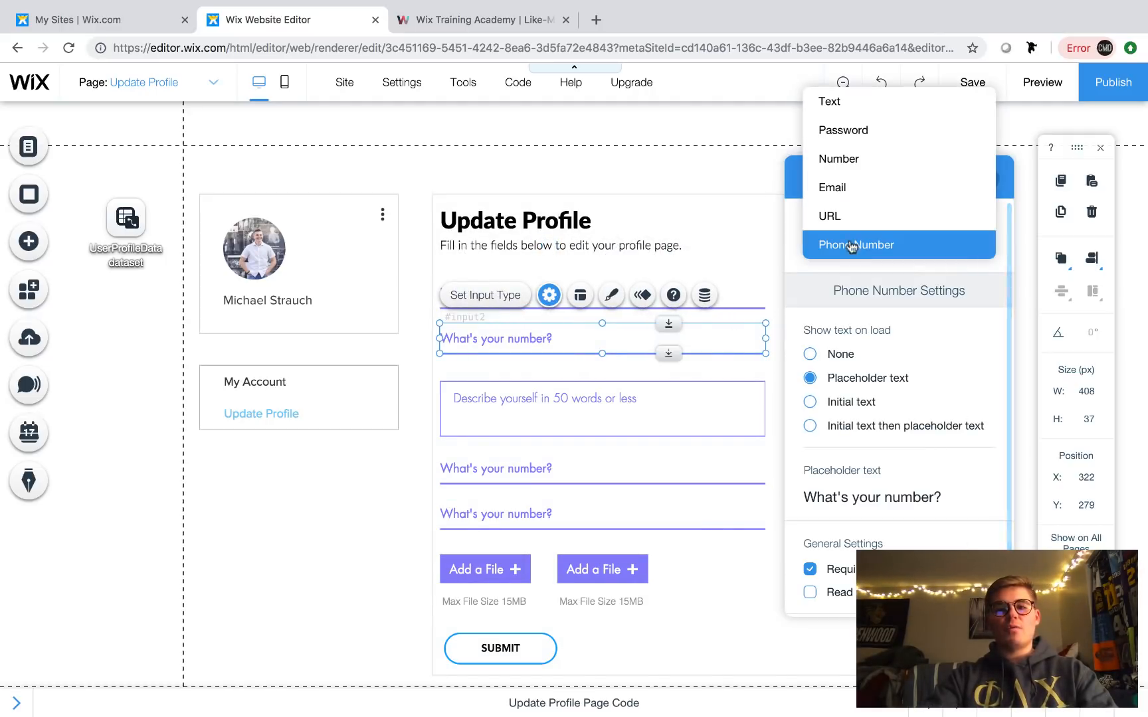
left_click(845, 97)
left_click(885, 510)
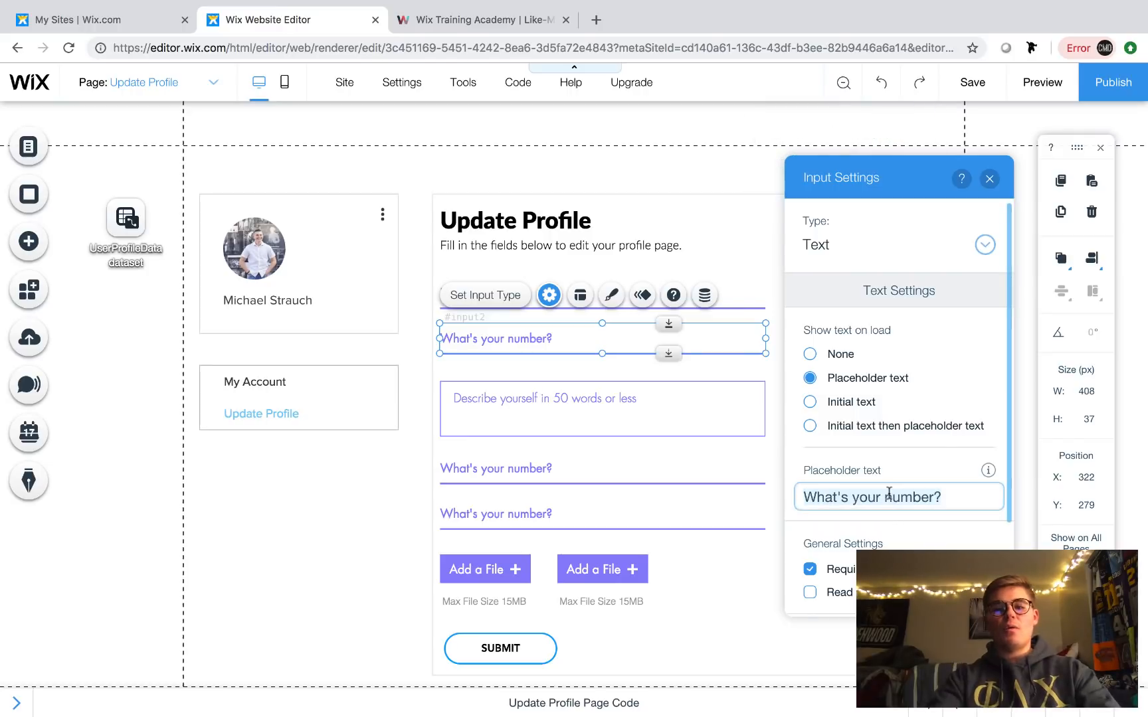
key("super+a")
key("BackSpace")
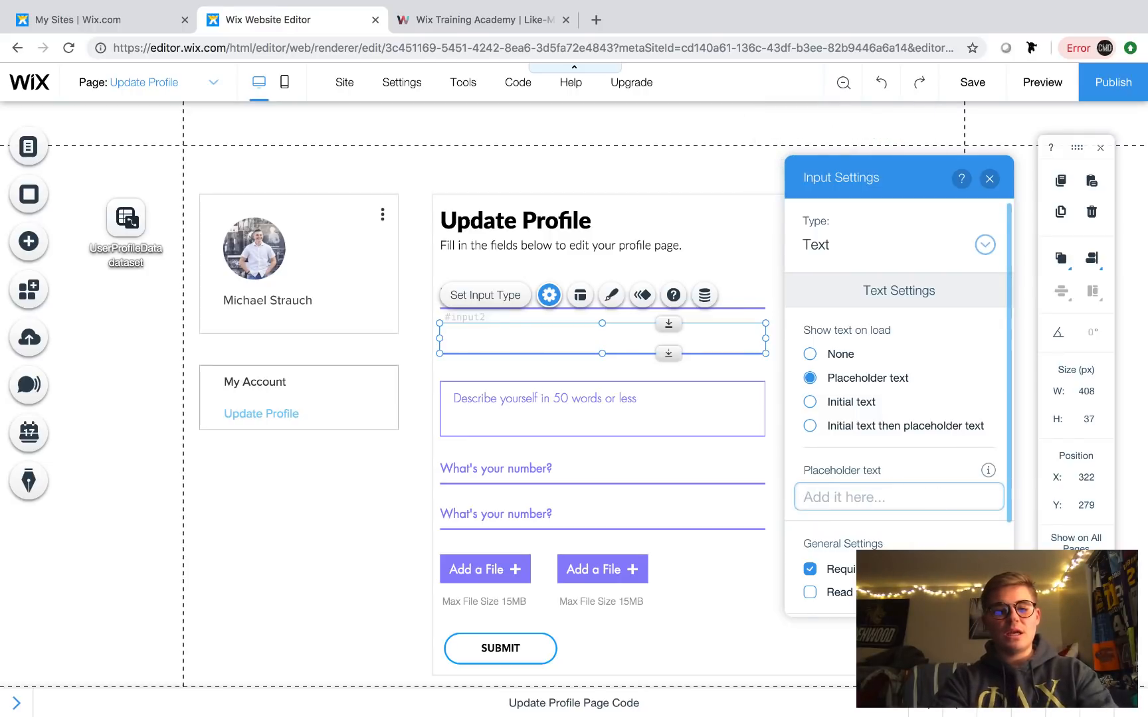
type("@Name")
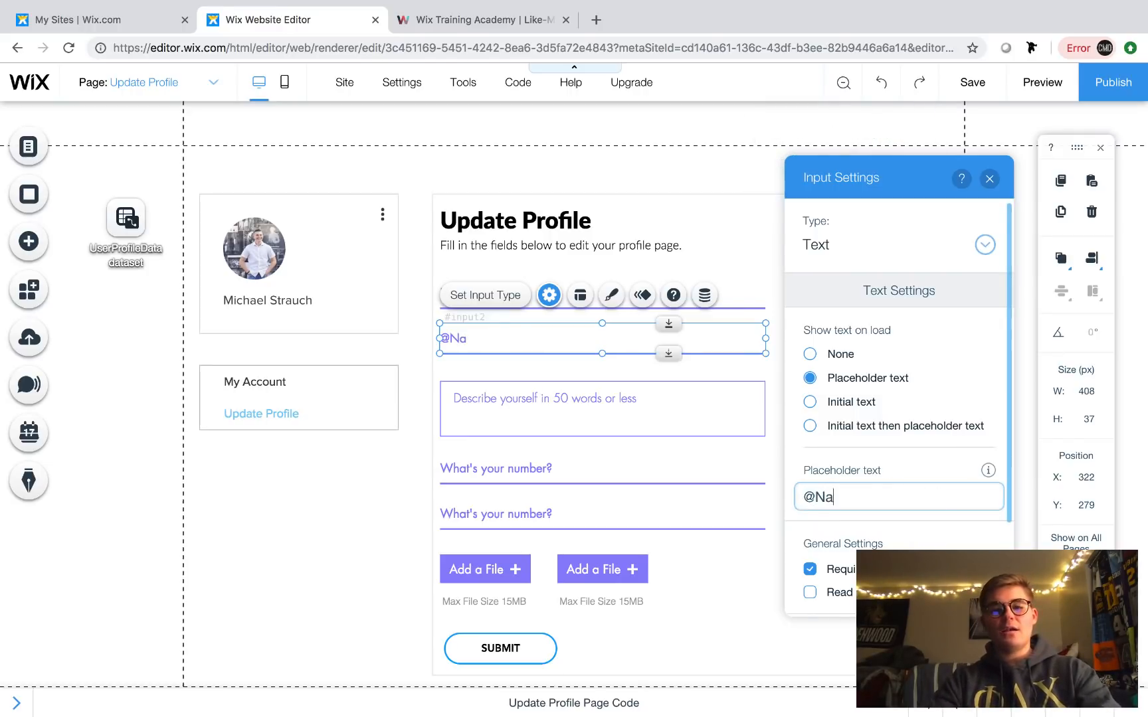
left_click(989, 180)
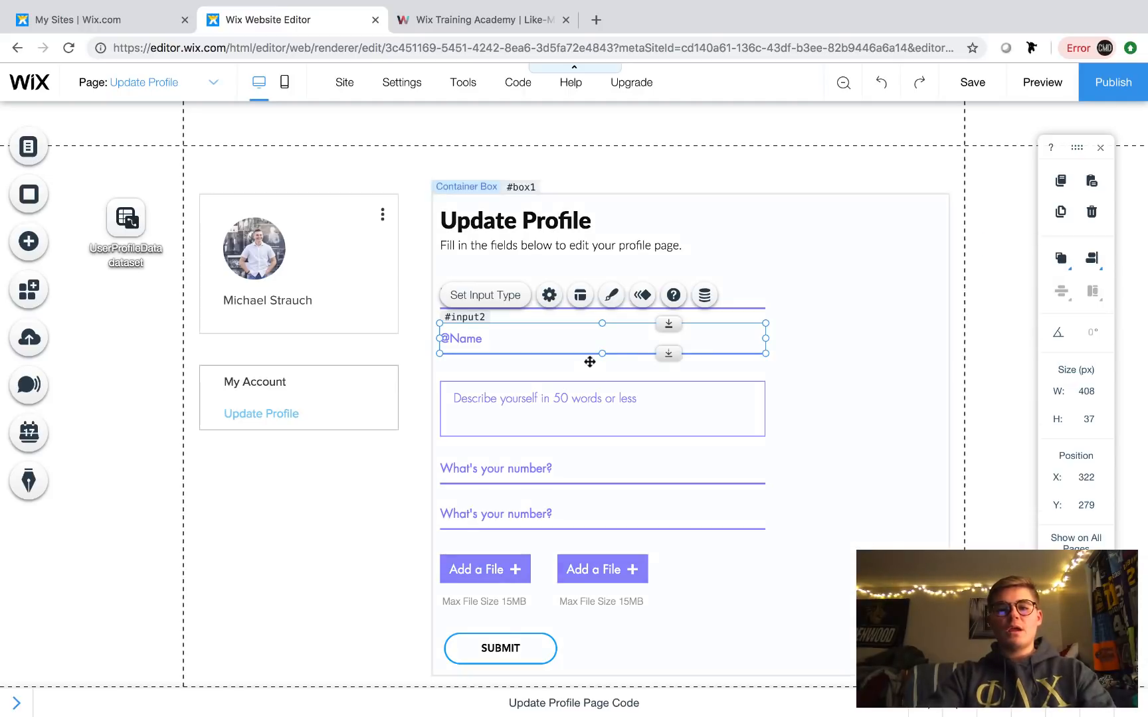
- Add a full stop to the end of the 'Describe yourself' bio box placeholder
double_click(514, 405)
left_click(874, 401)
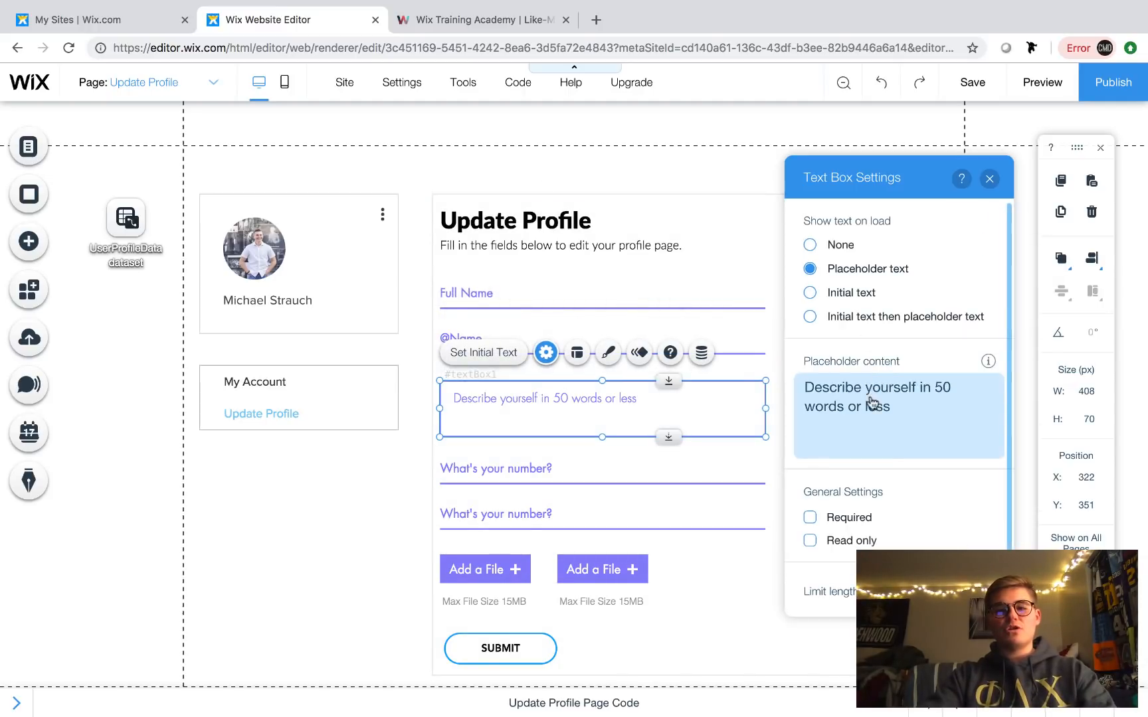
left_click(904, 402)
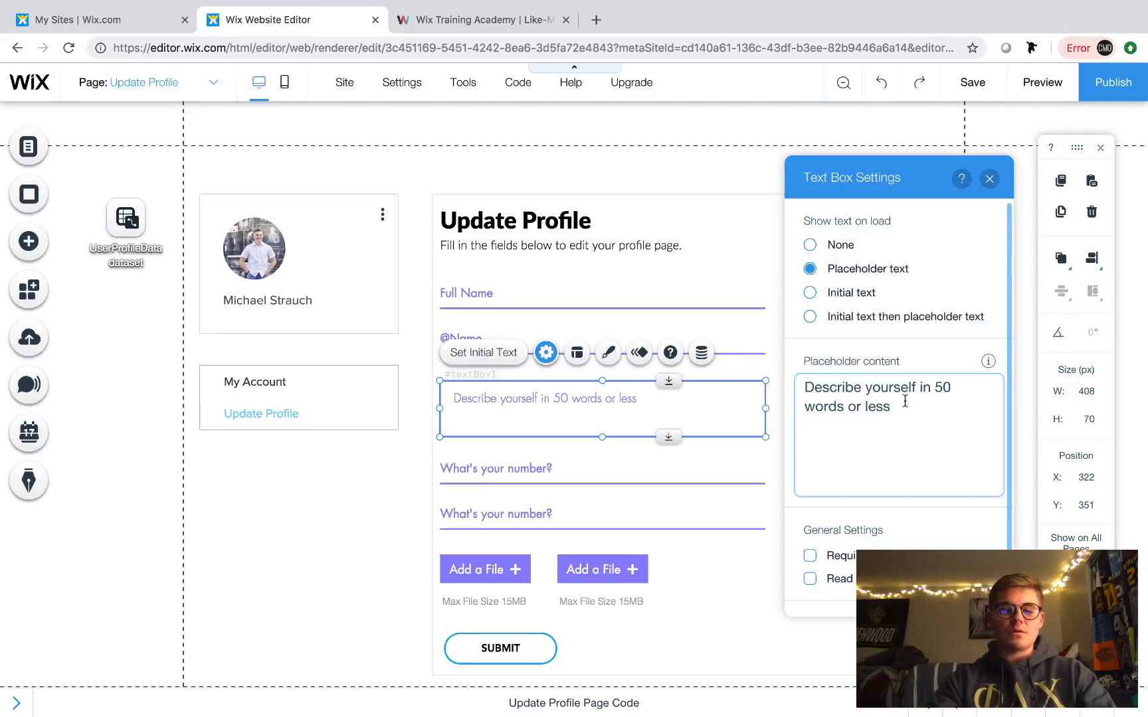
left_click(989, 179)
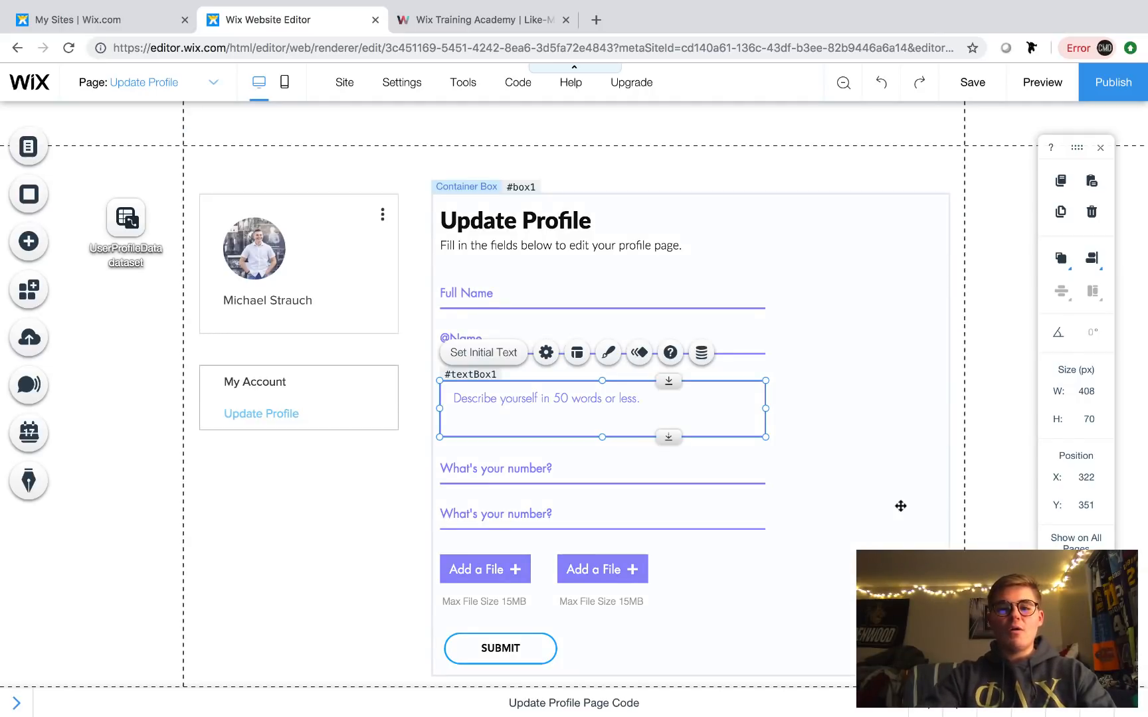
- Make the third input a Text field with the placeholder 'Your Location (City, State, Etc.)'
left_click(625, 476)
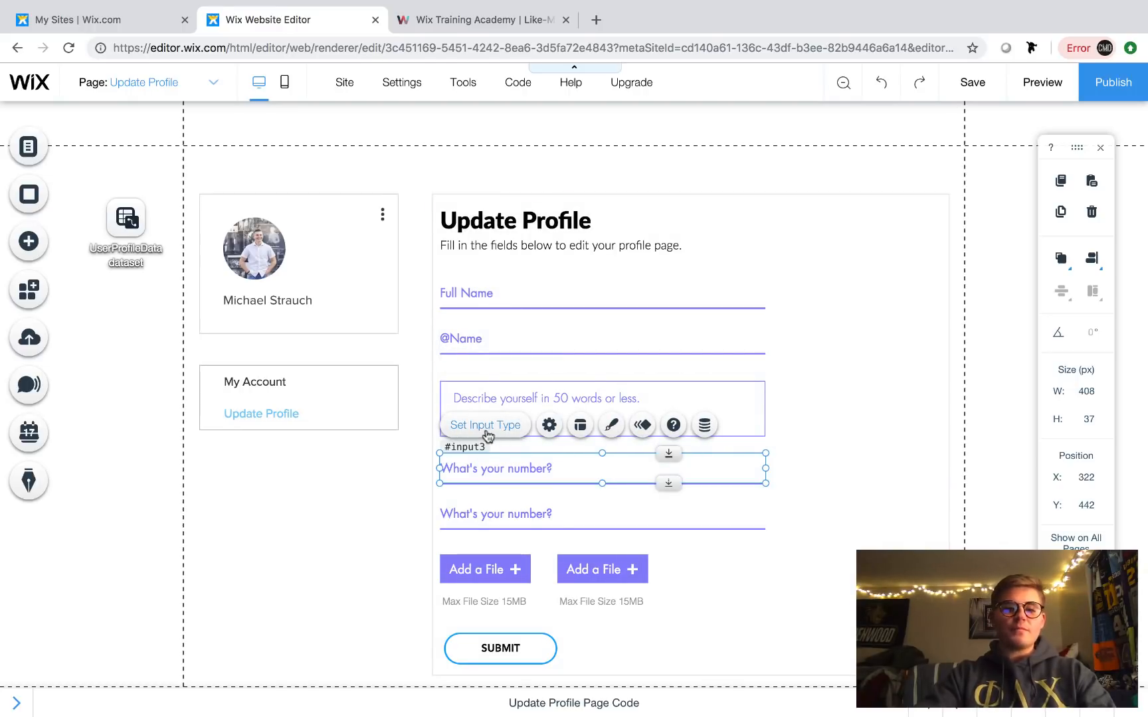
left_click(622, 485)
double_click(603, 479)
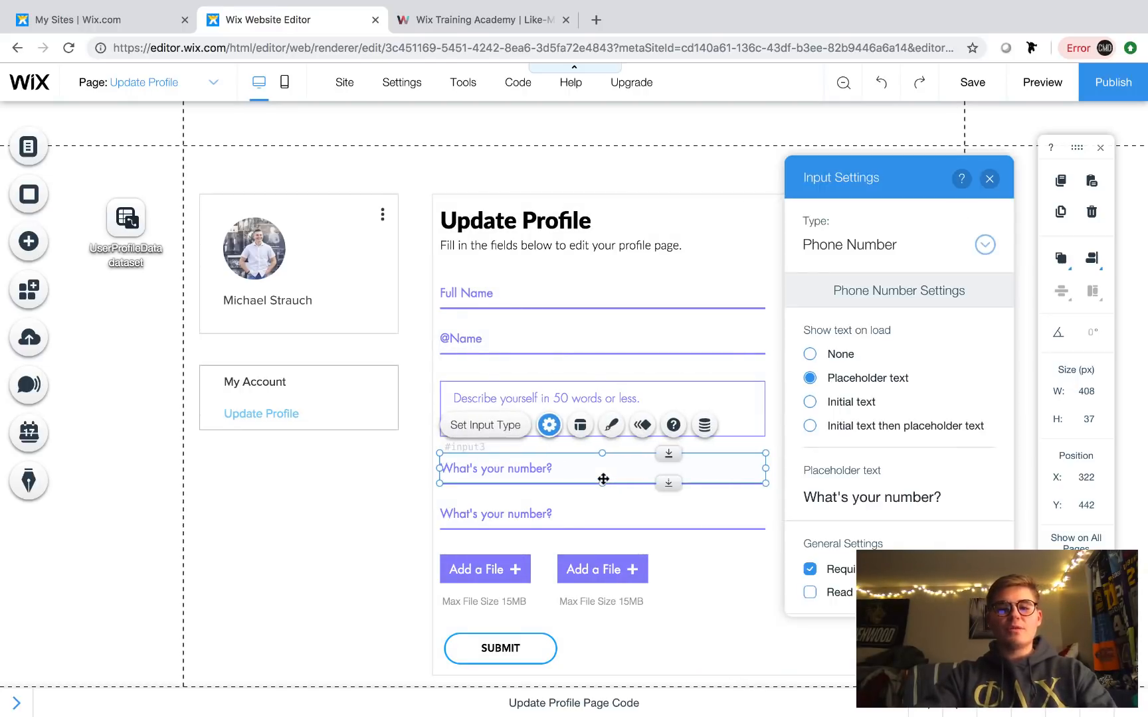
left_click(854, 246)
left_click(842, 103)
left_click(848, 498)
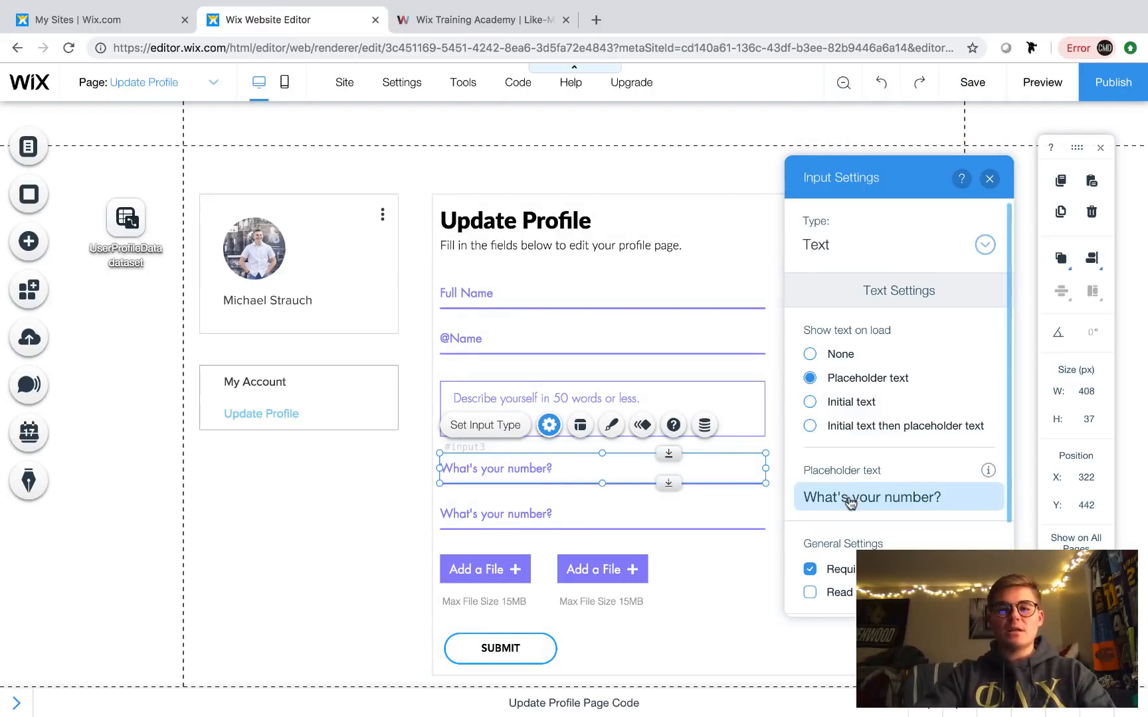
key("ctrl+a")
key("BackSpace")
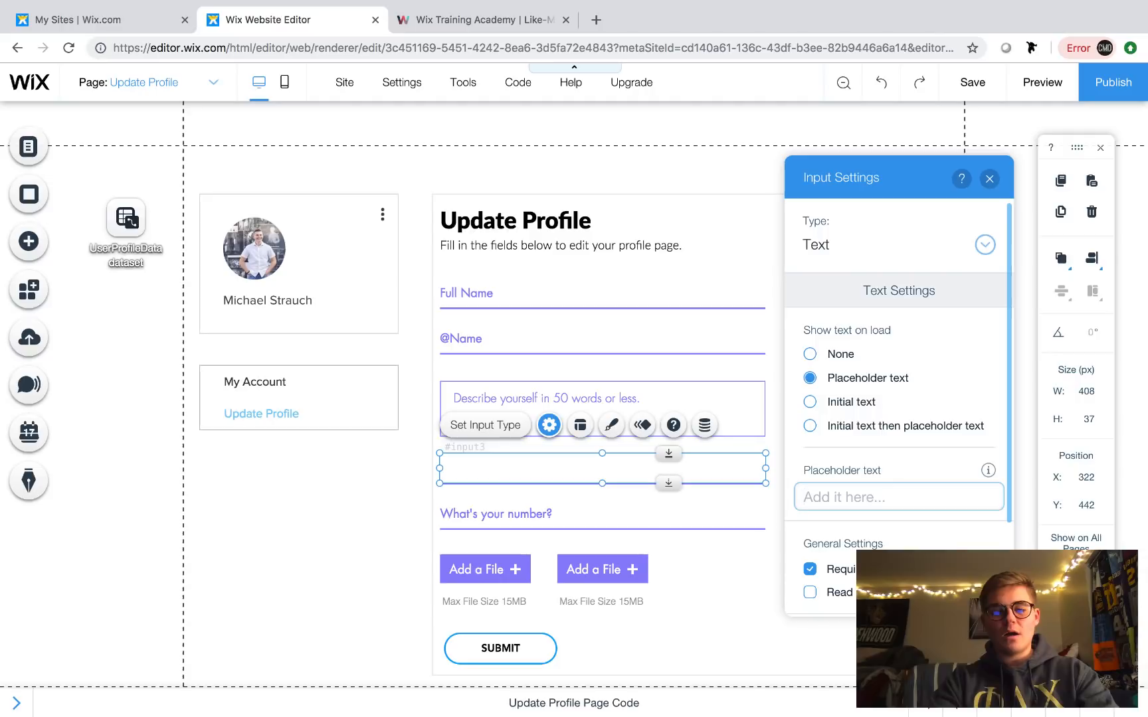
type("Your Location (City, Stat")
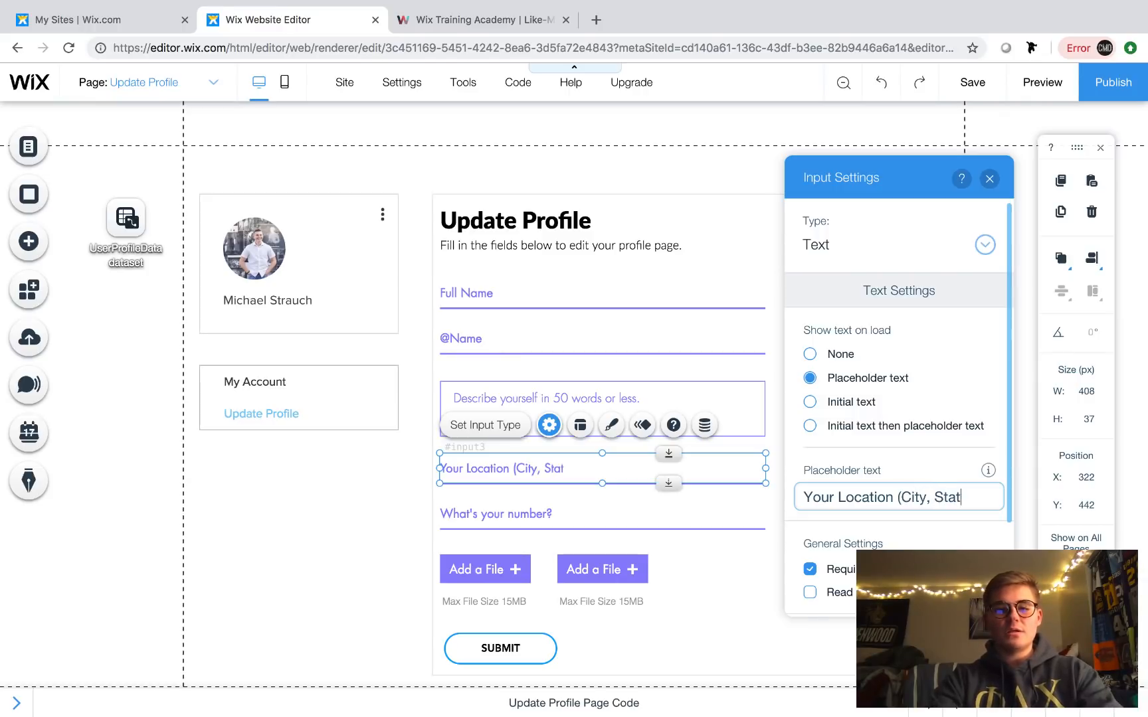
type("c.)")
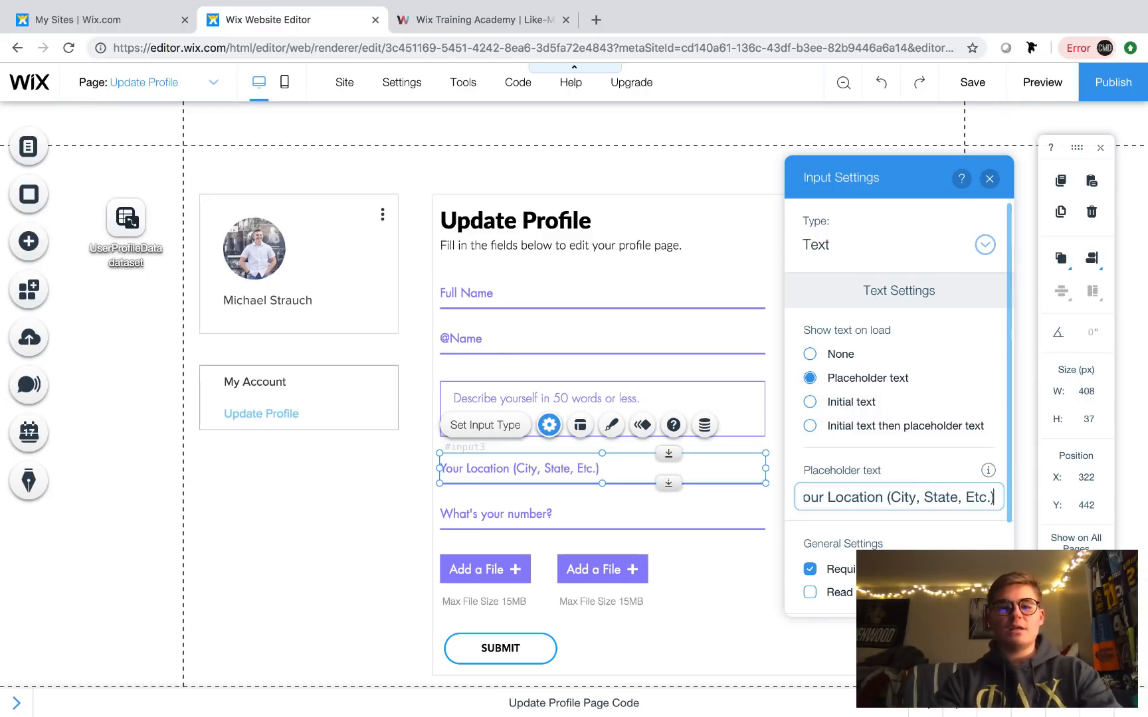
left_click(989, 179)
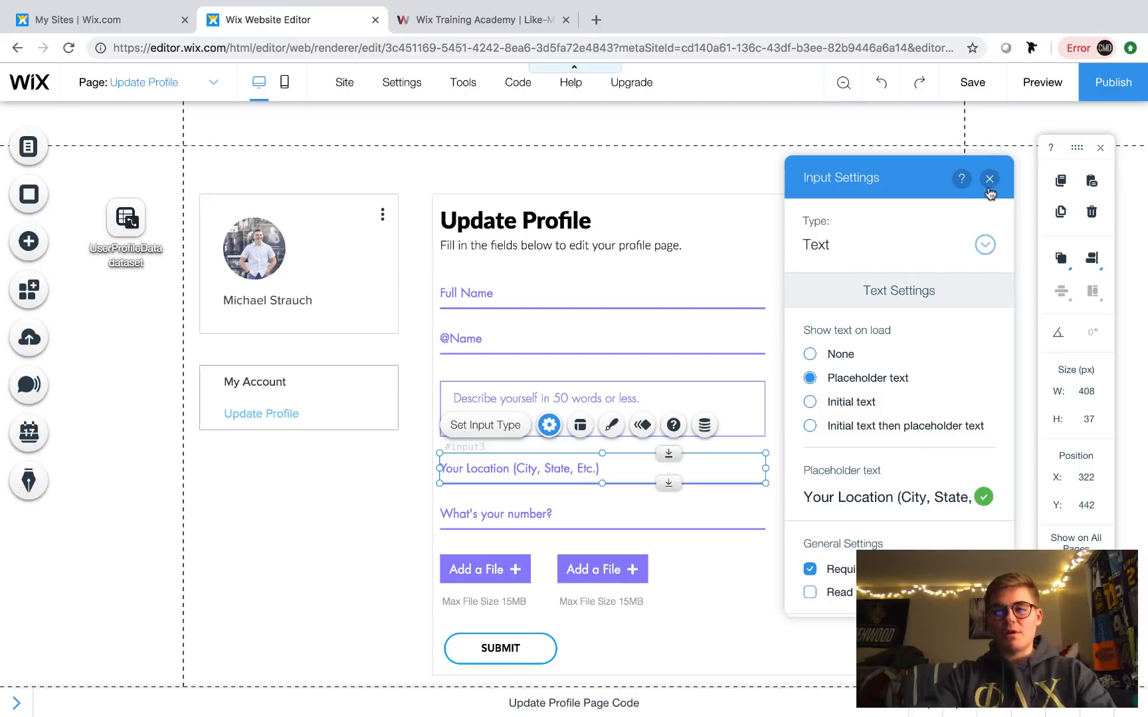
- Make the fourth input an optional URL field with the placeholder 'Website URL'
double_click(595, 510)
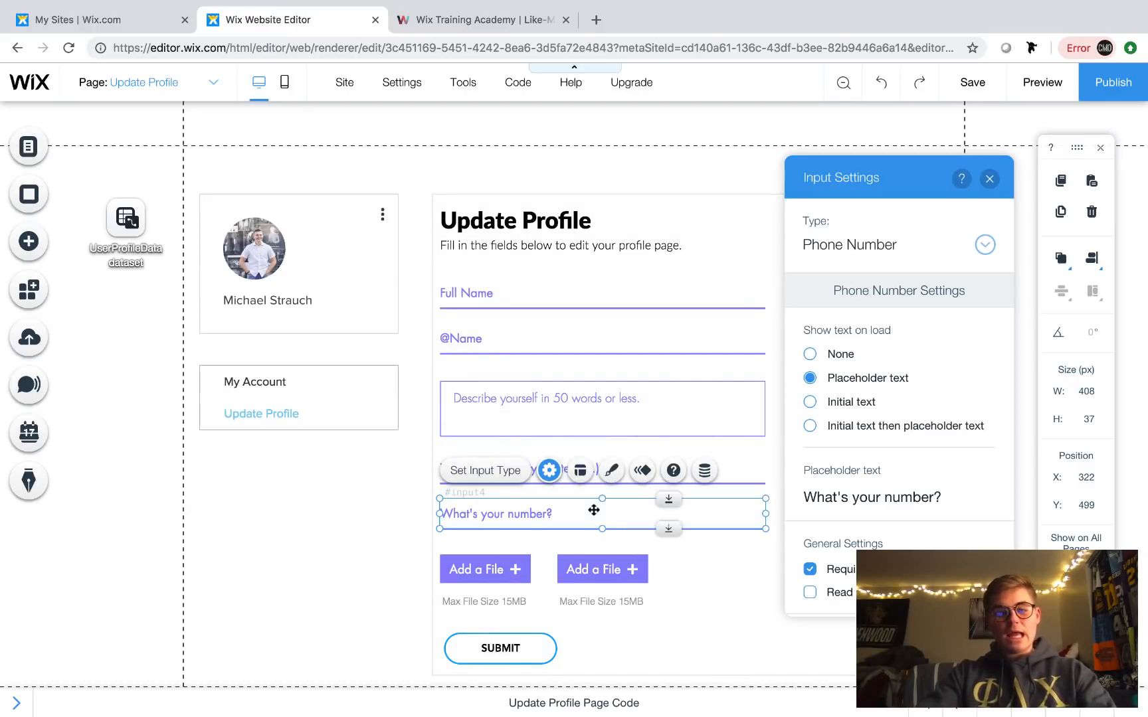
left_click(832, 497)
key("BackSpace")
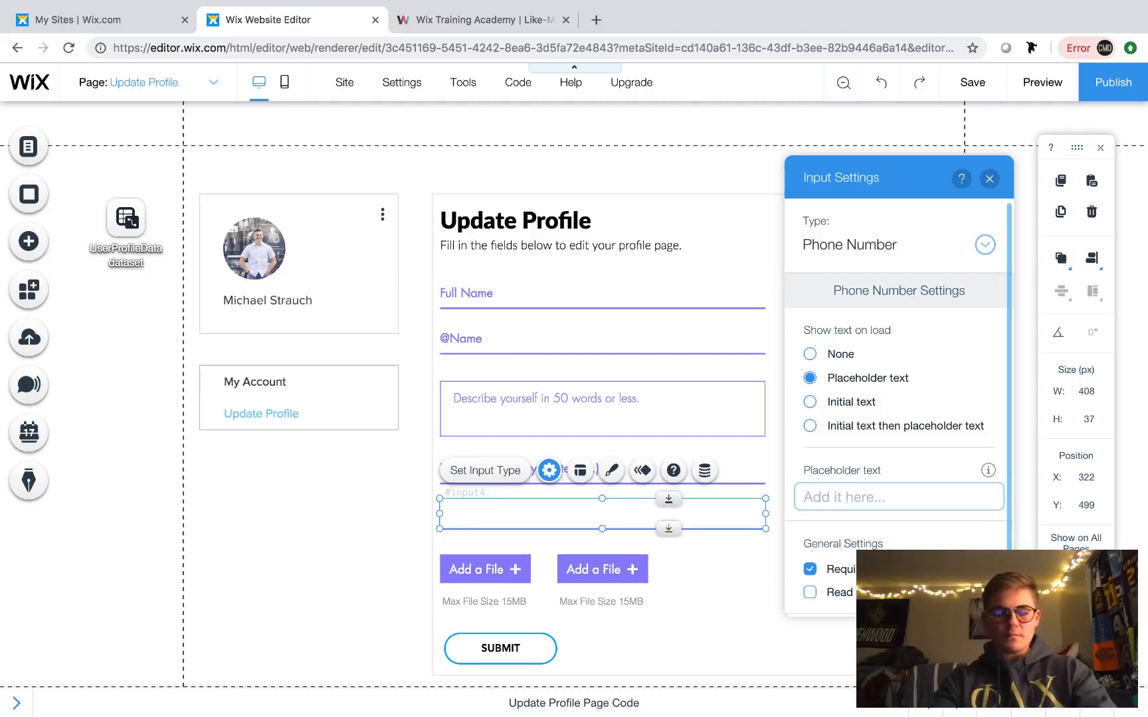
type("Web")
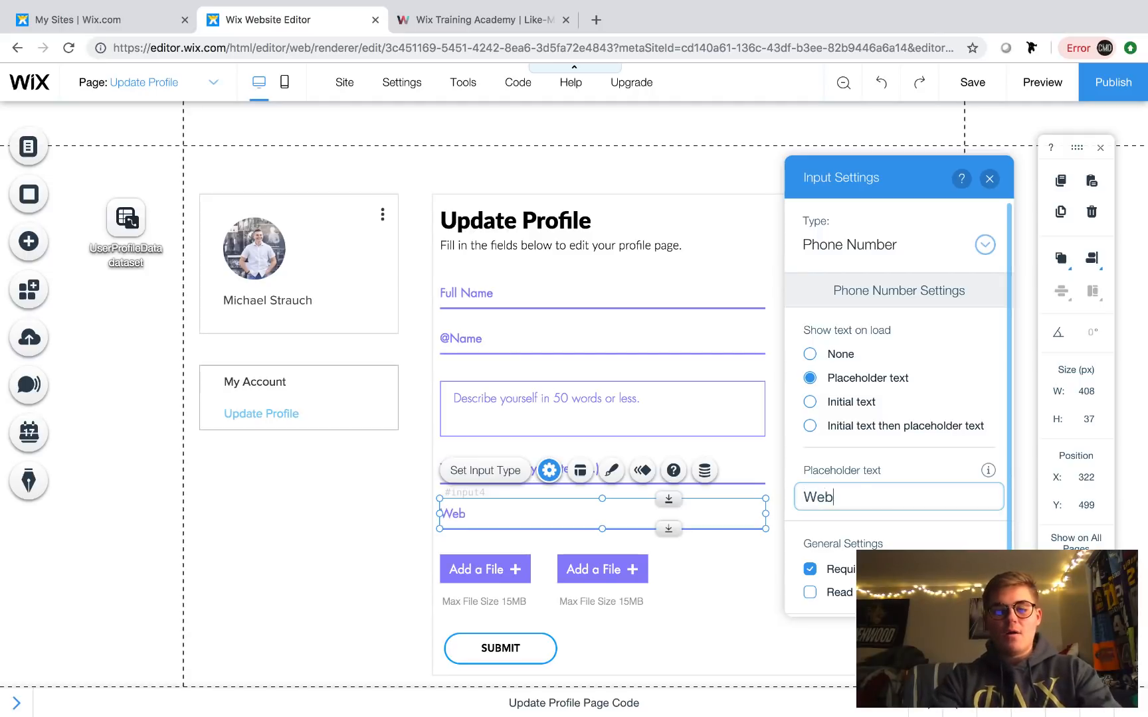
type("site URL")
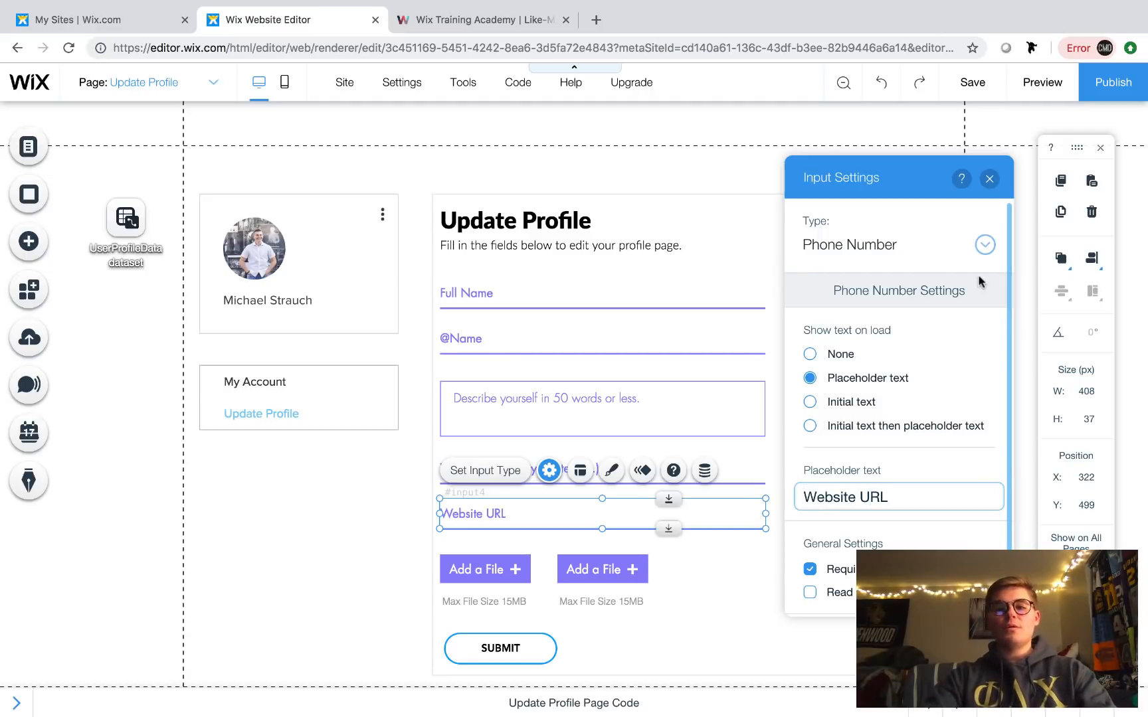
left_click(905, 255)
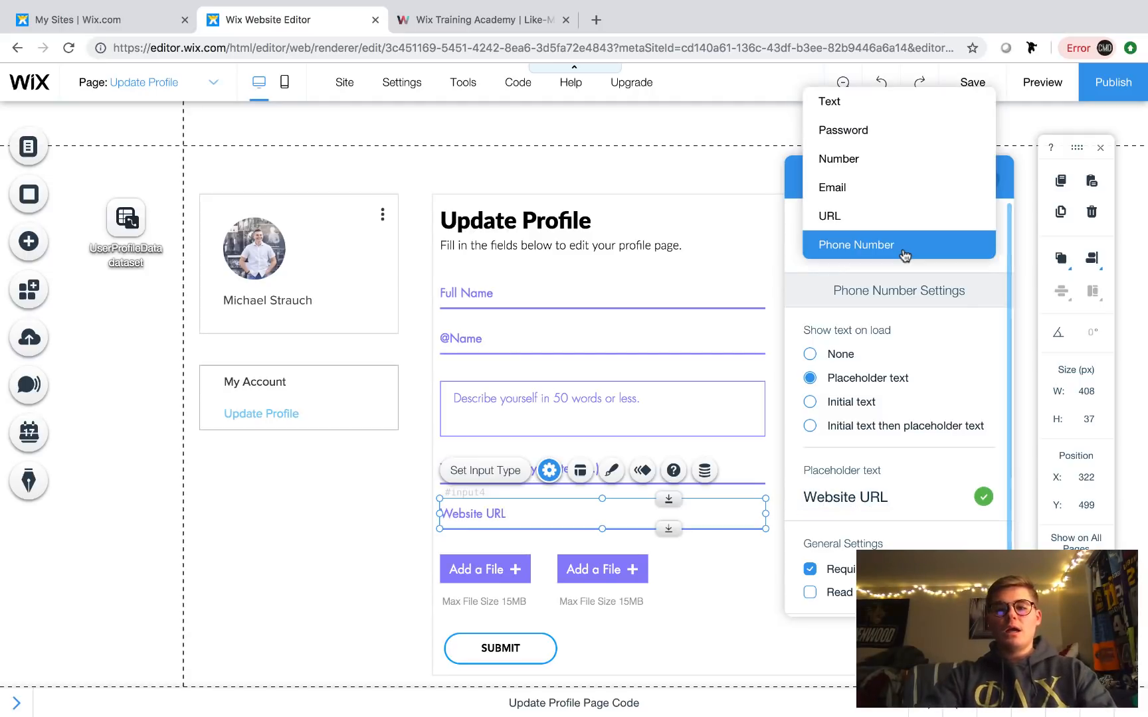
left_click(869, 221)
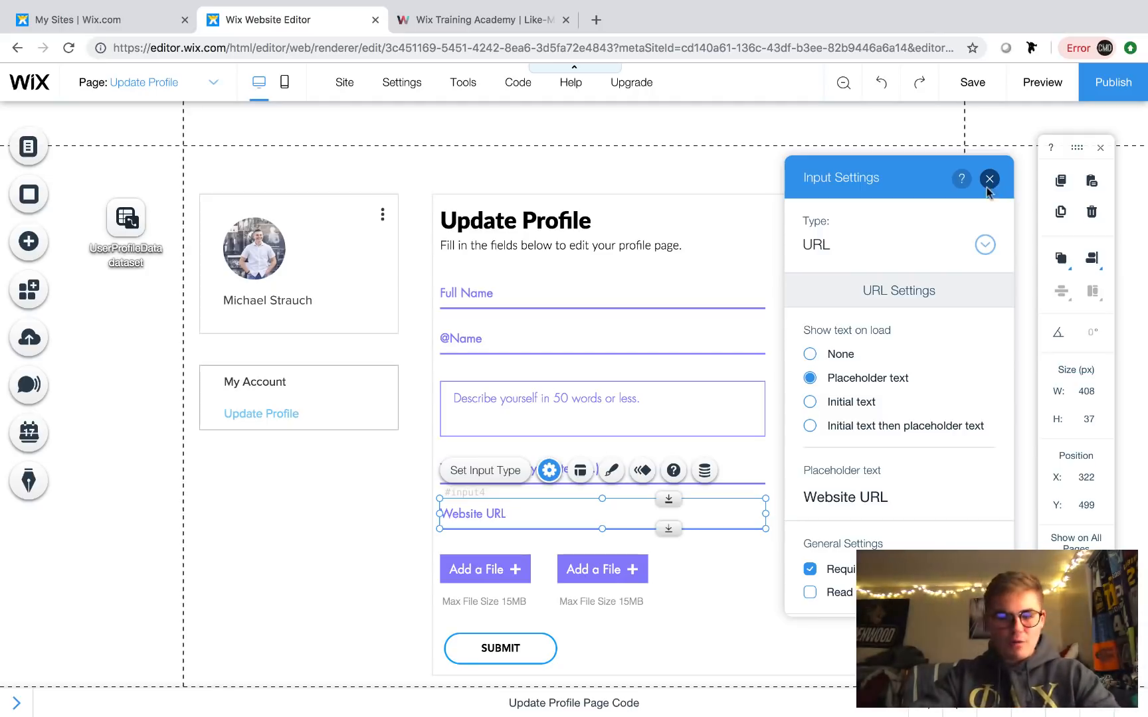
left_click(810, 569)
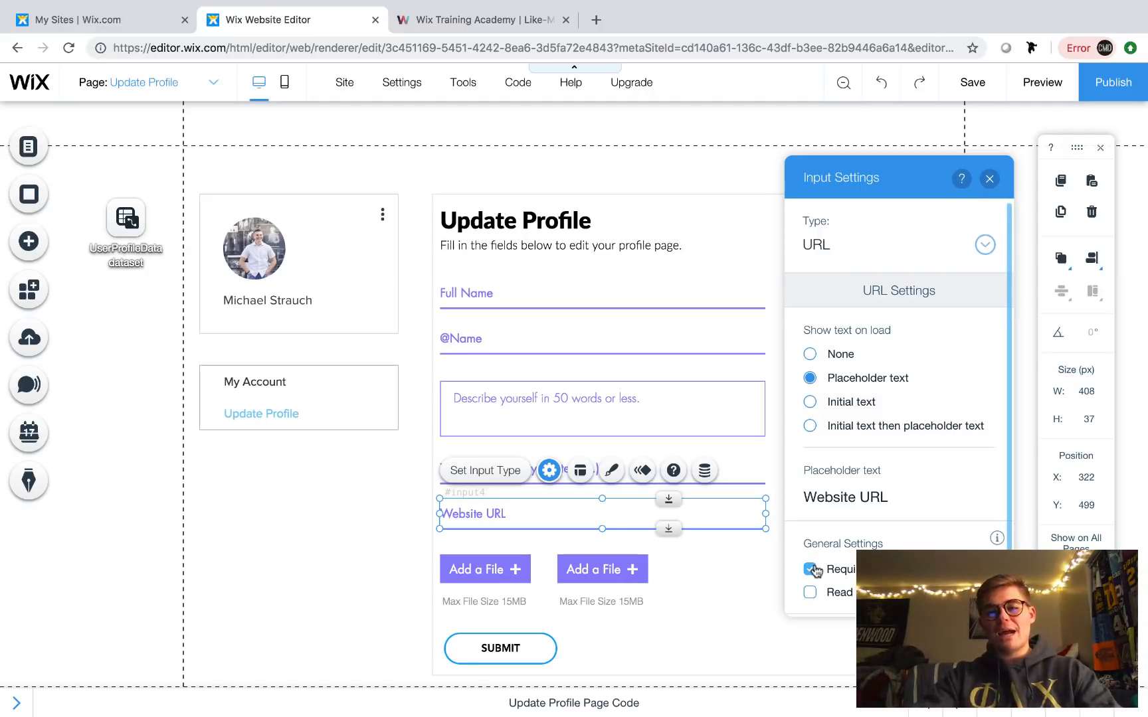
left_click(654, 395)
left_click(548, 359)
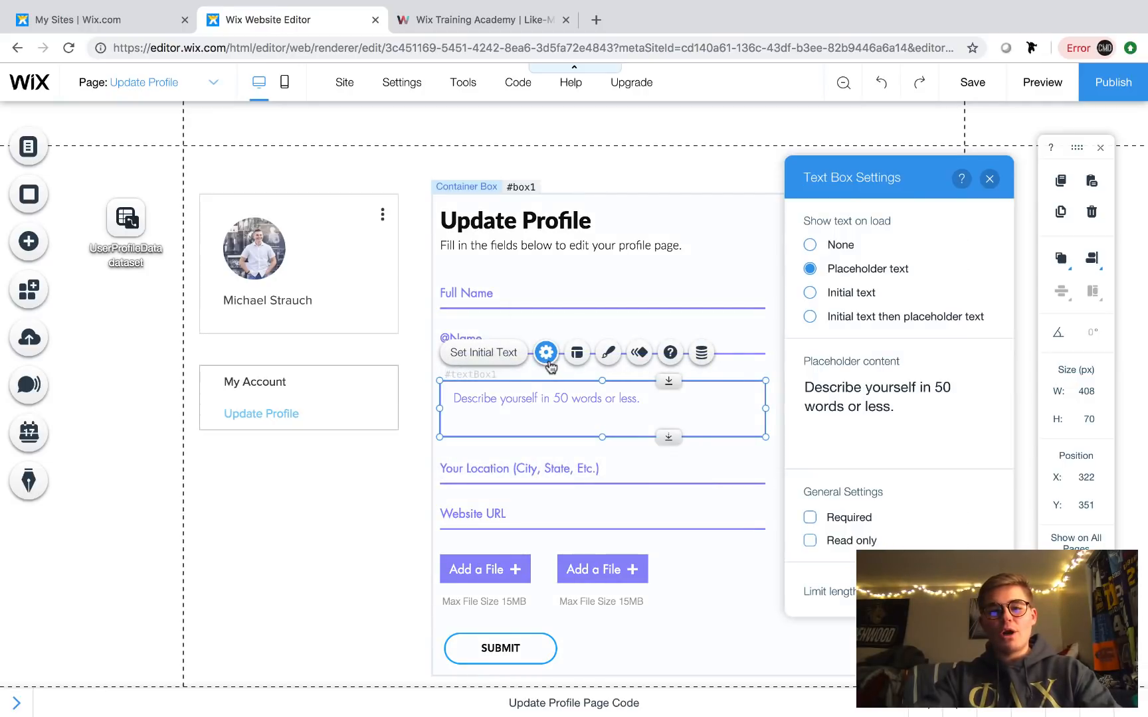
left_click(990, 179)
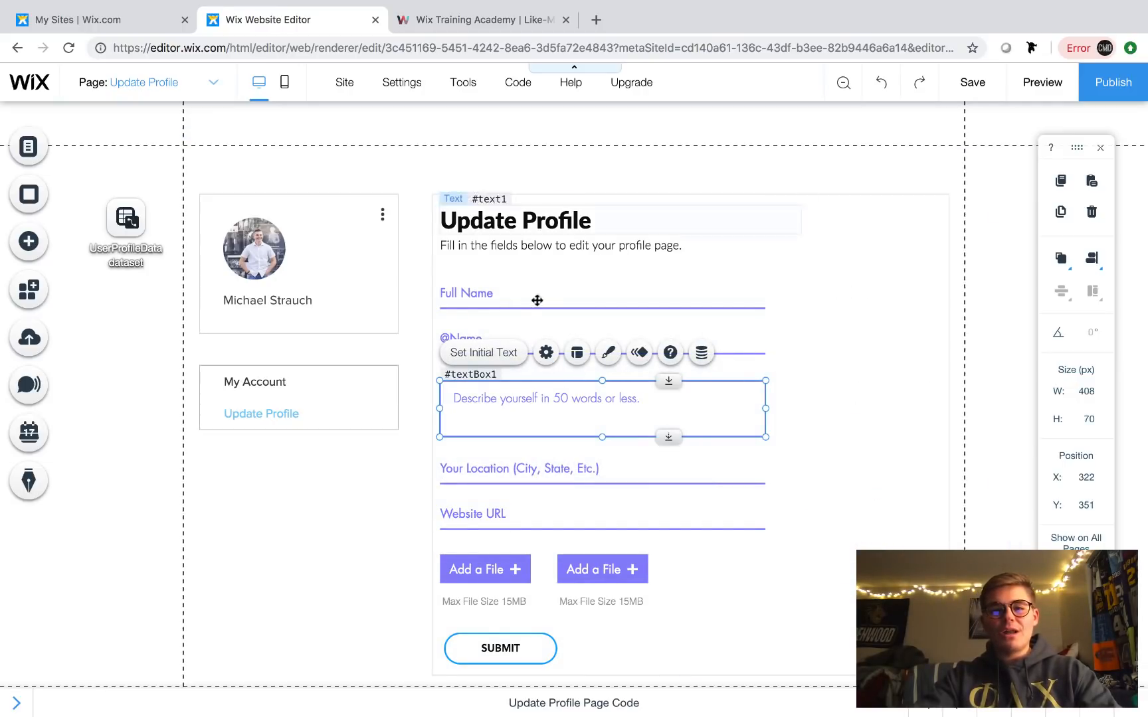
left_click(512, 299)
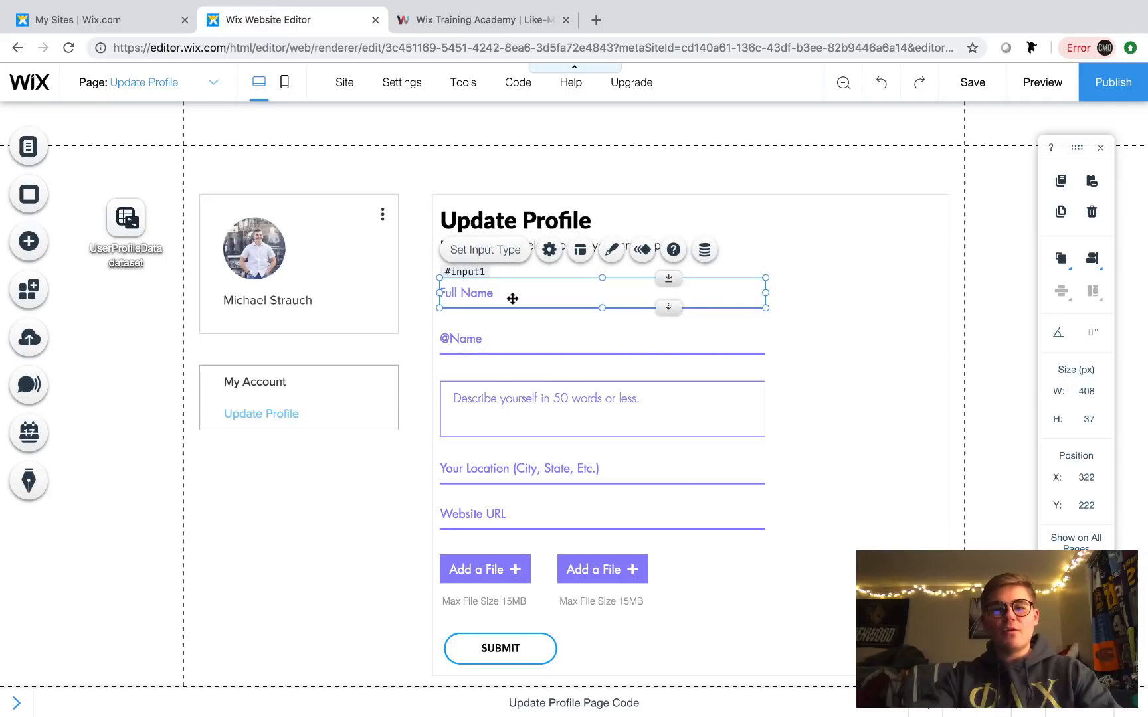
left_click(548, 252)
left_click(481, 338)
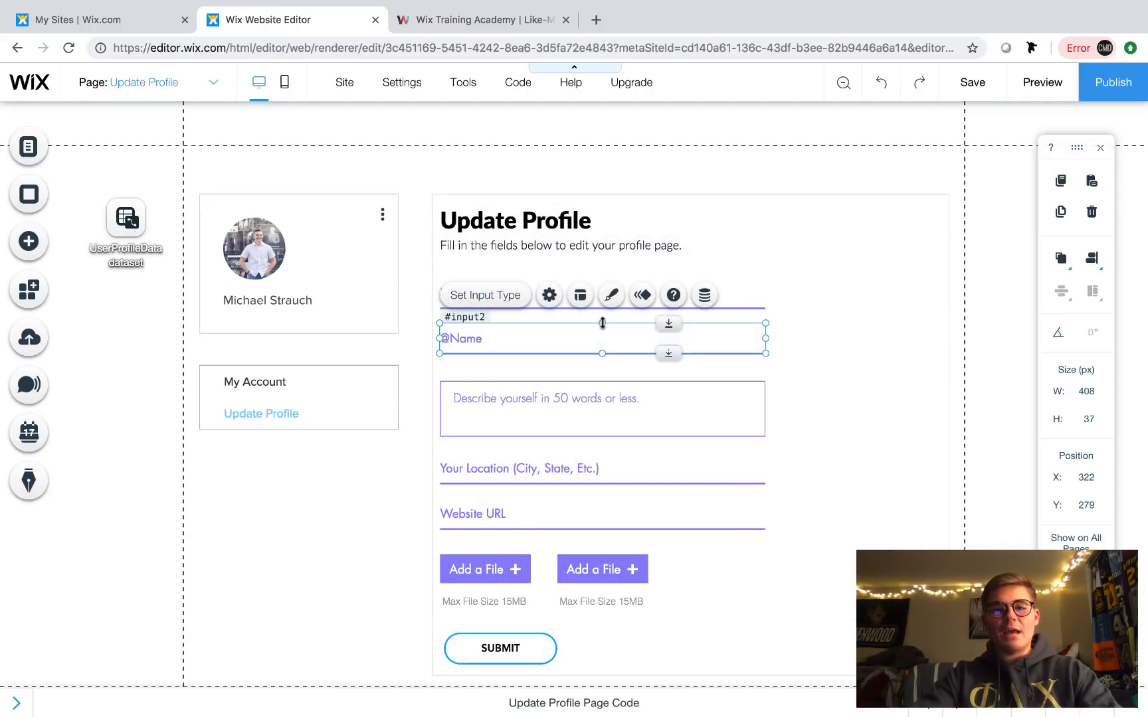
left_click(551, 296)
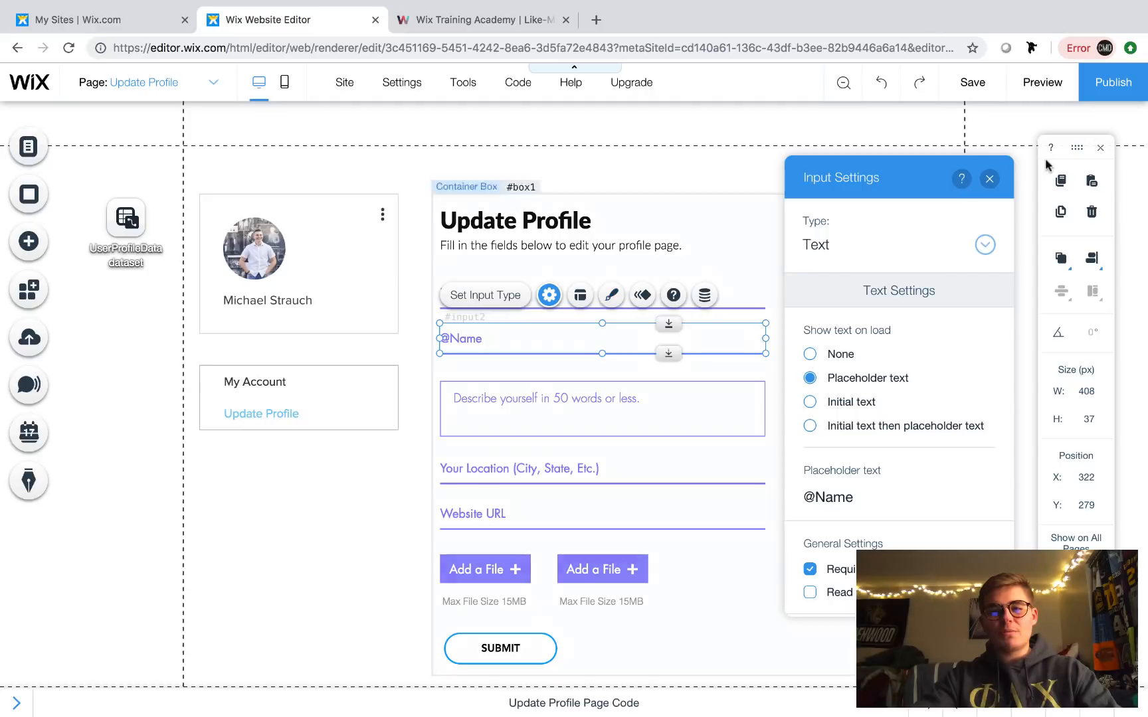
left_click(989, 179)
scroll(471, 544, "down", 1)
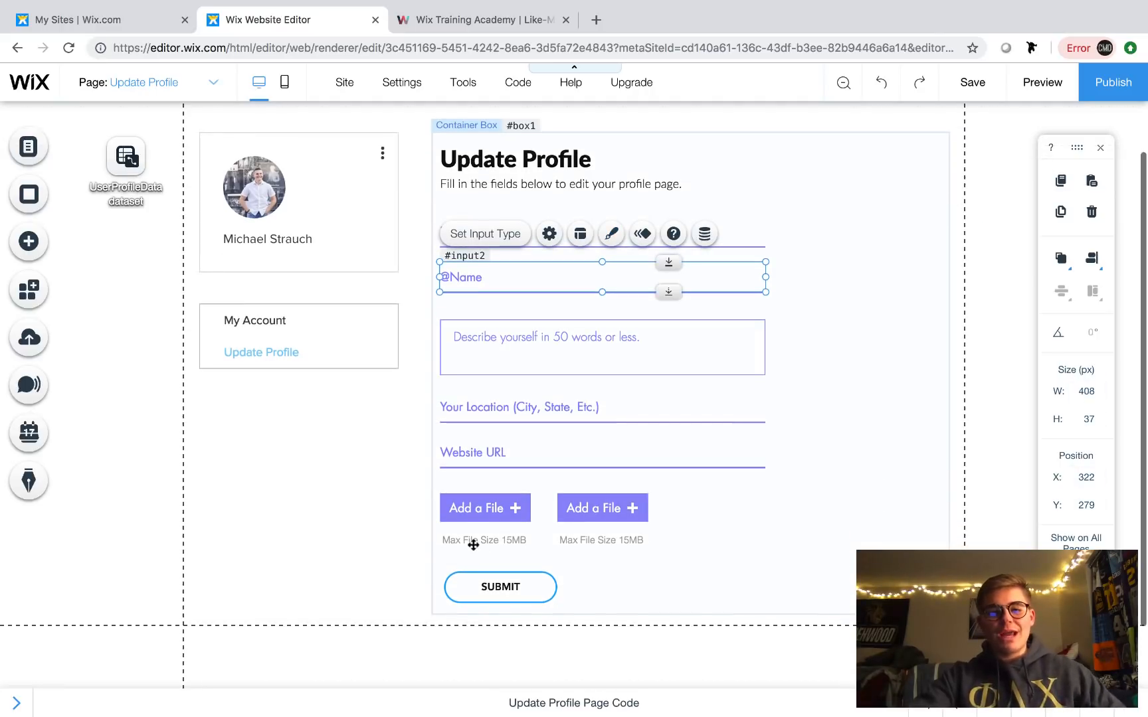
- Relabel the first upload button 'Profile Picture' and make it a required field
double_click(481, 508)
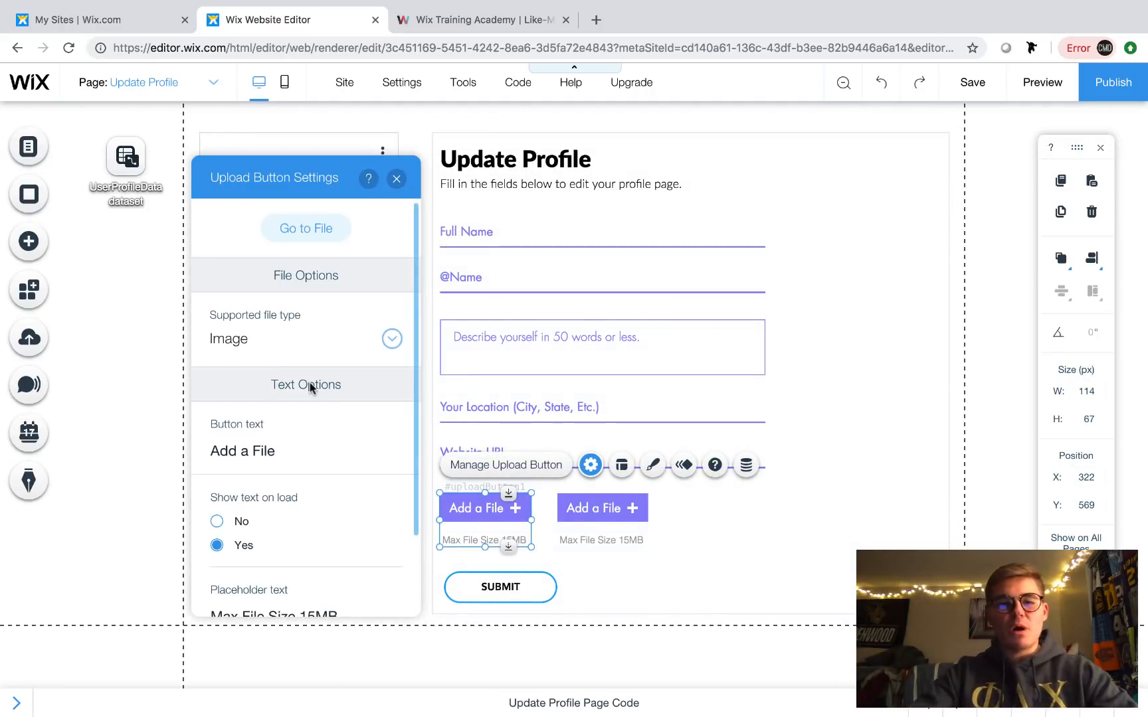
left_click(271, 451)
key("ctrl+a")
key("BackSpace")
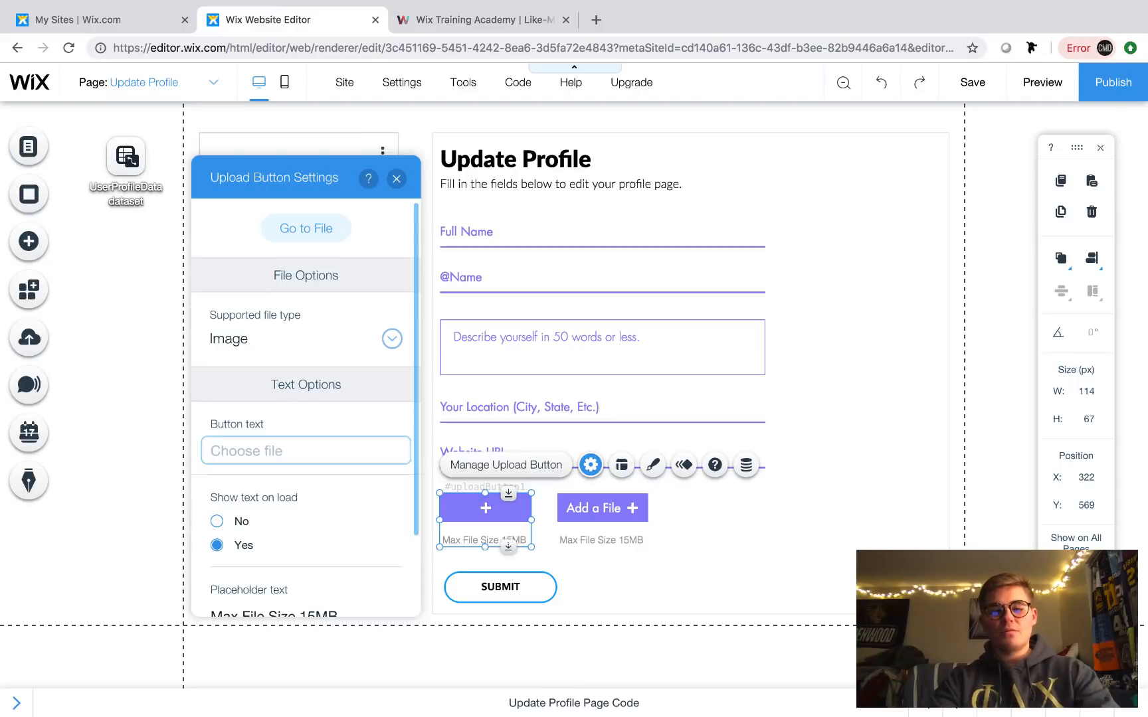
type("Profile Pict")
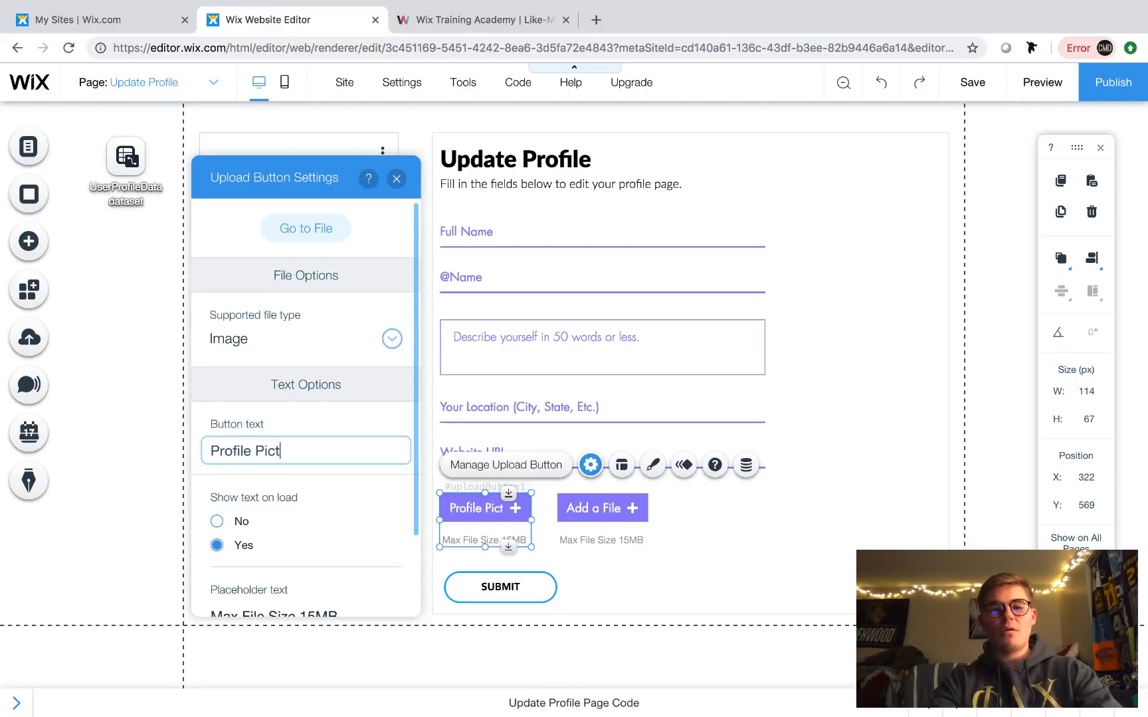
type("ure")
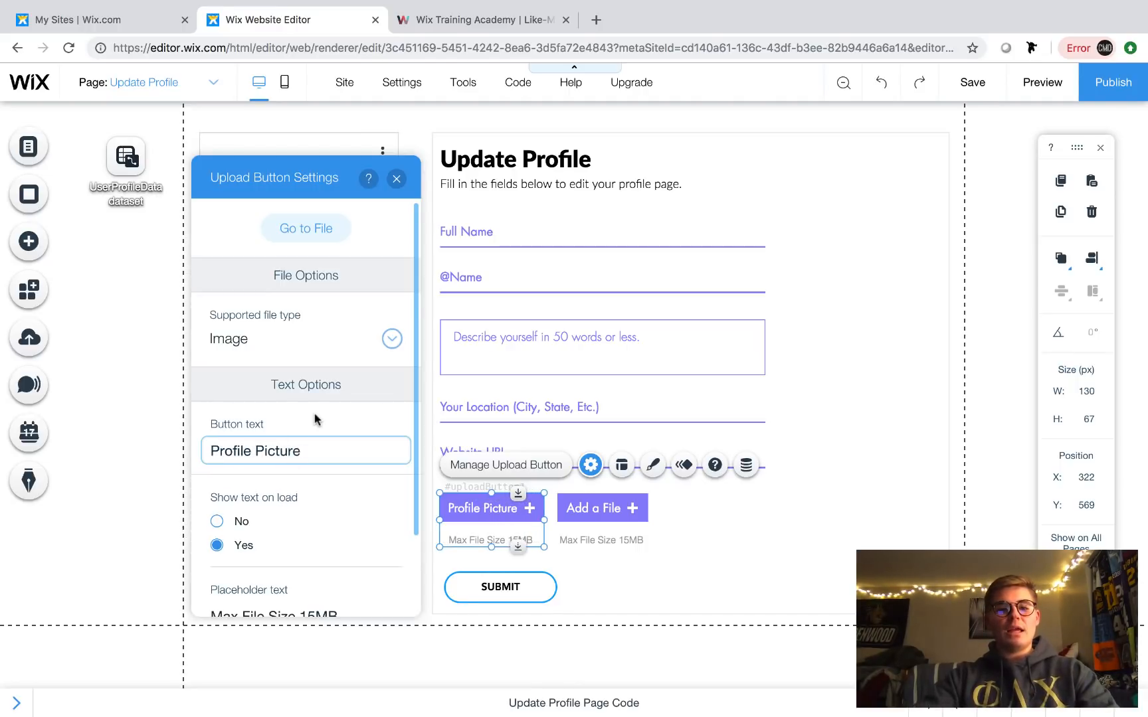
scroll(315, 419, "down", 3)
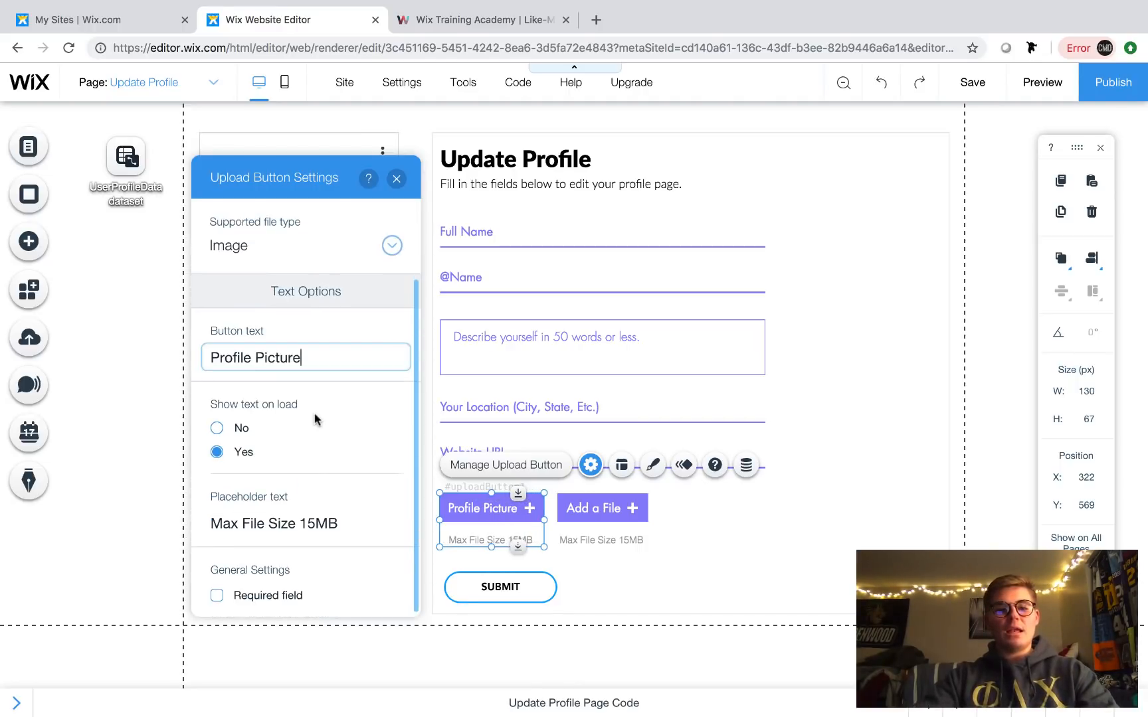
left_click(217, 595)
left_click(396, 179)
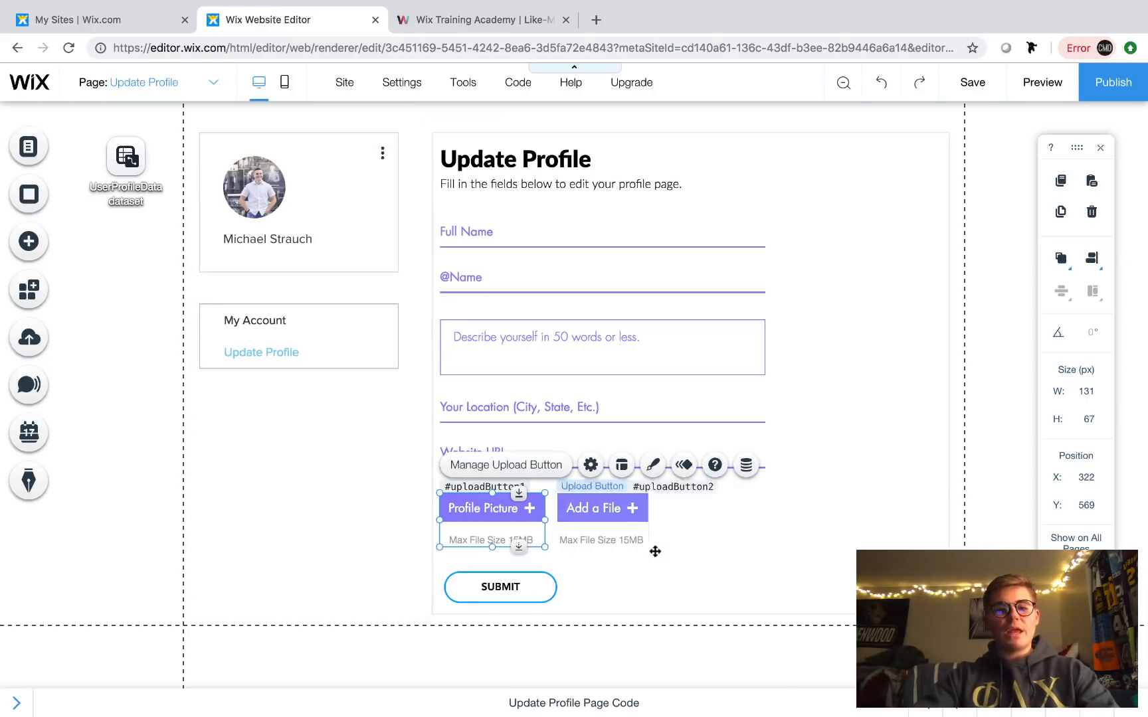
left_click(654, 552)
- Relabel the second upload button 'Header Image' and make it a required field
left_click(605, 504)
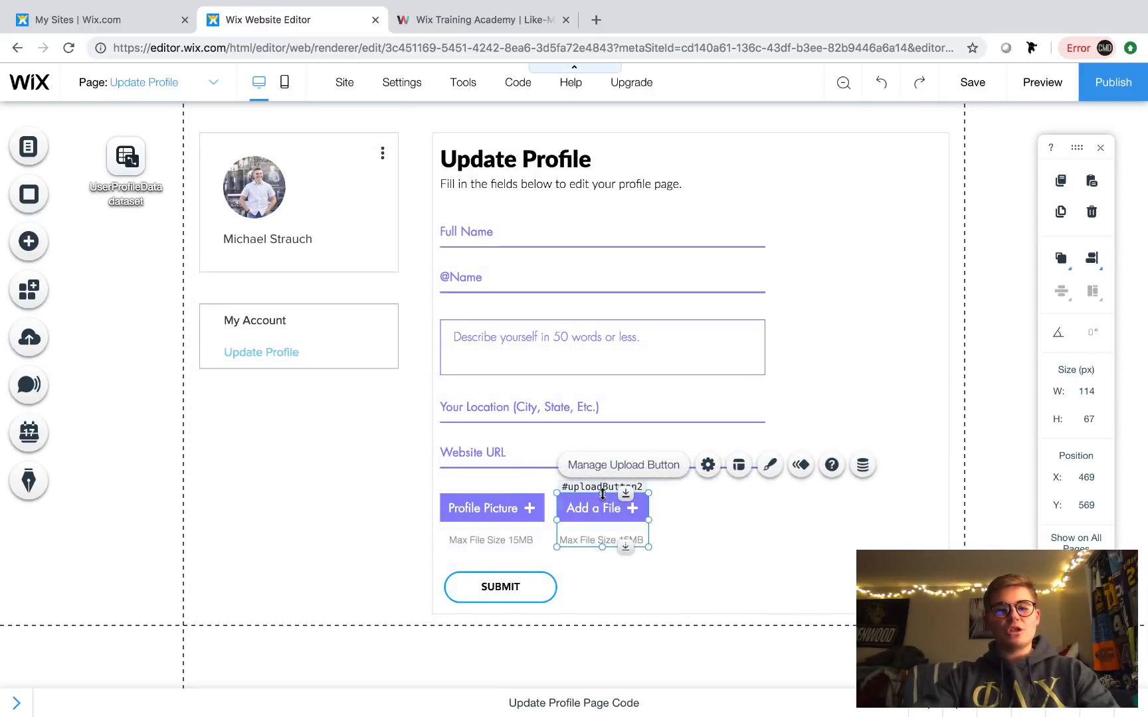
left_click(708, 465)
left_click(422, 447)
type("H")
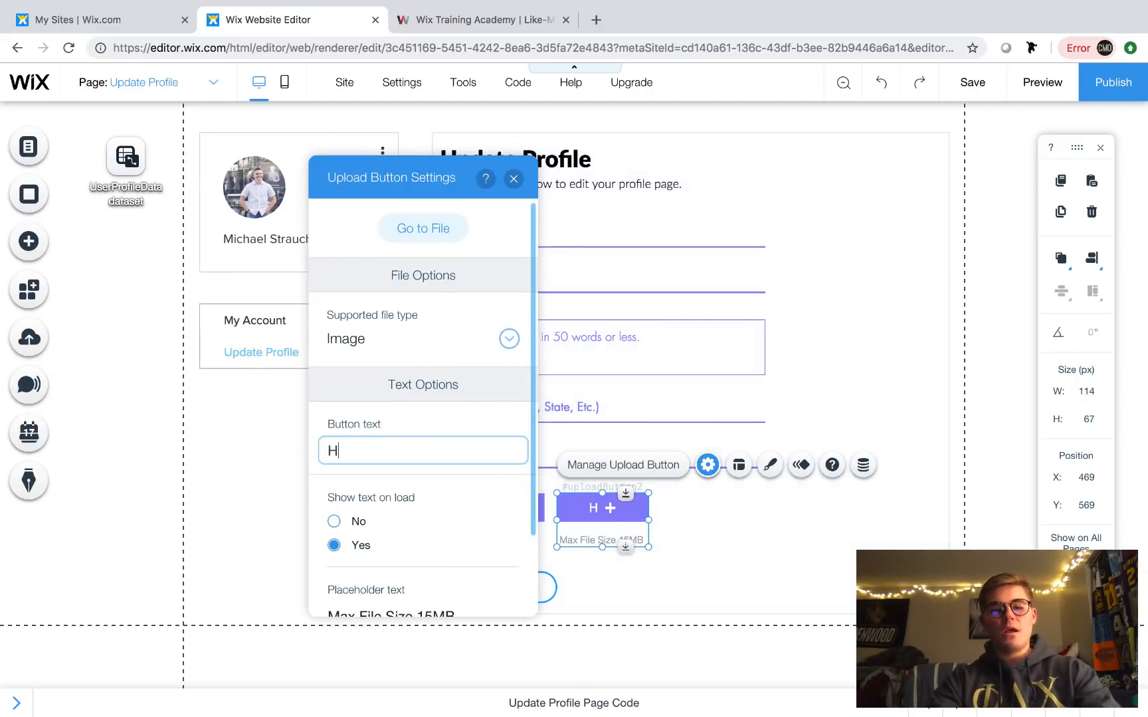
type("eader Image")
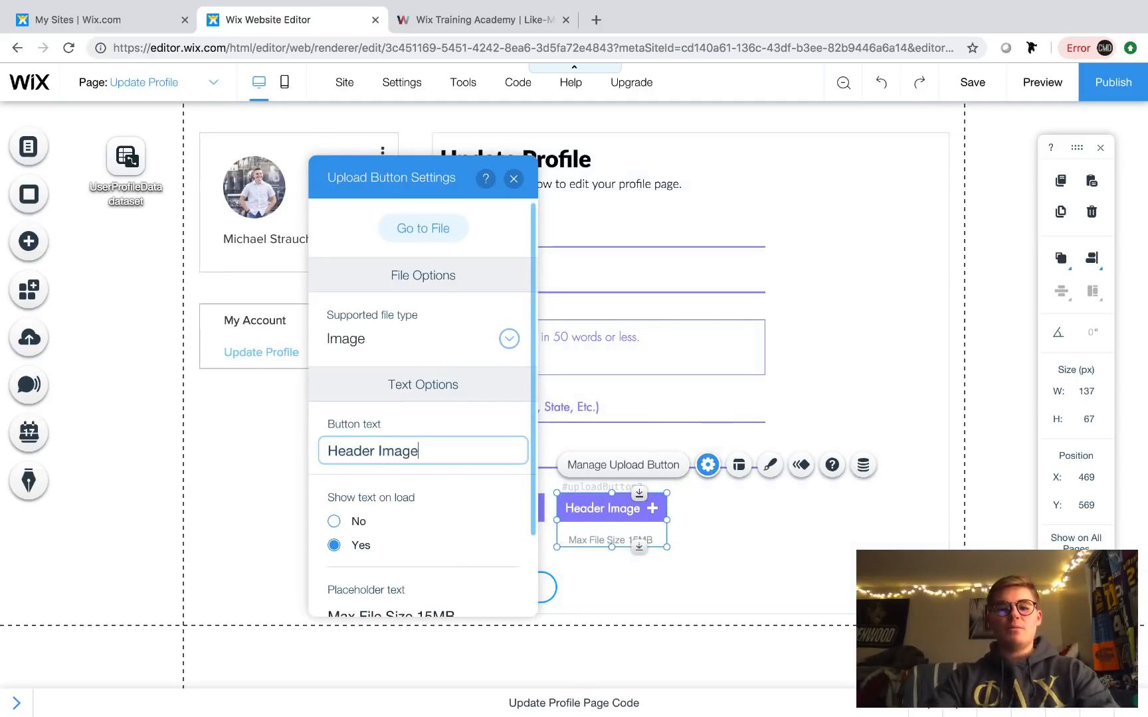
scroll(423, 399, "down", 2)
left_click(334, 595)
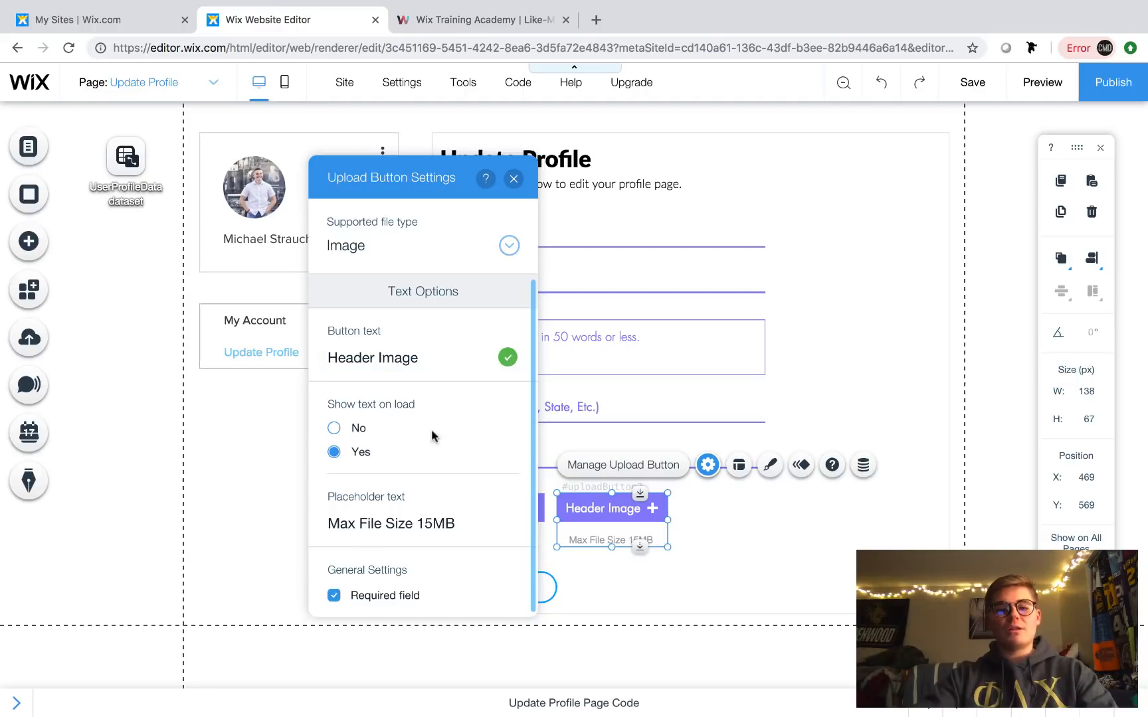
left_click(514, 179)
left_click(779, 588)
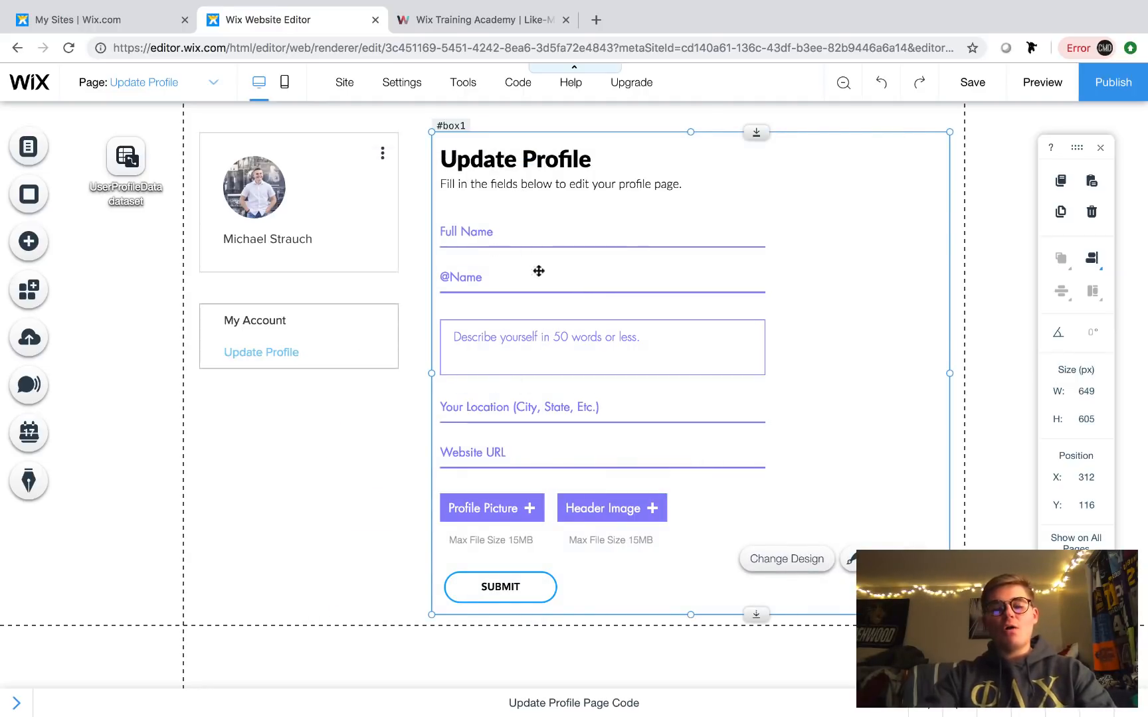
scroll(564, 299, "down", 1)
scroll(597, 327, "up", 2)
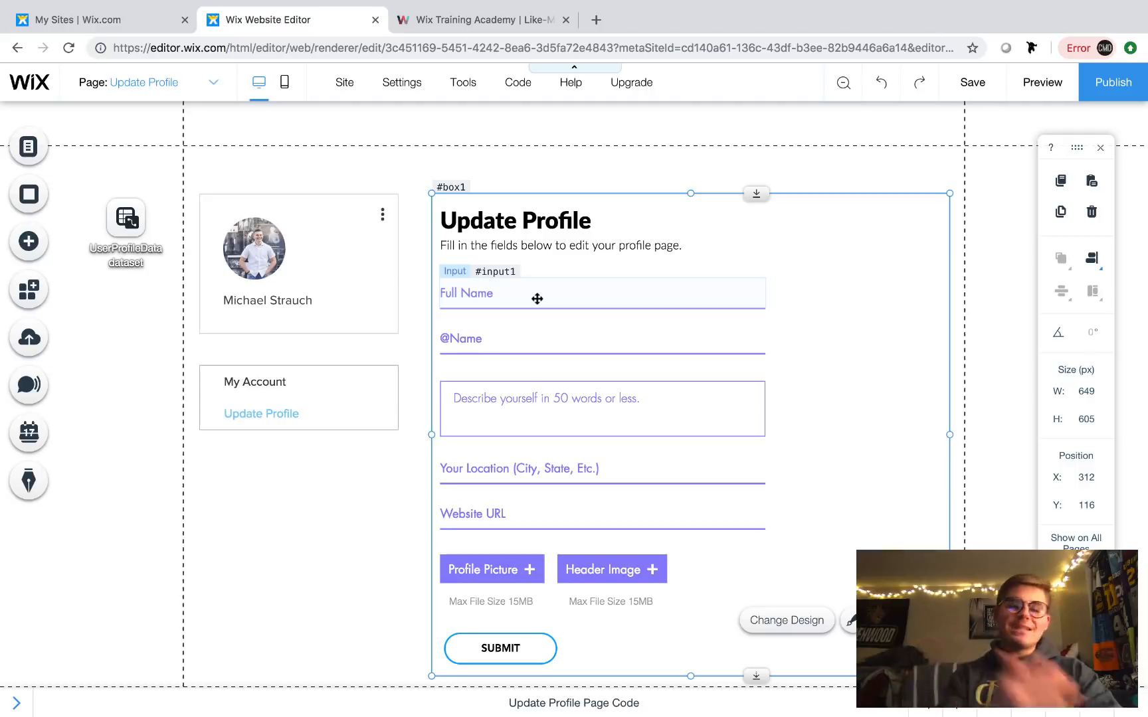
left_click(582, 297)
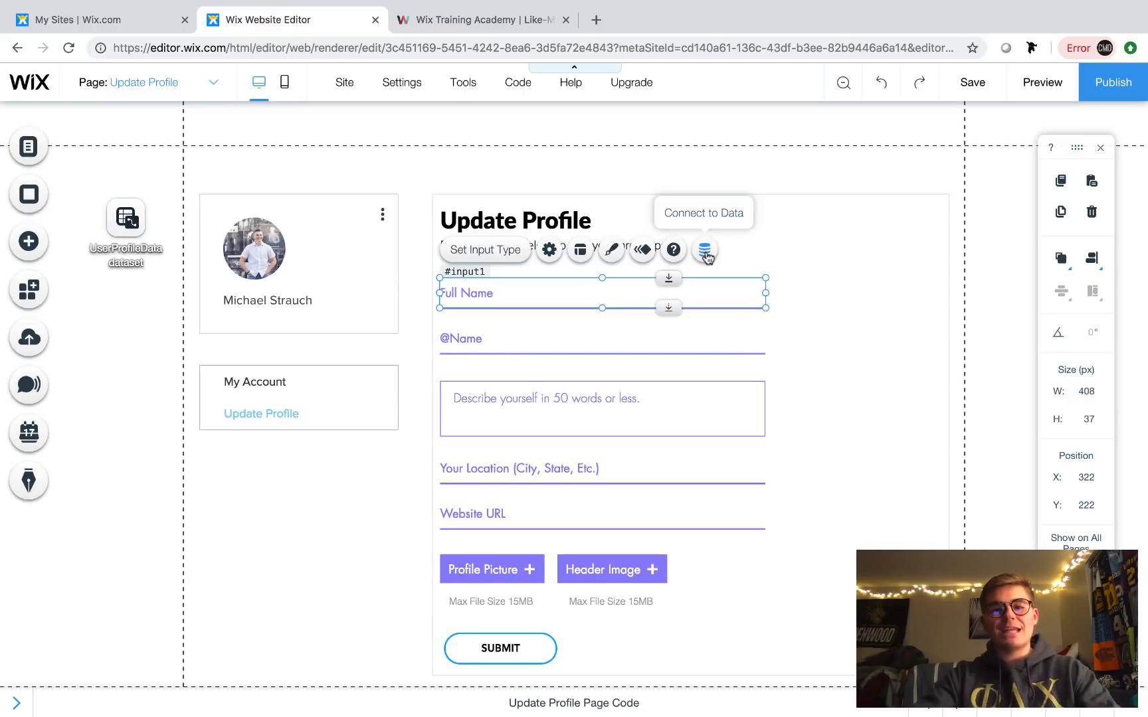
left_click(705, 254)
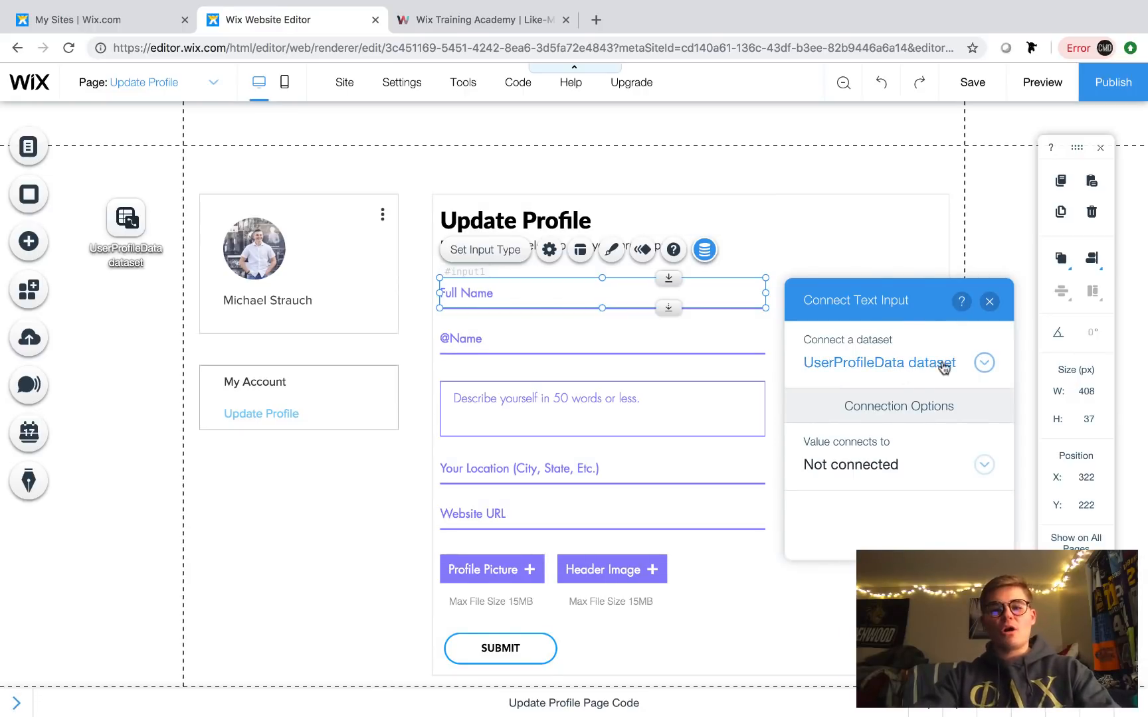
left_click(862, 467)
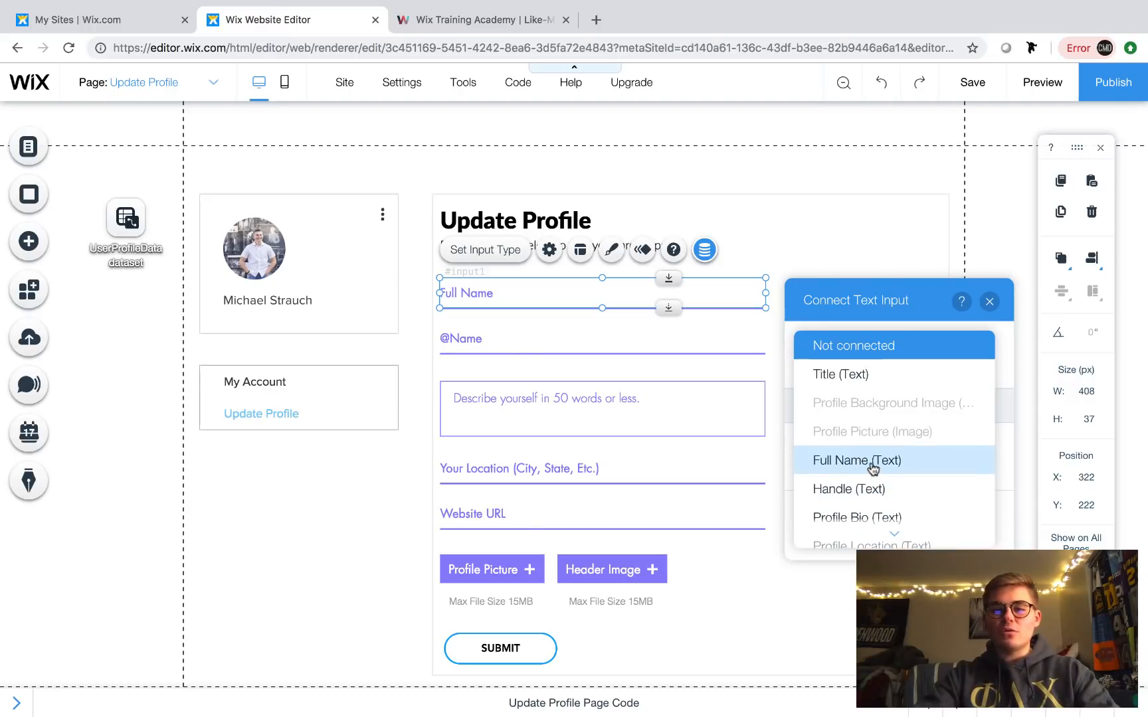
left_click(874, 464)
left_click(989, 301)
left_click(618, 340)
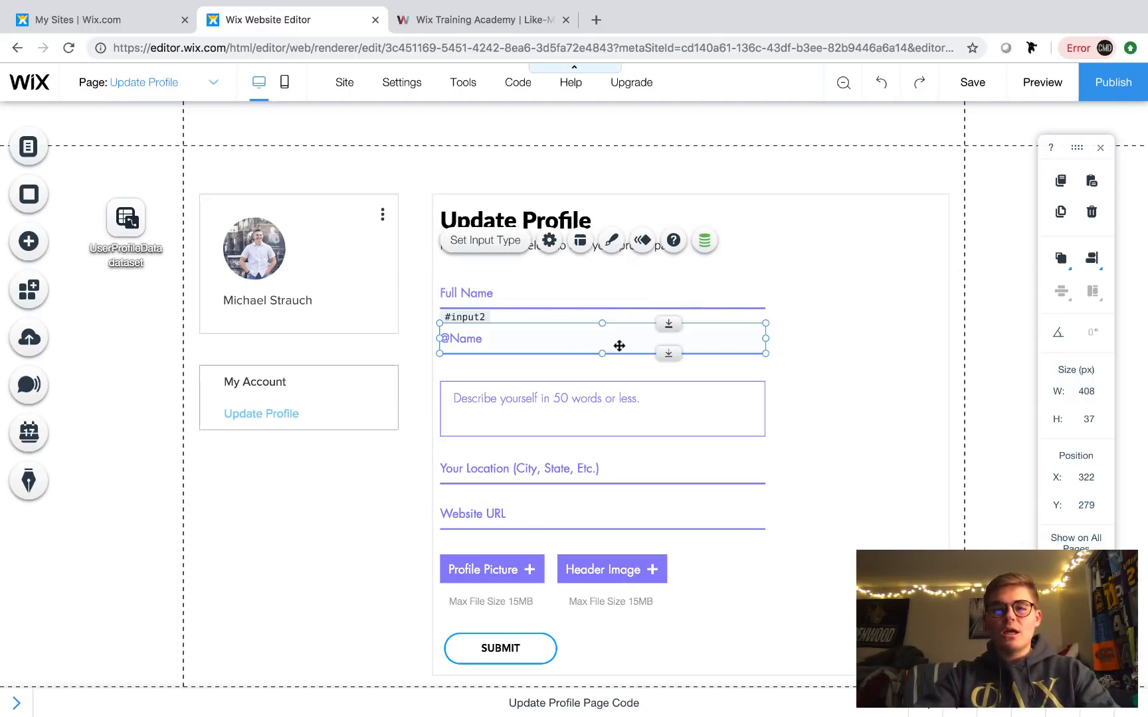
left_click(704, 295)
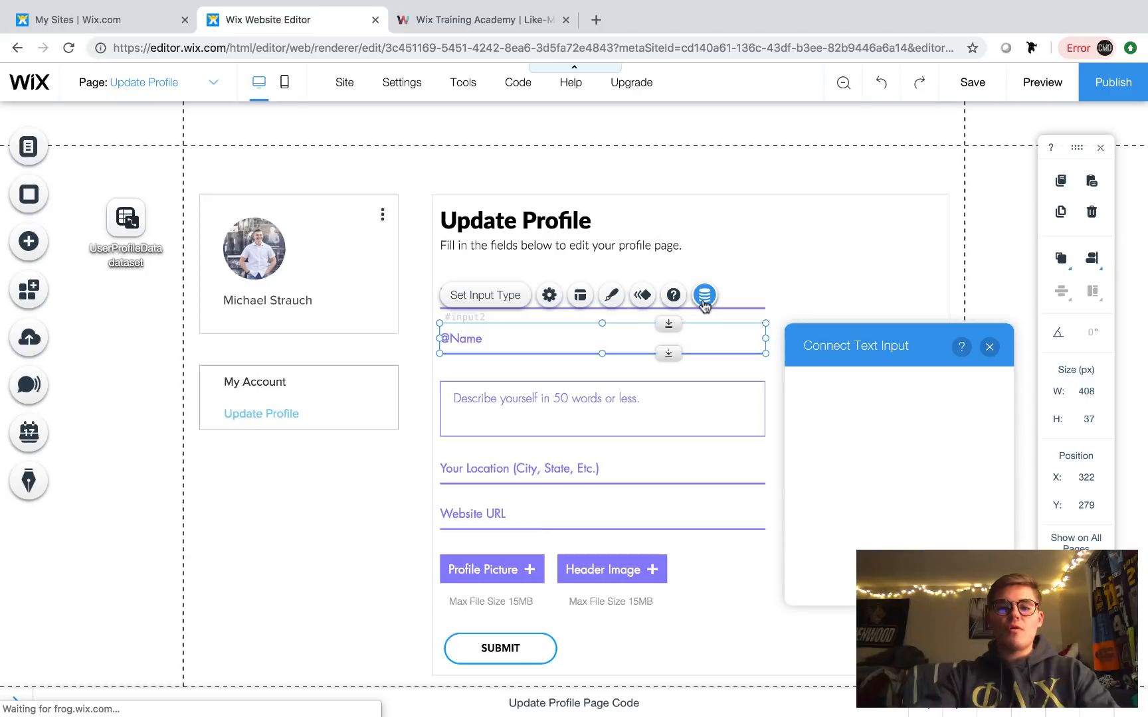
left_click(878, 513)
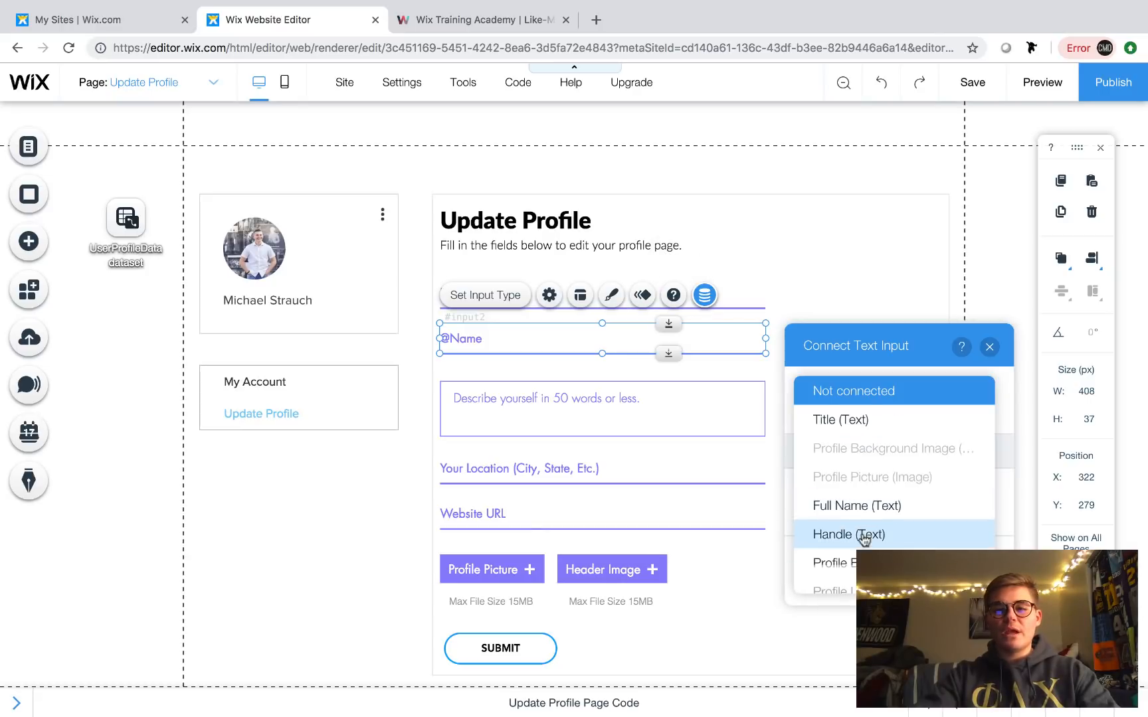
left_click(863, 539)
left_click(989, 346)
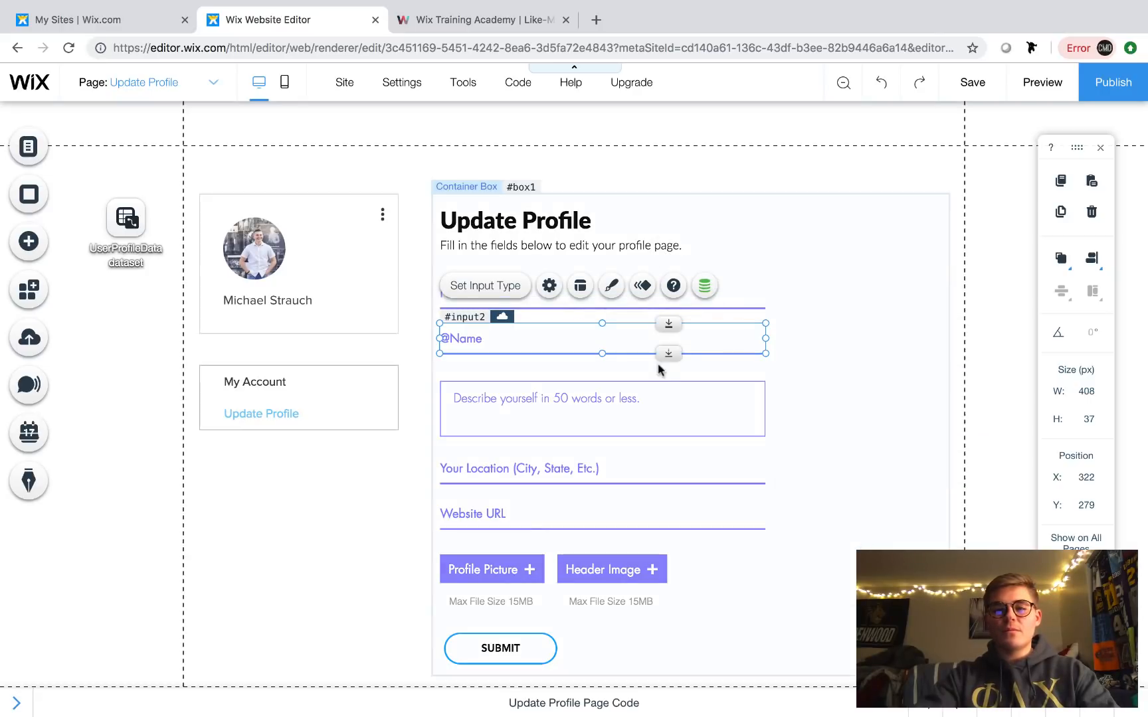
- Connect the bio box to Profile Bio and the location input to Profile Location
left_click(626, 397)
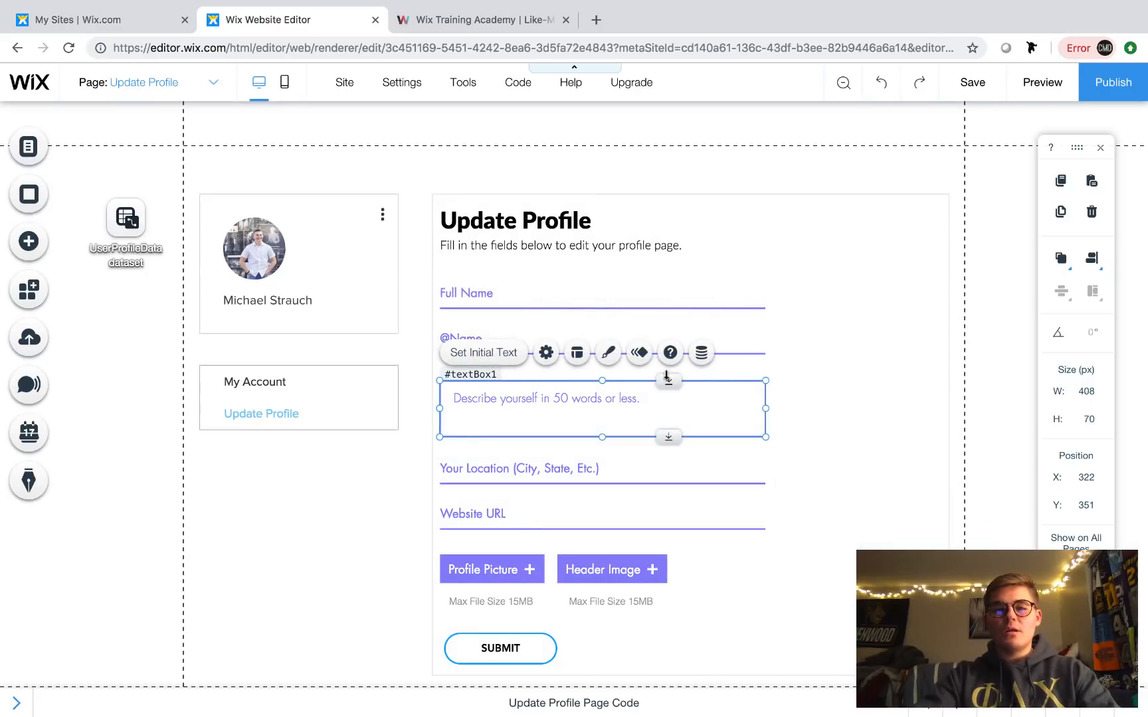
left_click(703, 354)
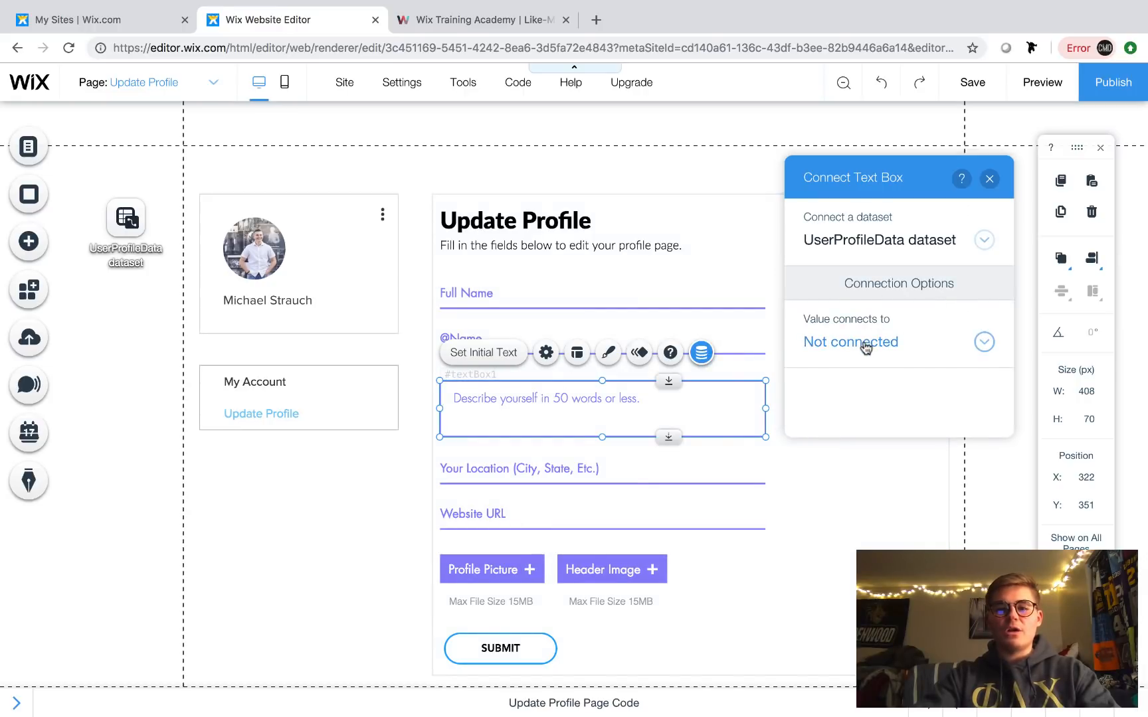
left_click(866, 341)
scroll(864, 332, "down", 2)
left_click(866, 315)
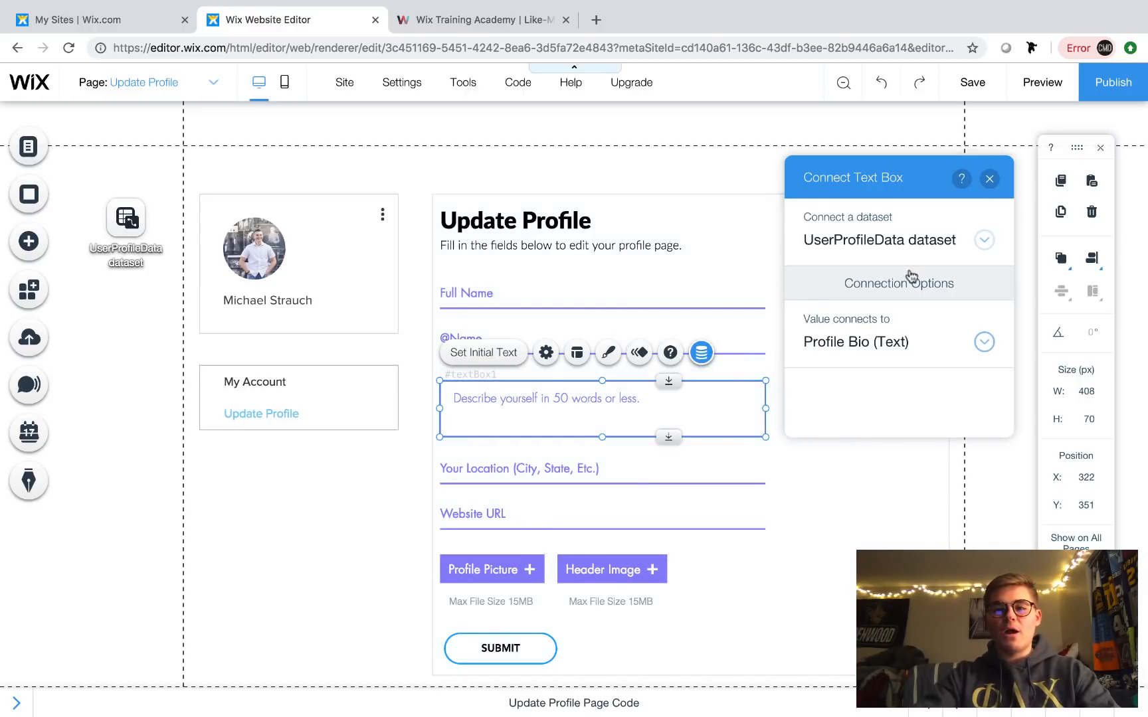
left_click(989, 179)
left_click(525, 467)
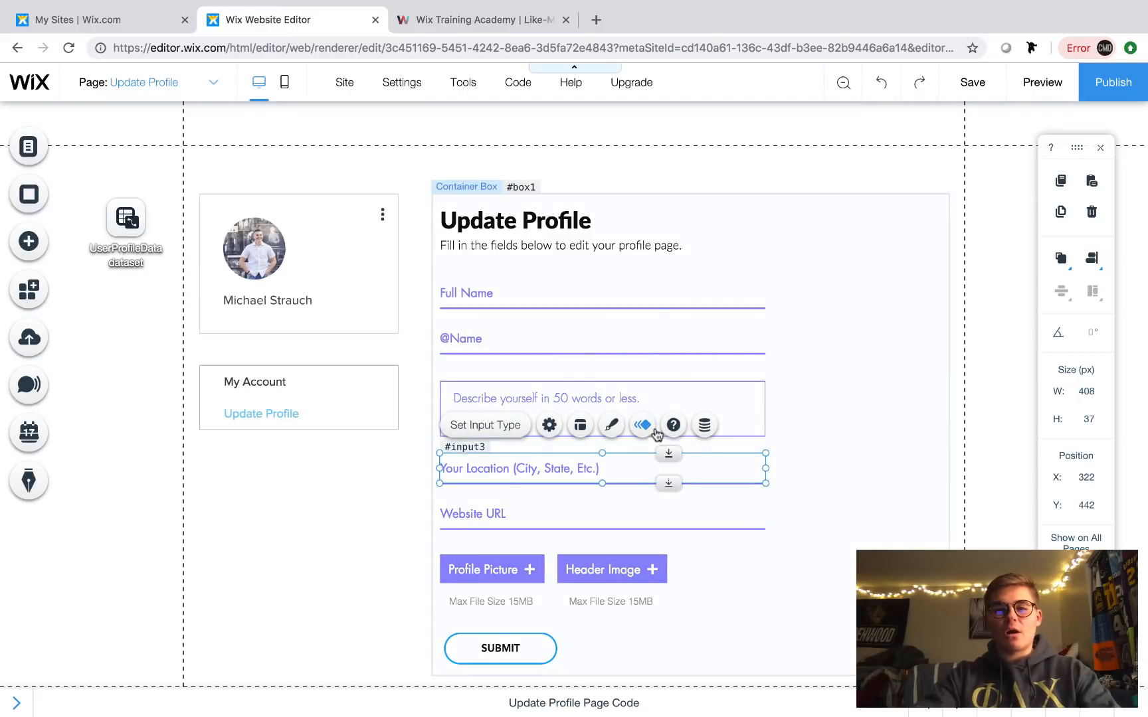
left_click(704, 425)
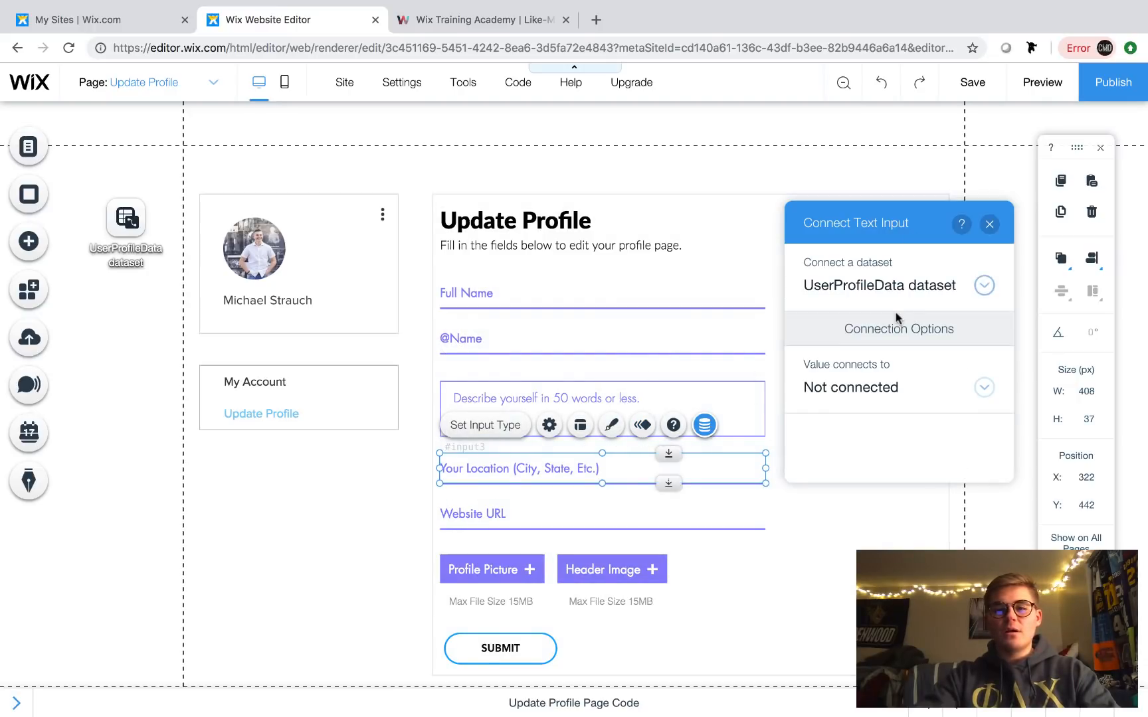
left_click(862, 388)
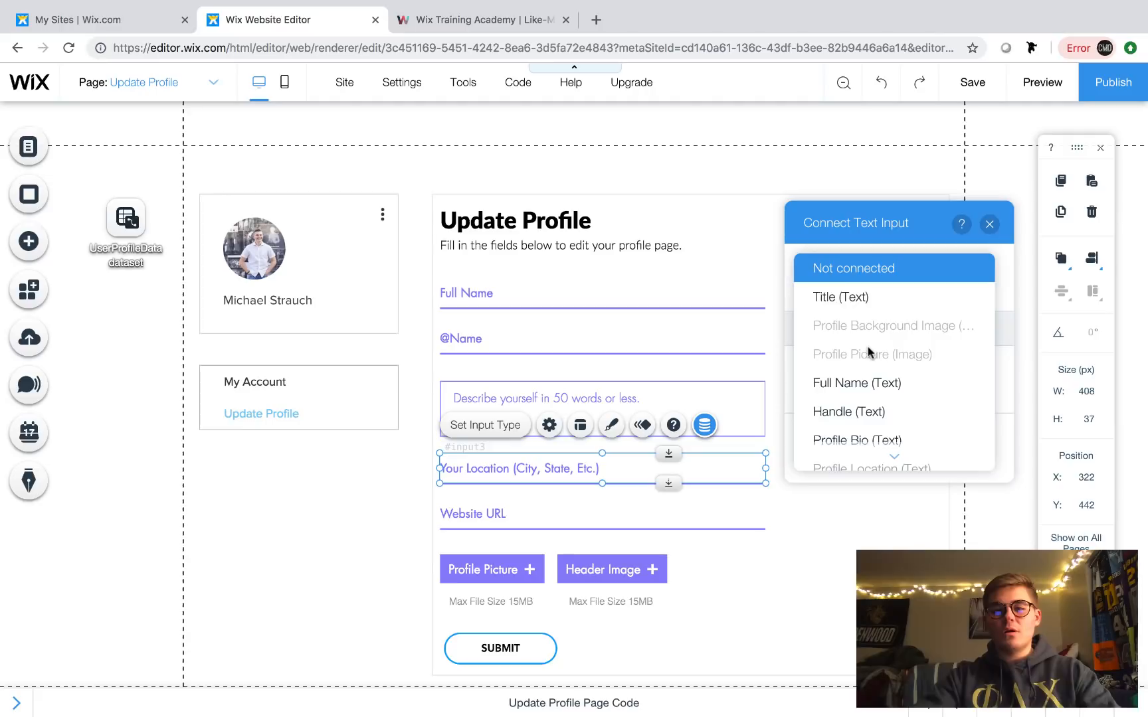
scroll(884, 390, "down", 2)
left_click(882, 382)
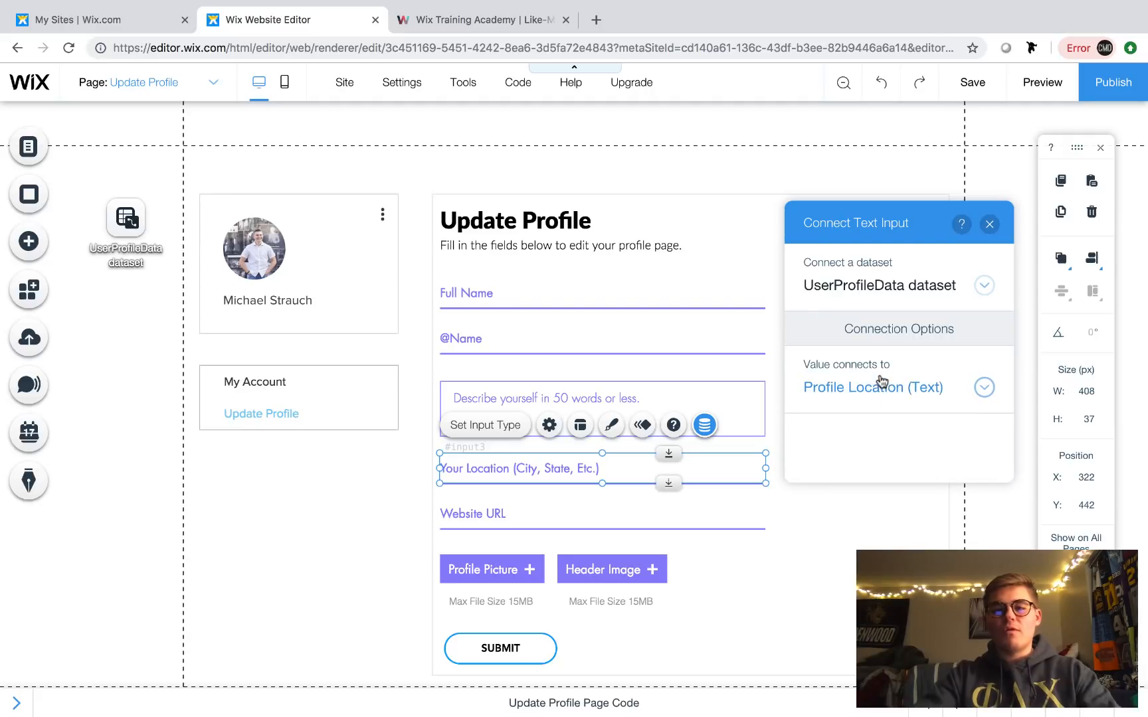
left_click(989, 224)
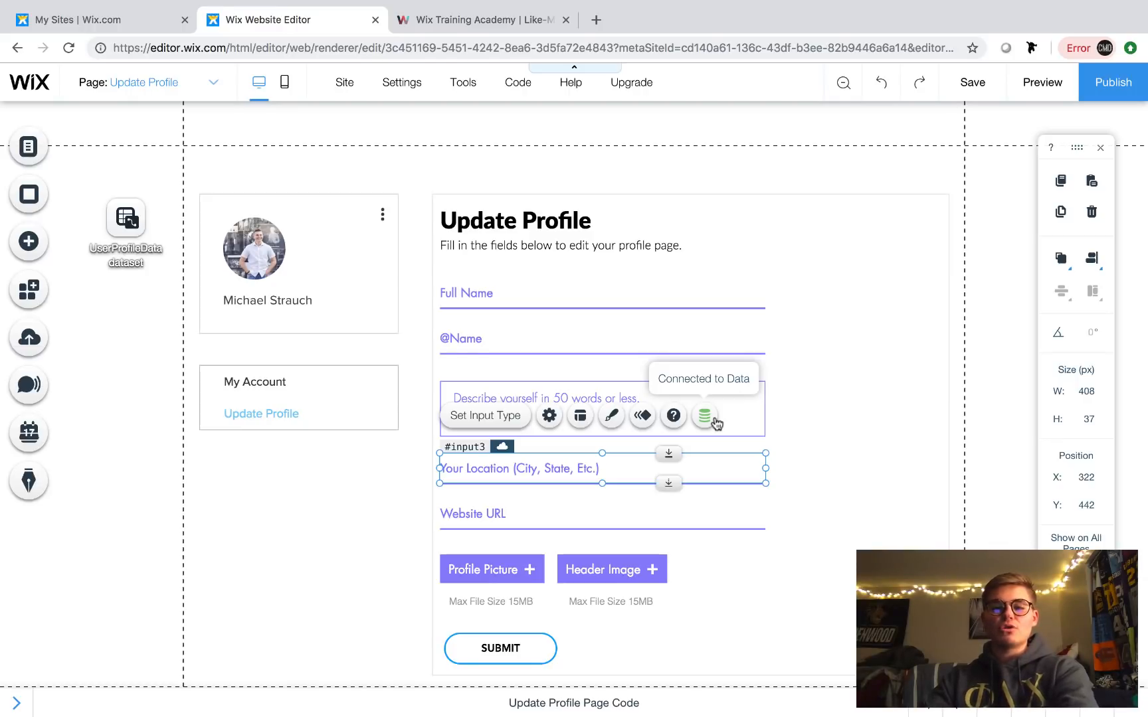
- Link the Website URL input's value to the Profile Website (URL) dataset field
left_click(659, 520)
left_click(707, 473)
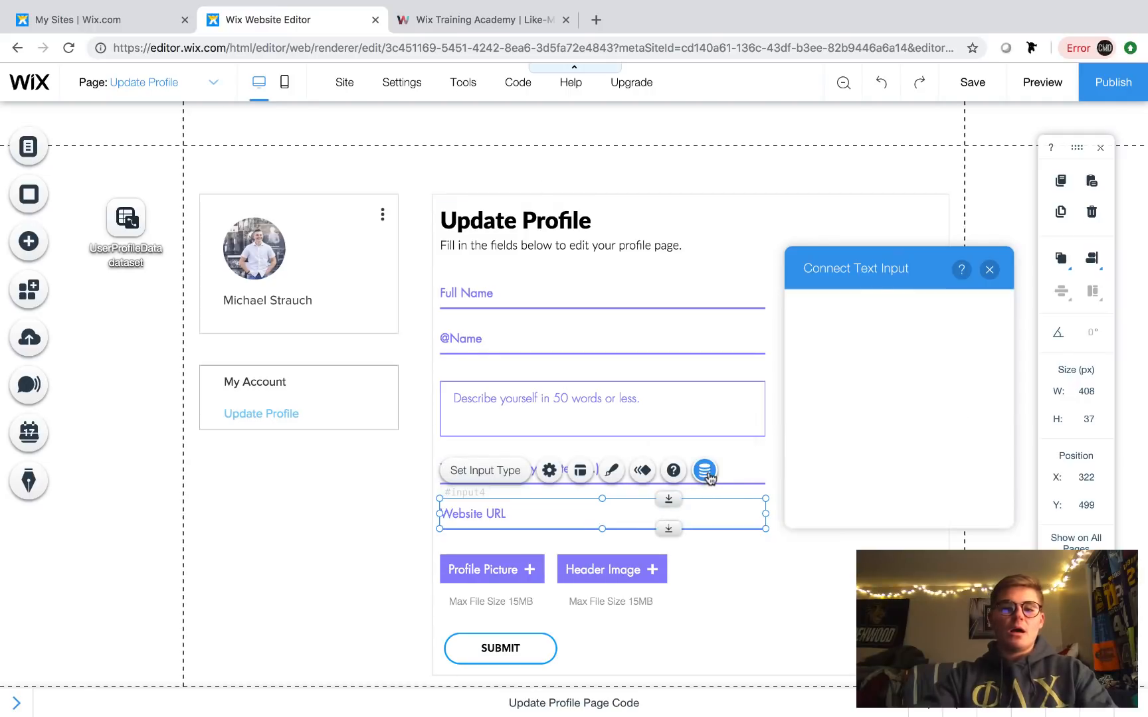
left_click(863, 432)
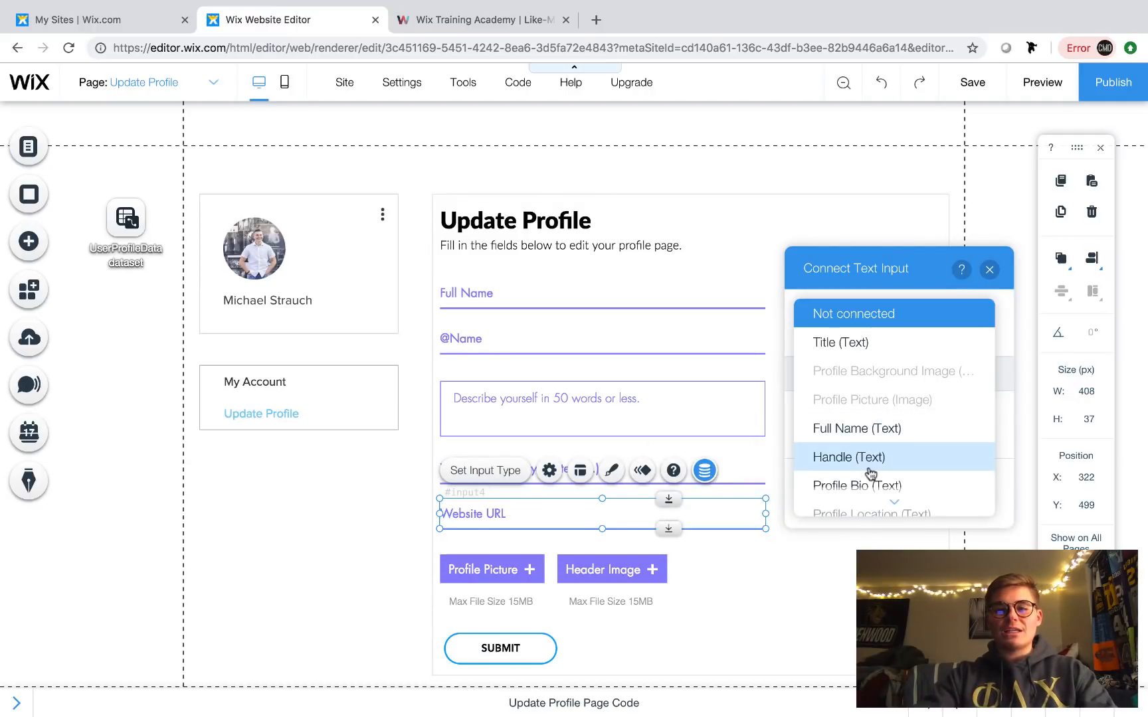
scroll(880, 465, "down", 3)
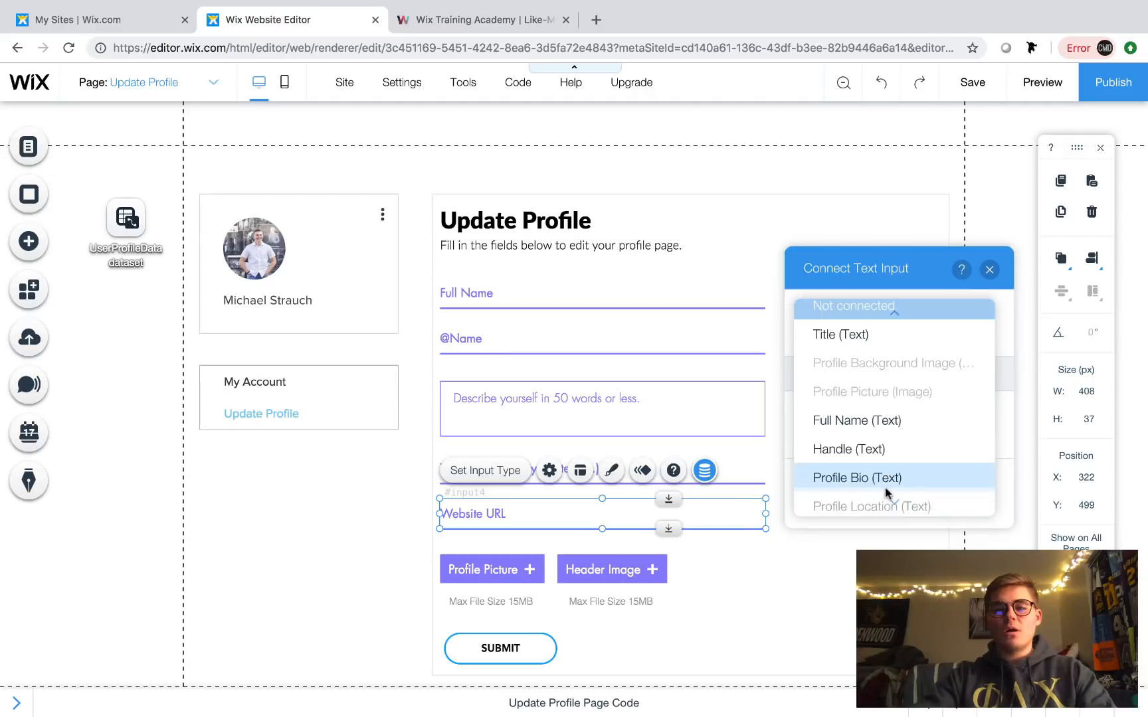
left_click(887, 450)
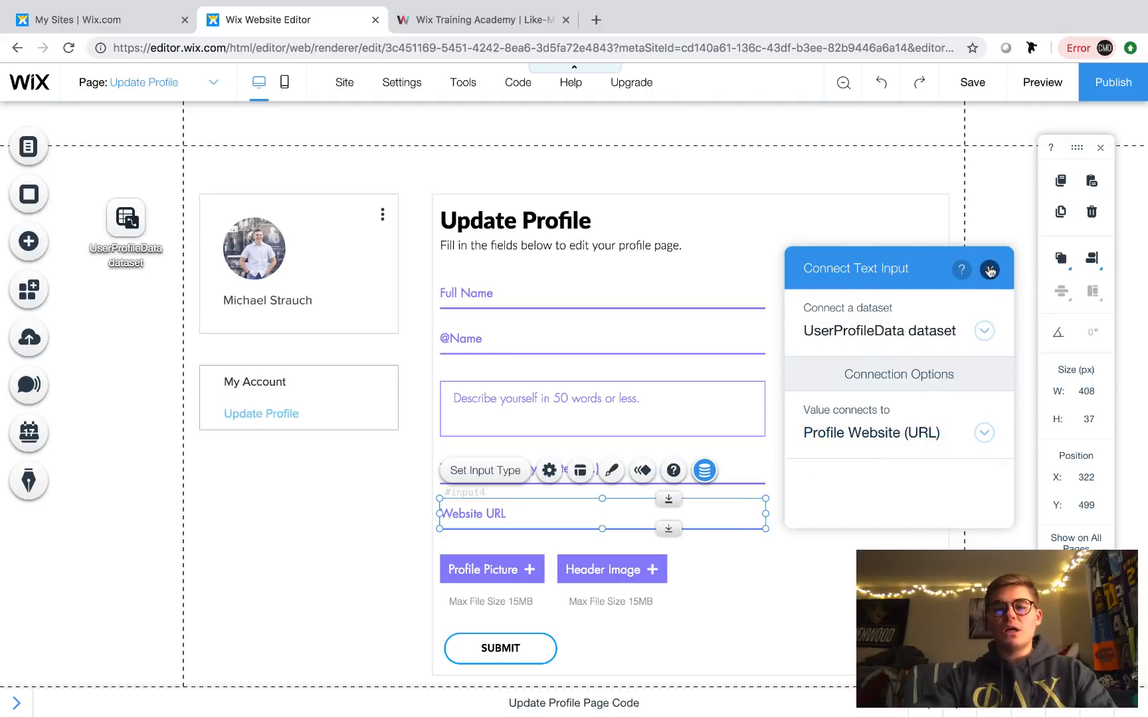
left_click(989, 271)
left_click(493, 583)
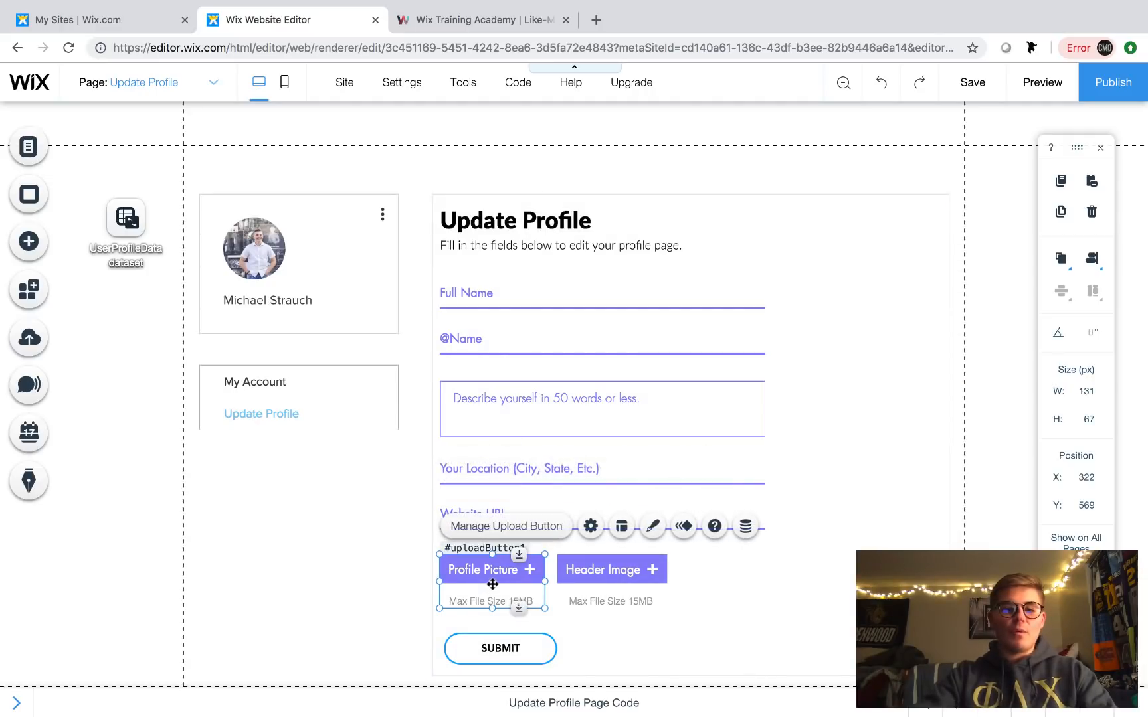
- Connect the Profile Picture upload button to the Profile Picture (Image) field
left_click(746, 527)
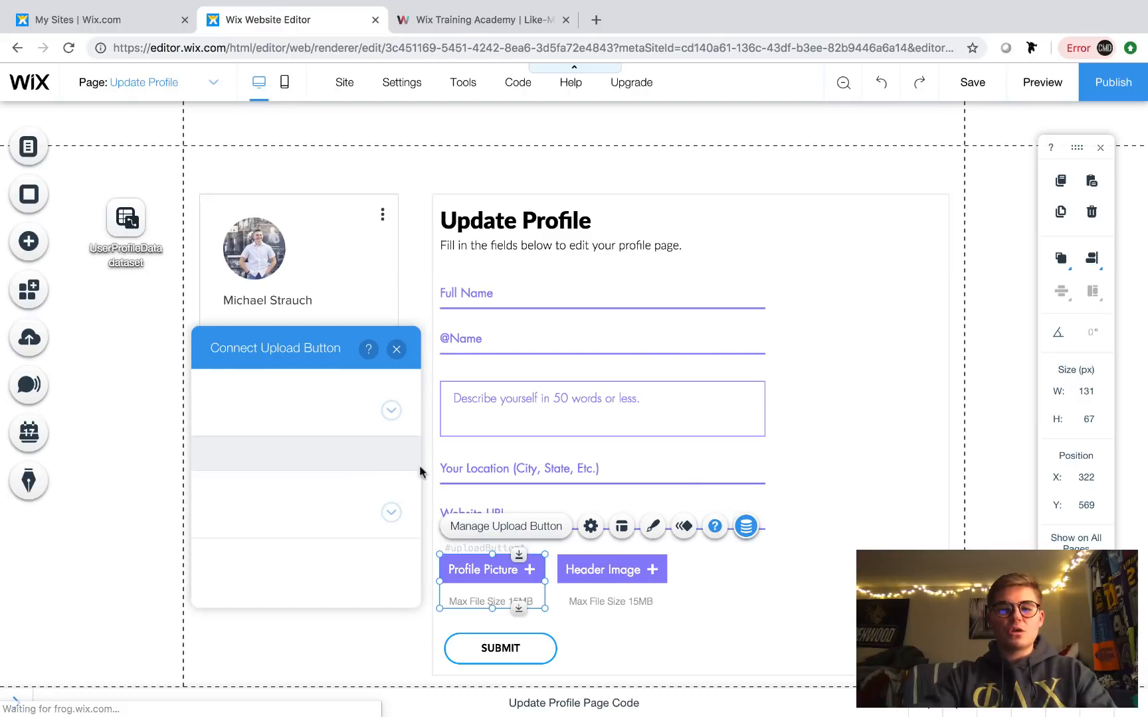
left_click(269, 515)
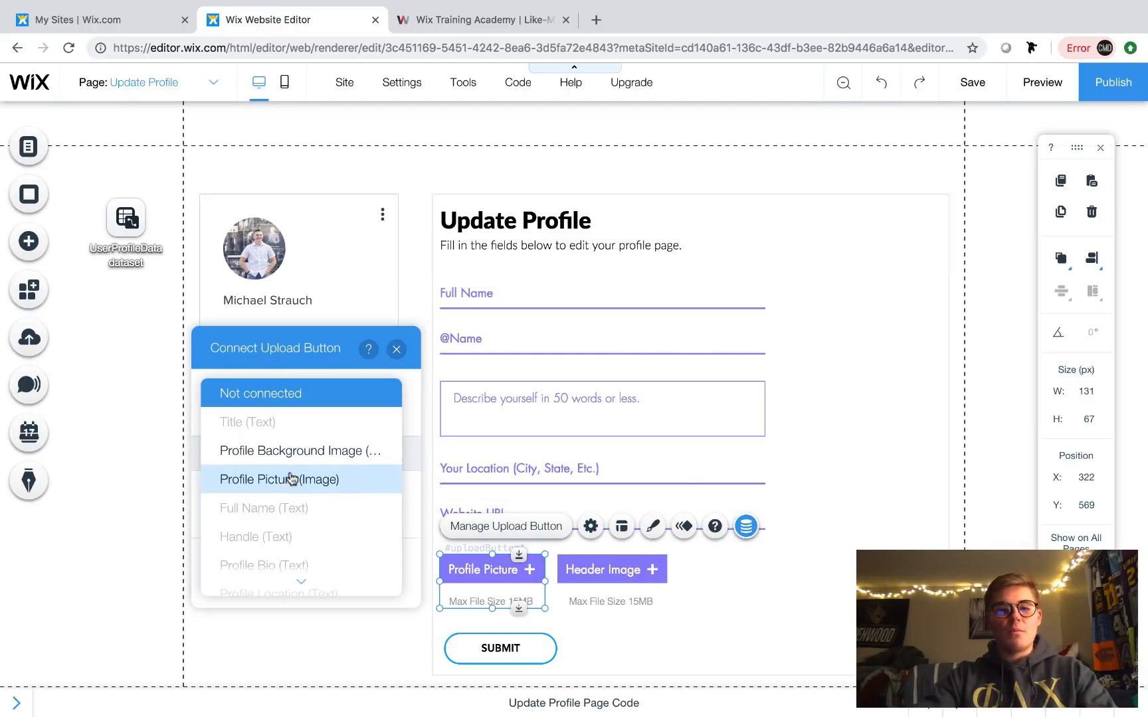
left_click(292, 480)
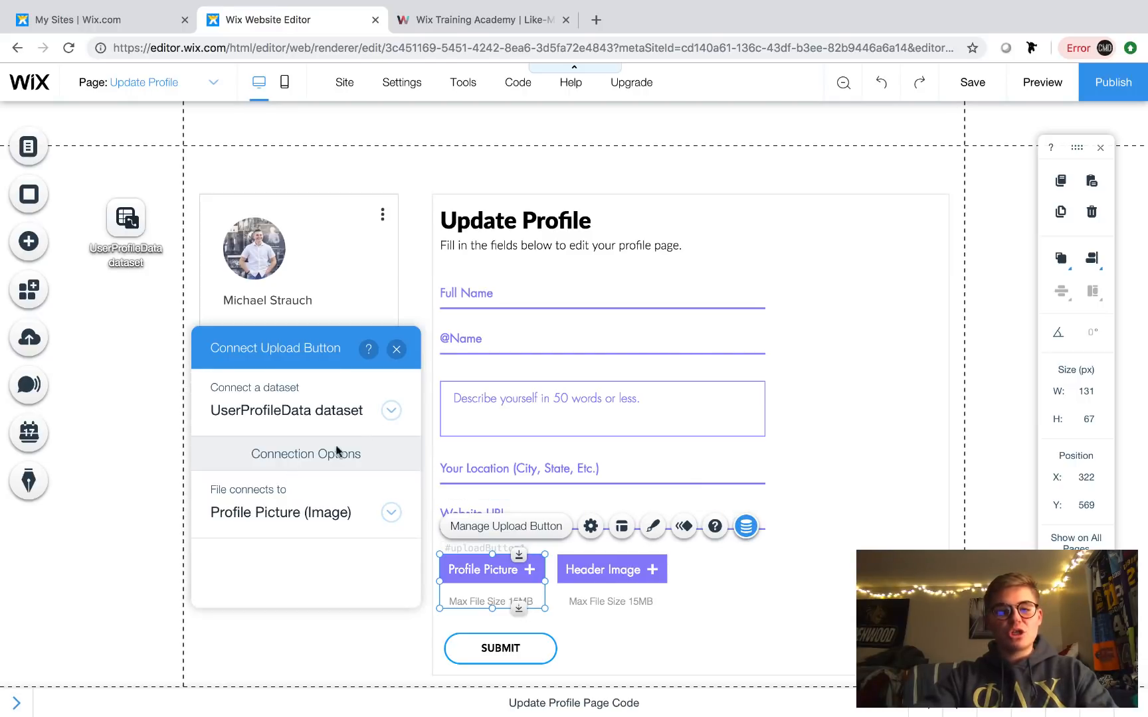
left_click(396, 350)
- Connect the Header Image upload button to the Profile Background Image (Image) field
left_click(625, 593)
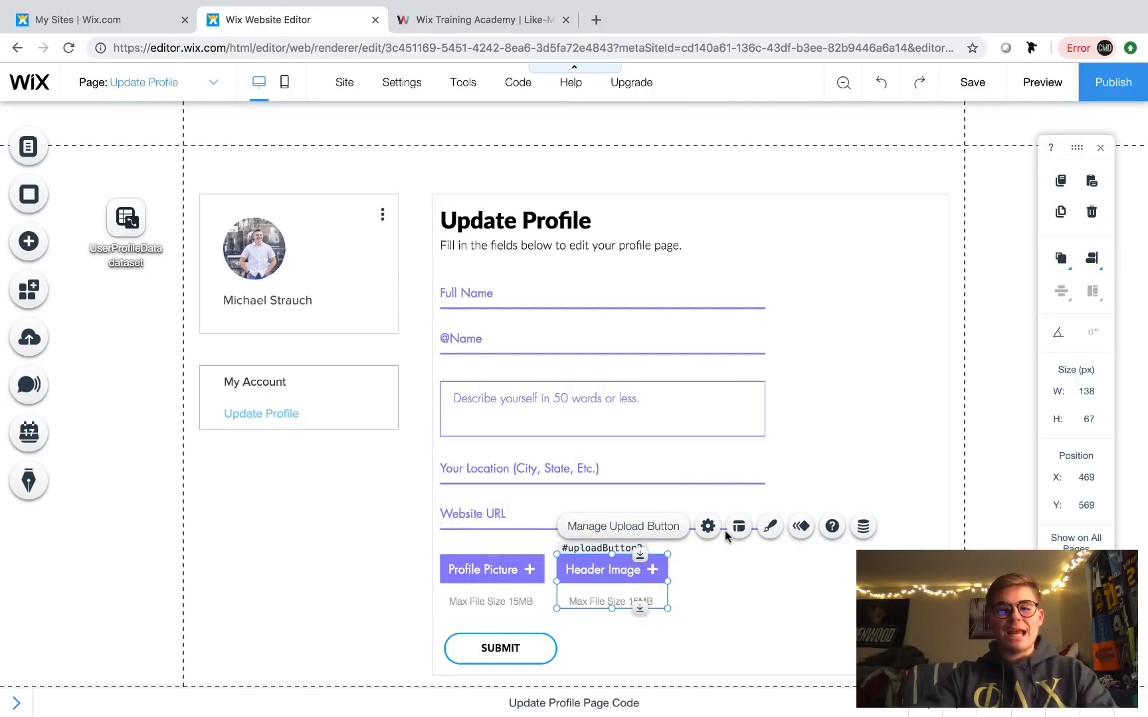
left_click(863, 526)
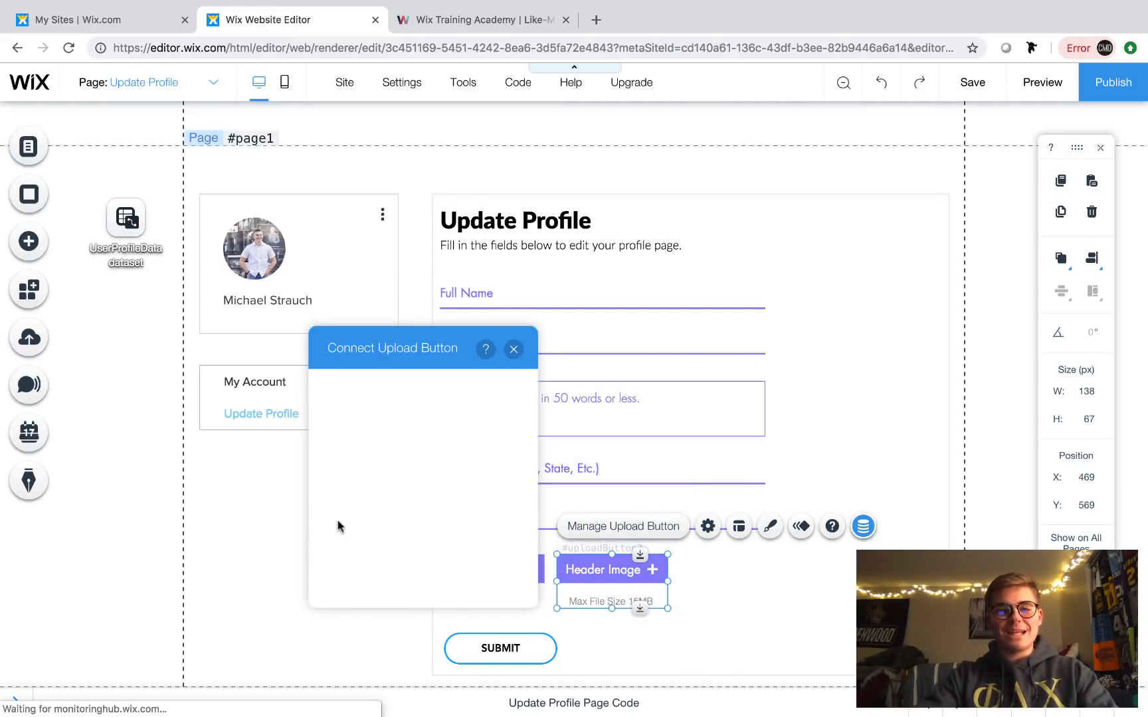
left_click(379, 510)
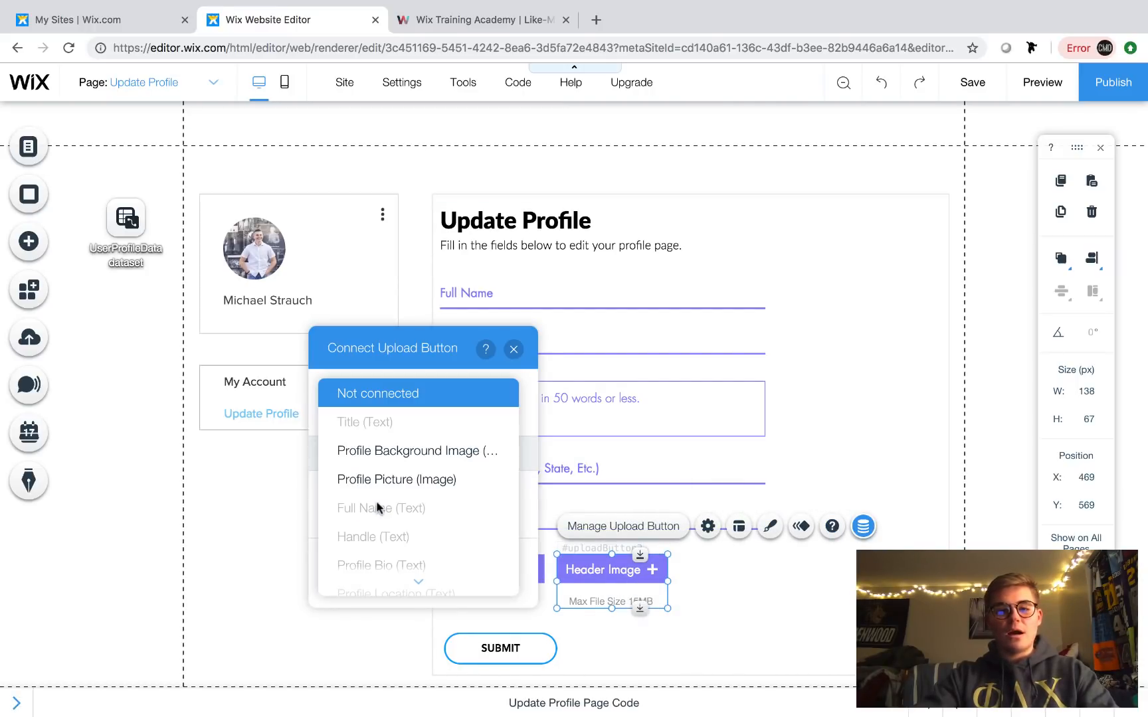
left_click(403, 457)
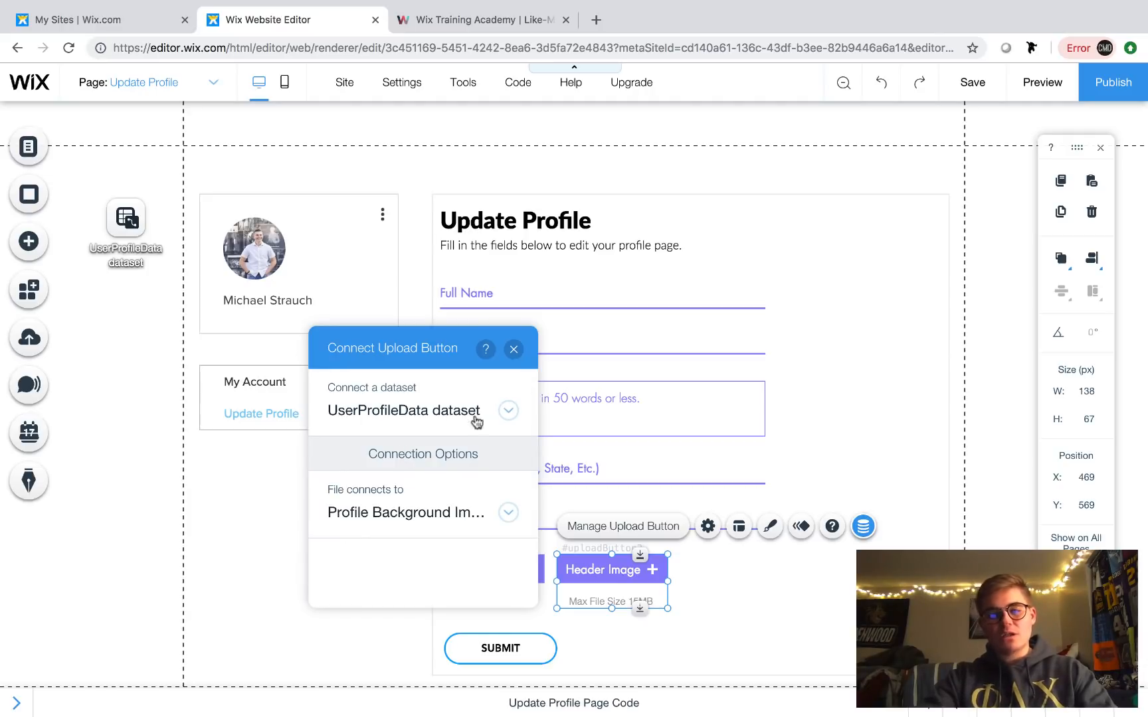
left_click(514, 350)
left_click(633, 600)
scroll(635, 602, "down", 1)
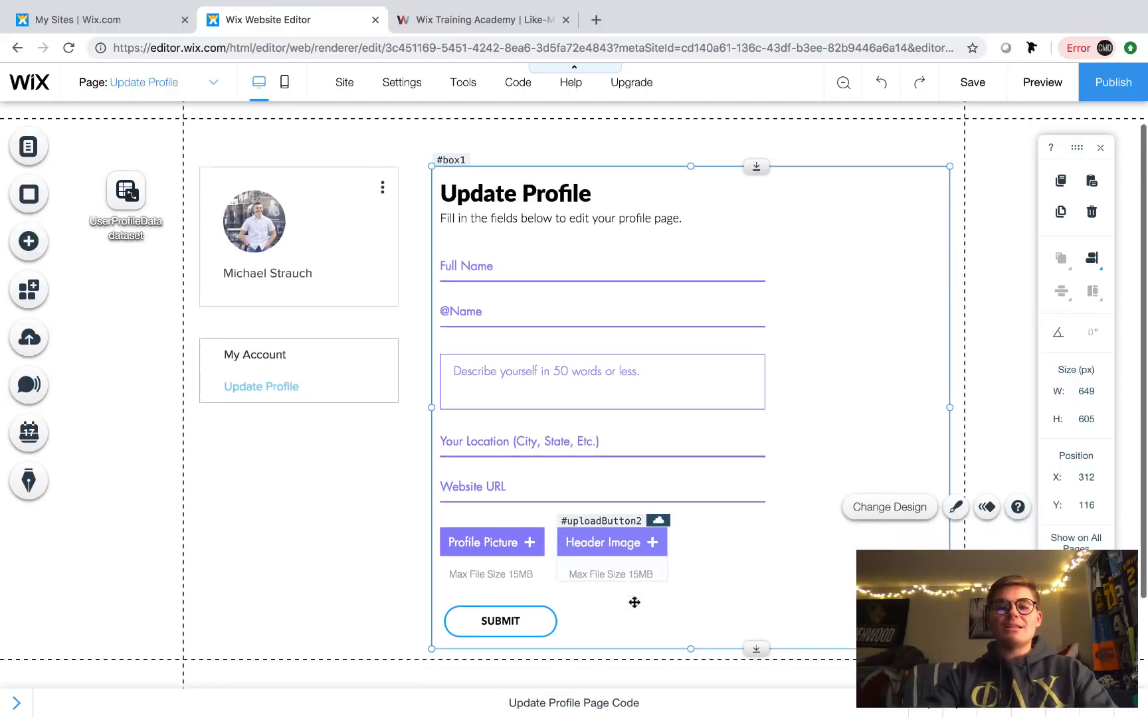
- Set the SUBMIT button's link to Submit the UserProfileData dataset and add a success message
scroll(634, 602, "down", 1)
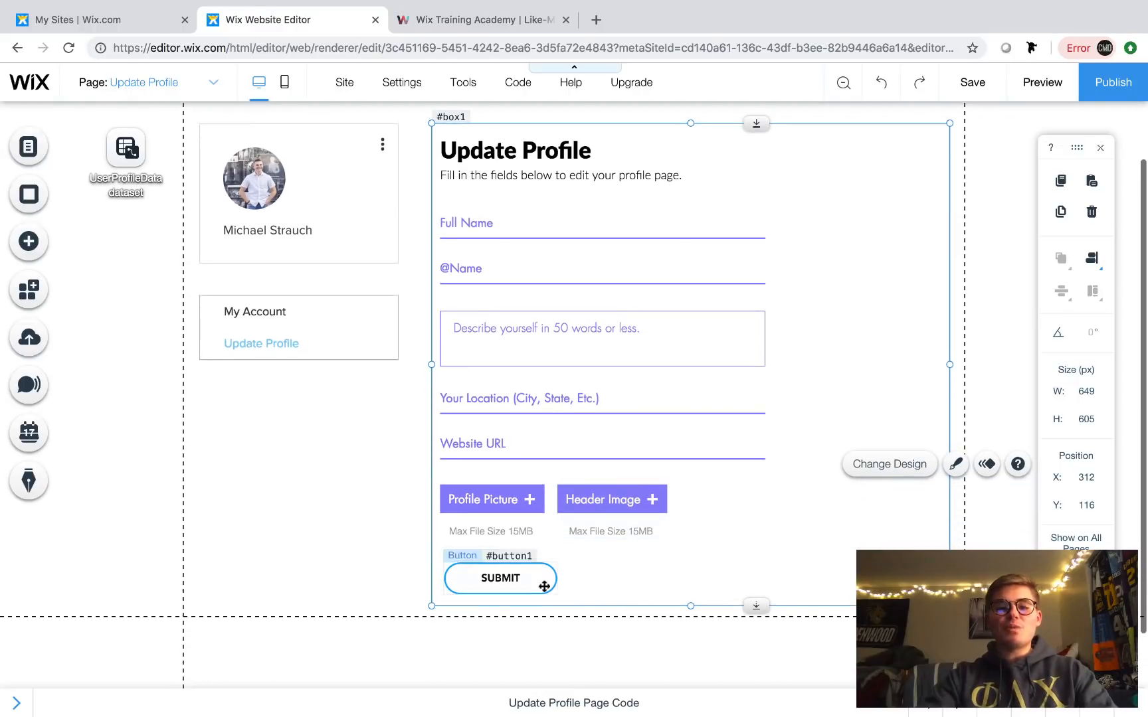
left_click(488, 578)
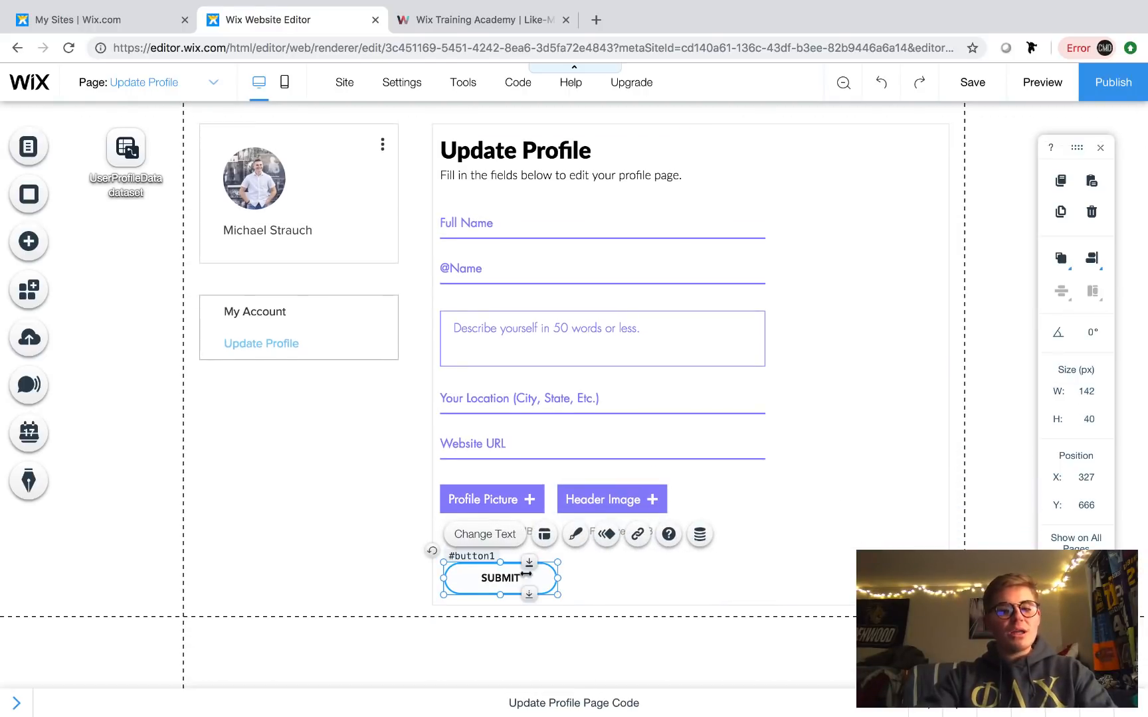
left_click(700, 536)
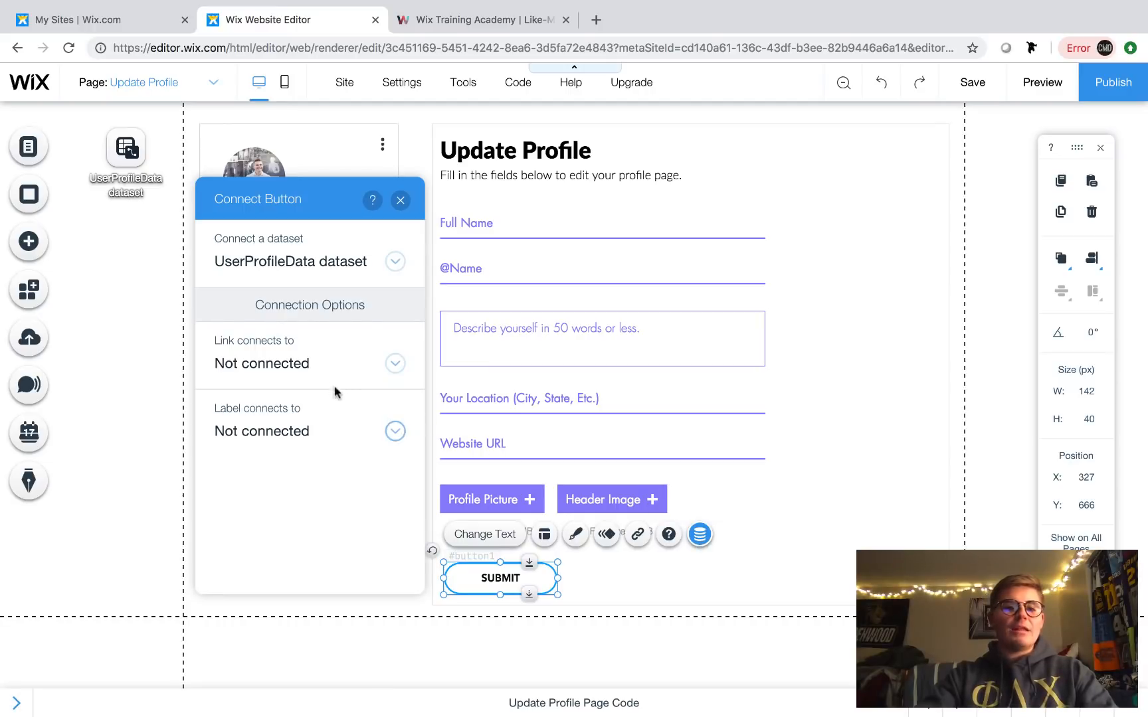
left_click(305, 365)
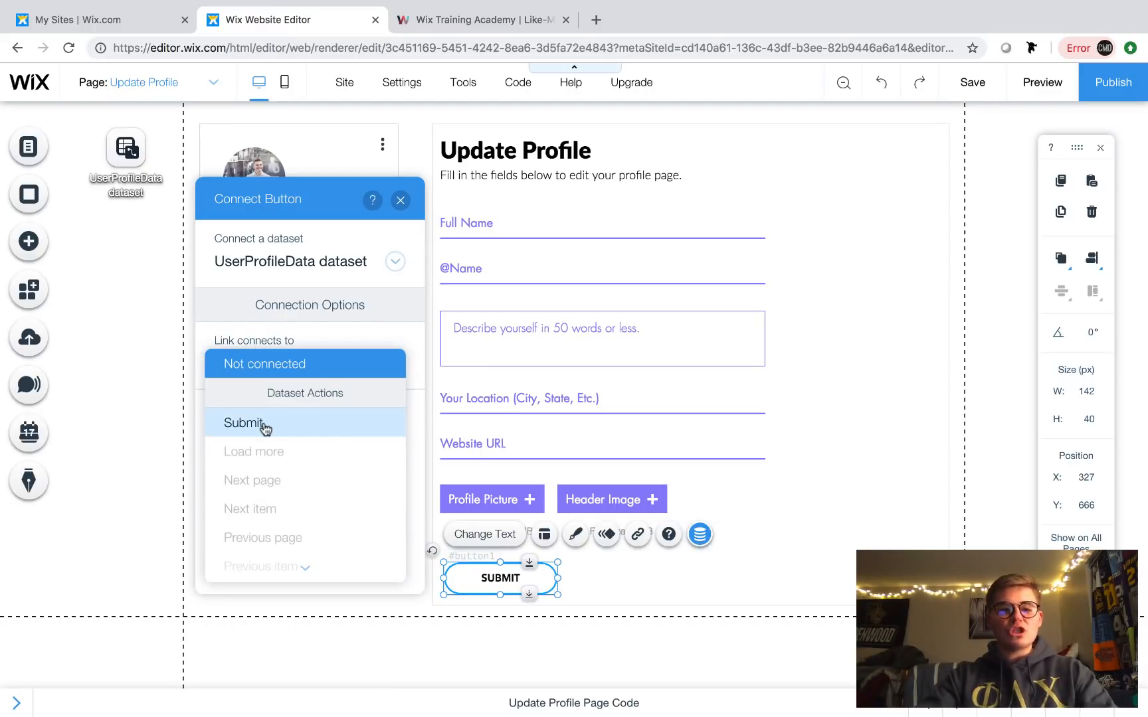
left_click(242, 423)
scroll(348, 491, "down", 1)
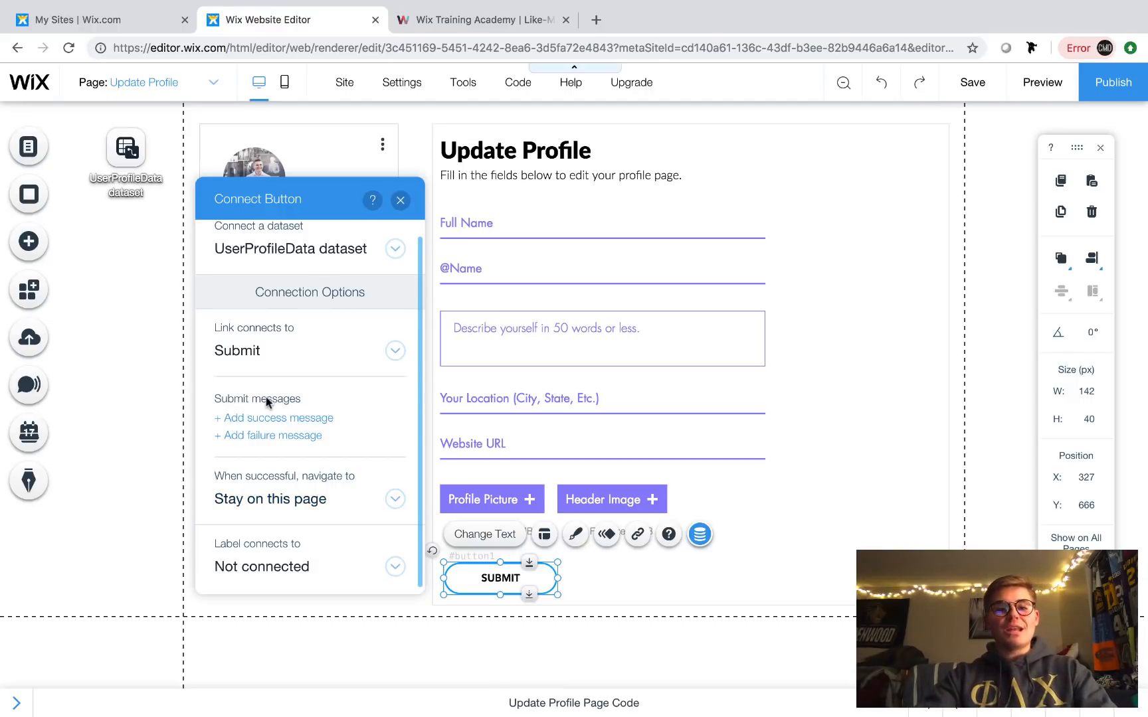
left_click(269, 418)
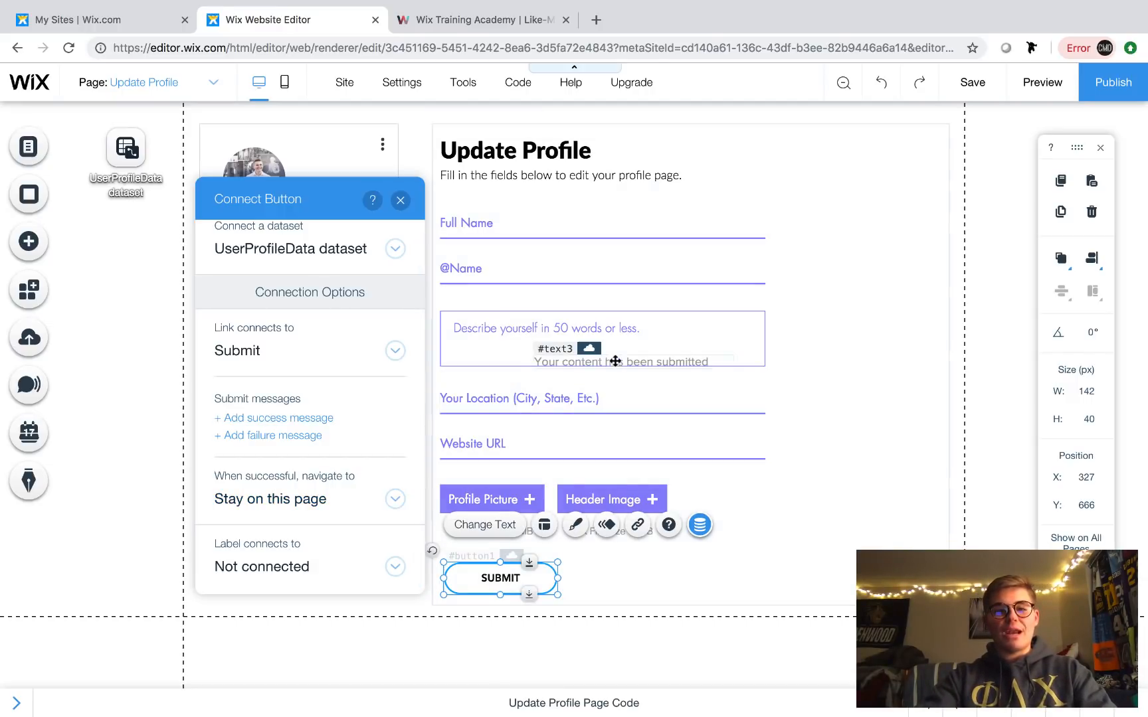
- Move the success message below SUBMIT and extend the form box and page downward
left_click_drag(616, 361, 534, 554)
left_click(741, 601)
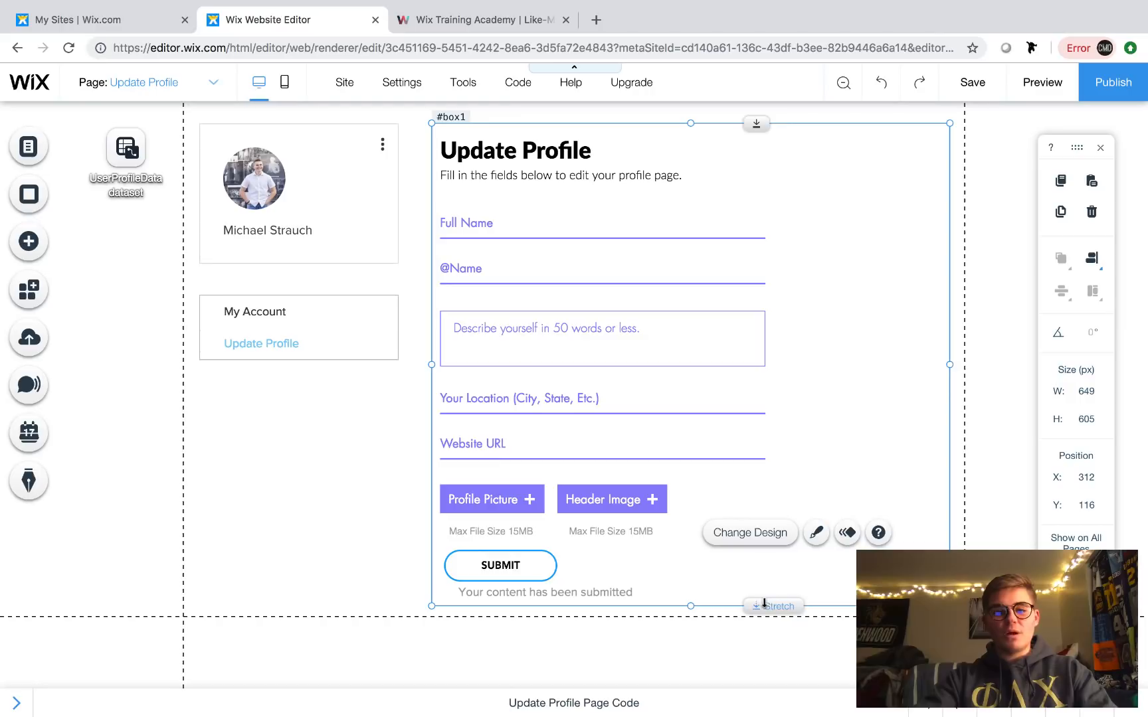
left_click_drag(764, 627, 764, 634)
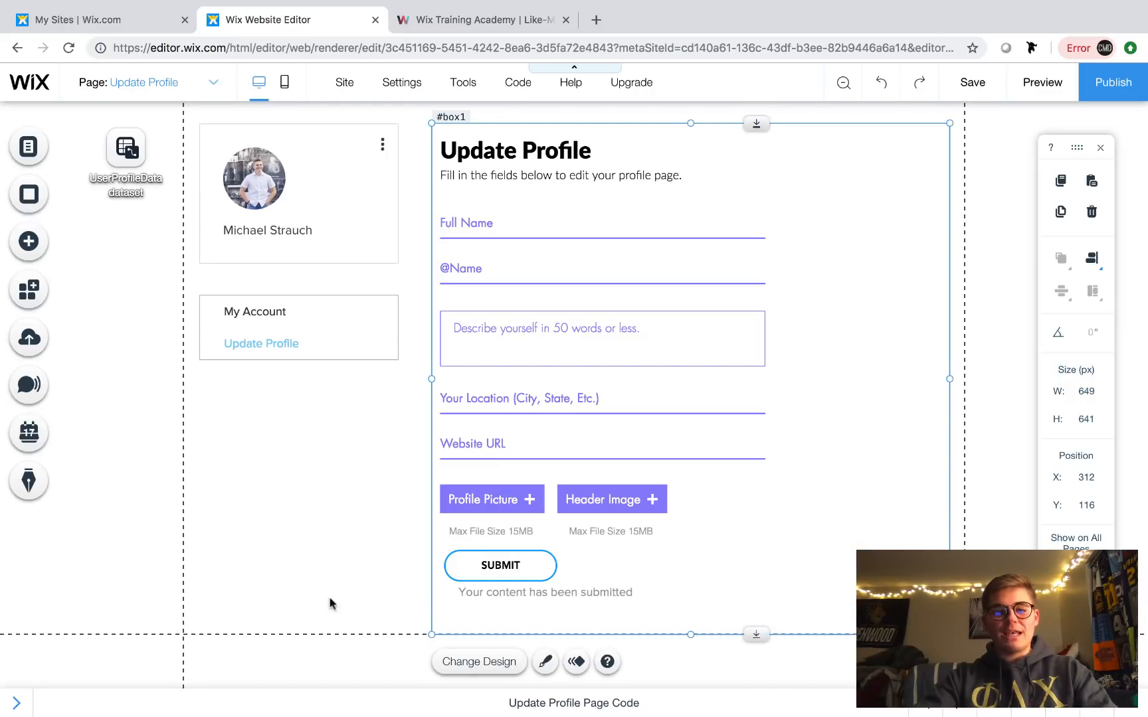
left_click(287, 589)
left_click_drag(643, 631, 643, 675)
- Reposition SUBMIT and the success message, widening the message box to 286 px
left_click_drag(522, 592, 509, 611)
left_click(649, 553)
left_click(502, 562)
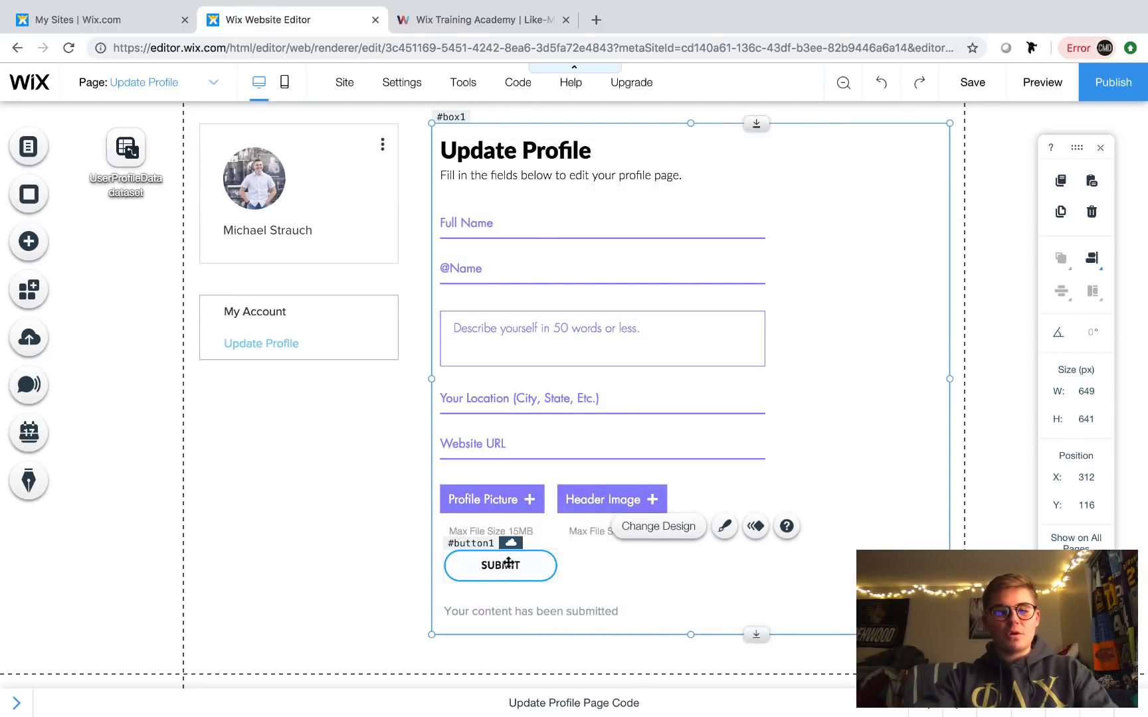
left_click_drag(502, 562, 508, 578)
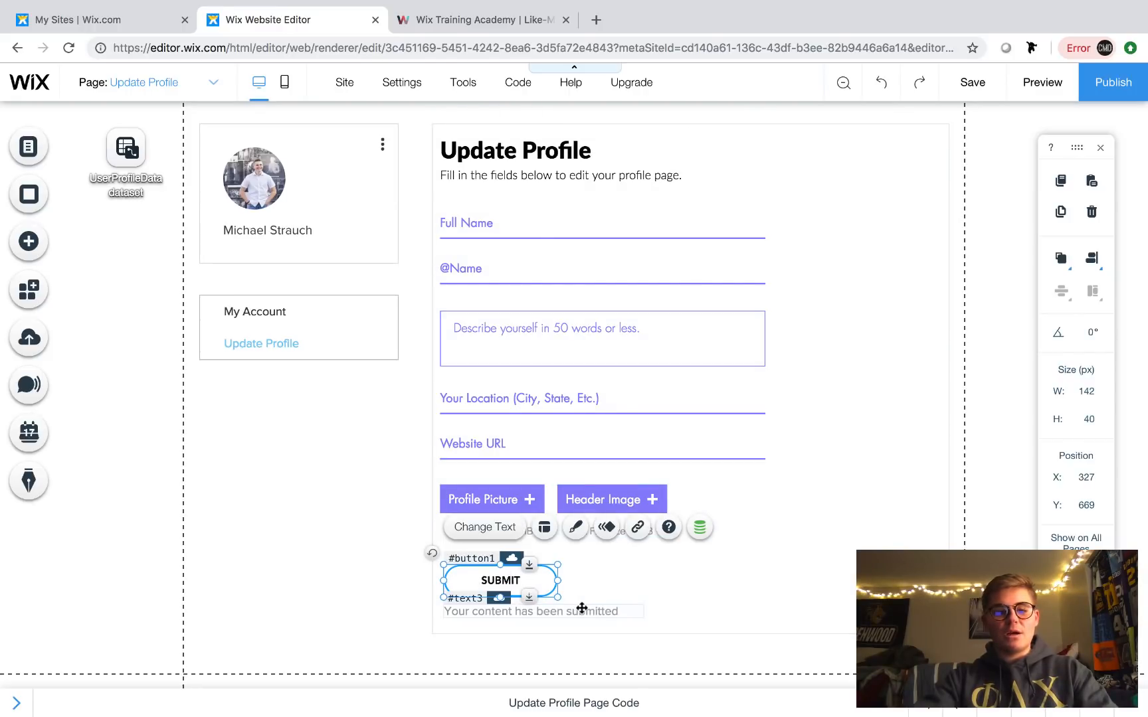
left_click(581, 610)
left_click_drag(661, 610, 672, 610)
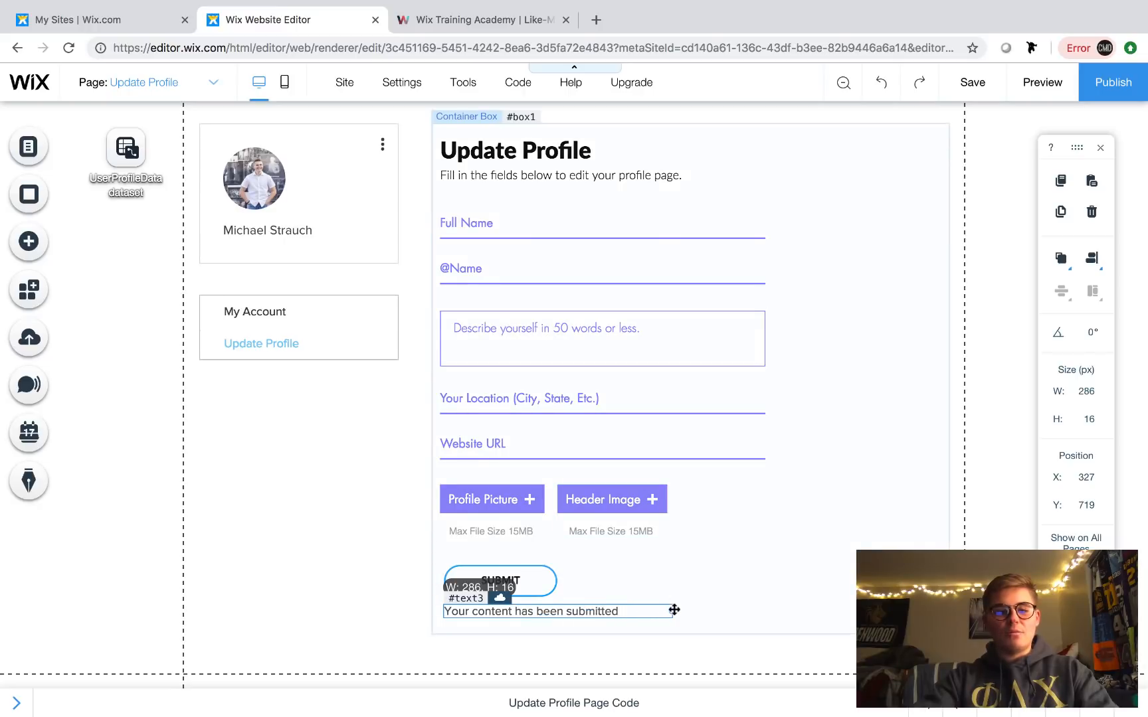
double_click(637, 609)
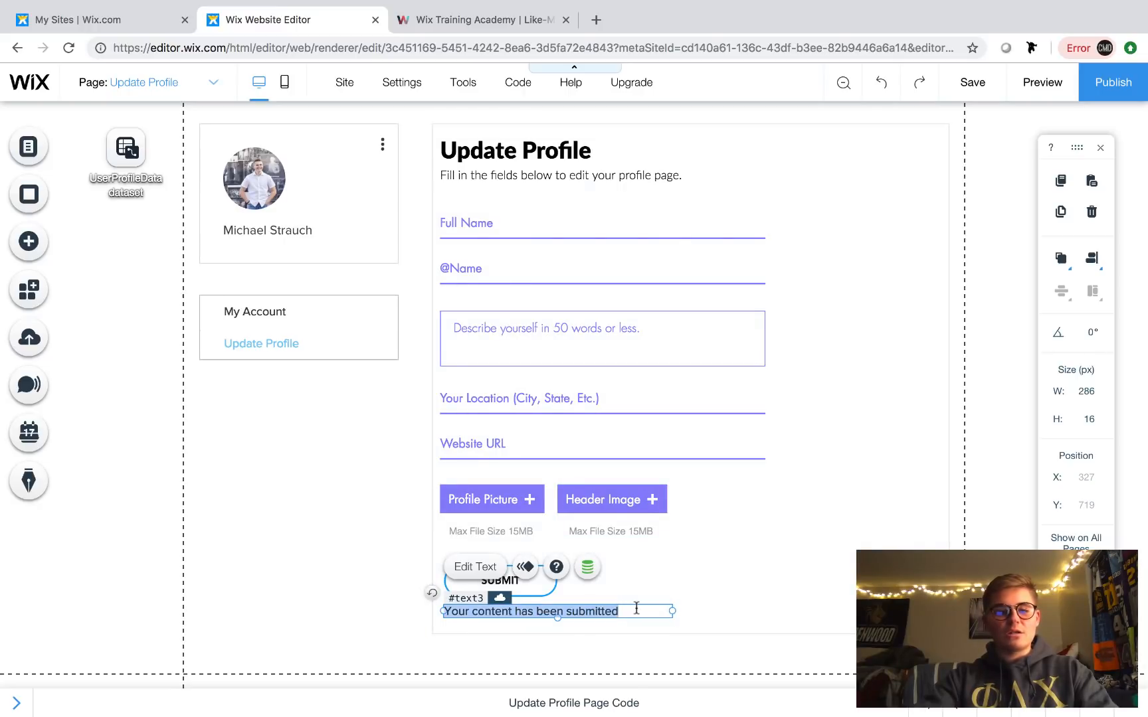
left_click(896, 180)
left_click(335, 521)
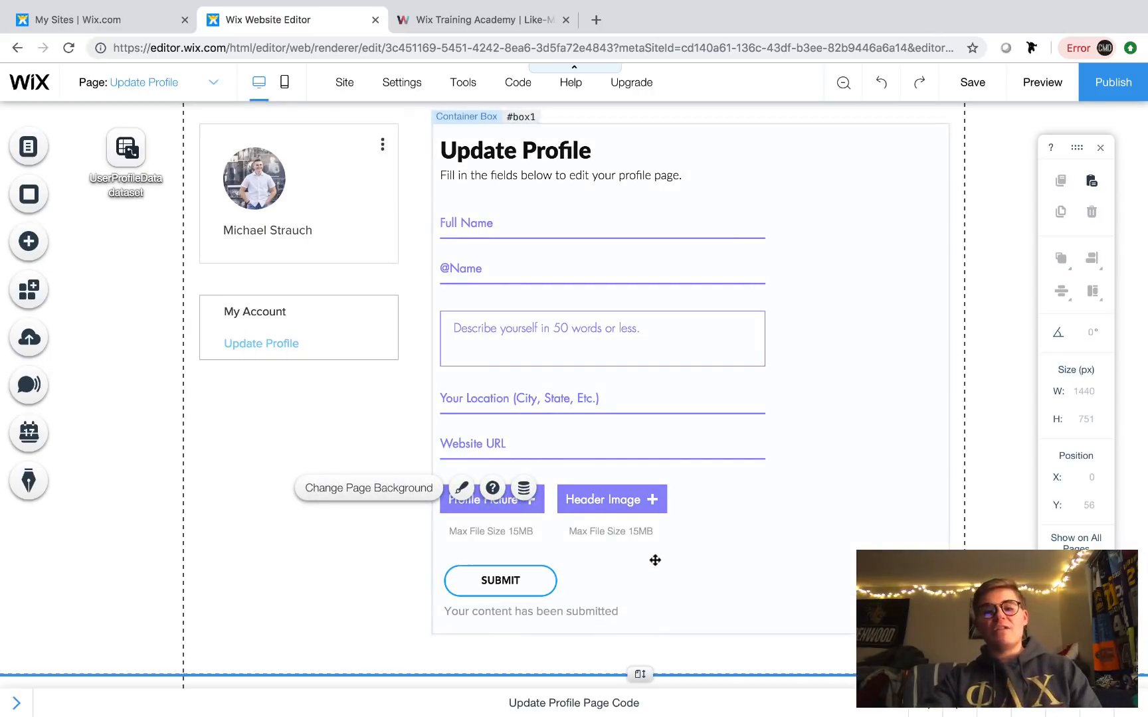
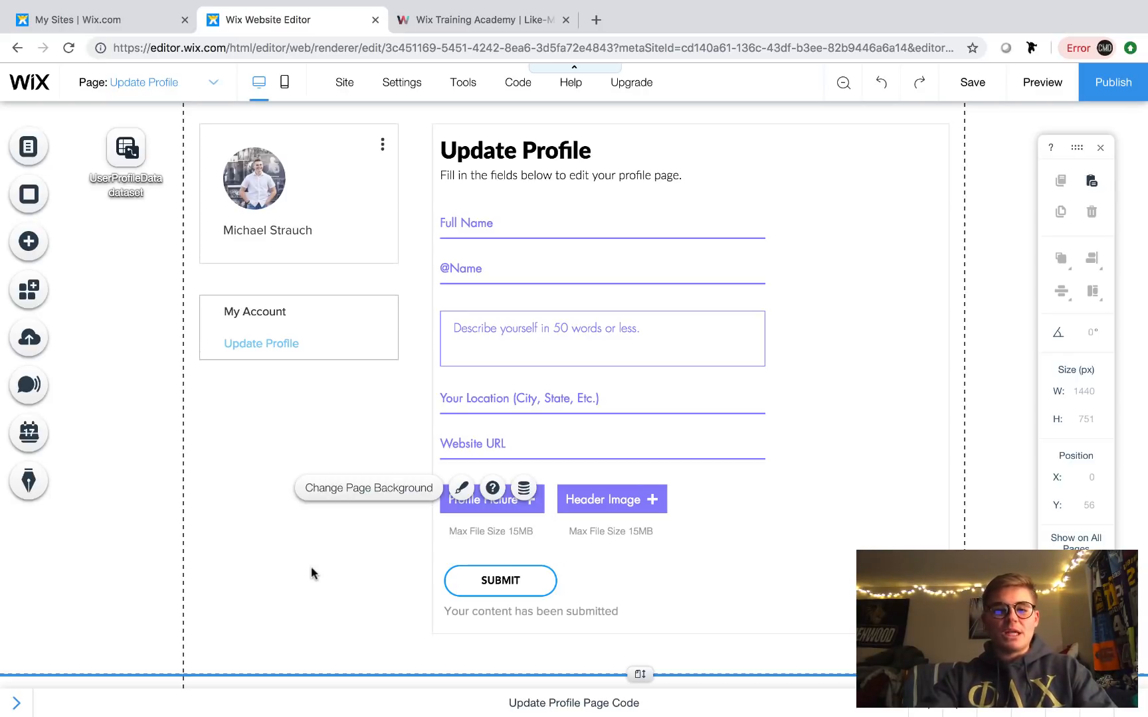
- Save the site with the finished Update Profile form and dismiss the saved confirmation
left_click(518, 583)
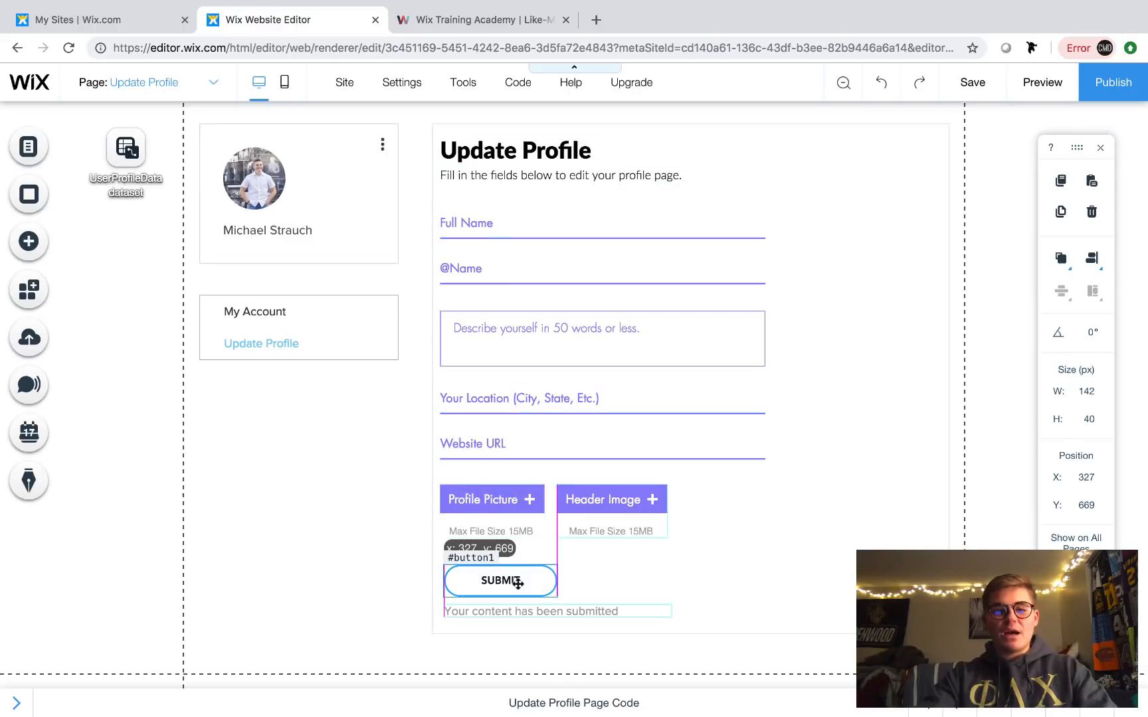
left_click(343, 571)
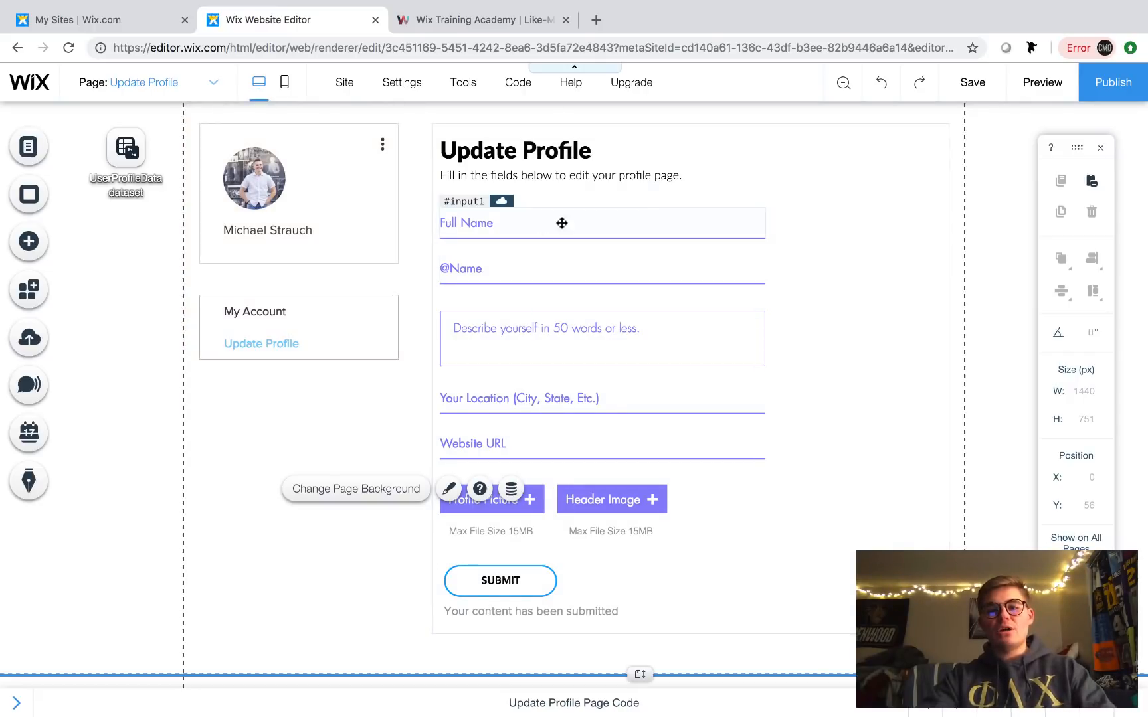
left_click(972, 83)
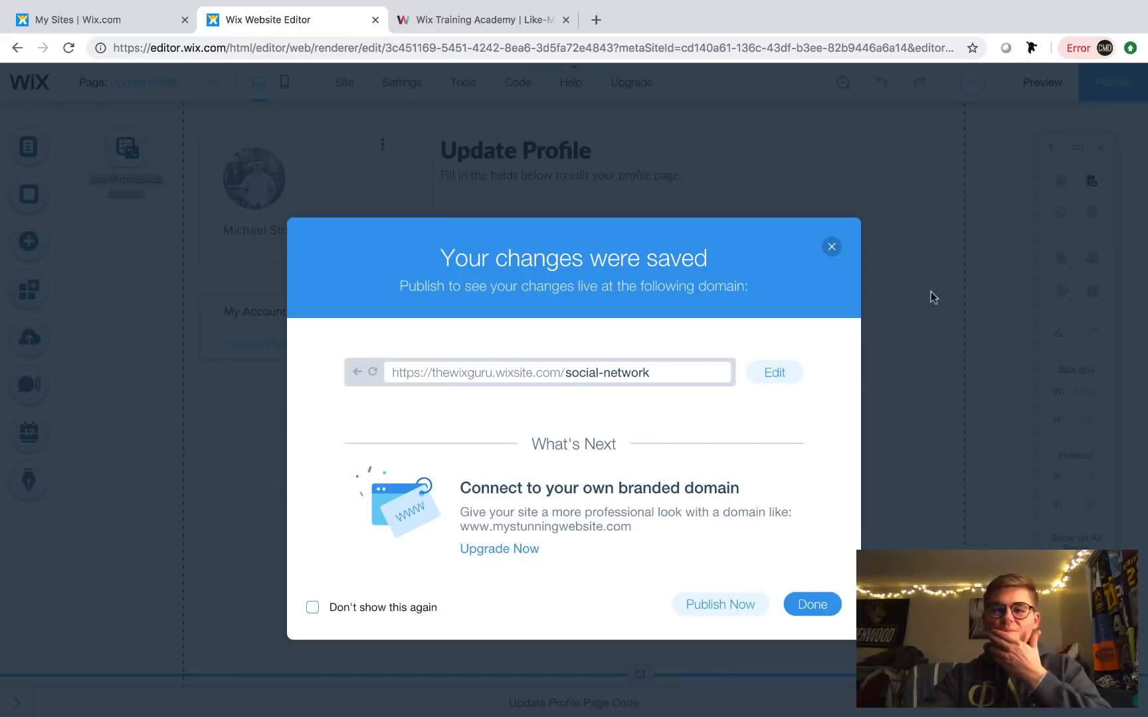
left_click(812, 605)
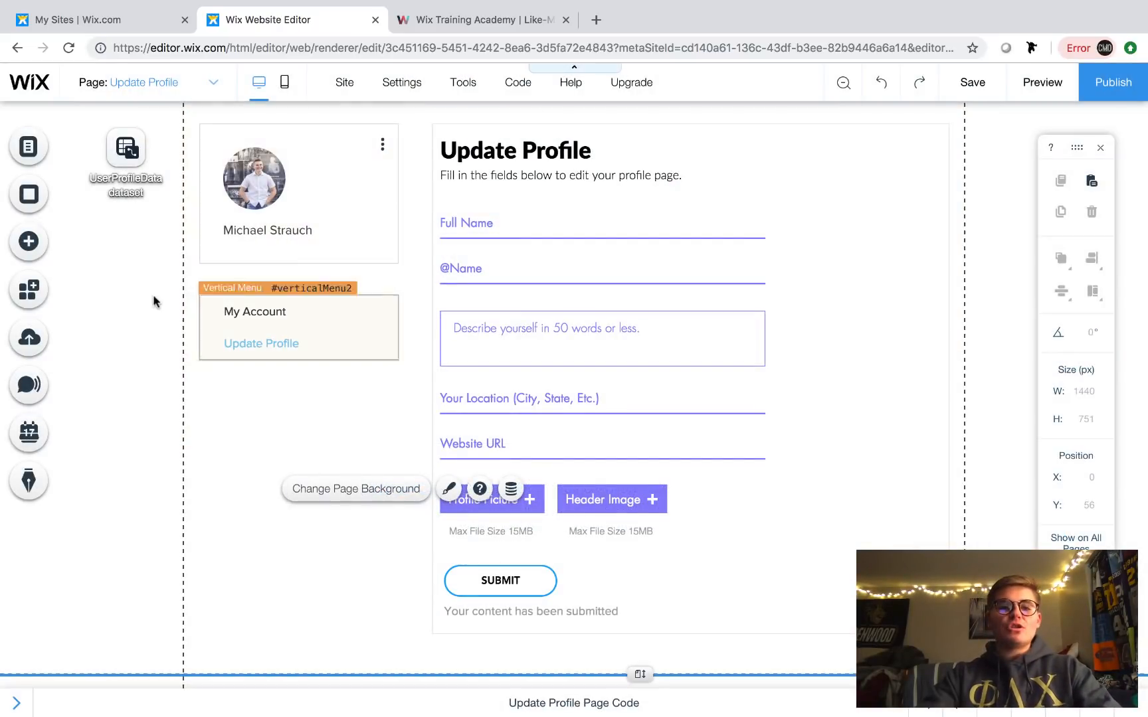
- On the UserProfileData (Title) page, link the Edit Profile button to Update Profile (Member)
left_click(179, 92)
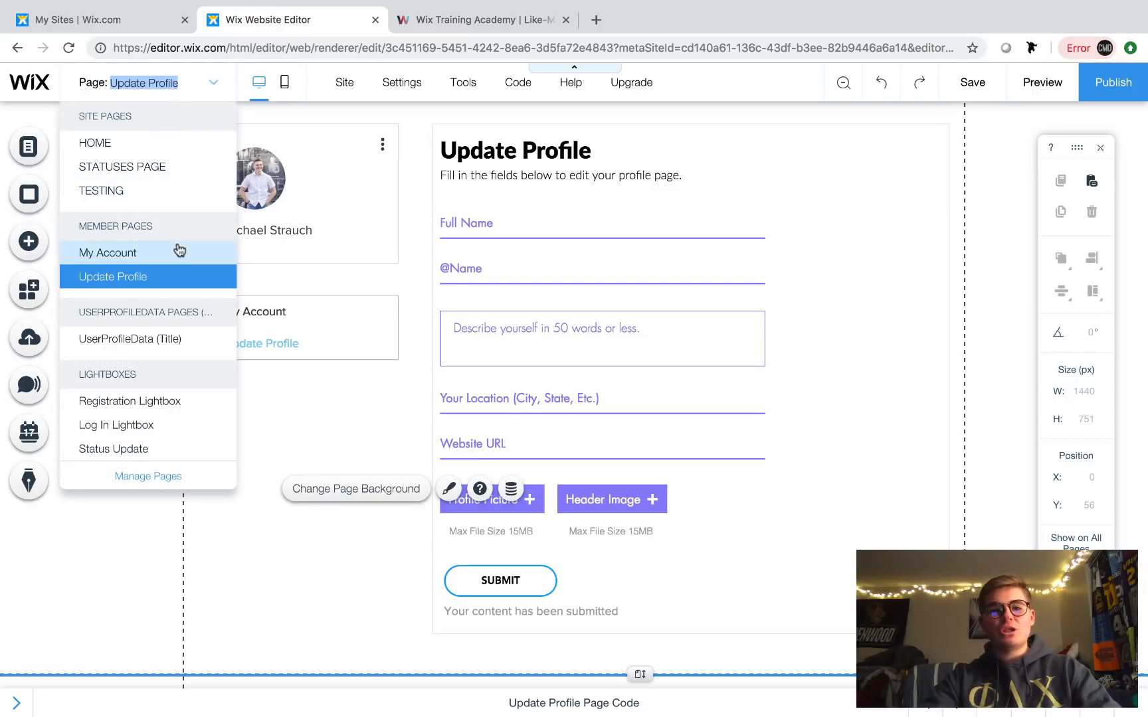
left_click(147, 340)
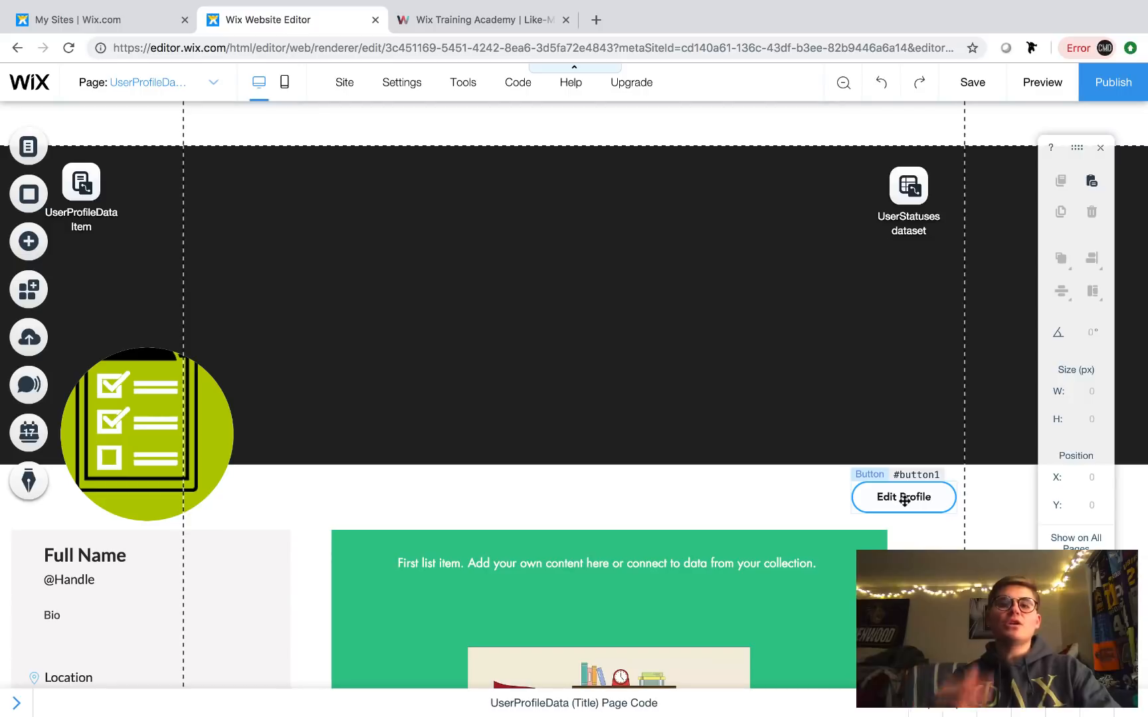
left_click(905, 501)
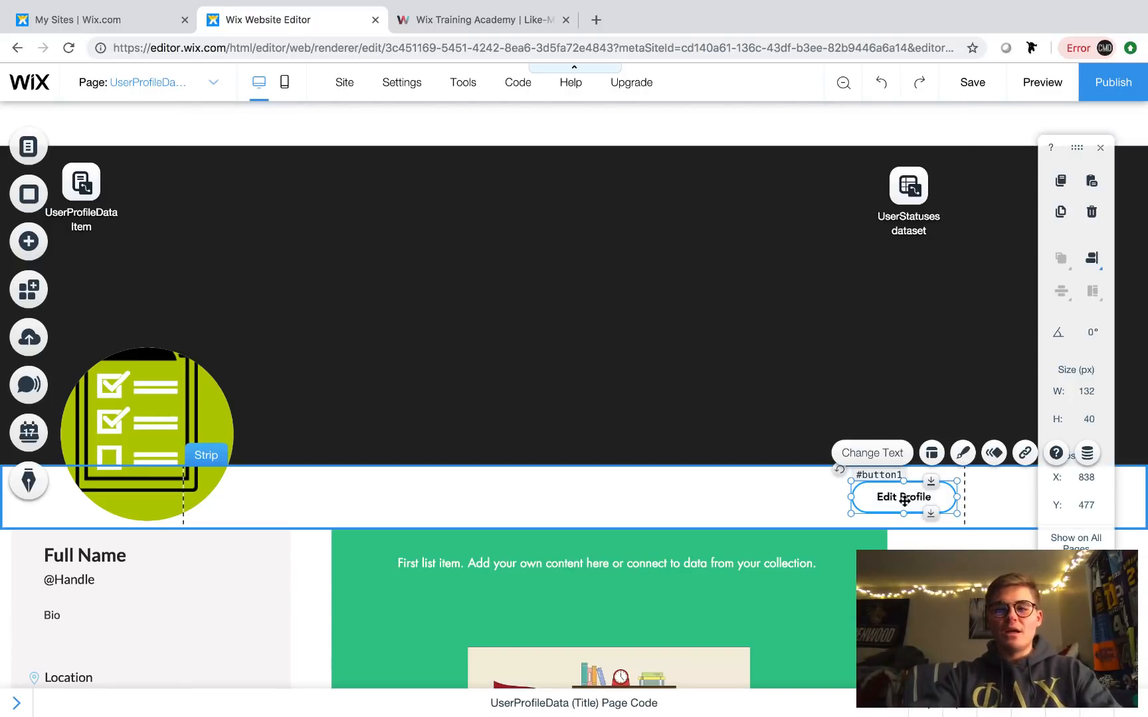
left_click(1025, 453)
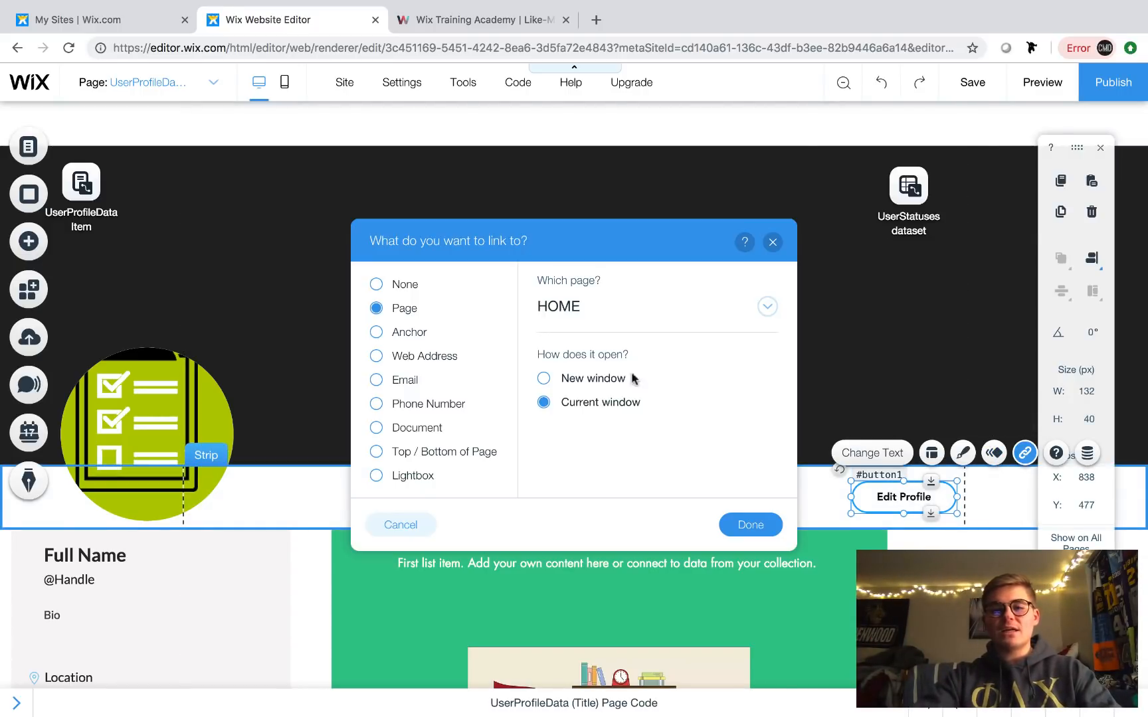
left_click(623, 307)
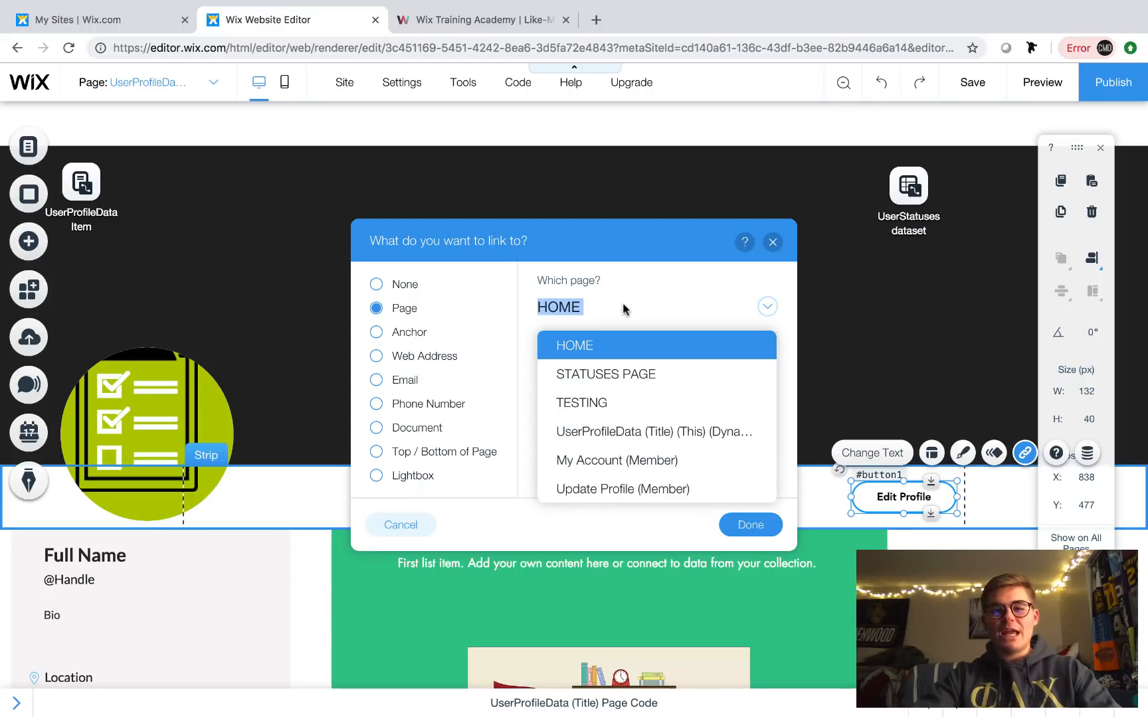
left_click(646, 491)
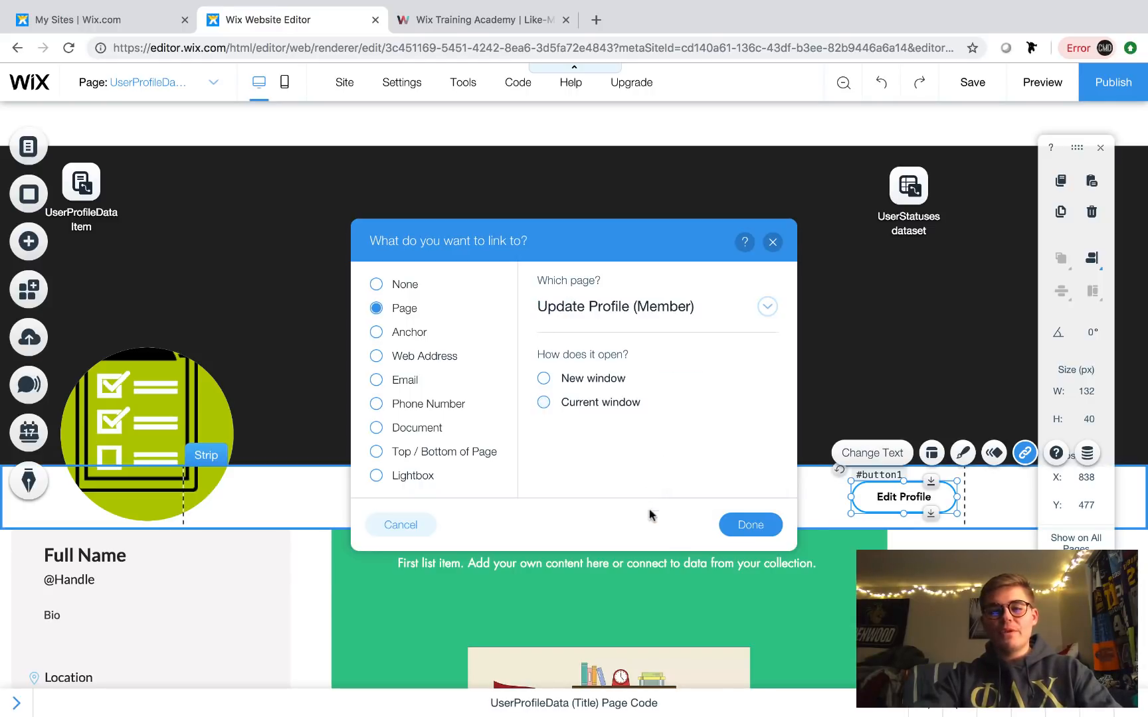
left_click(753, 532)
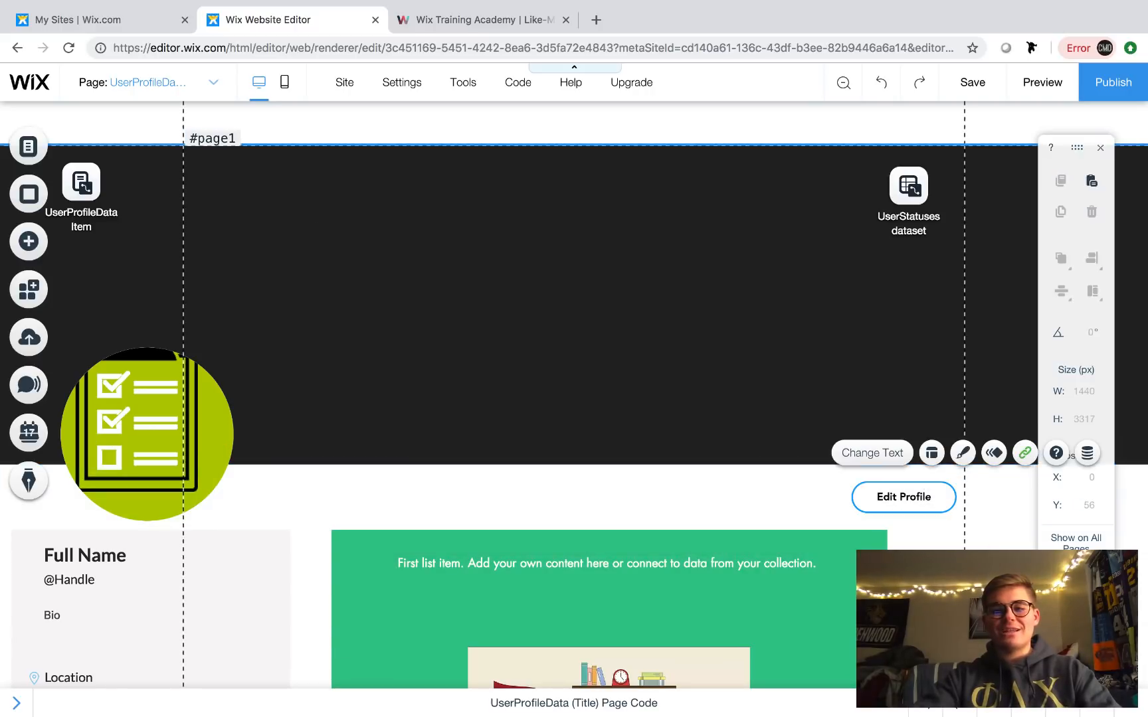
- Save the UserProfileData page changes and dismiss the confirmation
scroll(574, 395, "down", 3)
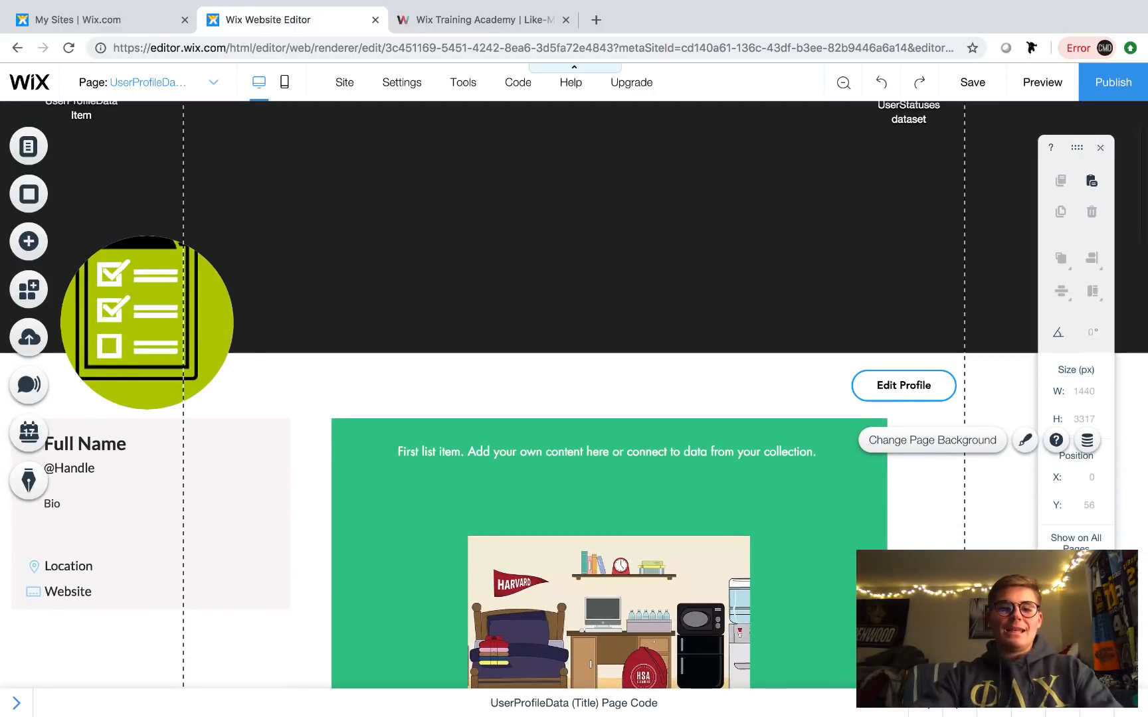
scroll(574, 395, "down", 2)
scroll(574, 395, "up", 5)
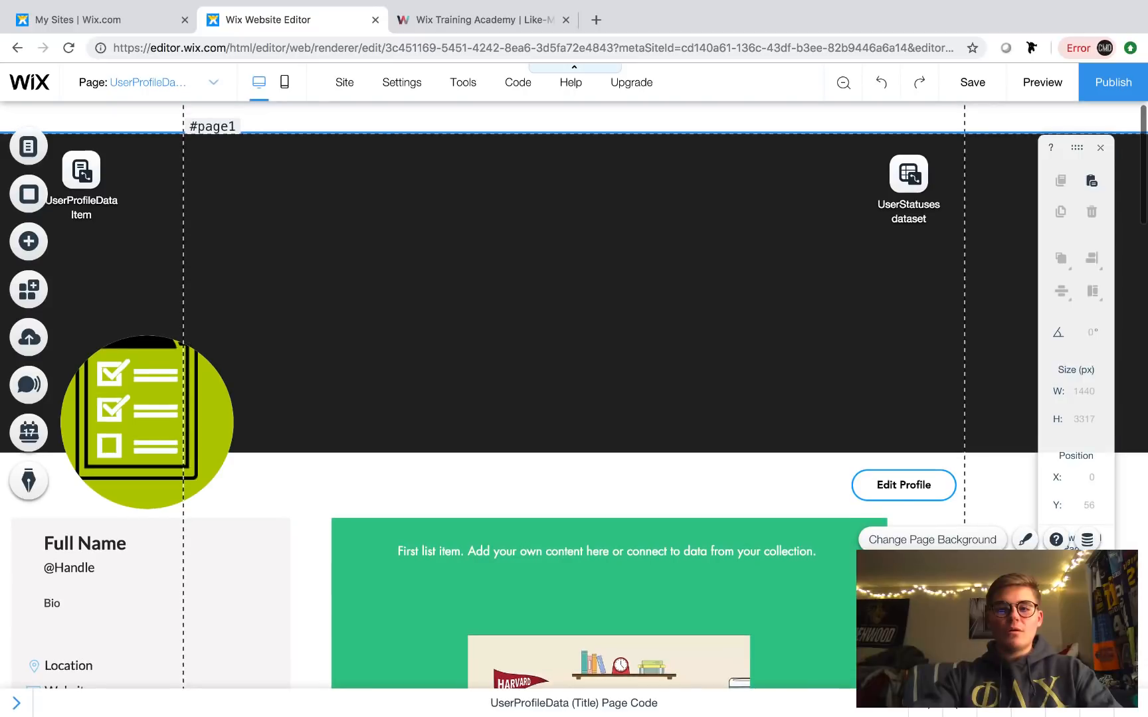
left_click(173, 540)
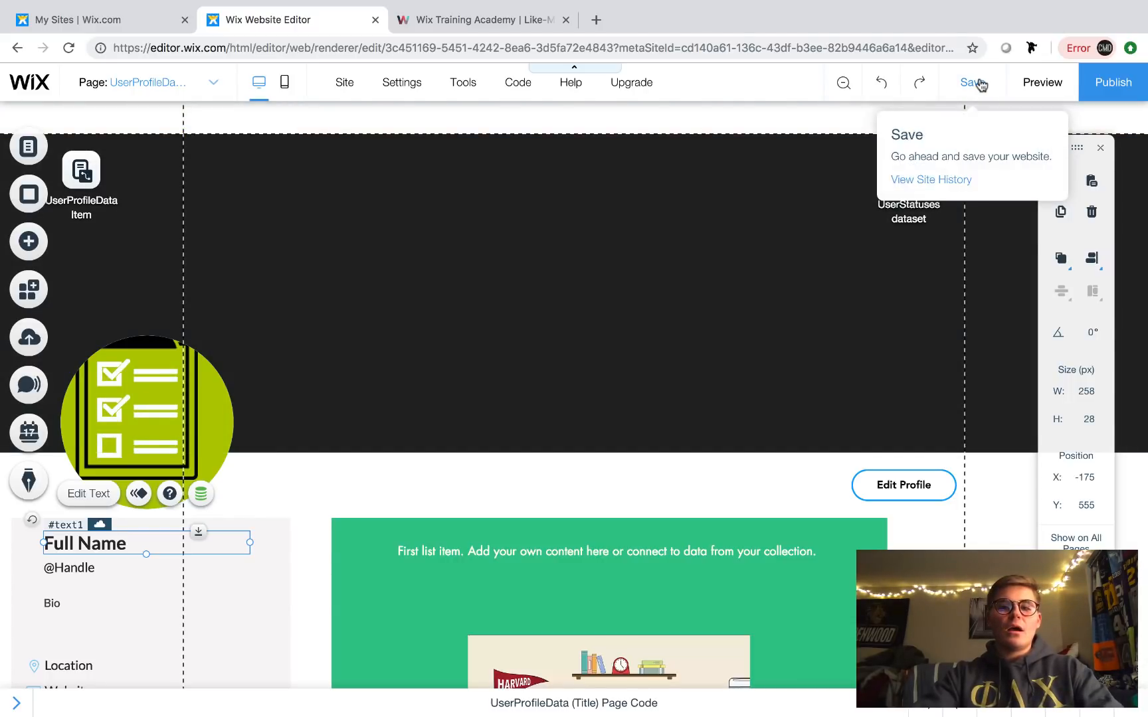
left_click(979, 82)
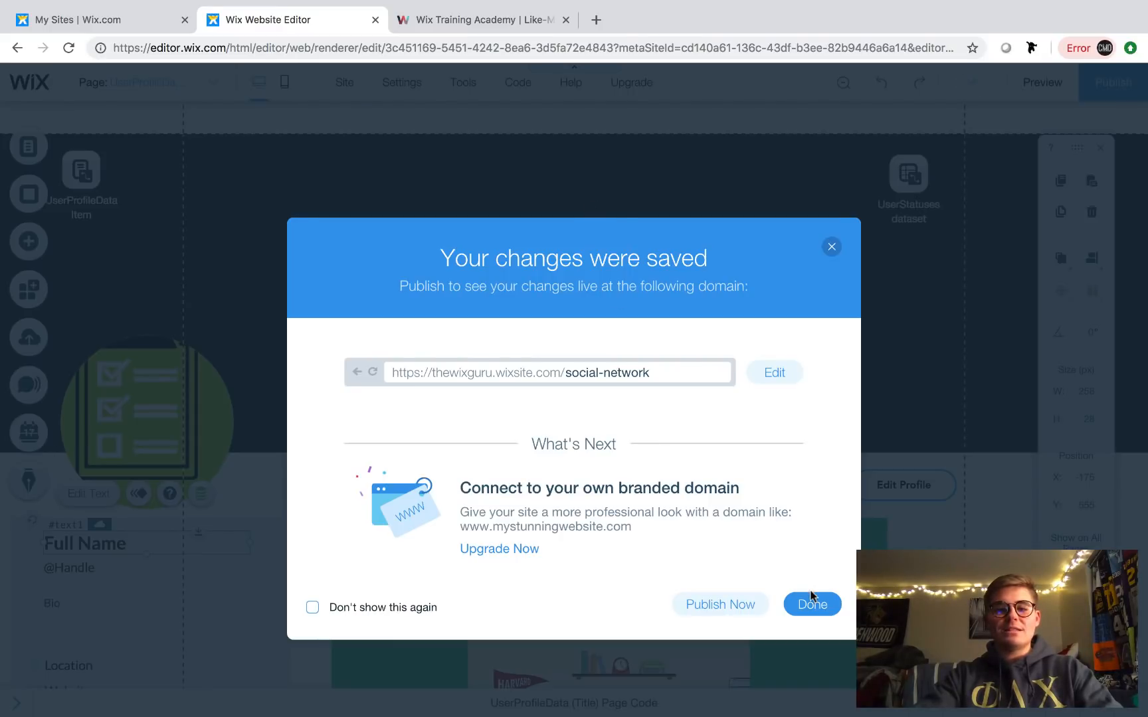
left_click(812, 603)
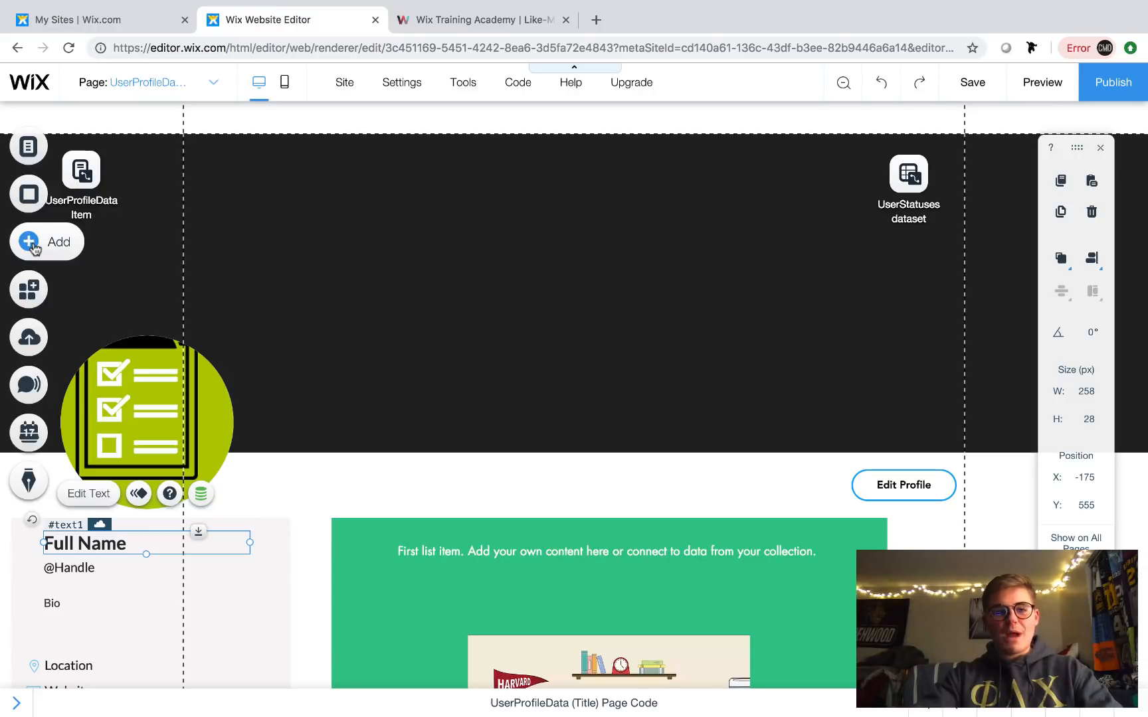
- Add a Members Login Bar and drag it into the site header so it shows on all pages
left_click(29, 242)
left_click(94, 478)
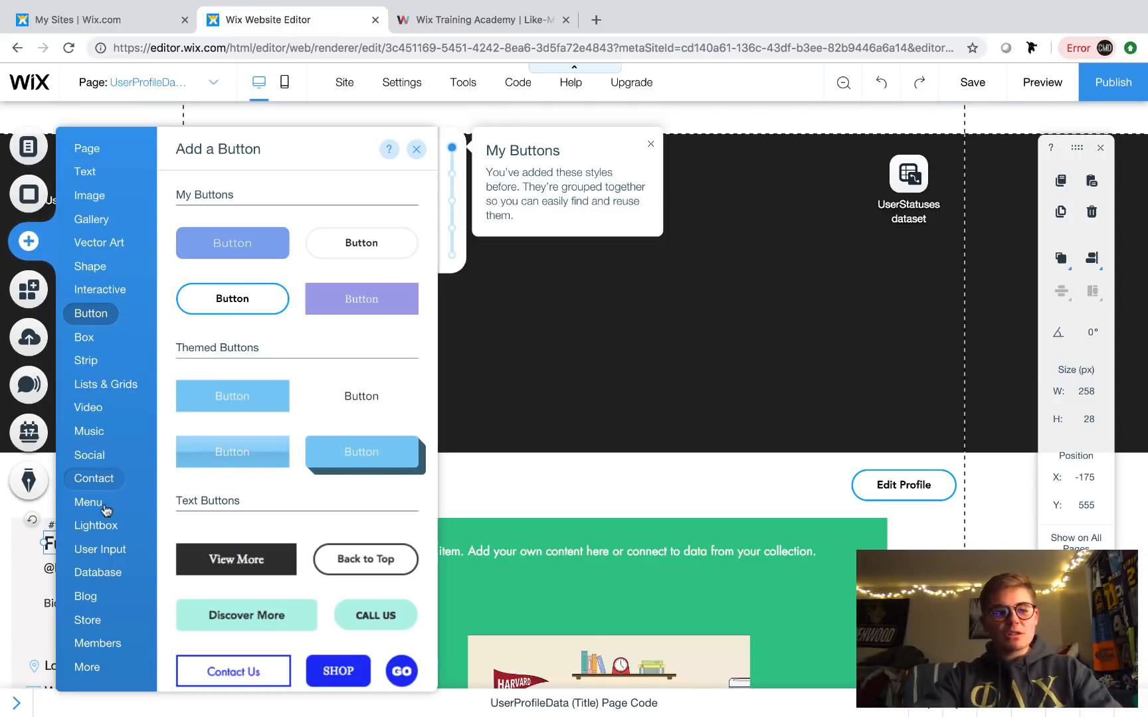
left_click(100, 643)
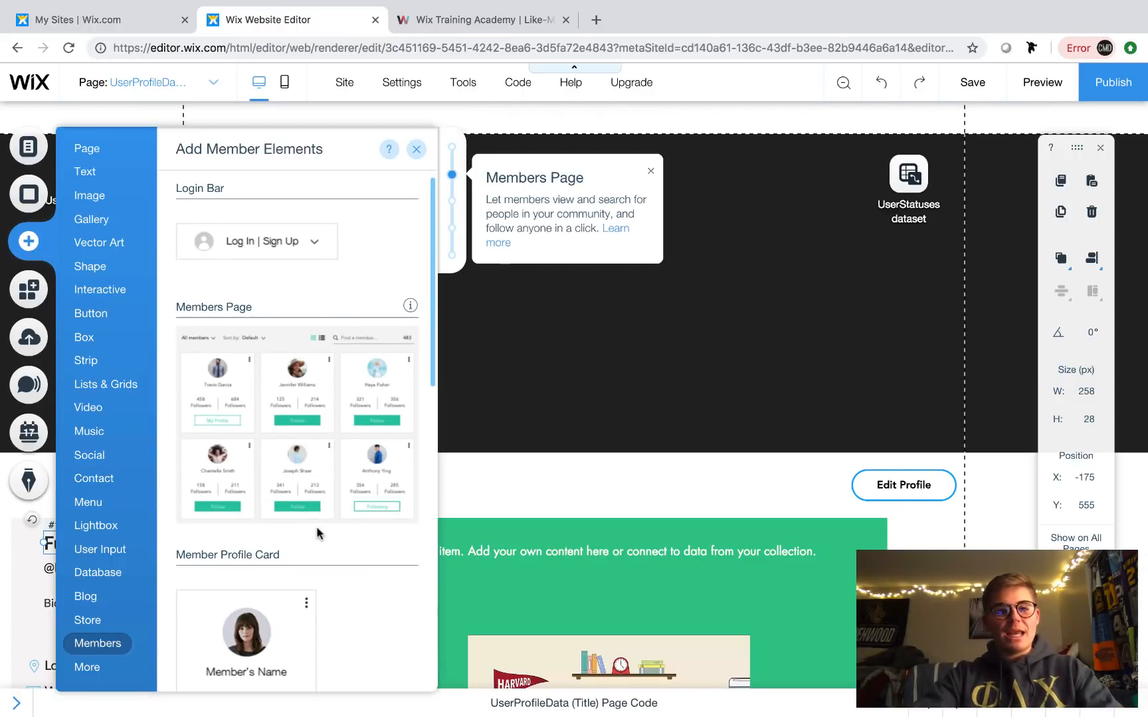
left_click(276, 251)
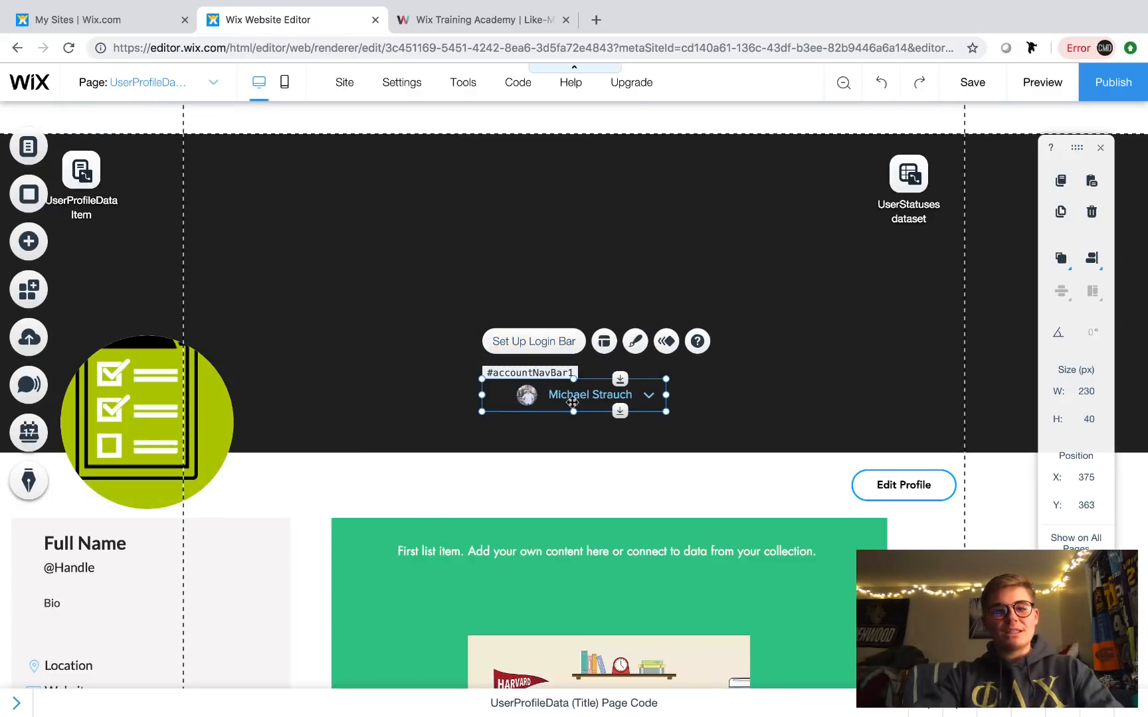
left_click_drag(567, 397, 871, 122)
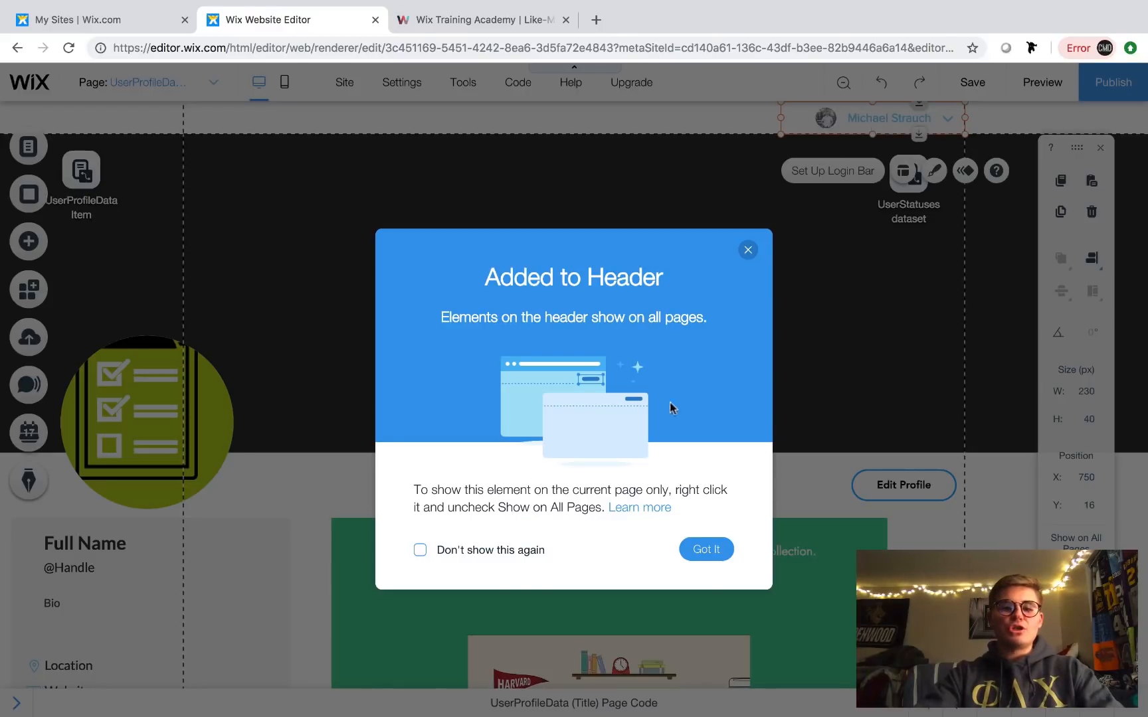
left_click(711, 548)
left_click(1028, 90)
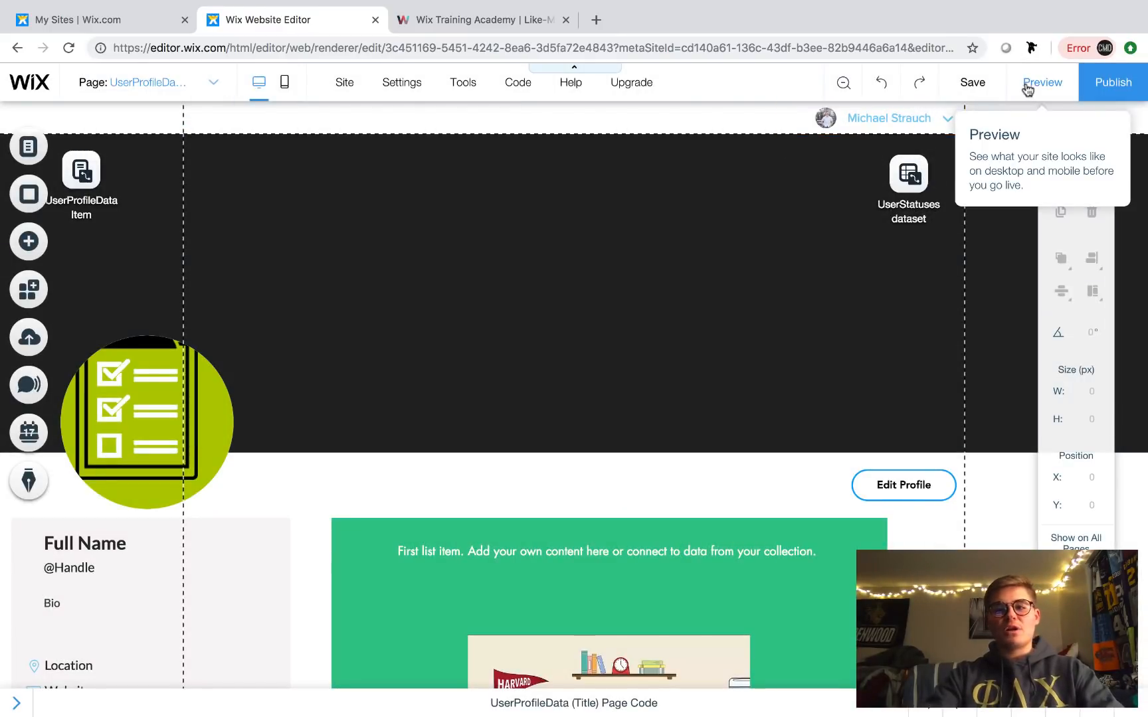
- In preview, go to My Account through the login bar's member menu, then return to the editor
left_click(951, 173)
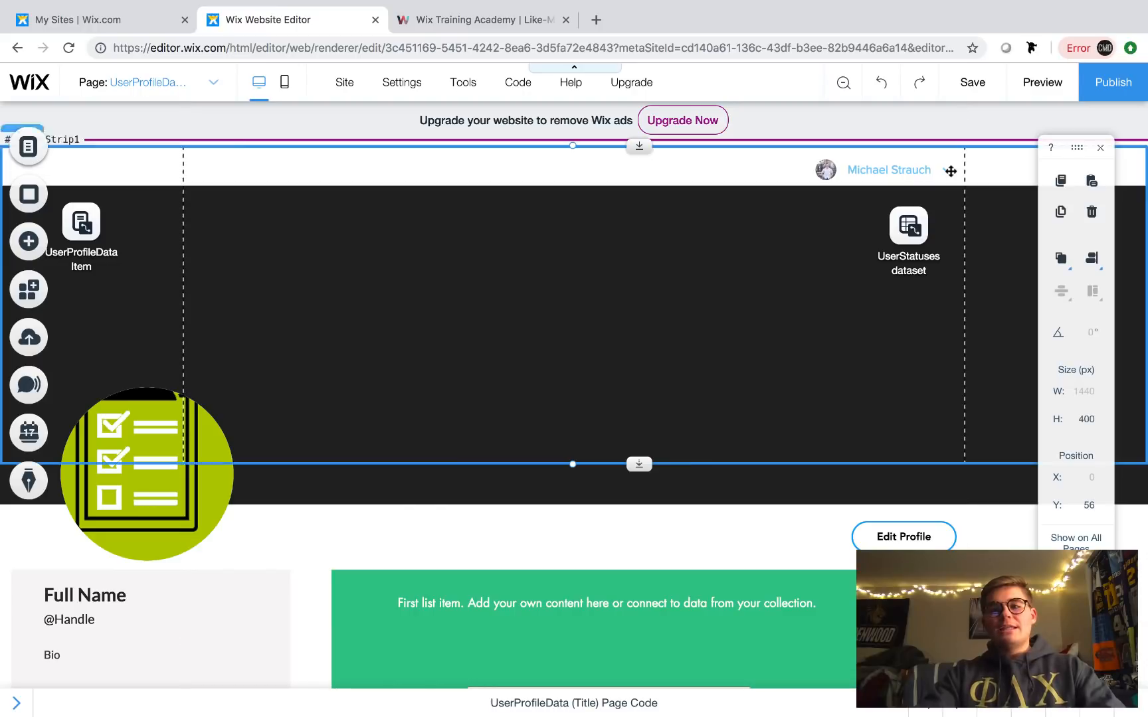
left_click(944, 175)
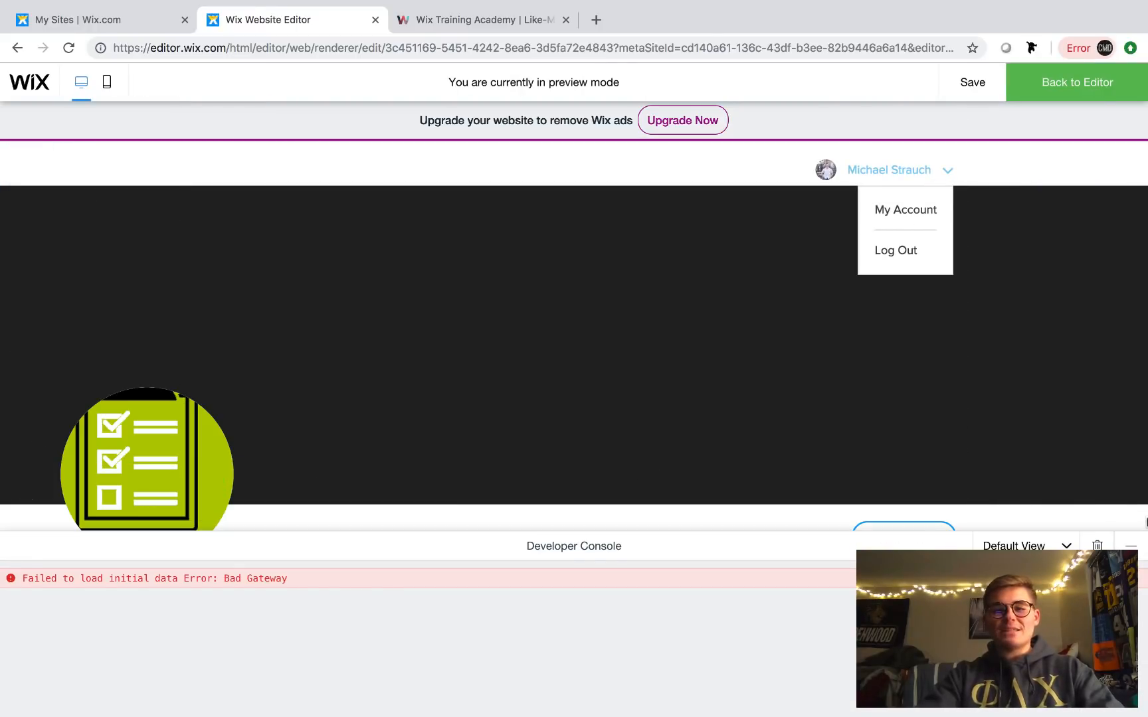
left_click(1131, 546)
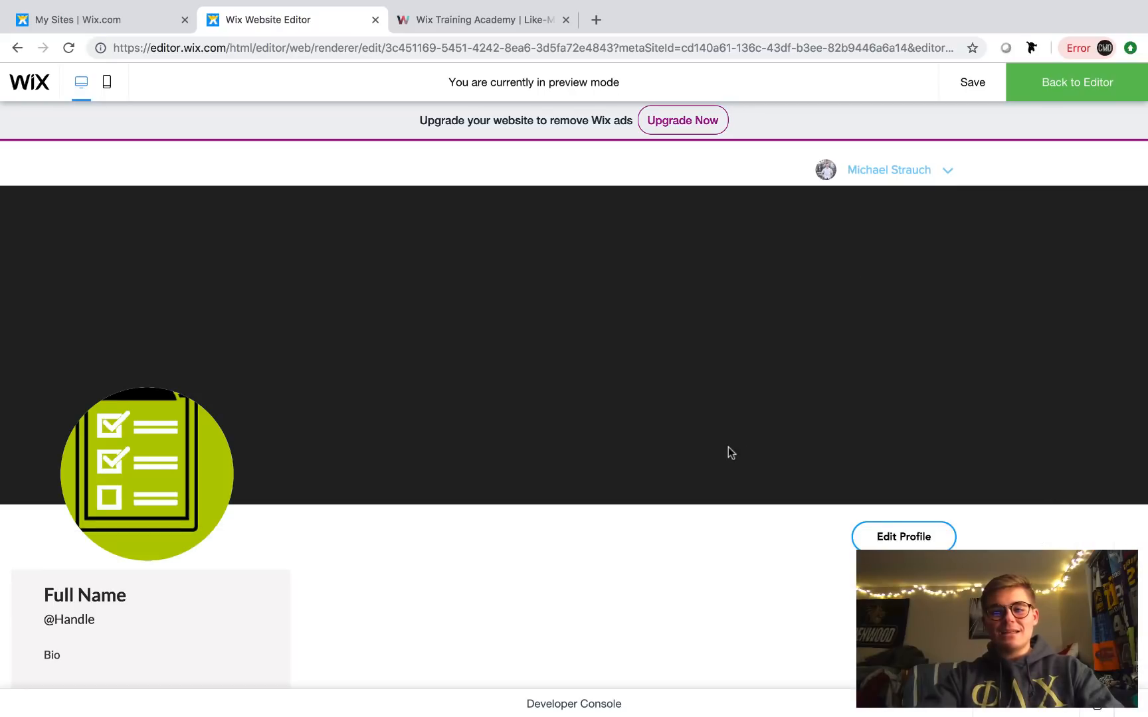
scroll(729, 448, "down", 2)
scroll(174, 508, "down", 2)
scroll(174, 507, "up", 4)
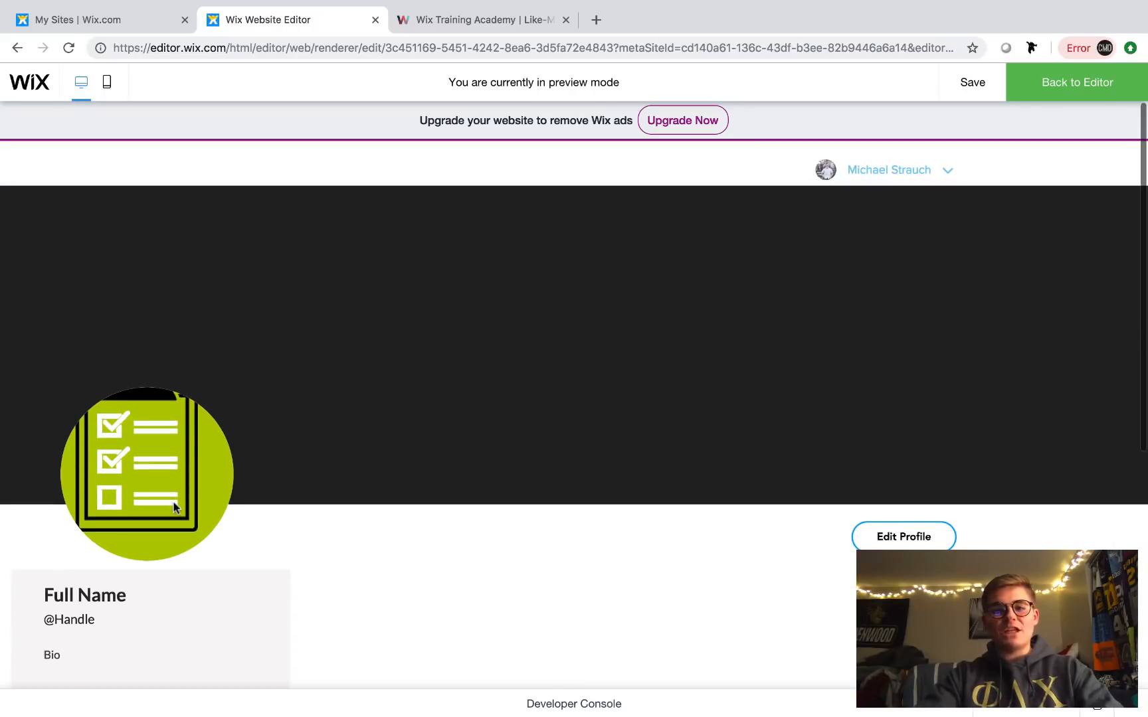
left_click(915, 170)
left_click(915, 210)
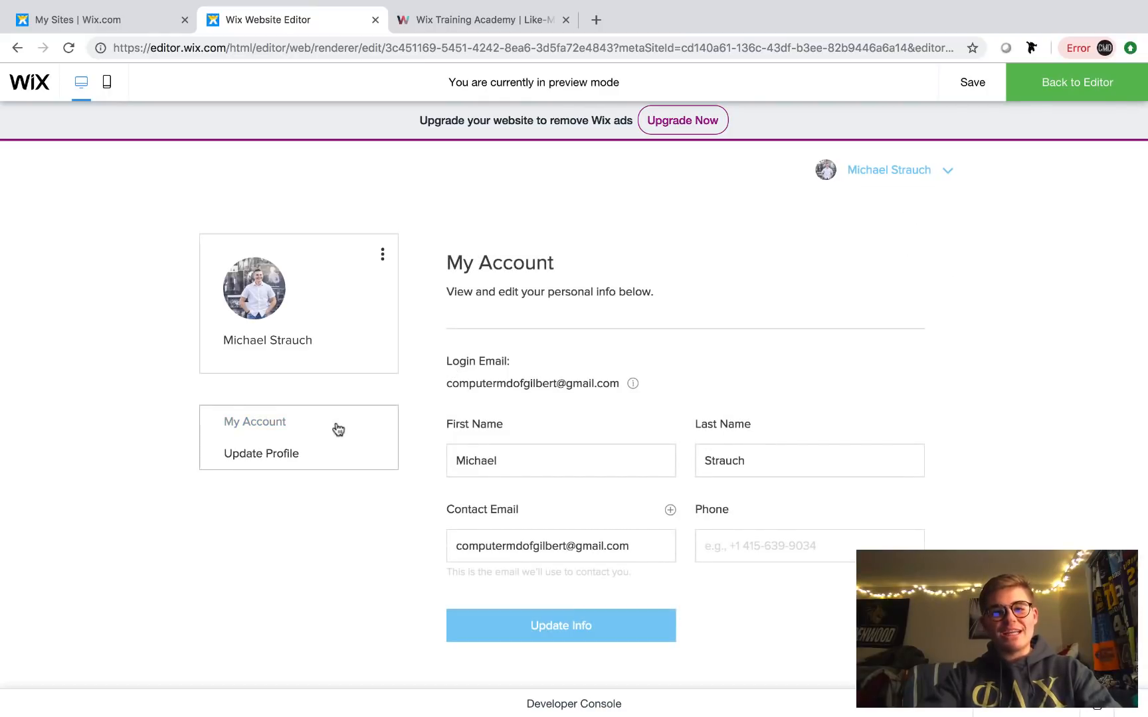
left_click(932, 175)
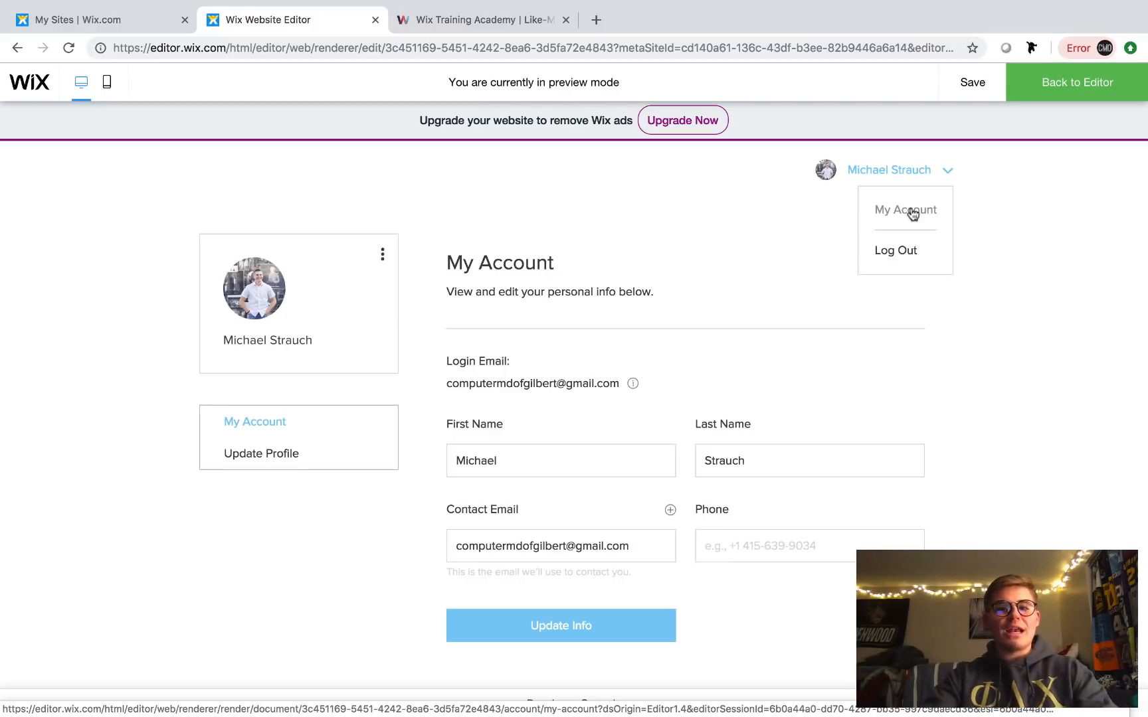
left_click(1087, 83)
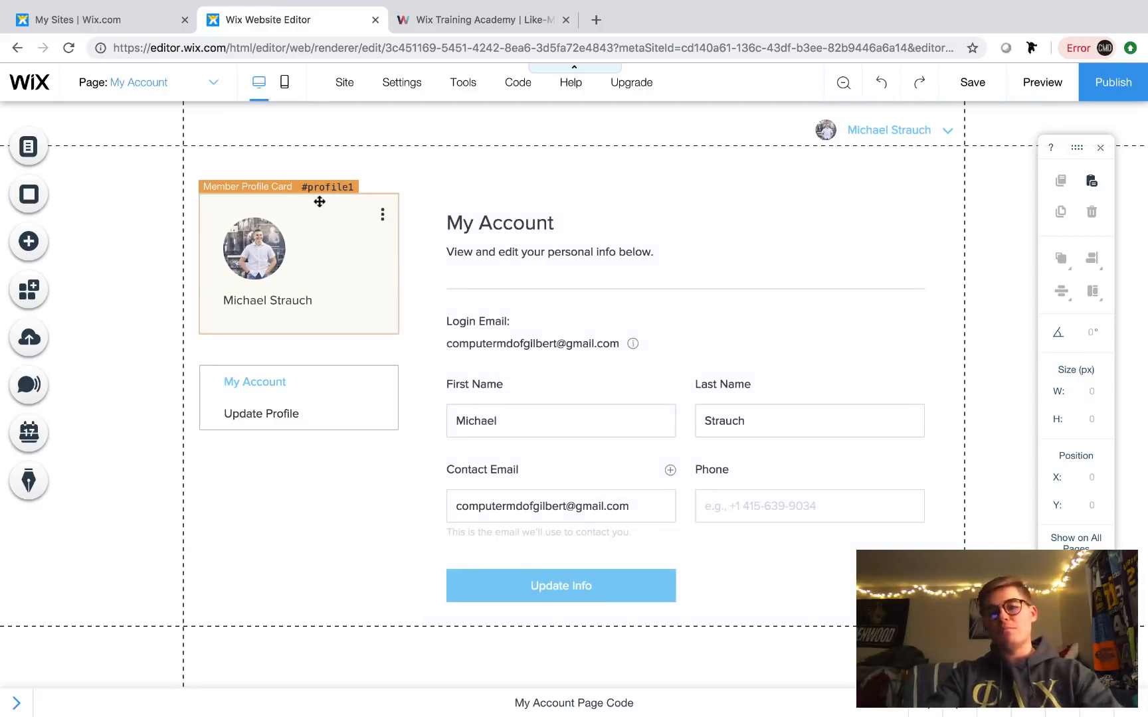
- Add a Pleasant Title text element and move it up into the header
left_click(37, 245)
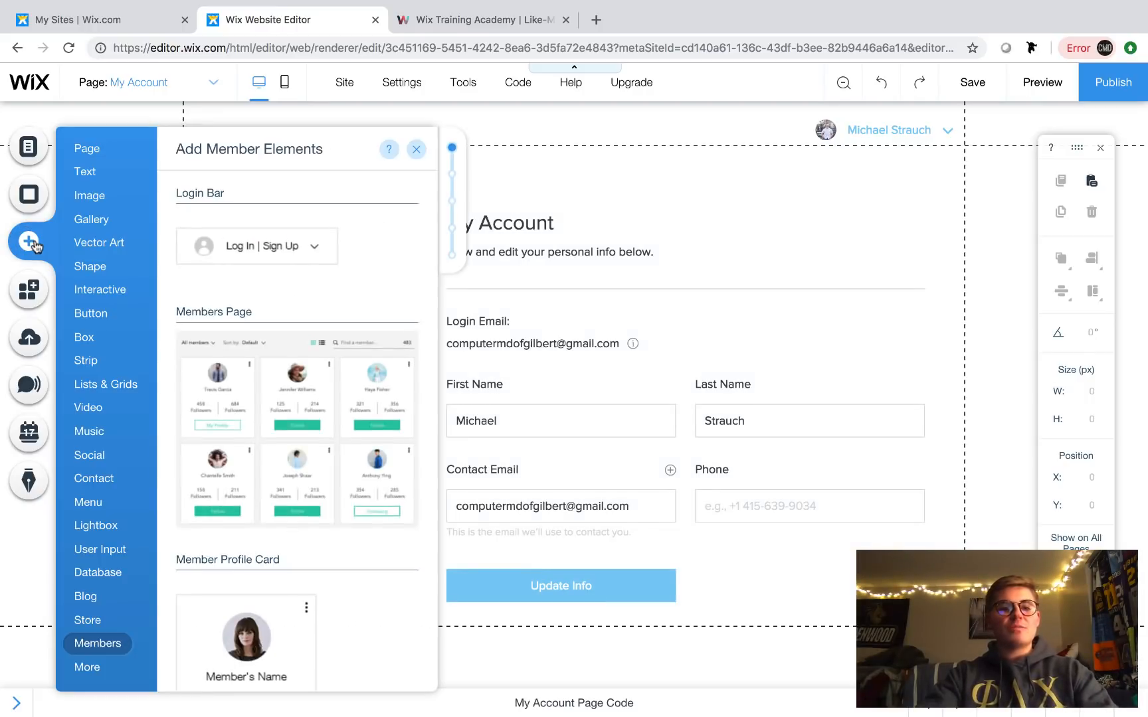
mouse_move(83, 171)
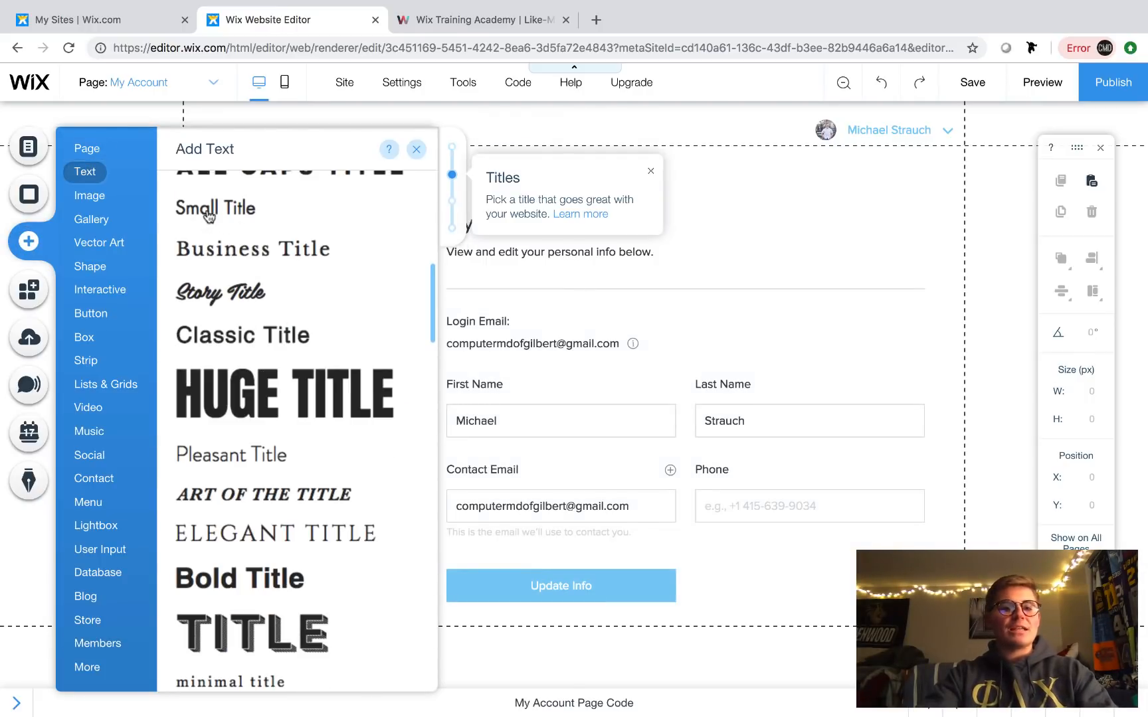
left_click(232, 467)
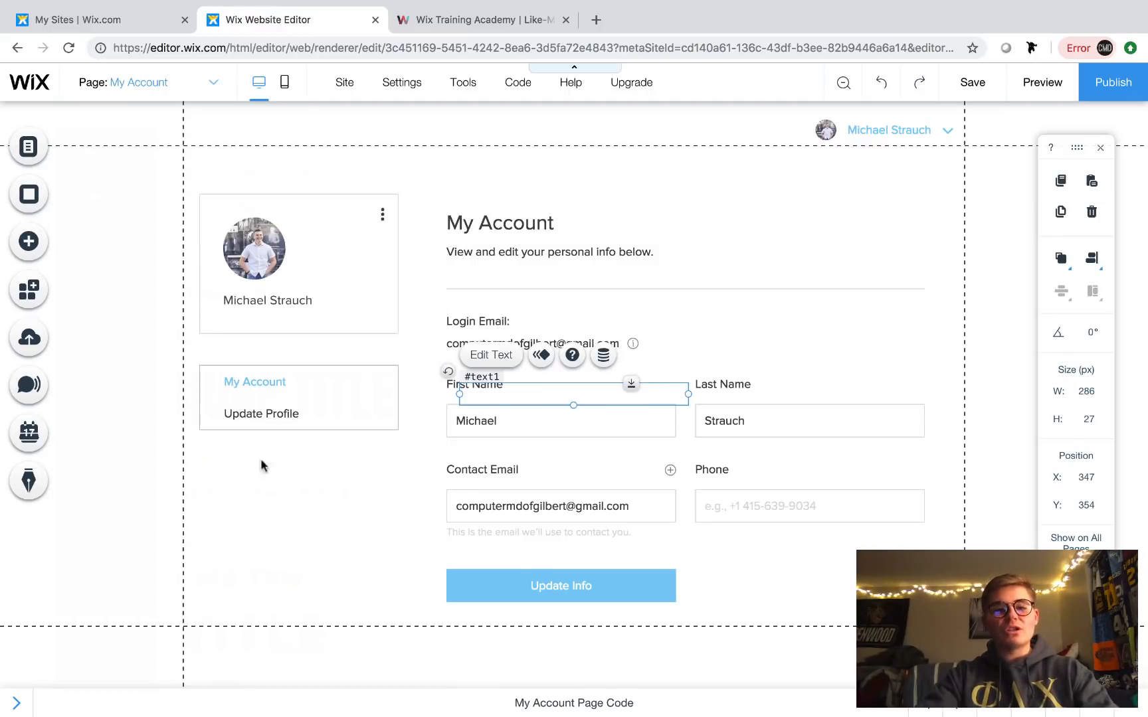
left_click_drag(304, 203, 220, 127)
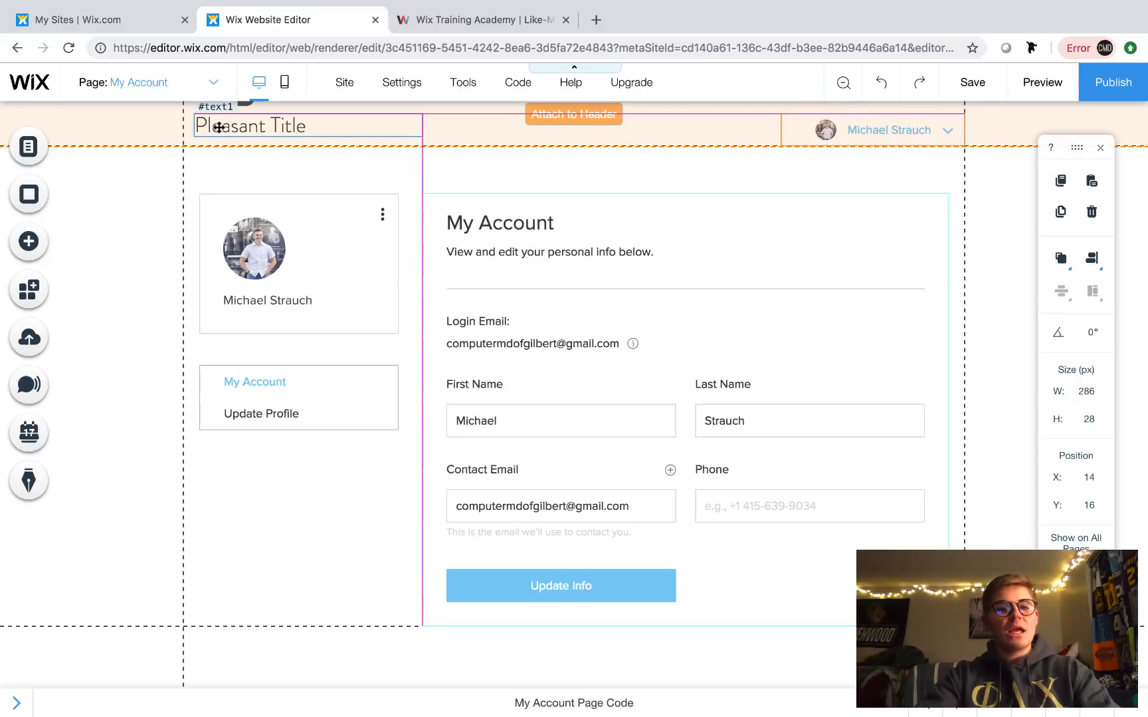
- Change the header title to 'Home' and link it to the HOME page
double_click(364, 119)
type("Hpom")
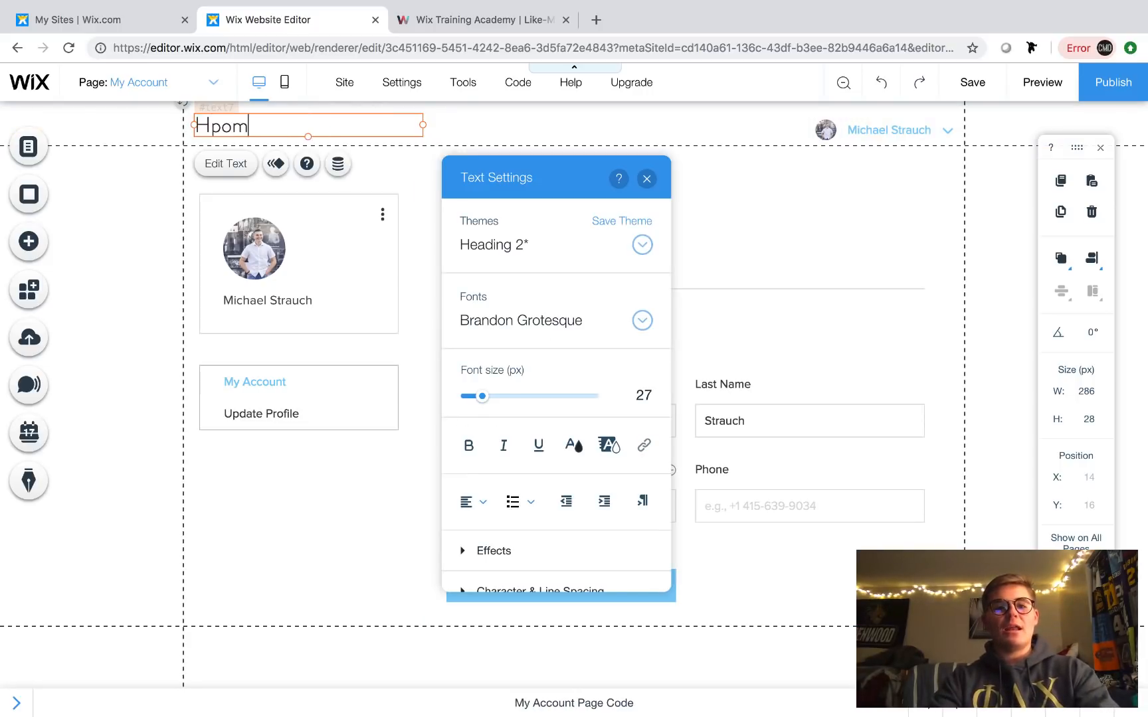
key("BackSpace")
key("BackSpace")
key("BackSpace")
type("om")
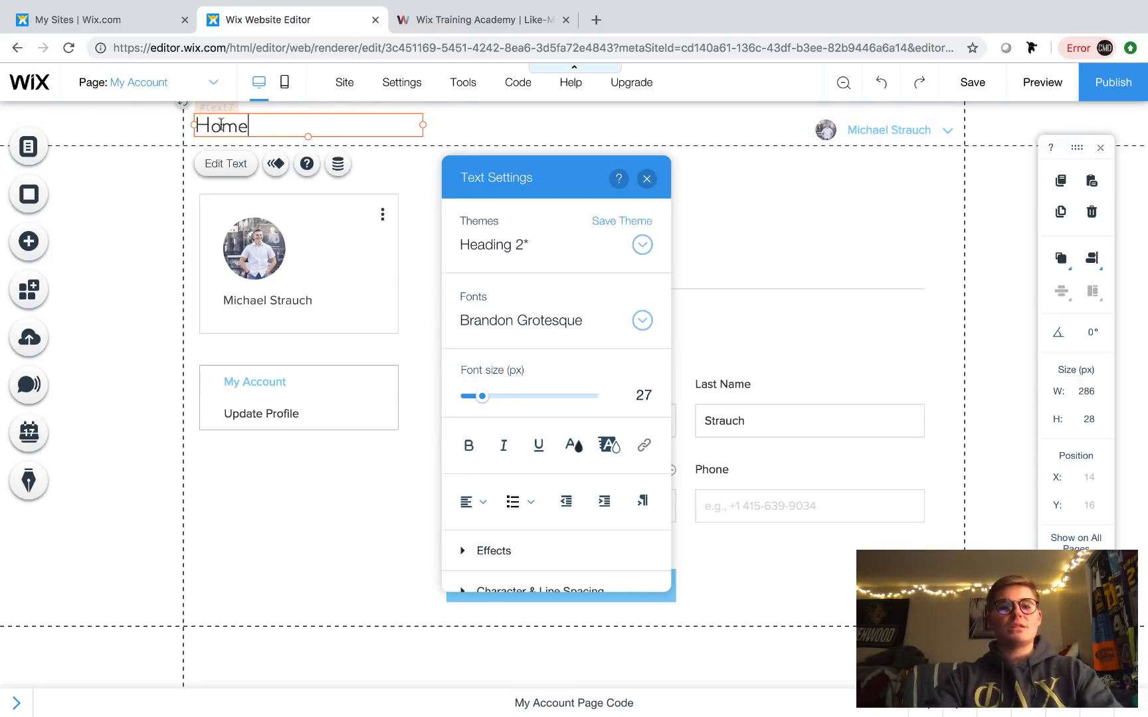
double_click(221, 124)
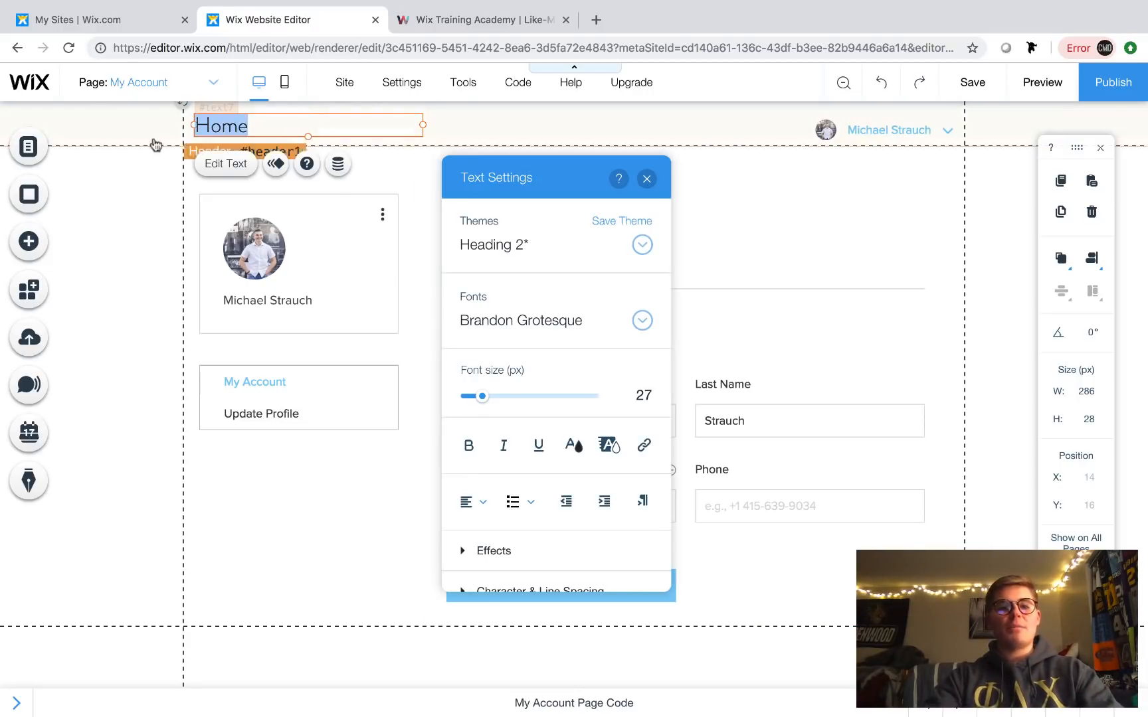
left_click(645, 445)
left_click(738, 522)
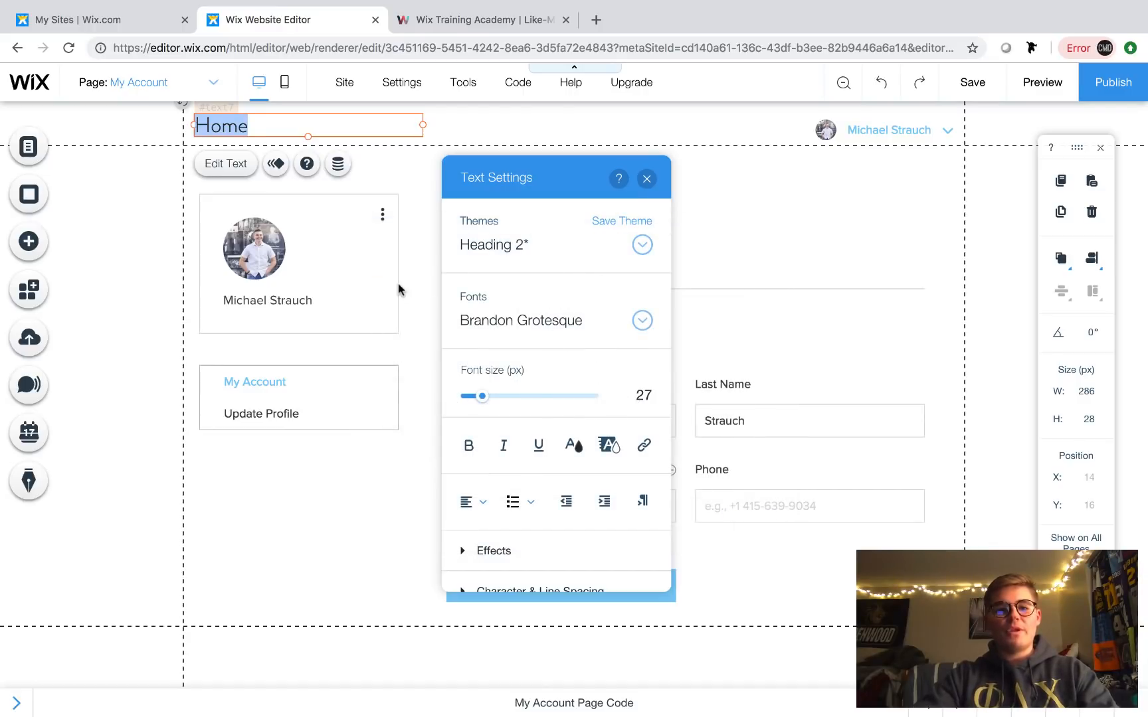
left_click(646, 178)
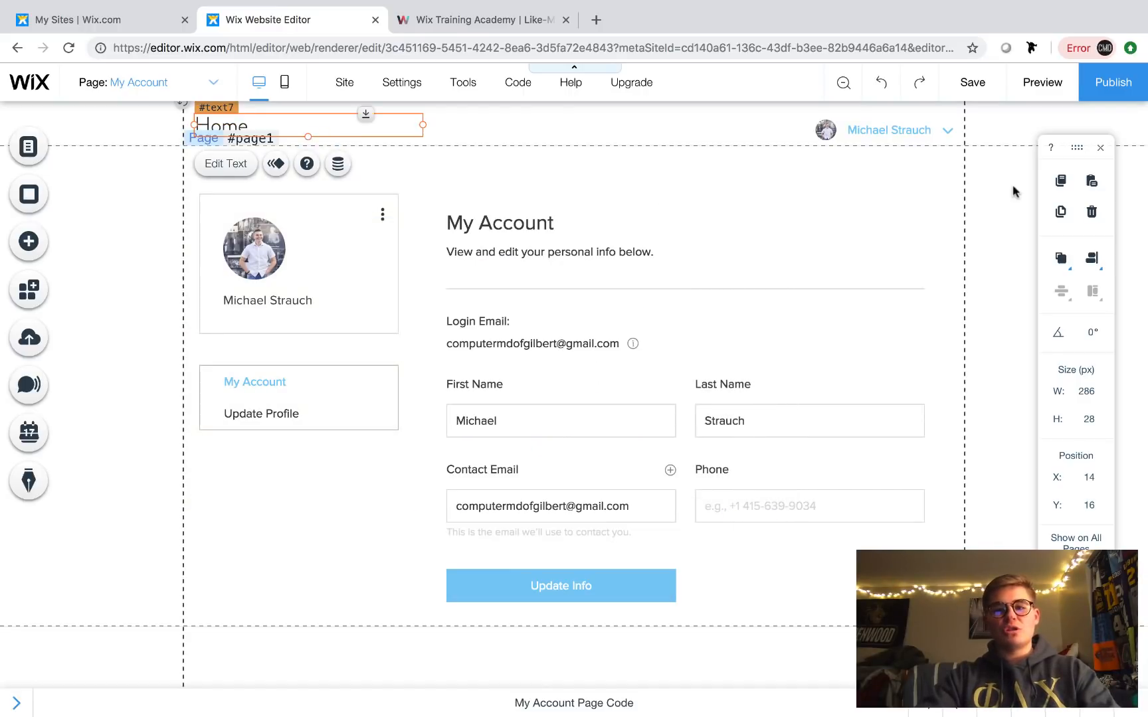
- Save the site and switch to editing the HOME page
left_click(974, 83)
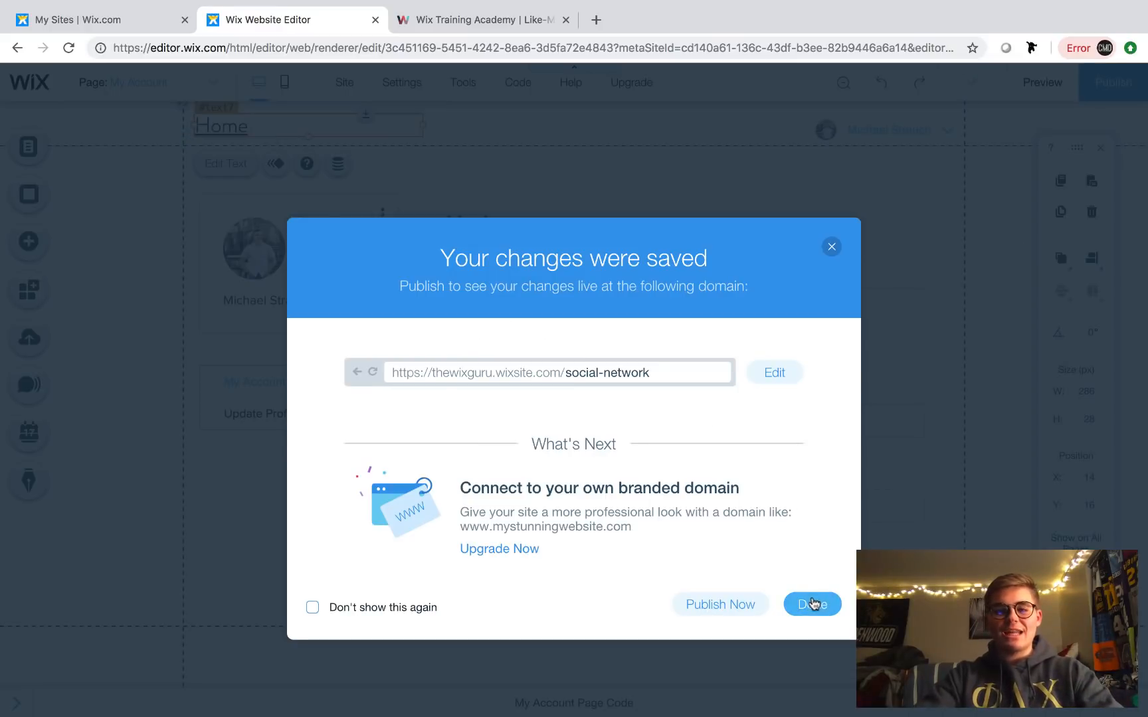
left_click(812, 603)
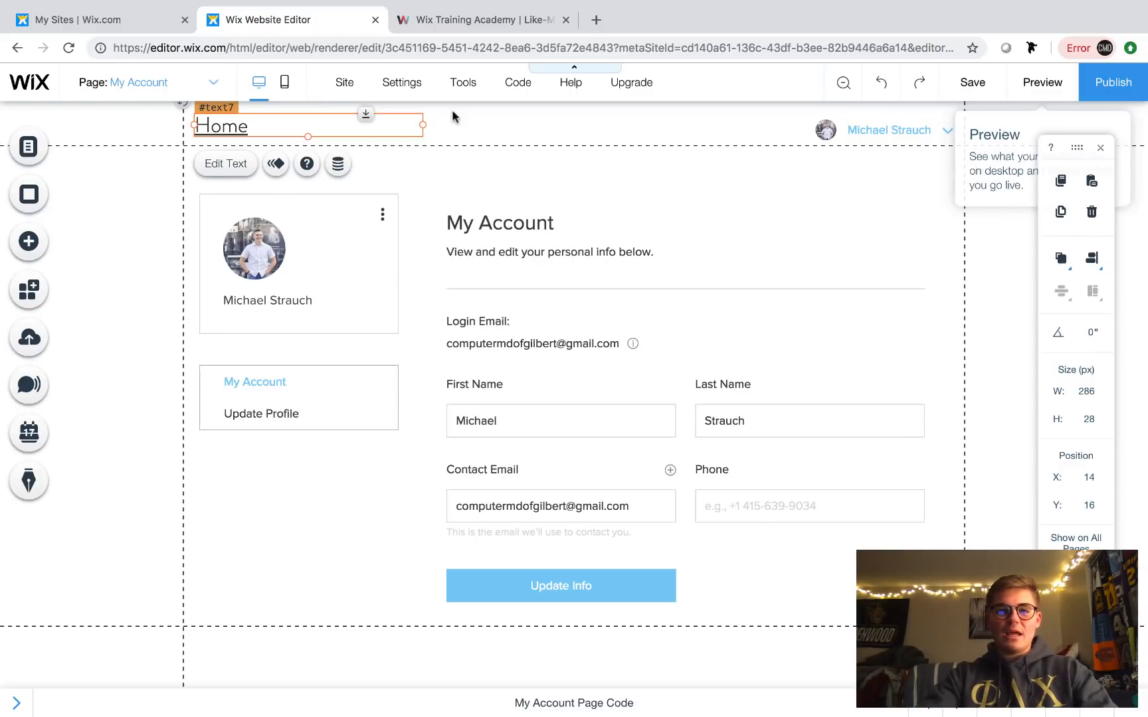
left_click(186, 82)
left_click(134, 150)
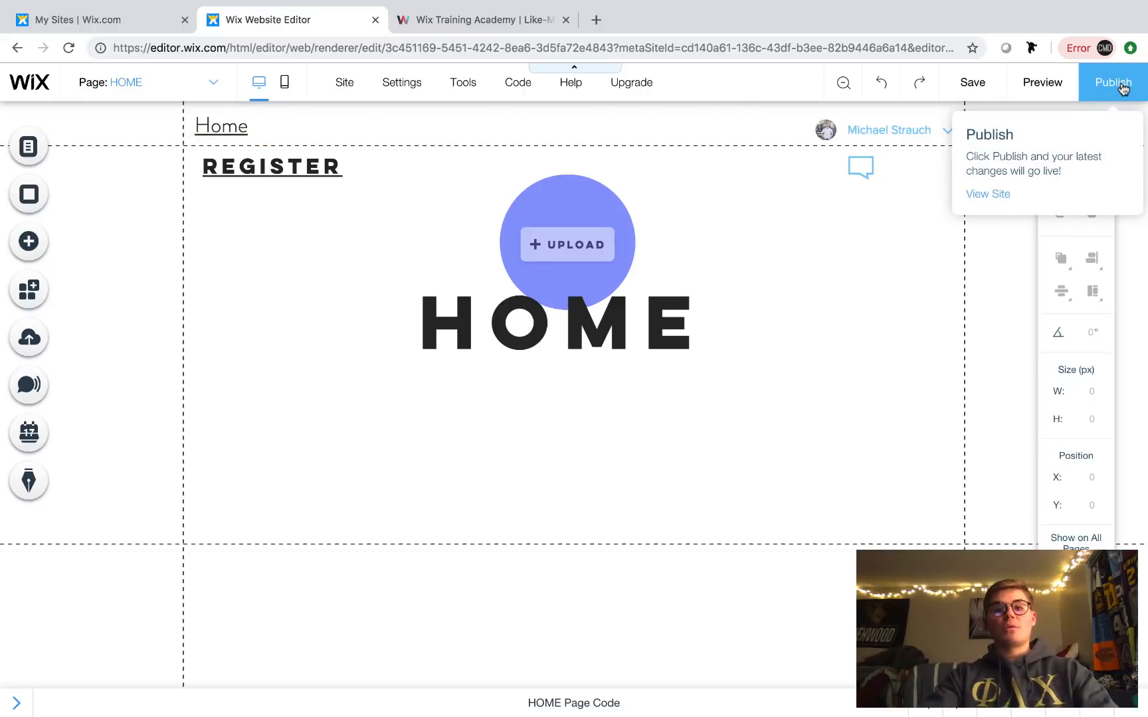
- Delete the purple circle and Upload button from HOME, then publish and view the live site
left_click(559, 202)
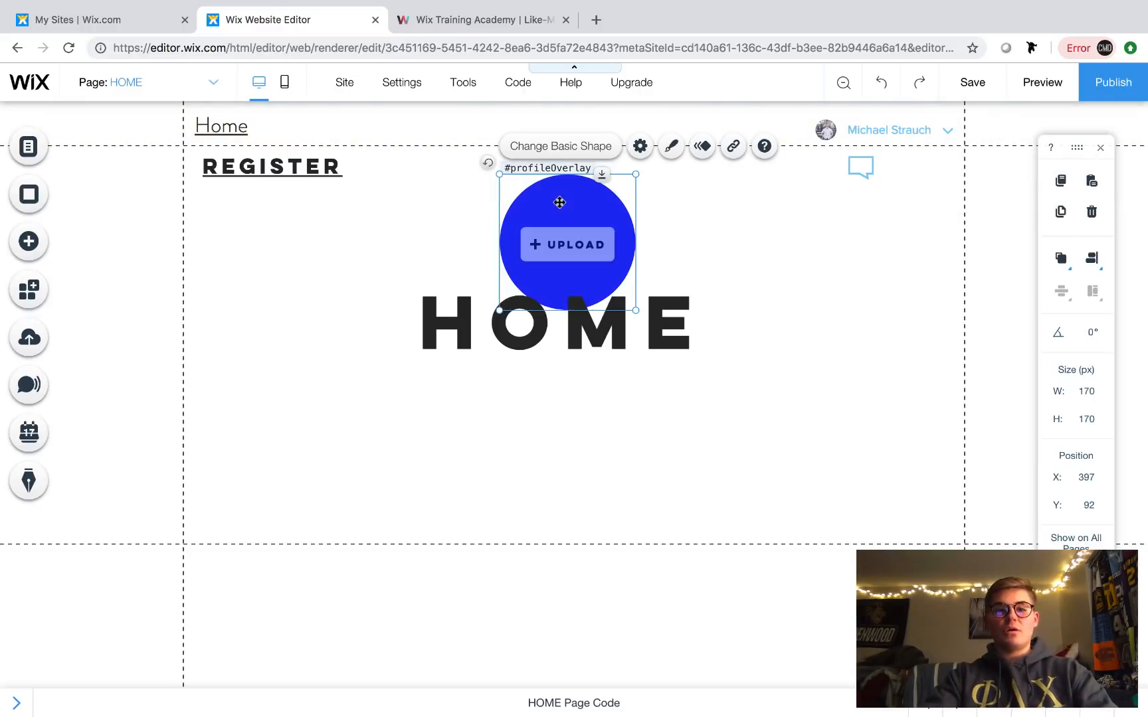
key("Delete")
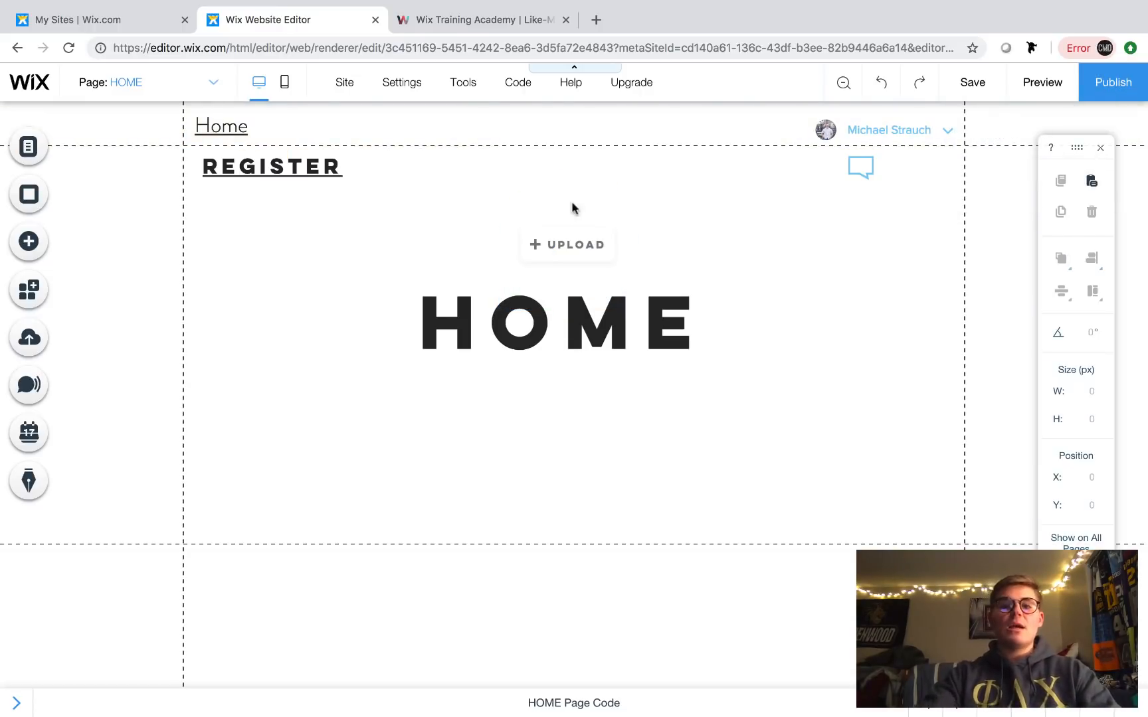
left_click(581, 242)
key("Delete")
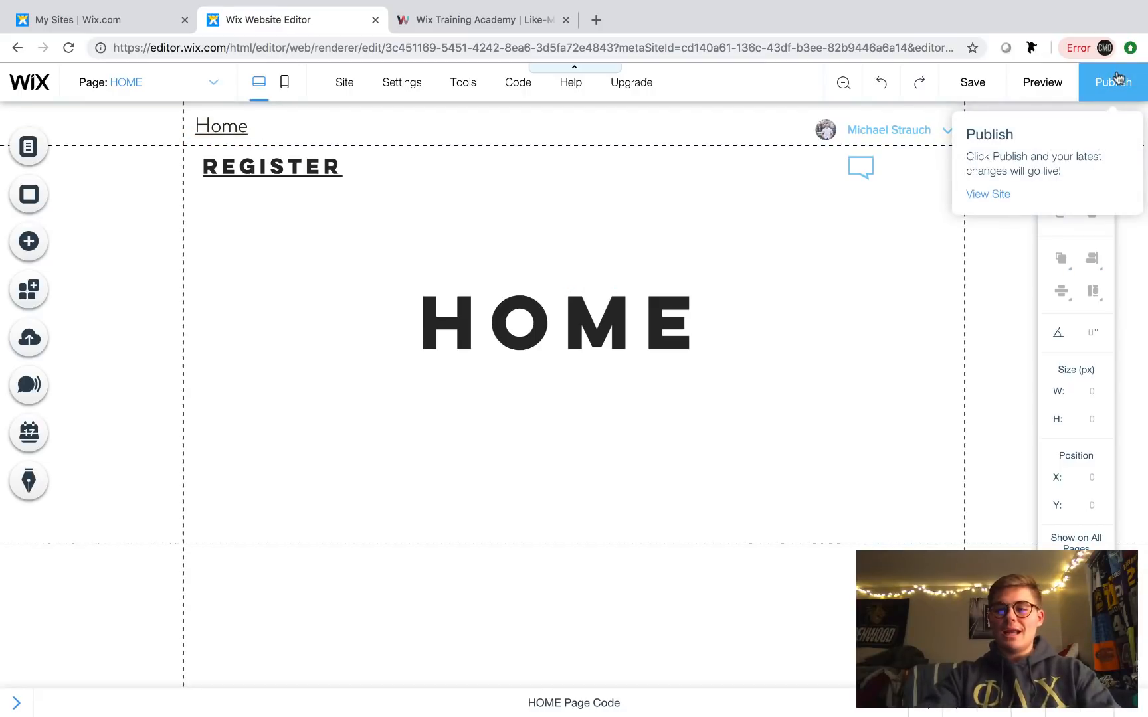
left_click(1118, 78)
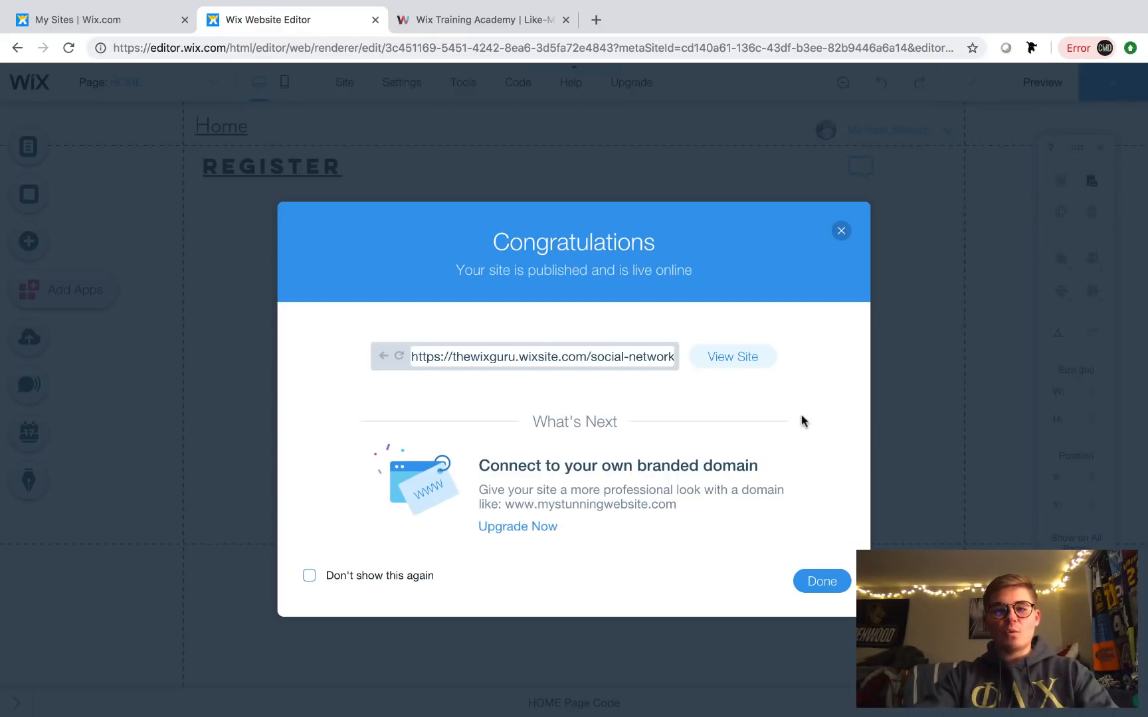
left_click(742, 358)
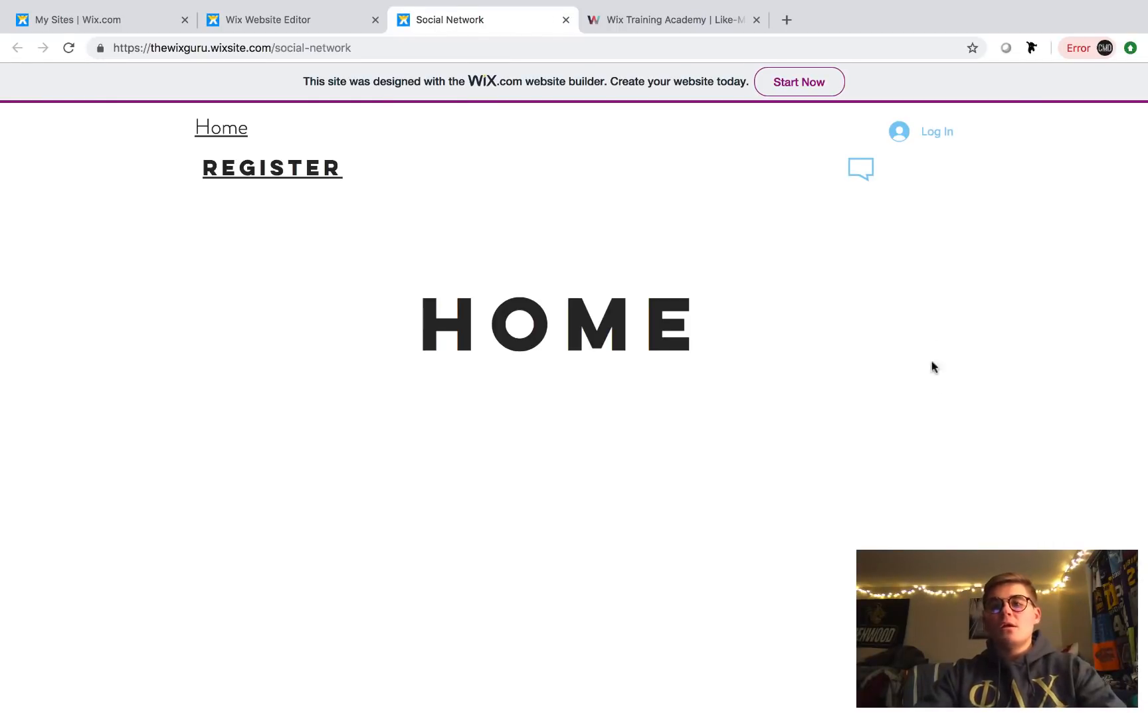
- Log in on the live site with the member's email and password, then open the account menu
left_click(937, 136)
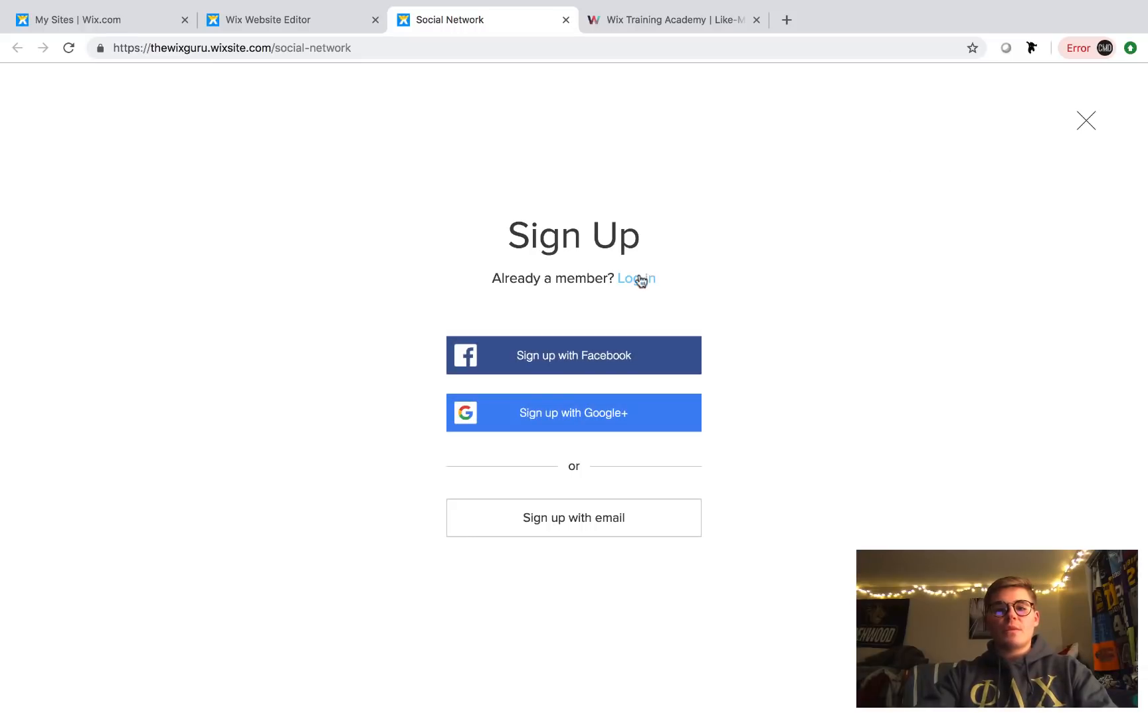
left_click(636, 279)
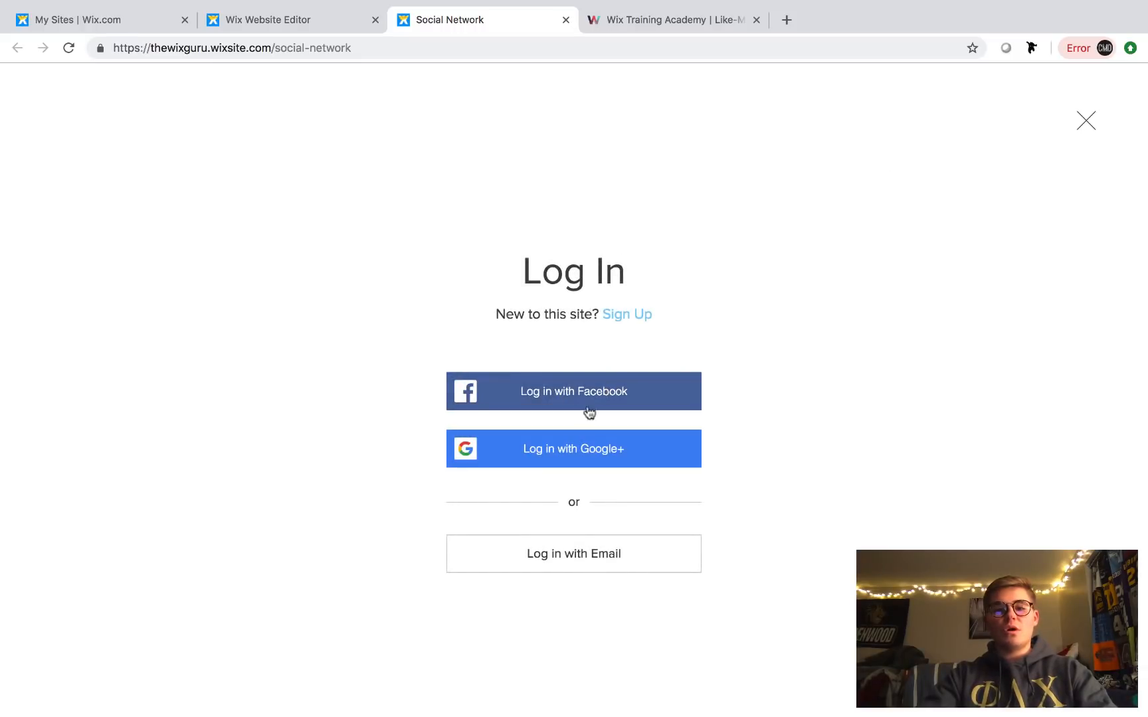
left_click(576, 559)
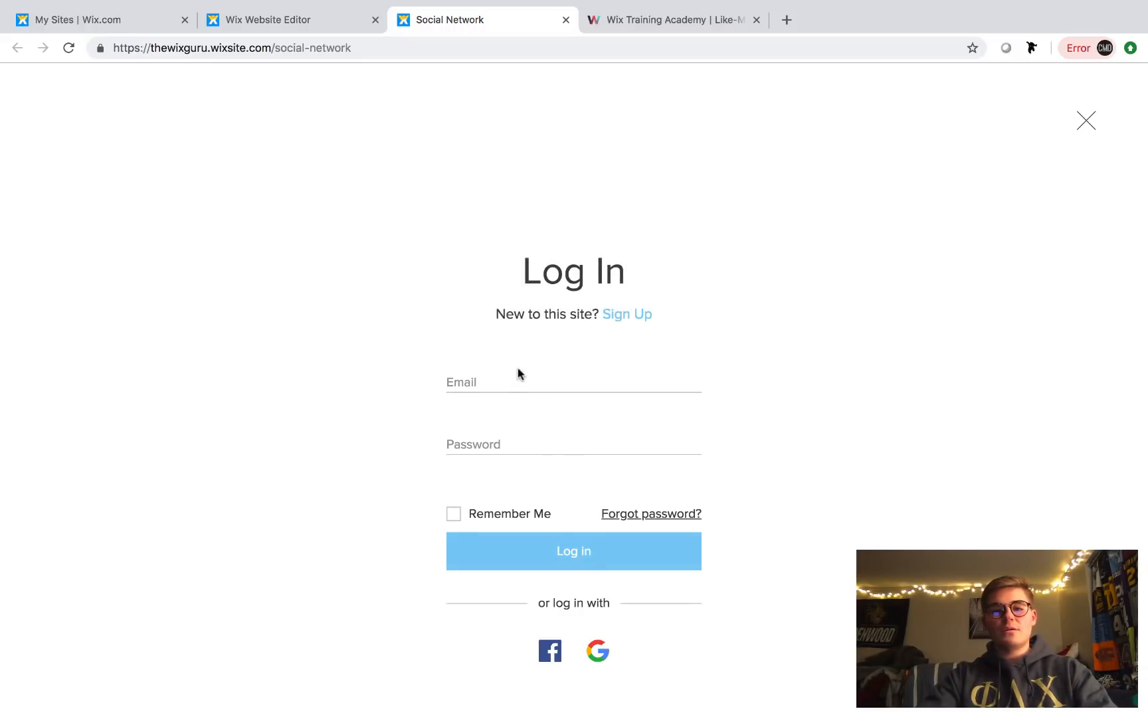
left_click(498, 380)
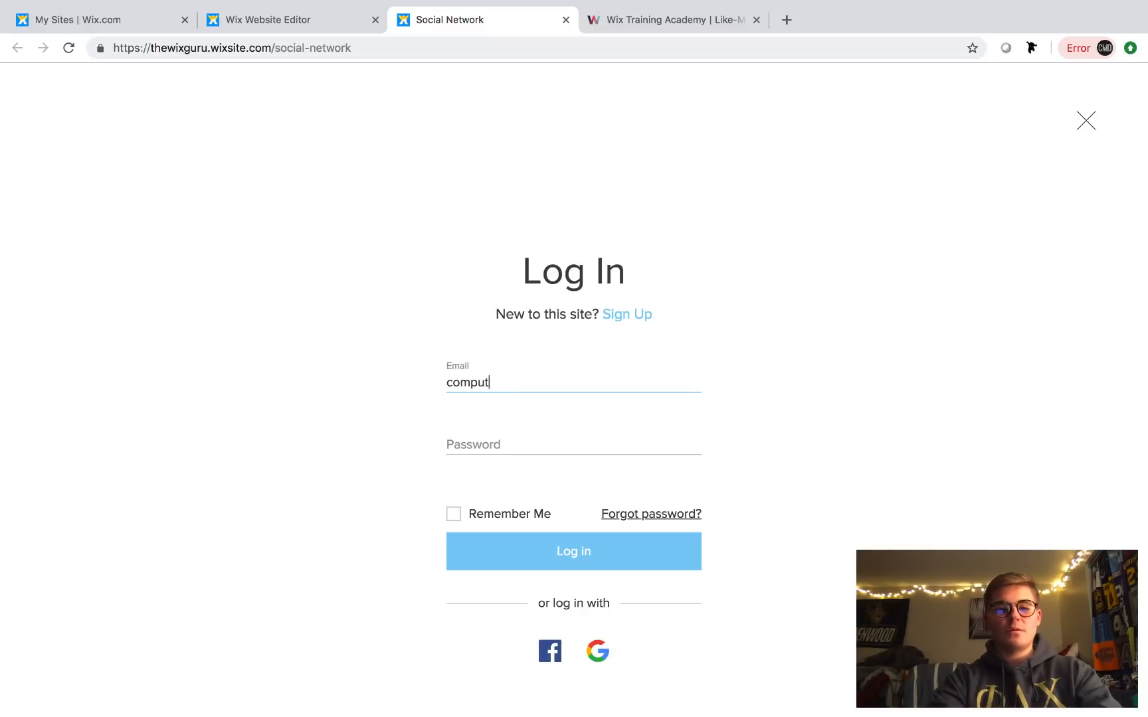
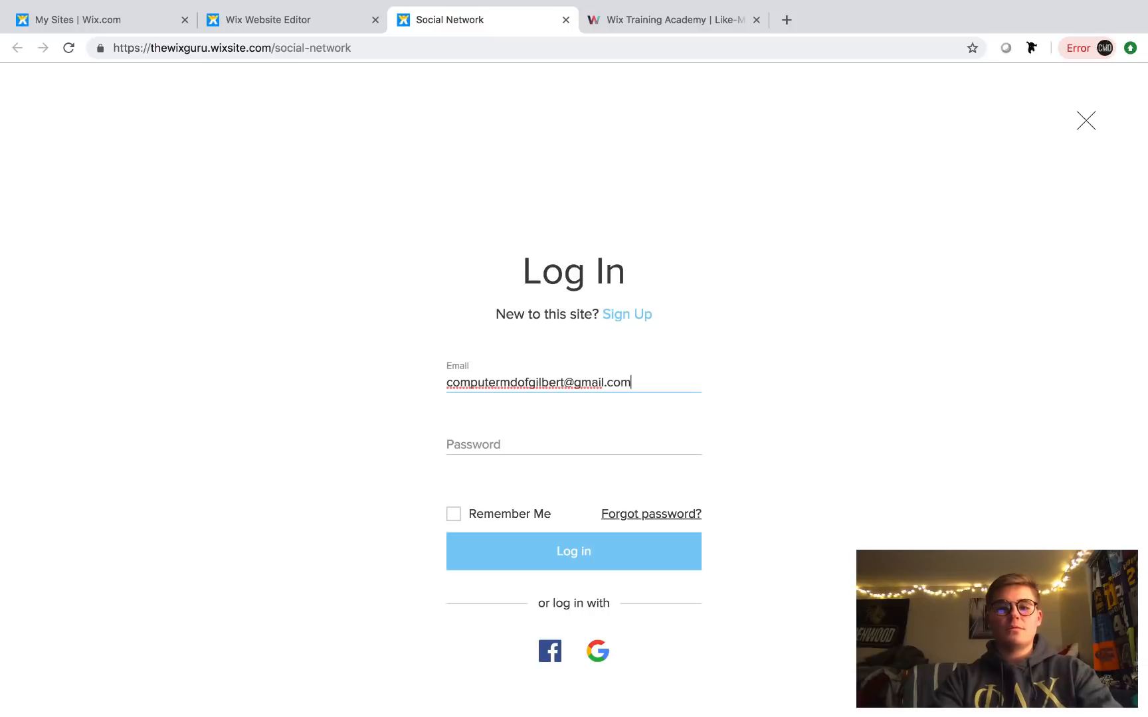
left_click(482, 443)
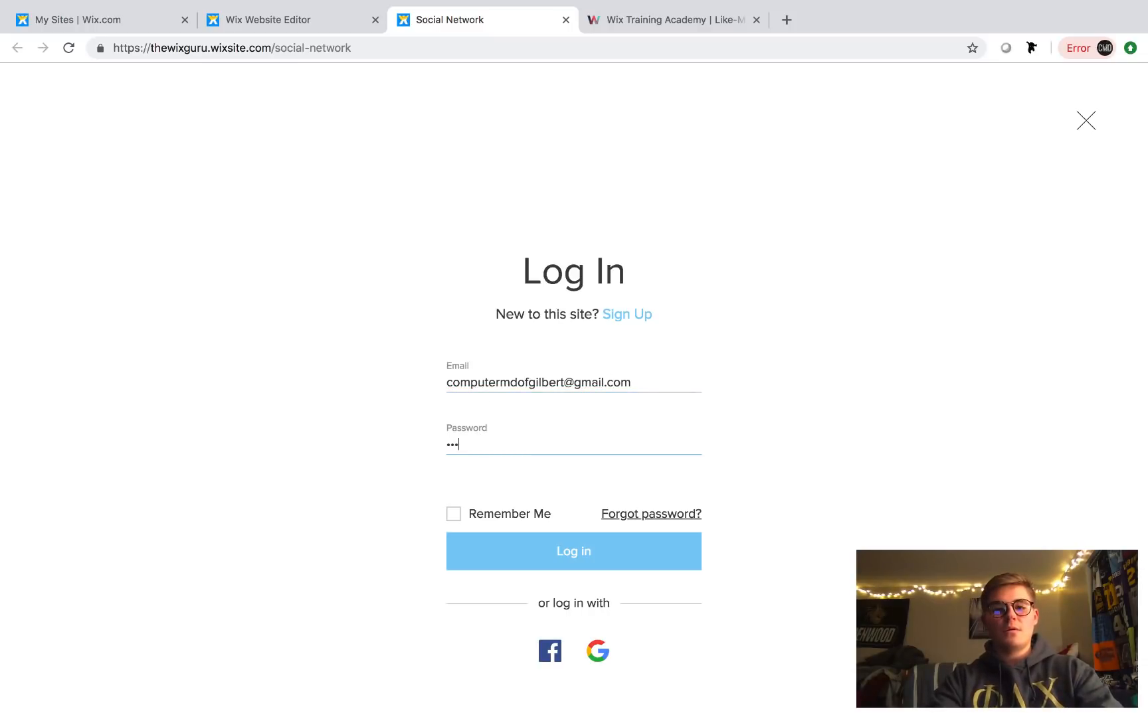
type("••••••••••")
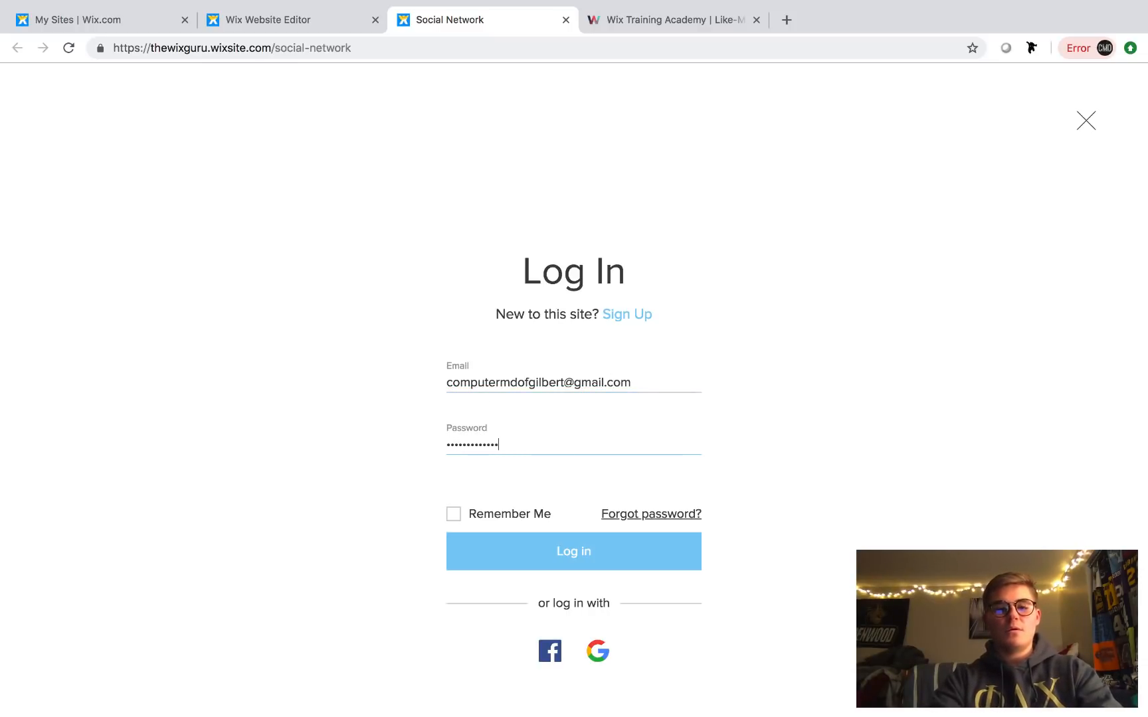
left_click(567, 550)
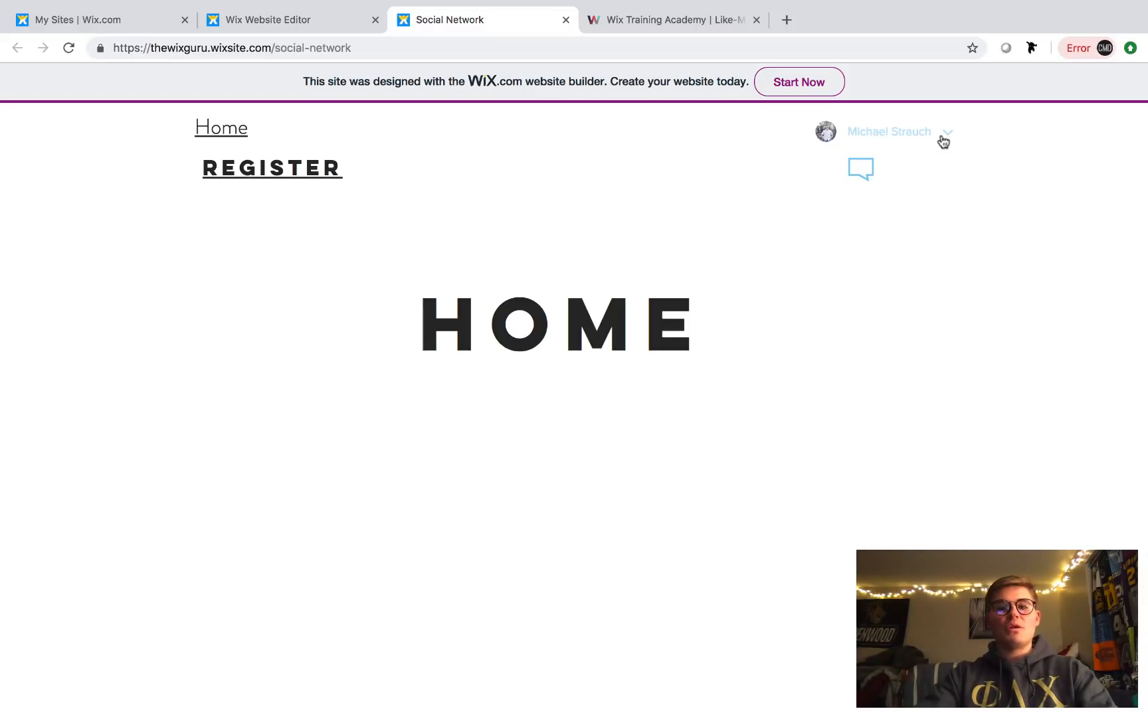
left_click(942, 138)
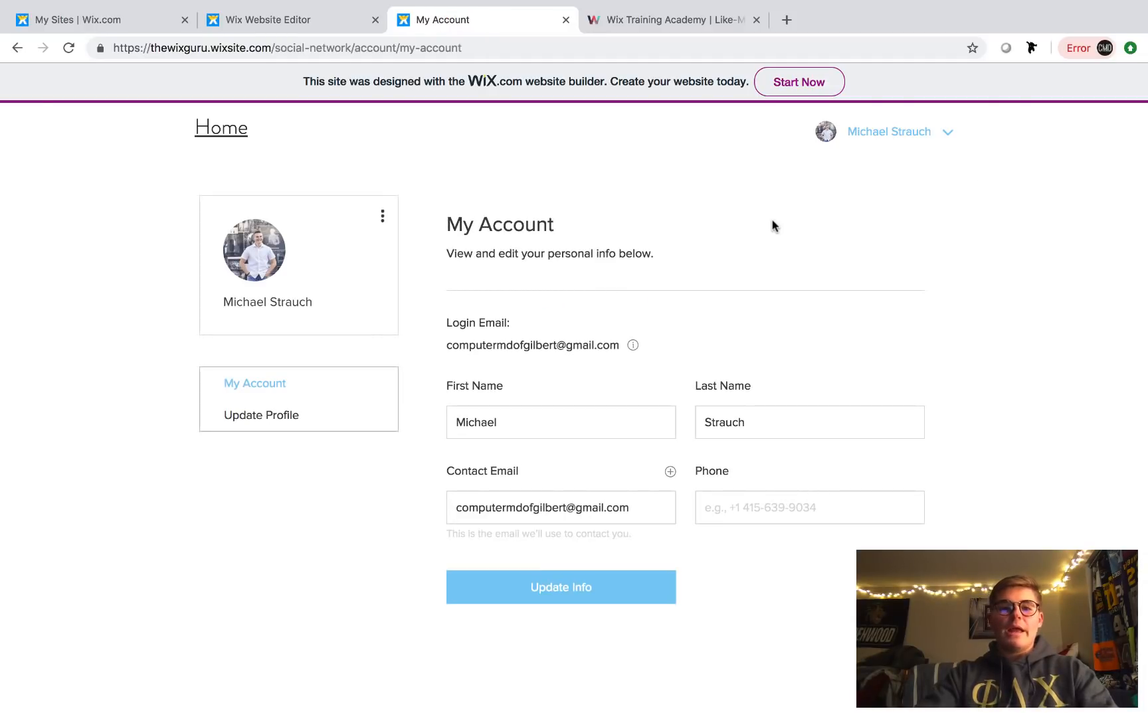
left_click(284, 420)
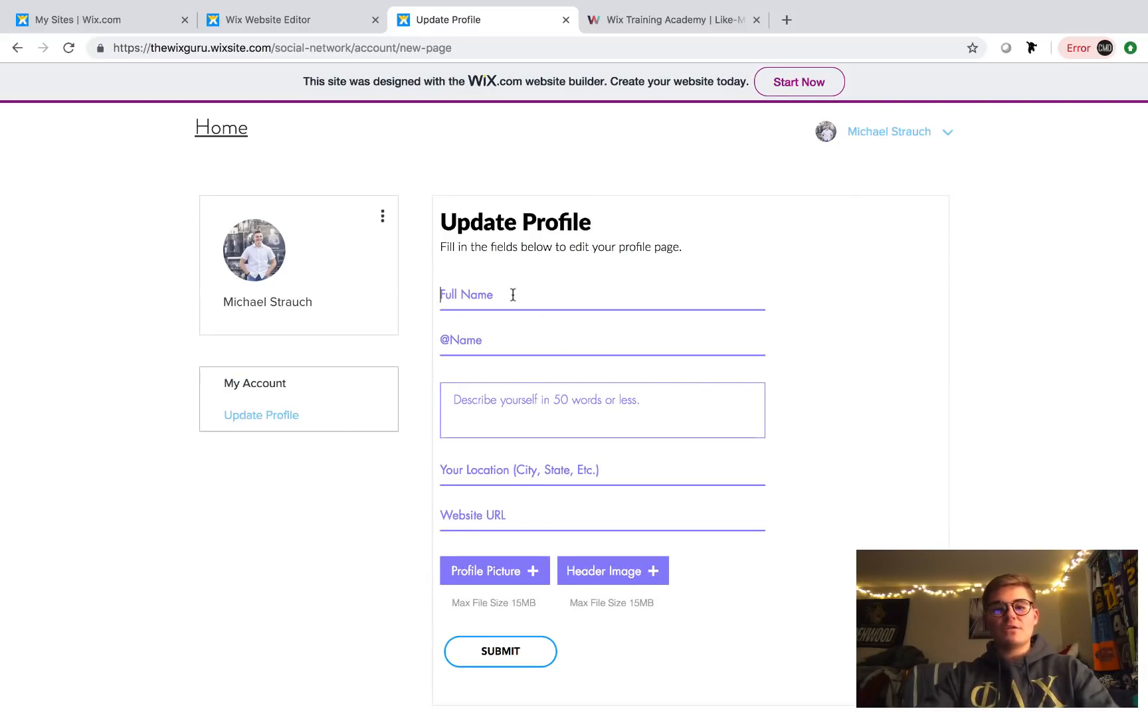
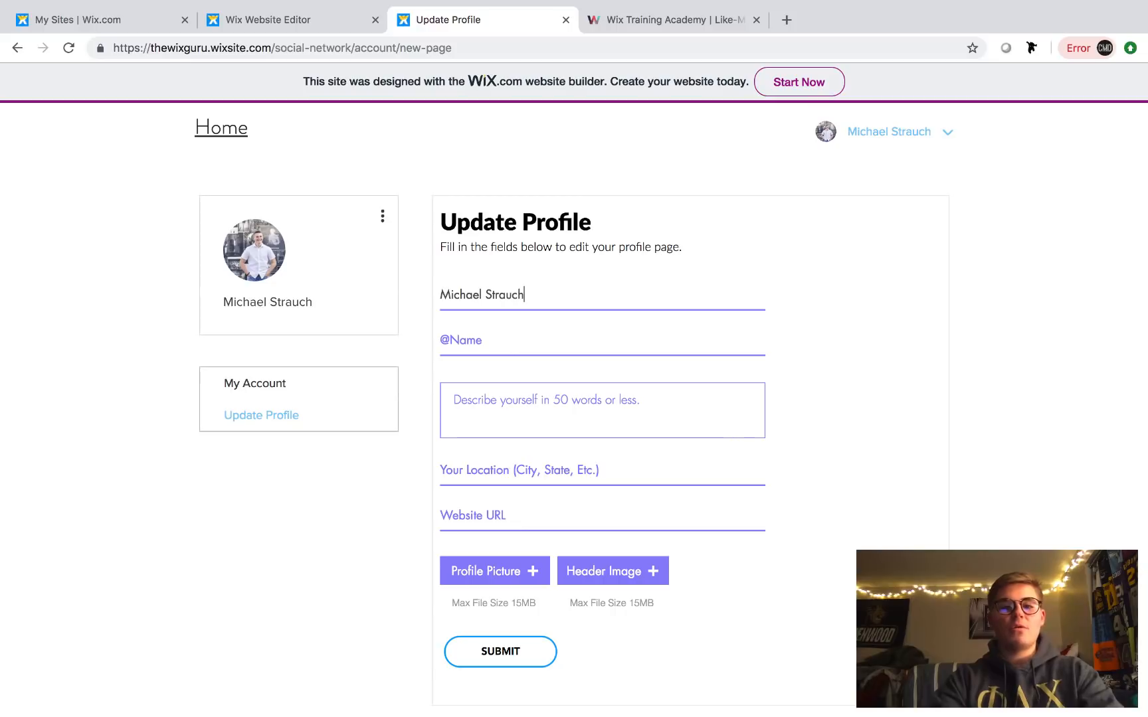
left_click(525, 338)
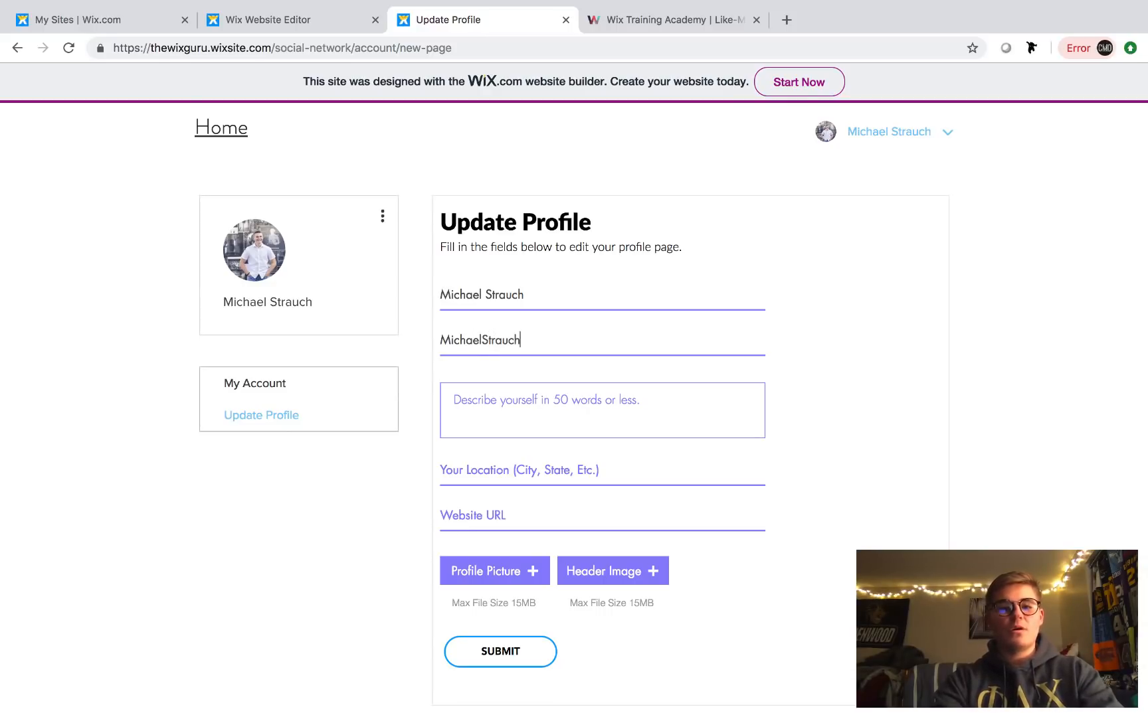
left_click(504, 407)
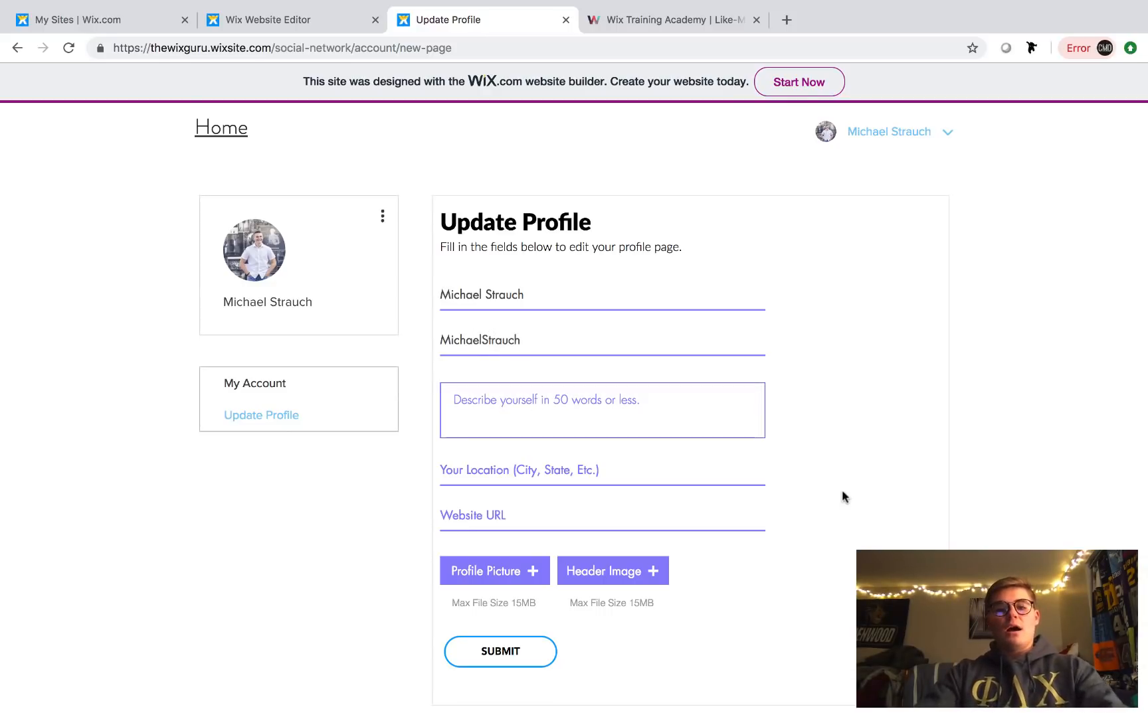
type("I like")
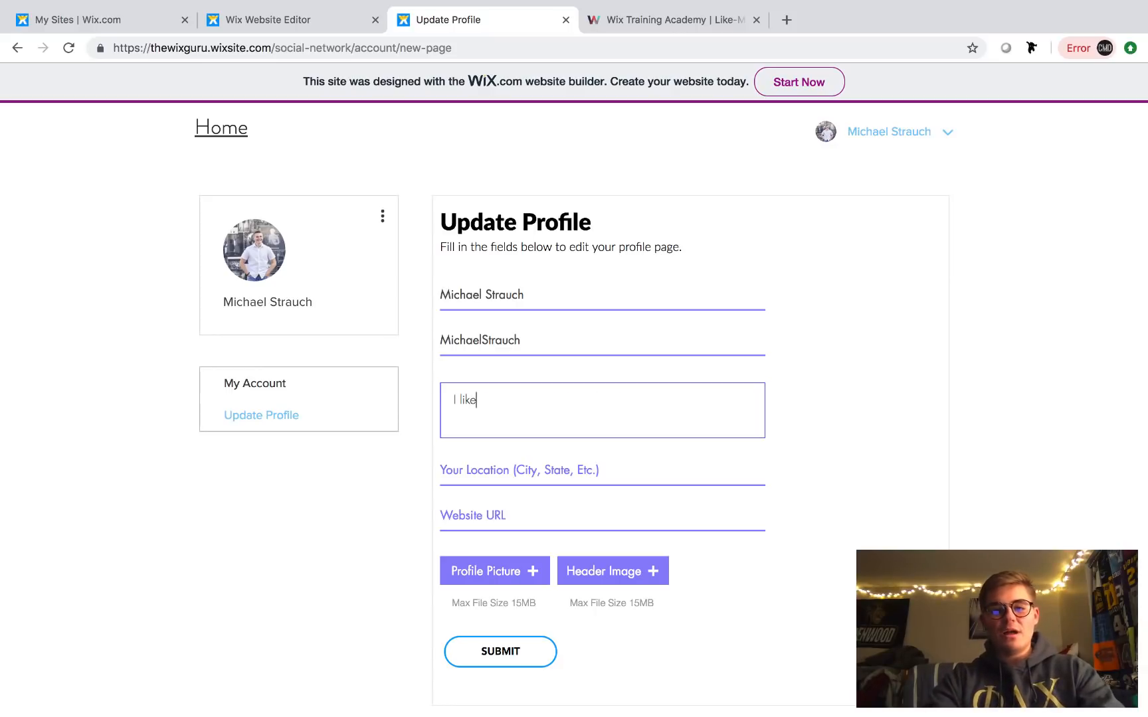
type(" to think I ")
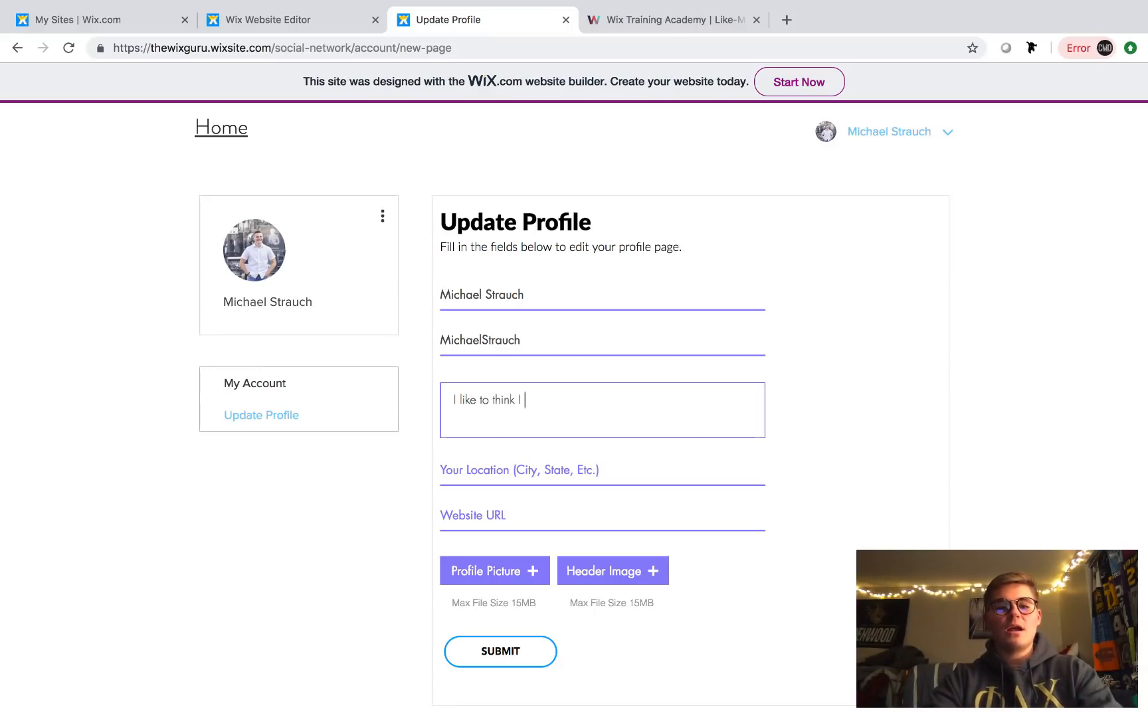
type("am a fa")
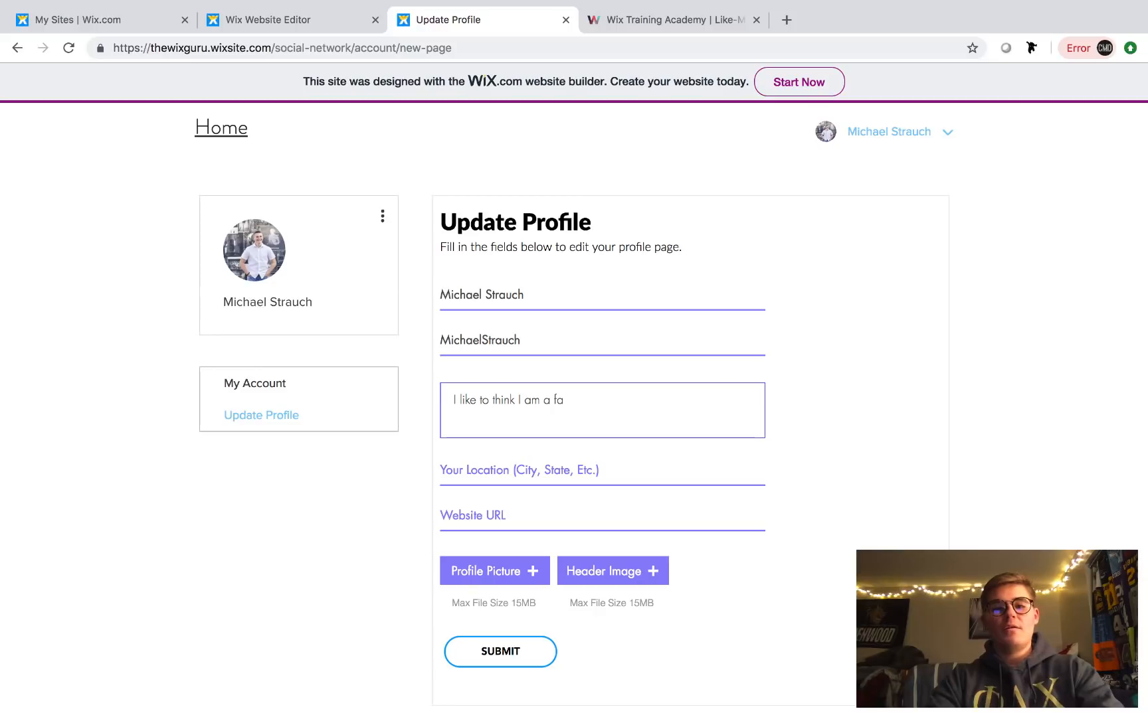
type("irly cool guy!")
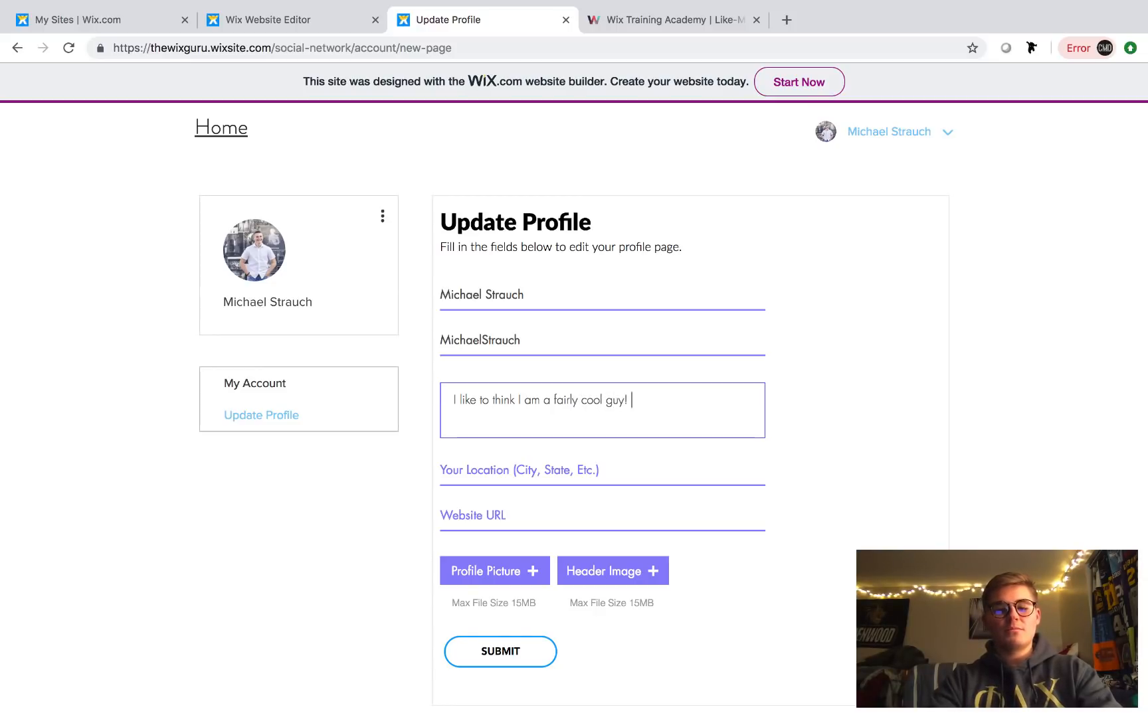
type(" Not sure, what do you think?")
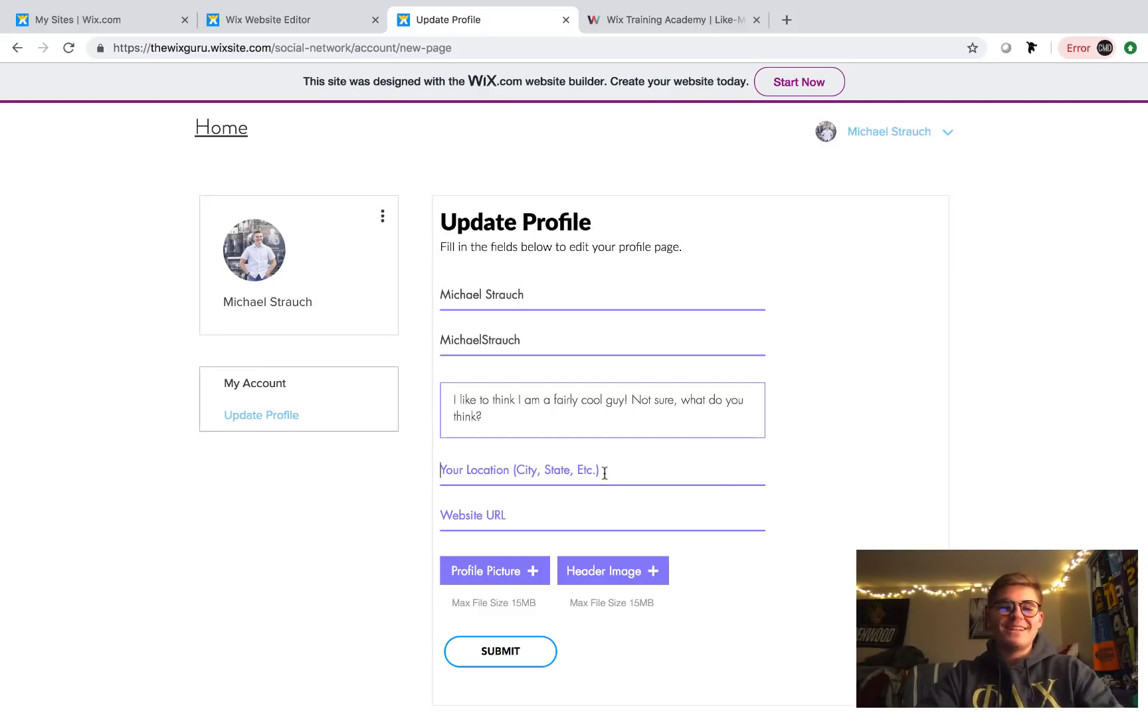
key("Tab")
type("Ph")
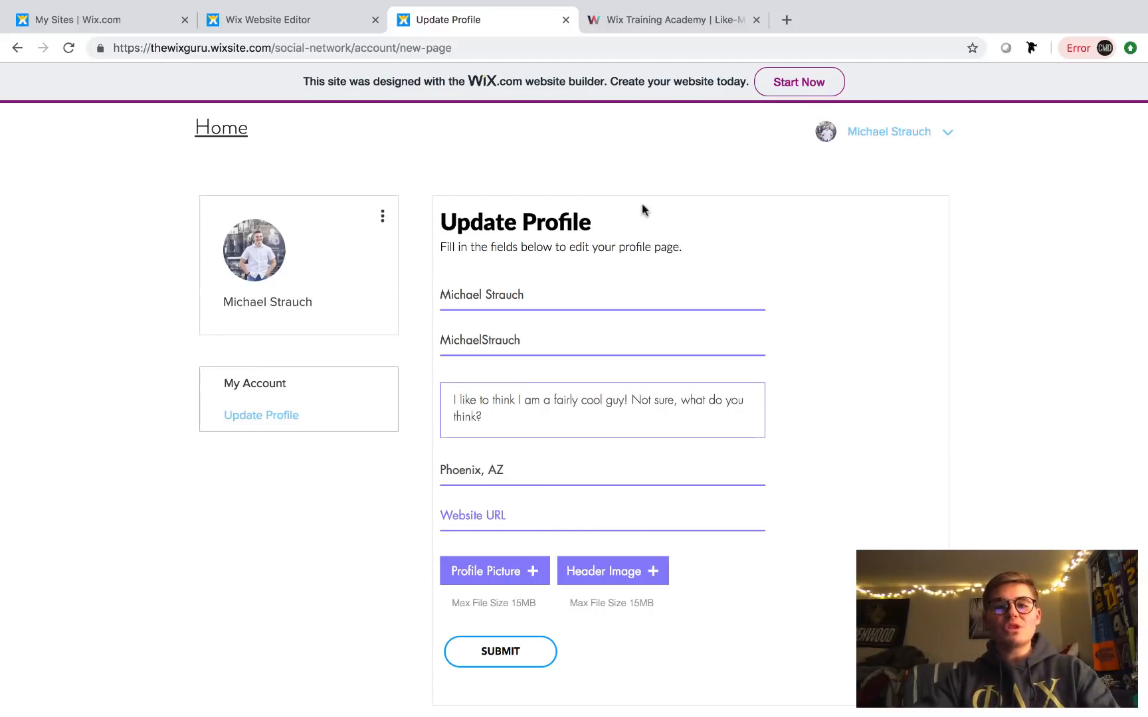
left_click(651, 21)
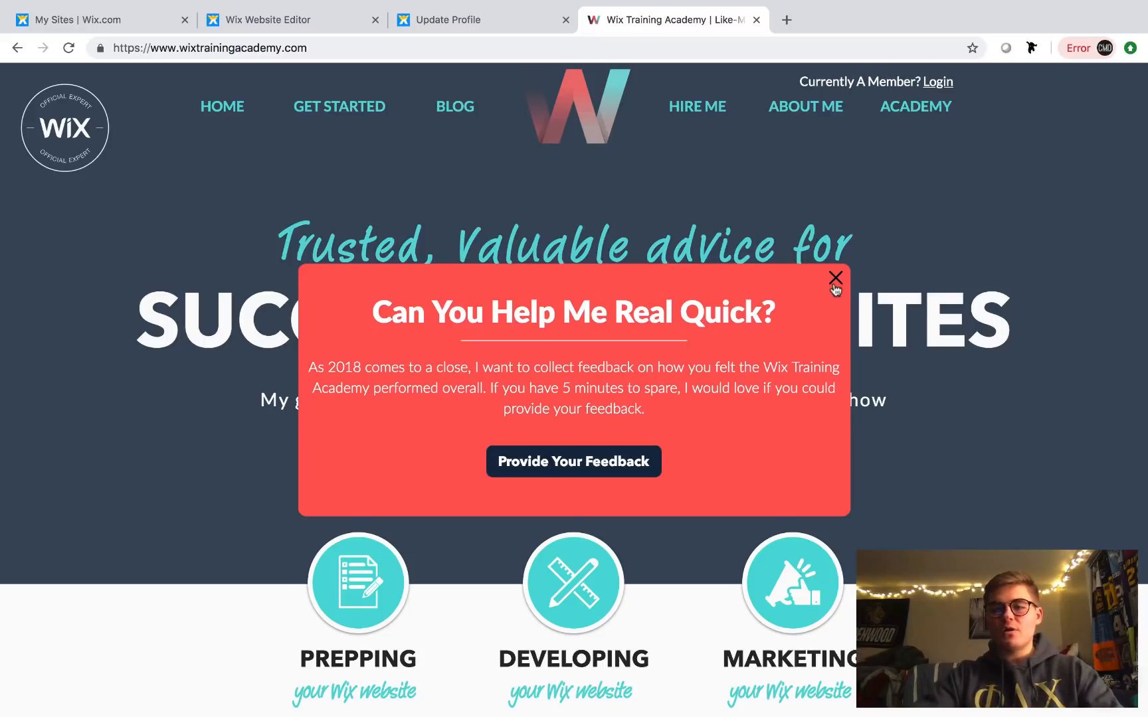
left_click(295, 47)
key("super+c")
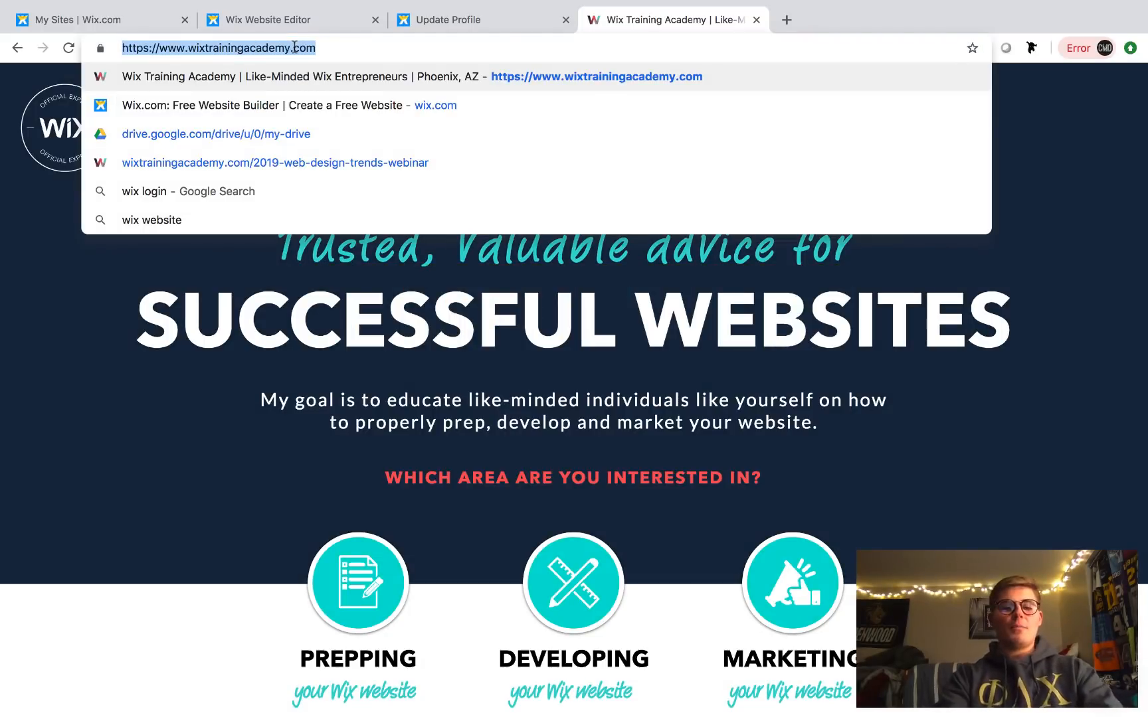
left_click(454, 20)
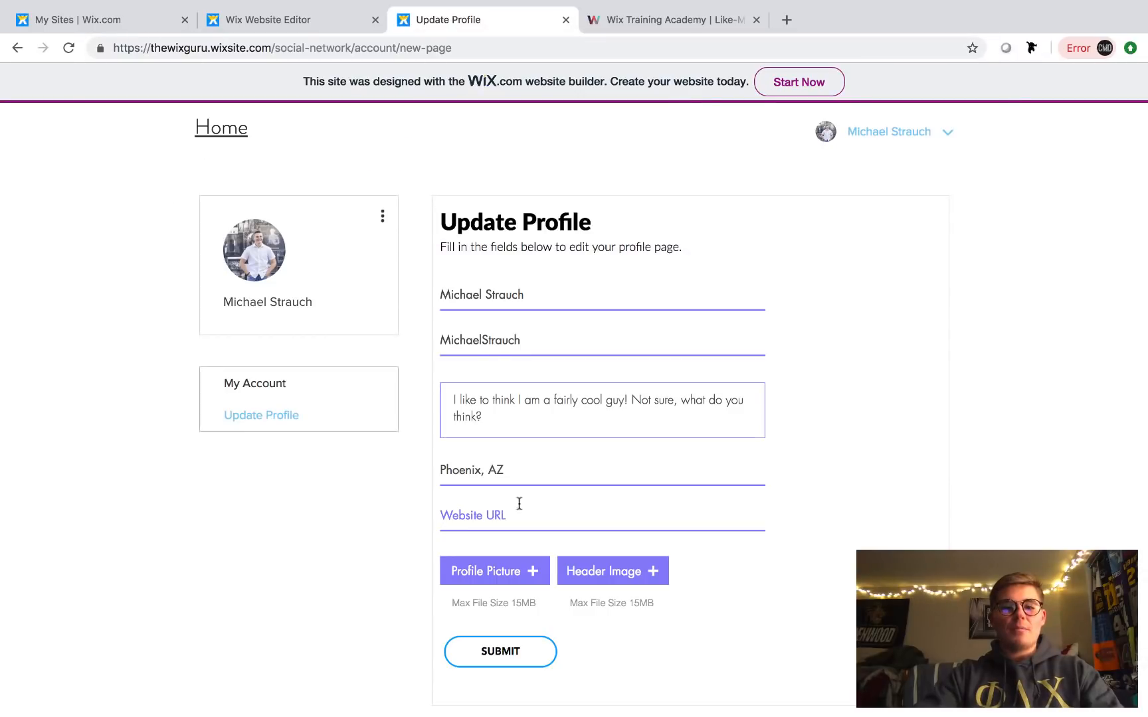
key("super+v")
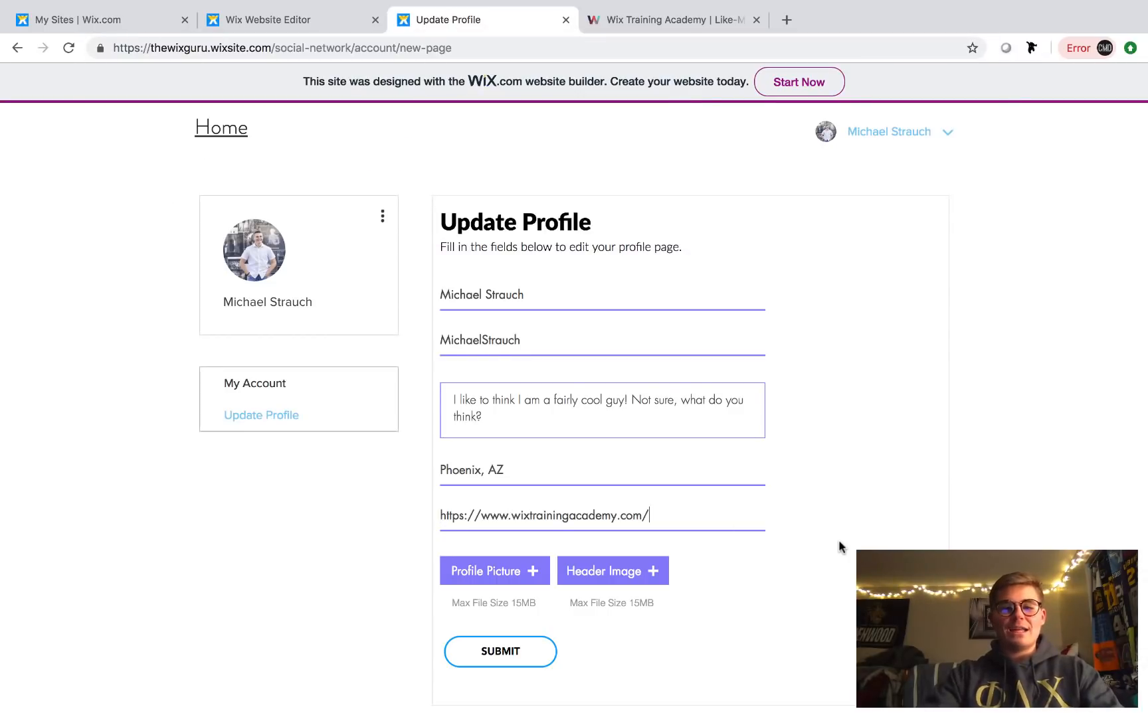
- Attach the sweater photo from Desktop > Dorm Room Entrepreneur as the profile picture
left_click(509, 575)
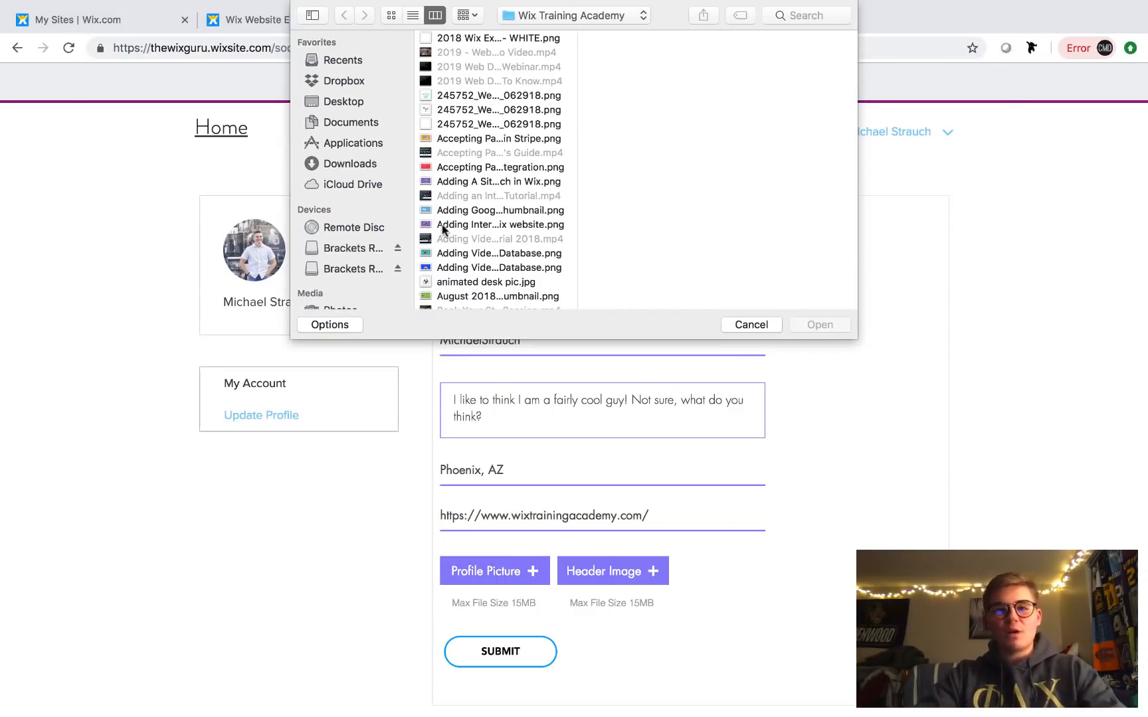
left_click(363, 103)
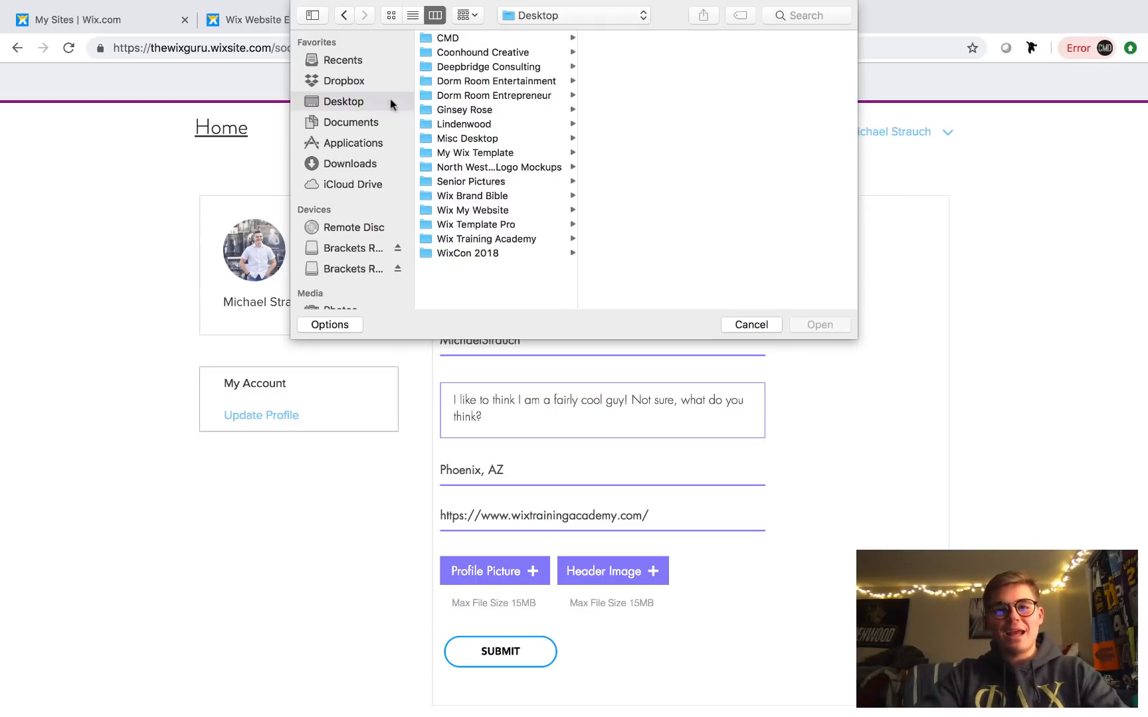
left_click(540, 97)
scroll(683, 197, "down", 10)
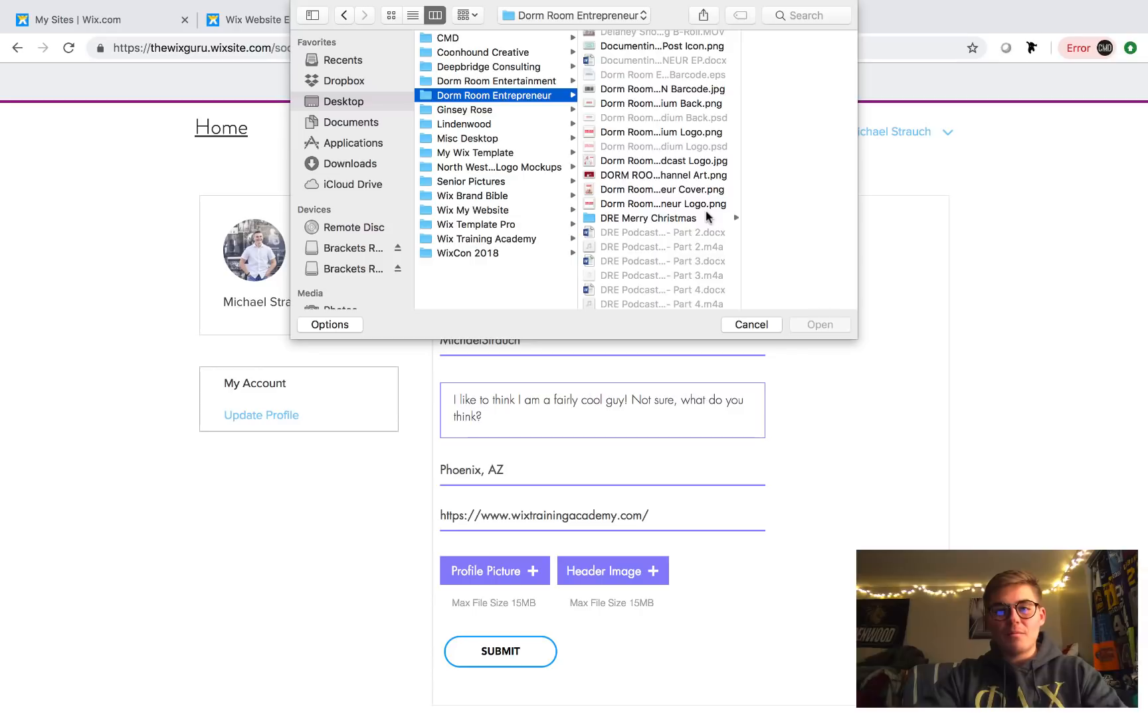
scroll(707, 216, "down", 5)
scroll(707, 216, "down", 10)
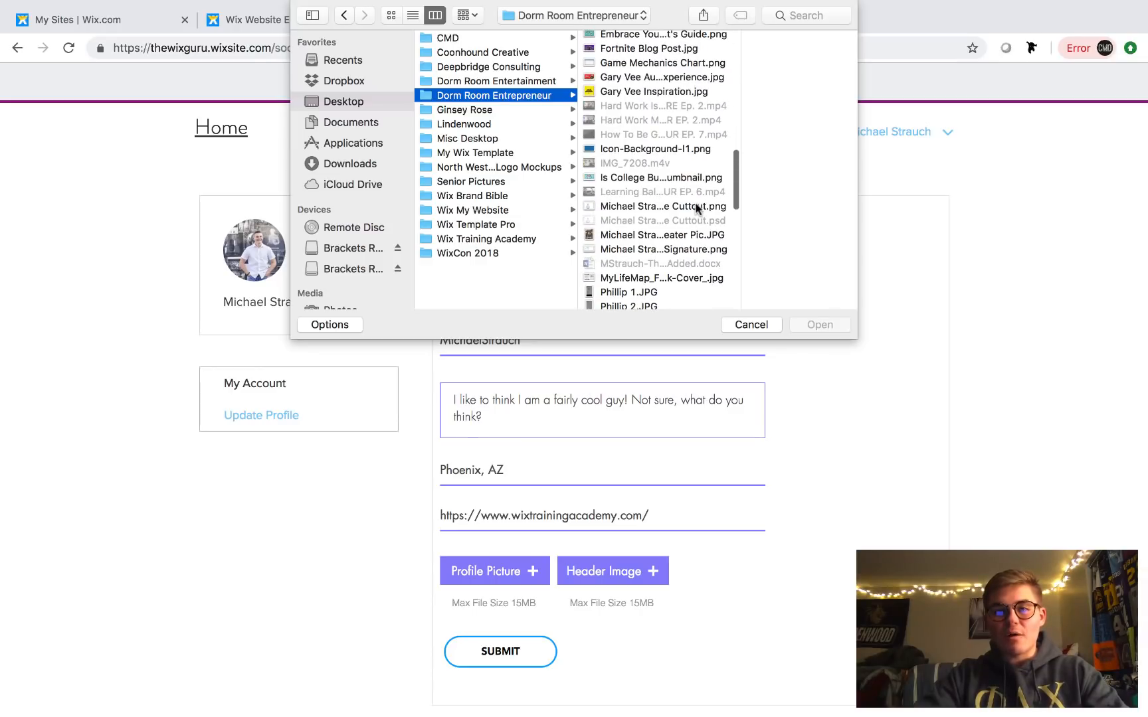
double_click(677, 234)
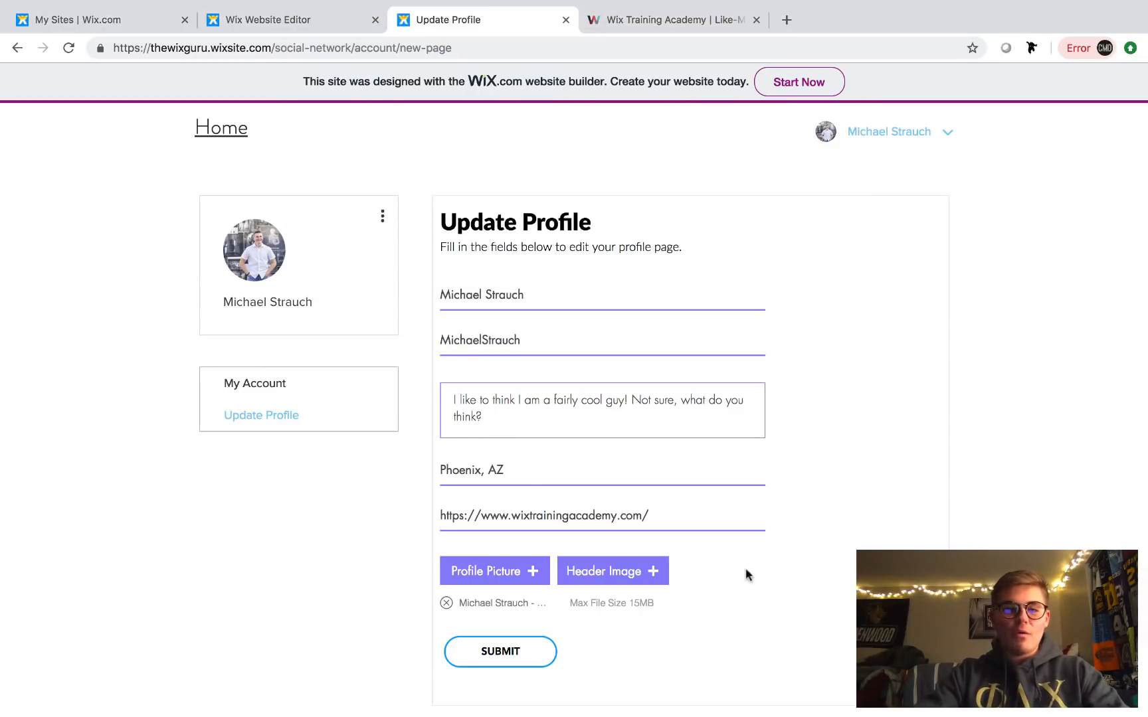
- Attach YouTube Channel Art.png from Wix Training Academy as header image and submit the profile
left_click(624, 566)
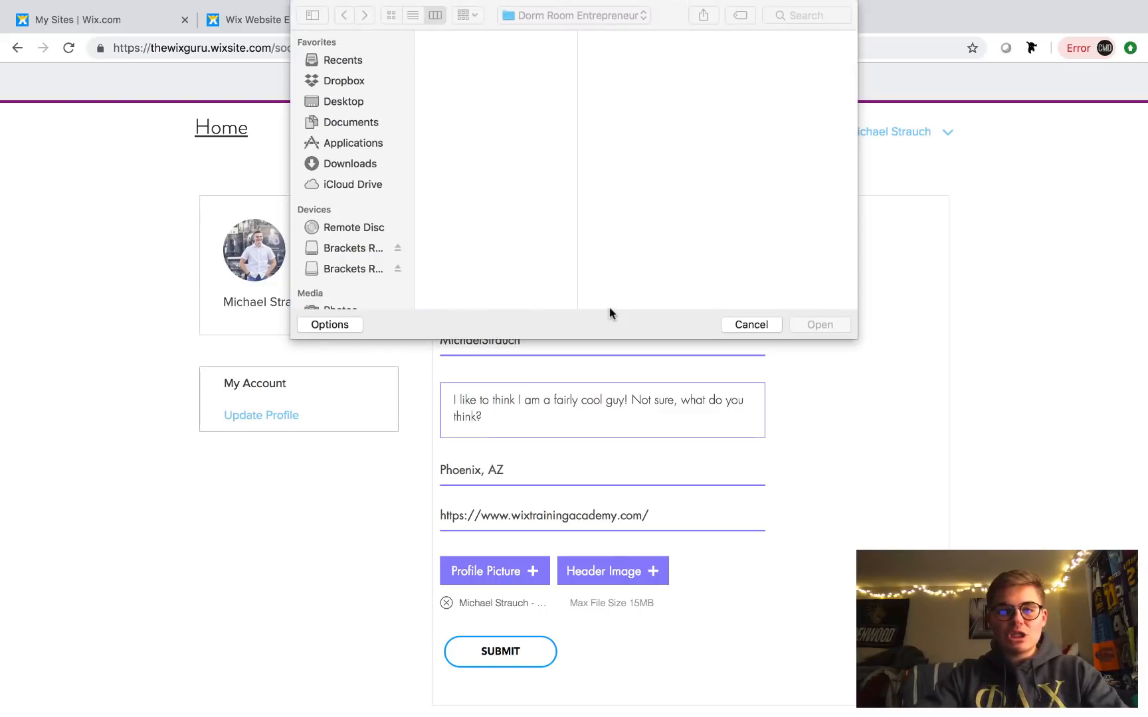
scroll(489, 230, "down", 3)
scroll(490, 228, "down", 10)
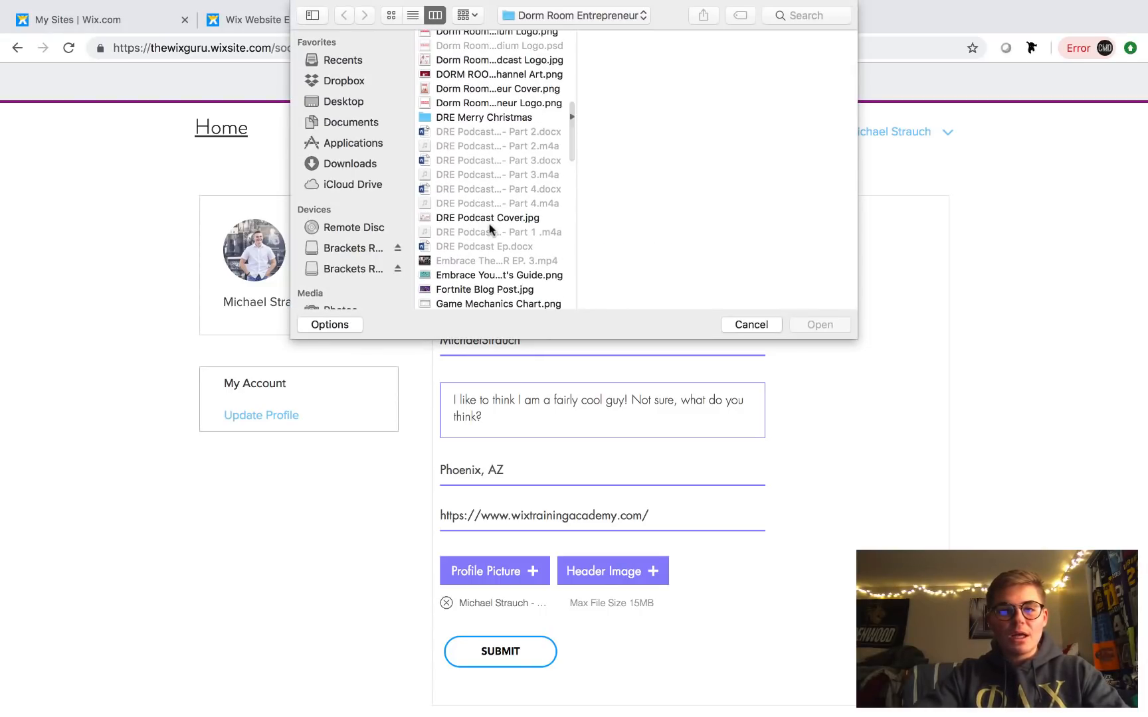
left_click(345, 105)
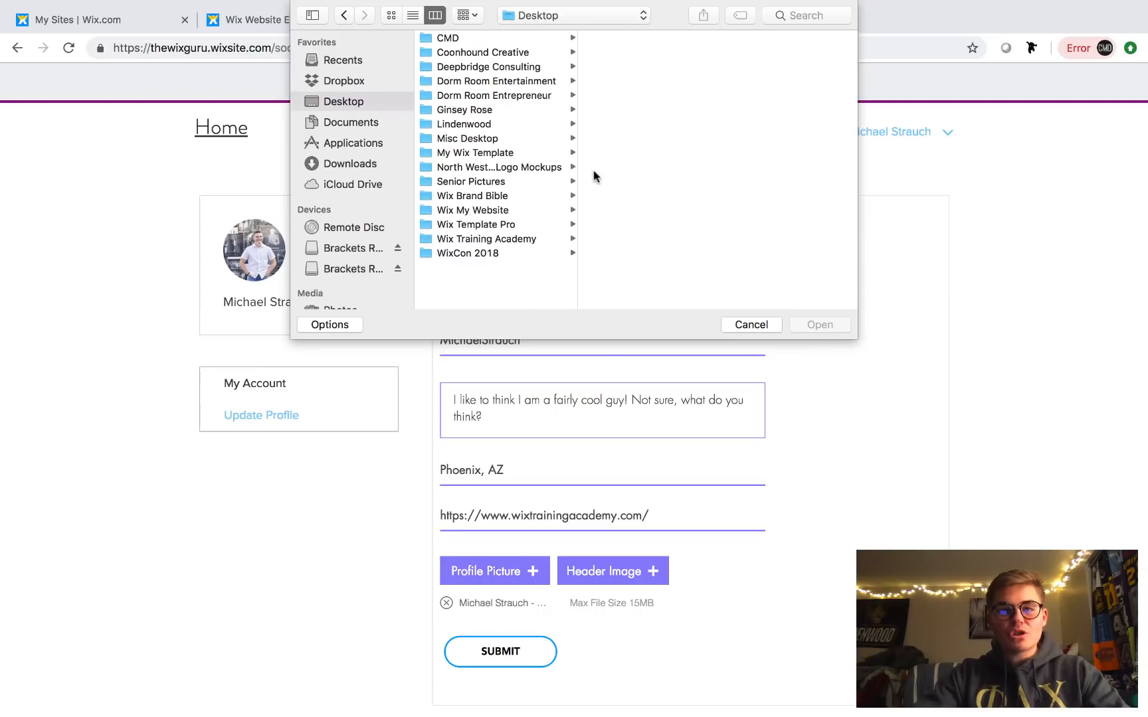
left_click(490, 238)
scroll(650, 237, "down", 15)
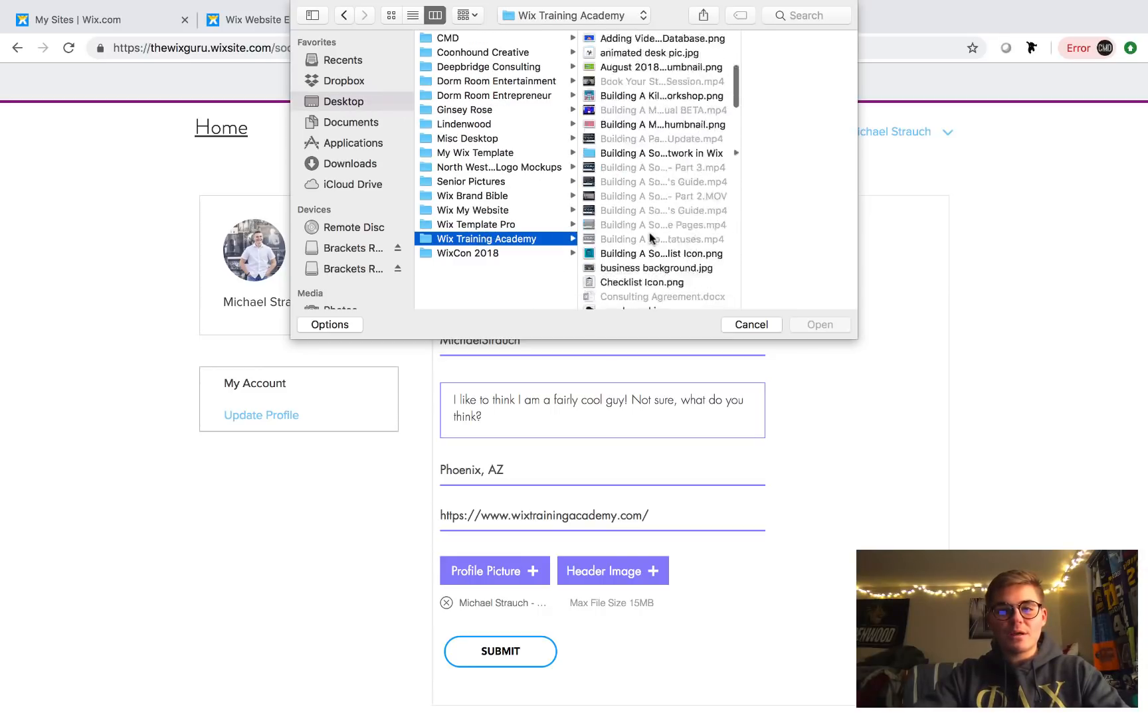
scroll(649, 232, "down", 2)
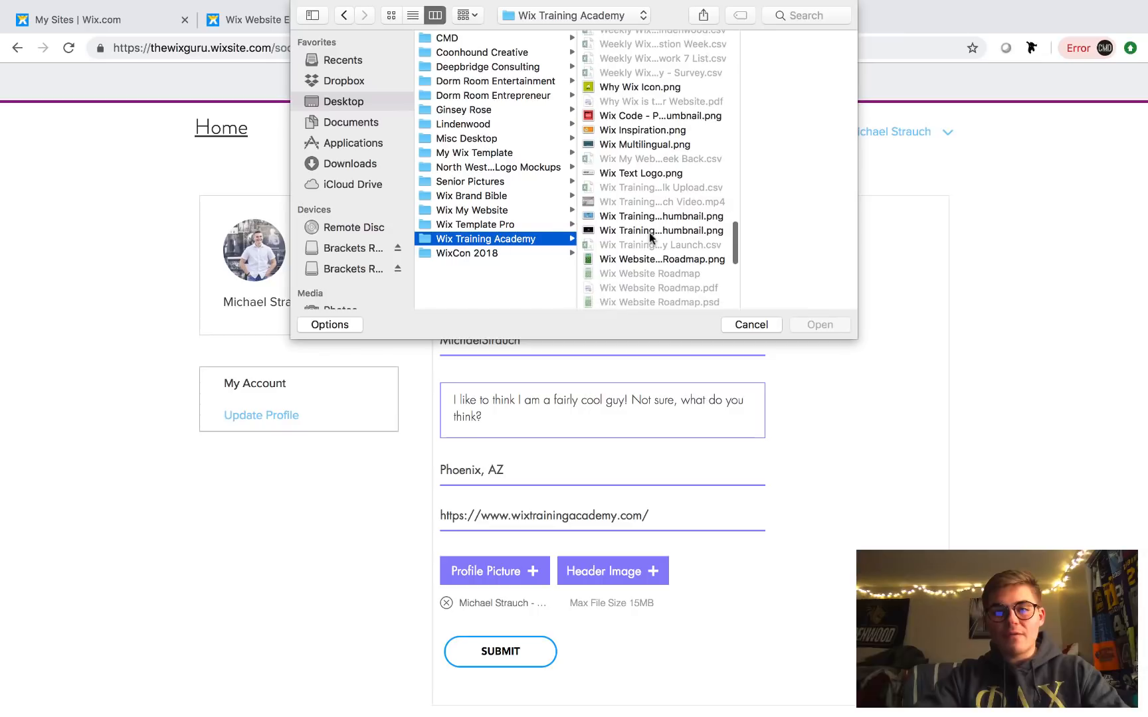
left_click(651, 234)
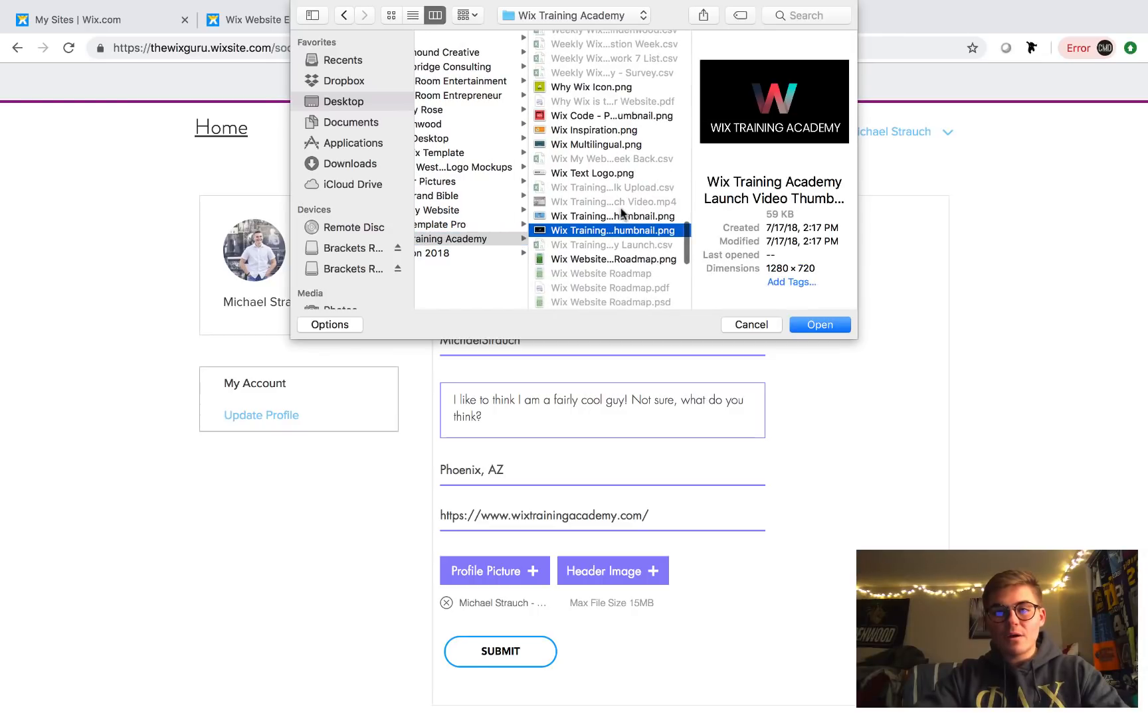
scroll(620, 208, "down", 5)
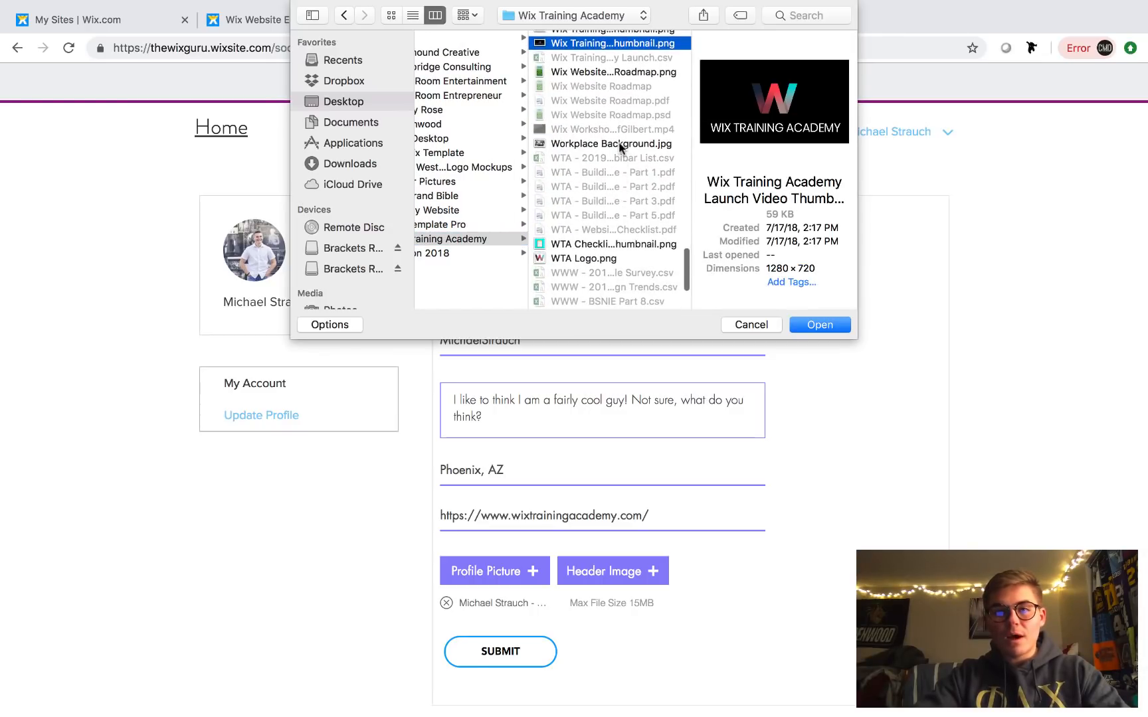
scroll(619, 146, "down", 3)
left_click(631, 274)
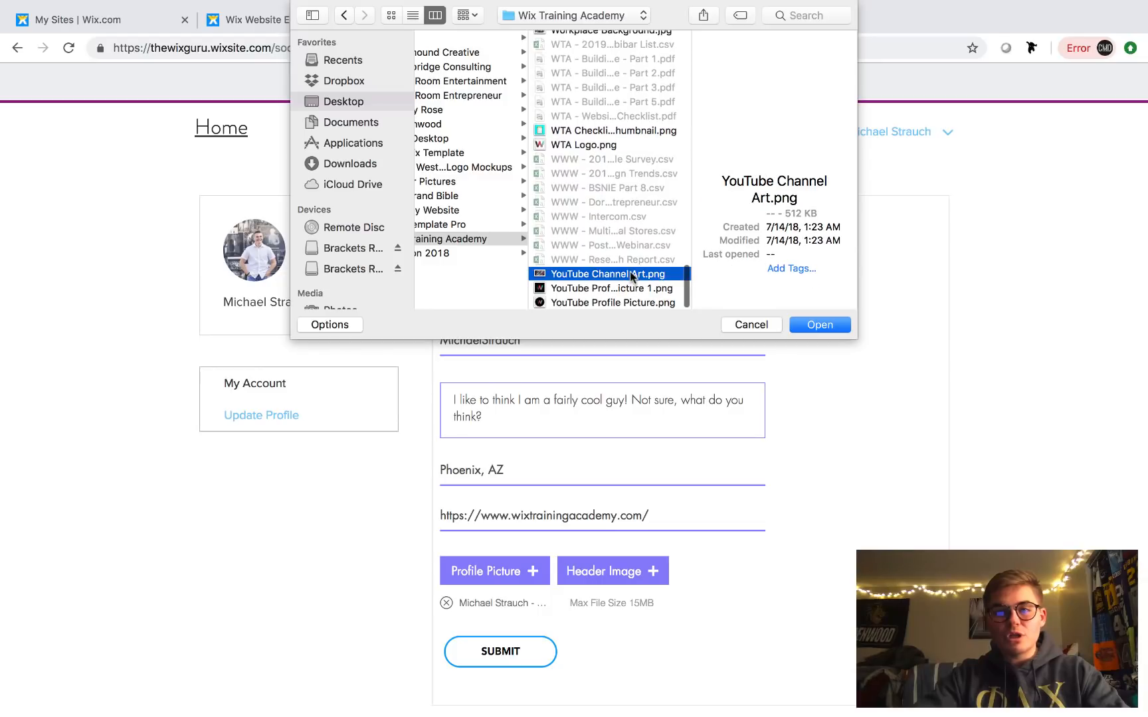
left_click(815, 325)
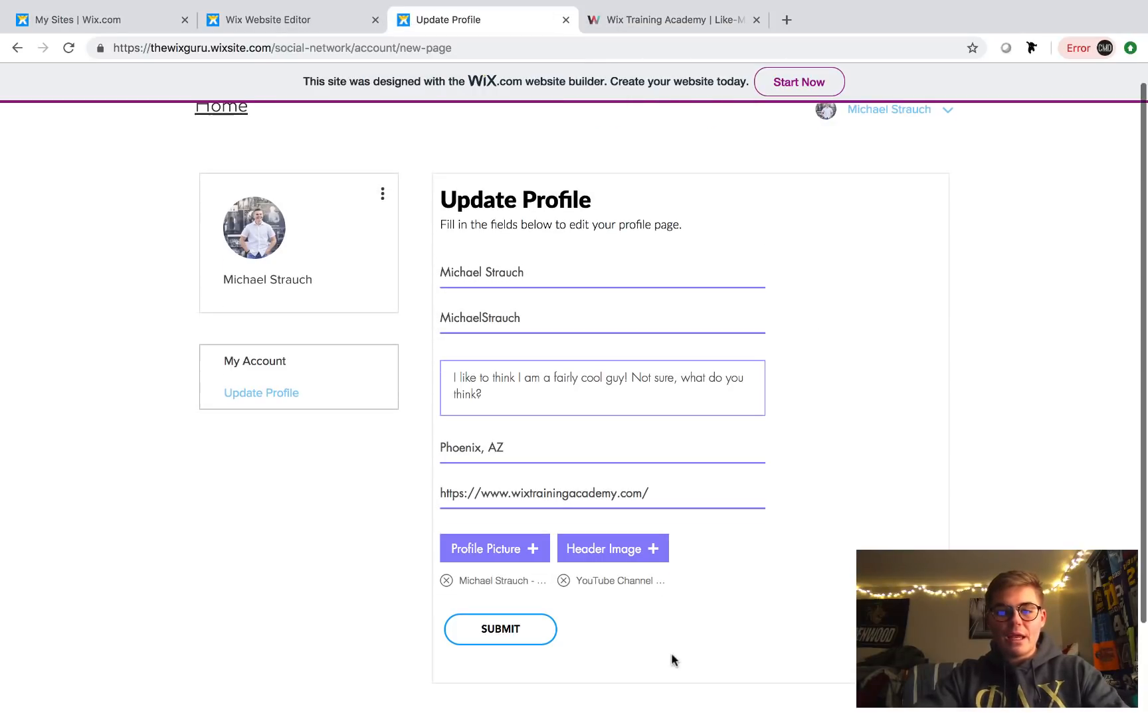
left_click(514, 631)
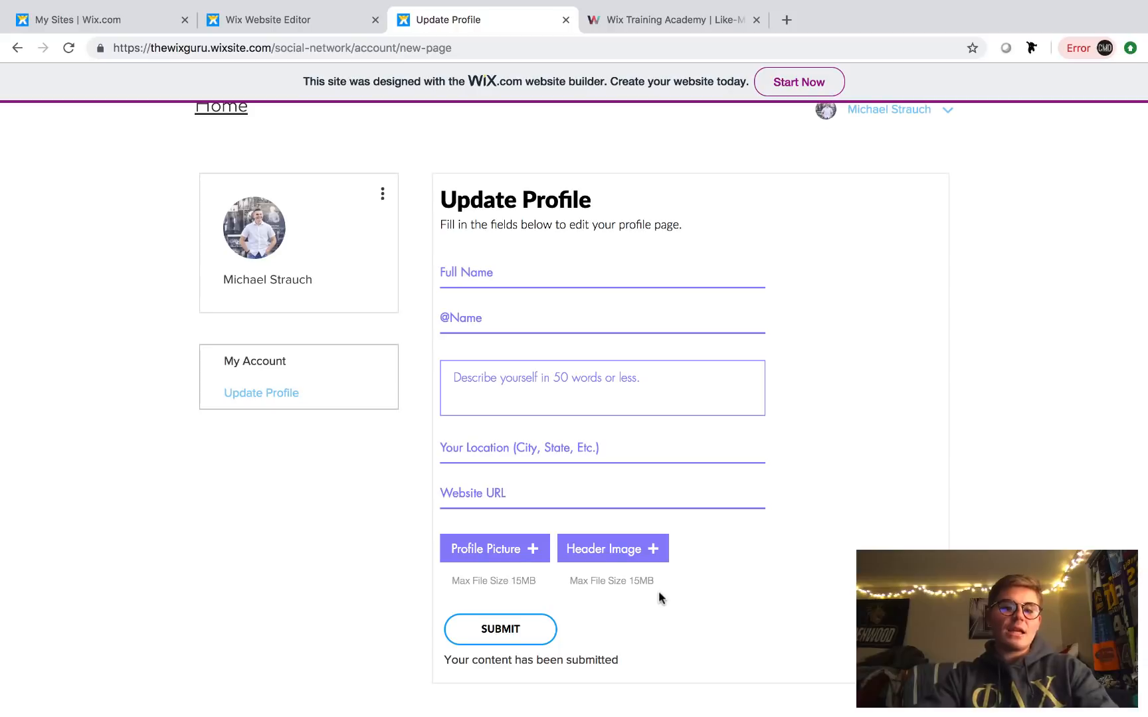
scroll(832, 537, "up", 1)
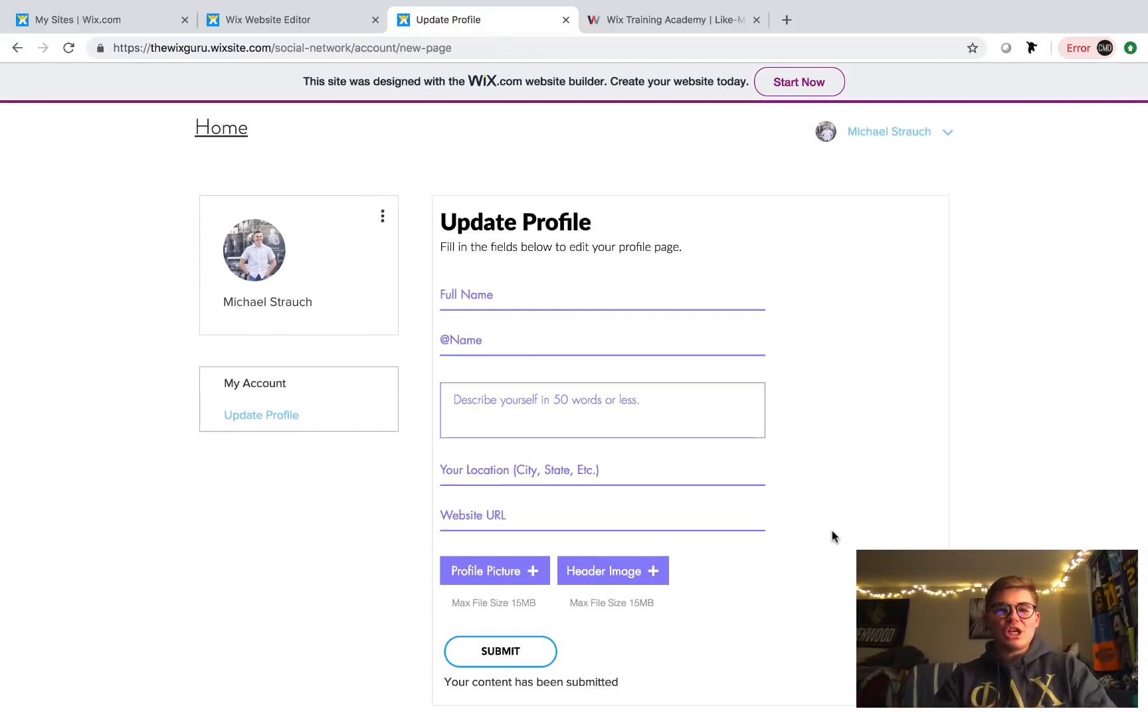
- Dismiss the publish congratulations, open the UserProfileData (Title) page, then go to My Sites
left_click(281, 23)
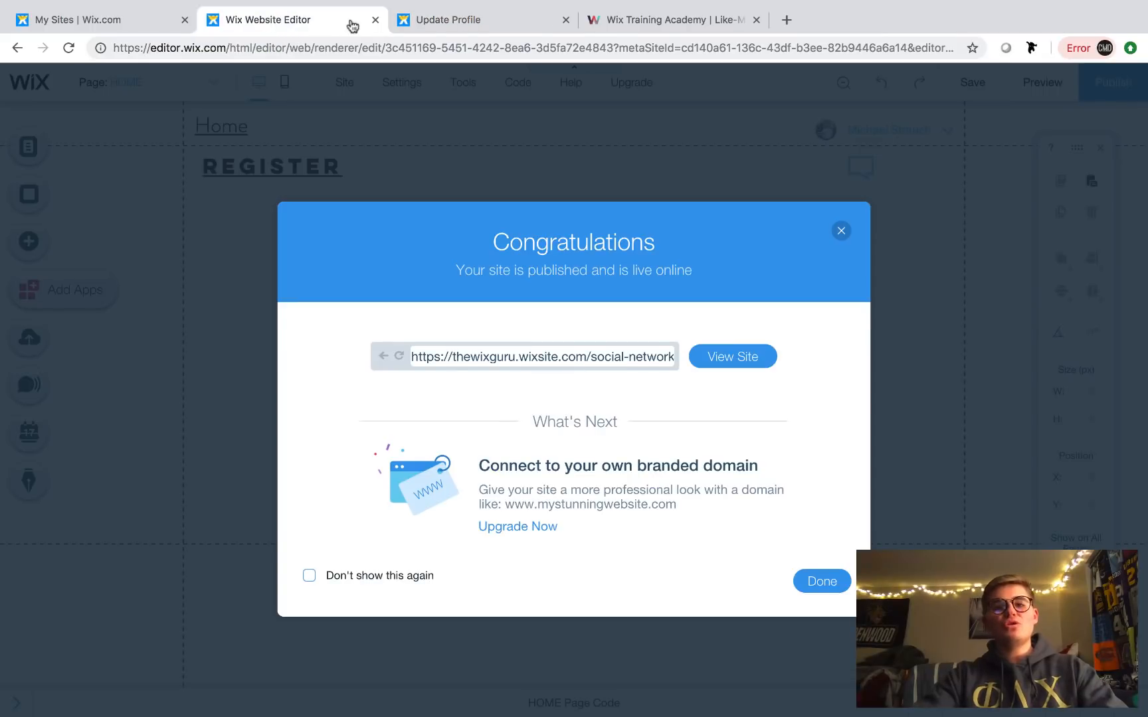
left_click(822, 579)
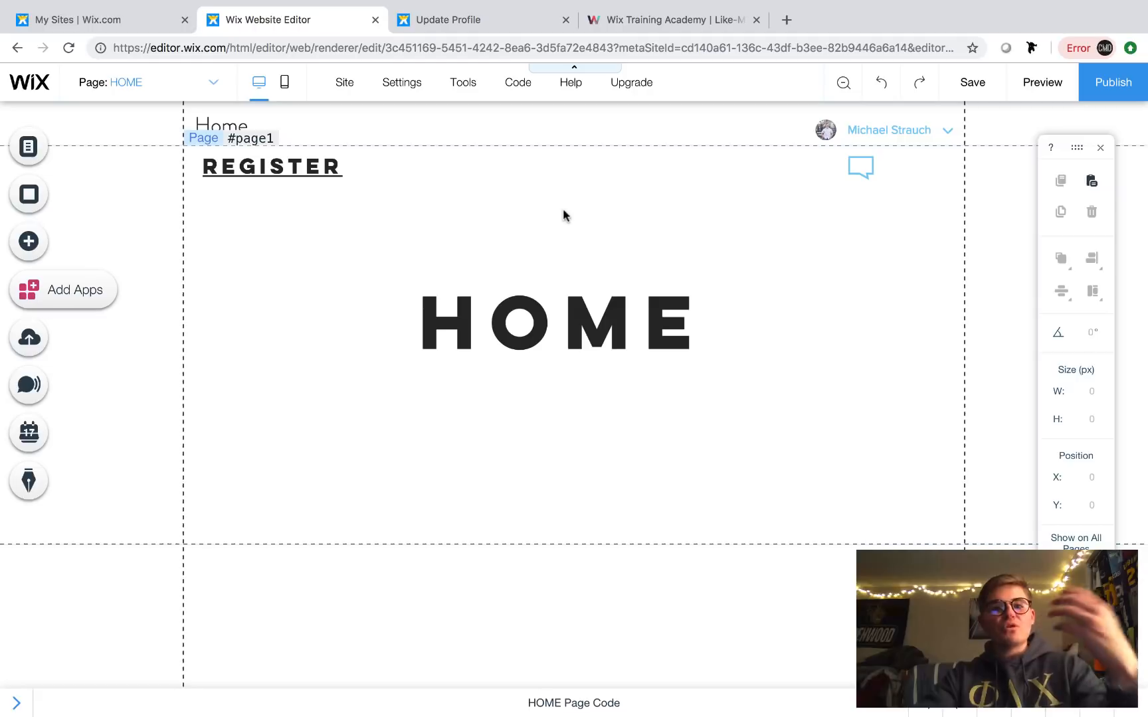
left_click(199, 96)
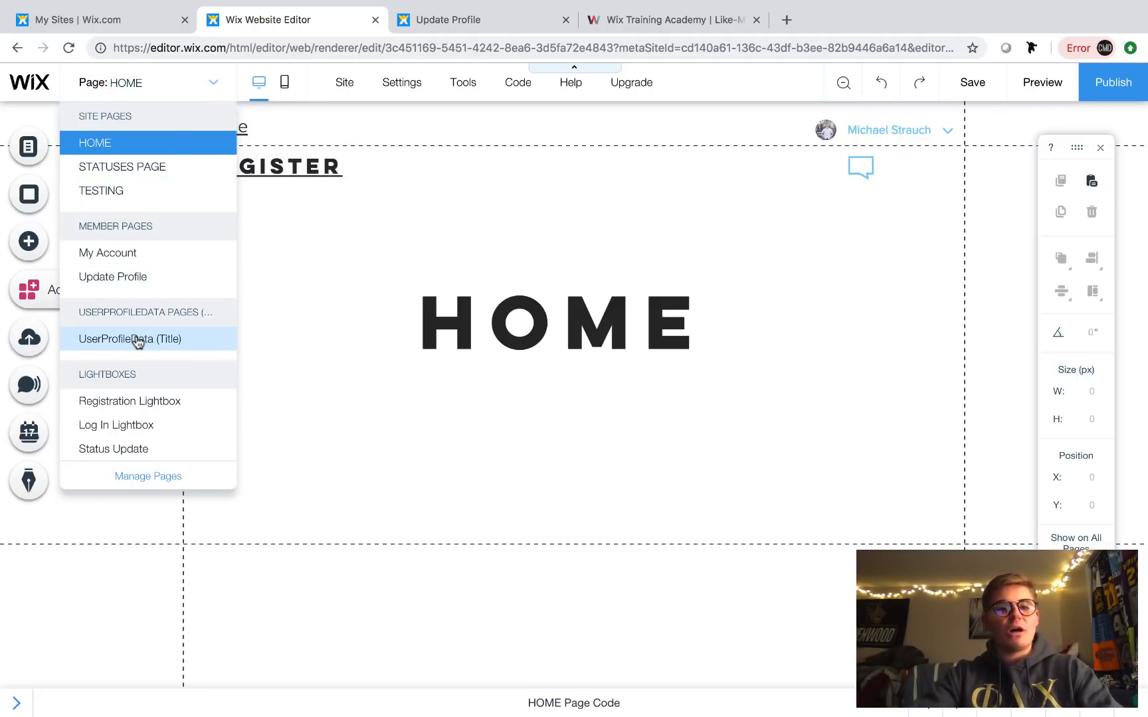
left_click(136, 340)
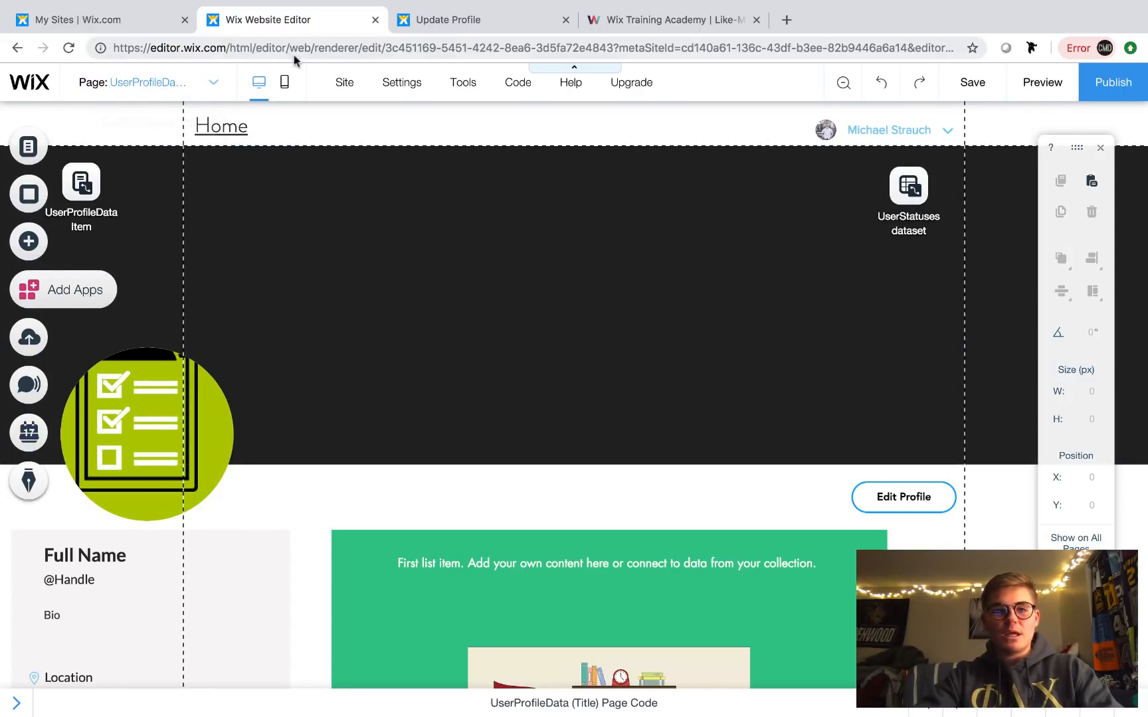
left_click(107, 20)
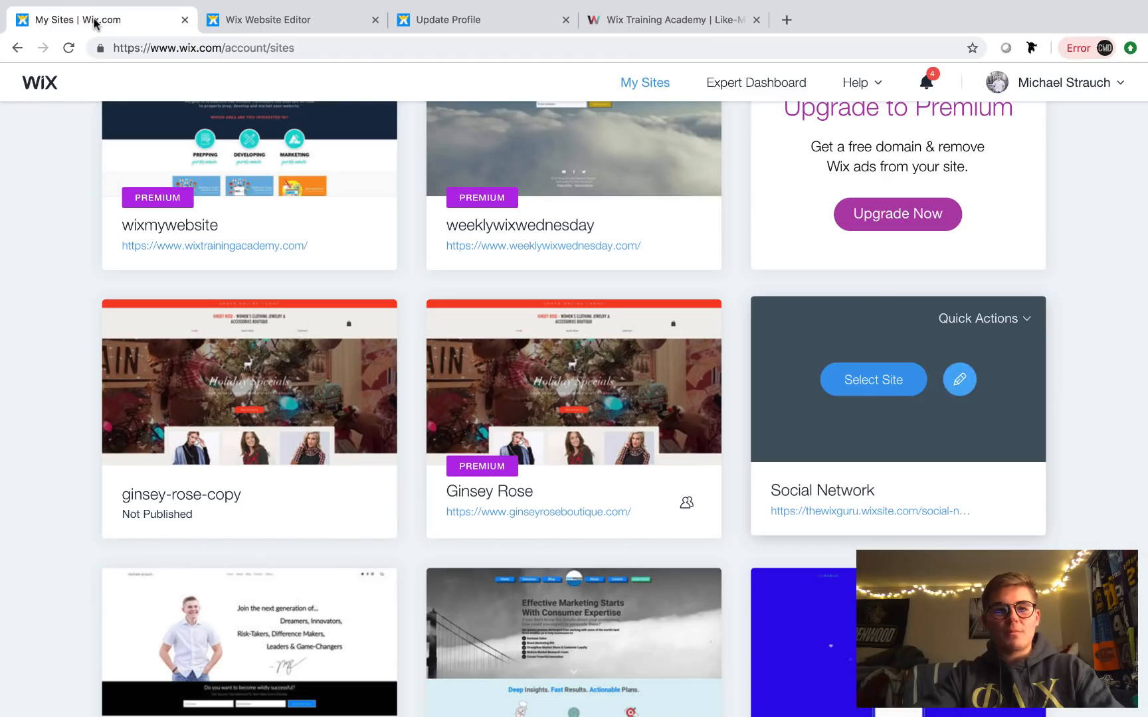
- Confirm the Social Network dashboard's UserProfileData collection has the submitted profile row, then return to Update Profile
left_click(873, 379)
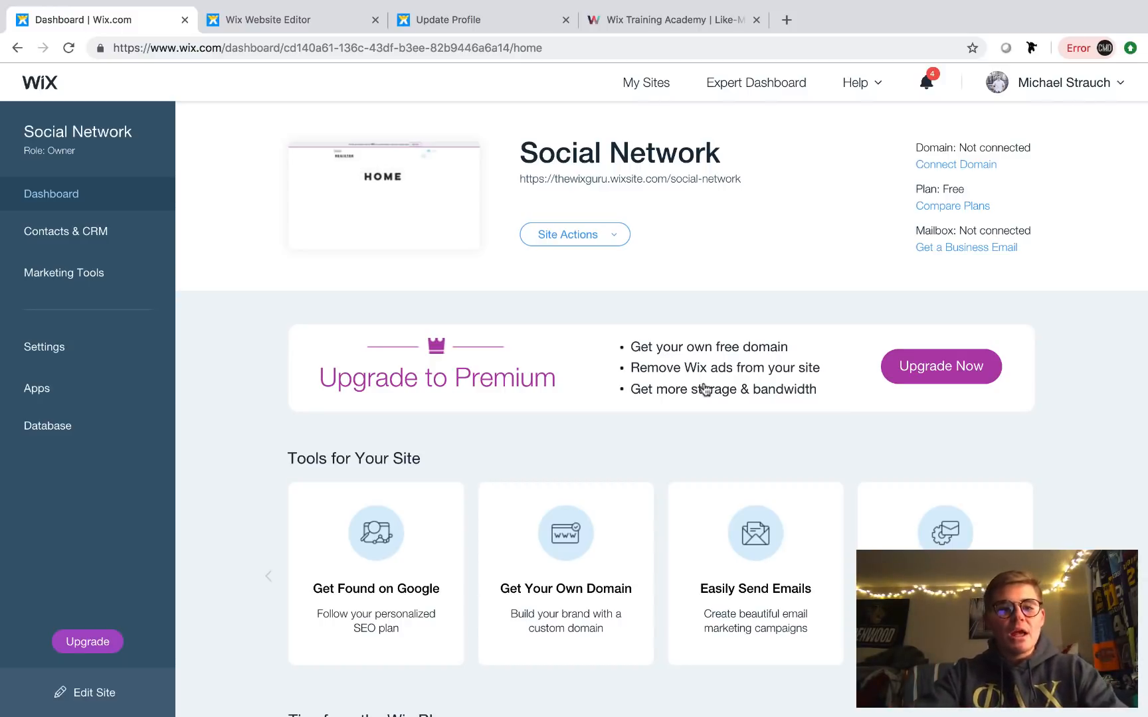
left_click(70, 428)
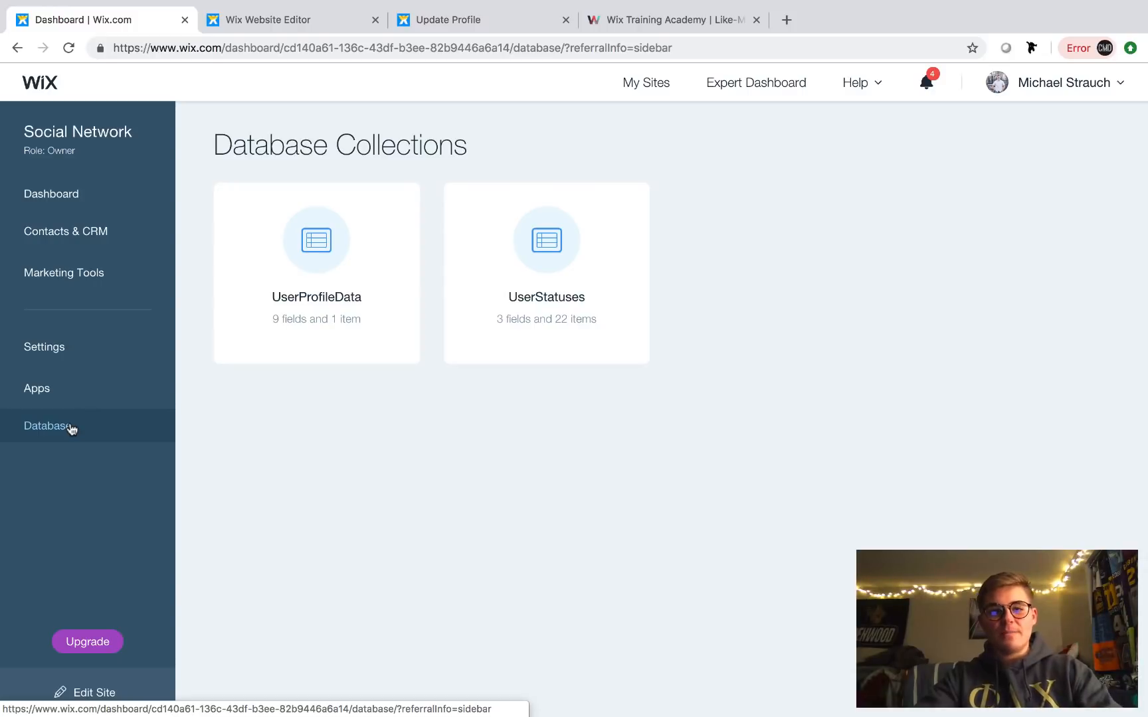
mouse_move(384, 348)
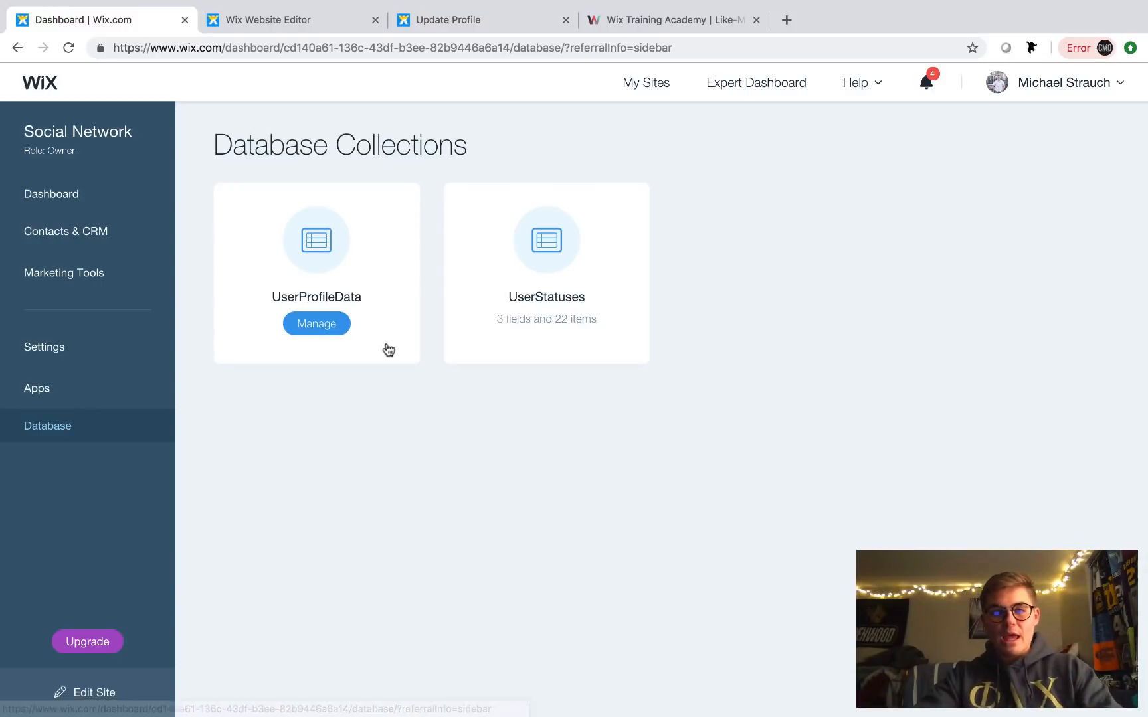
left_click(327, 331)
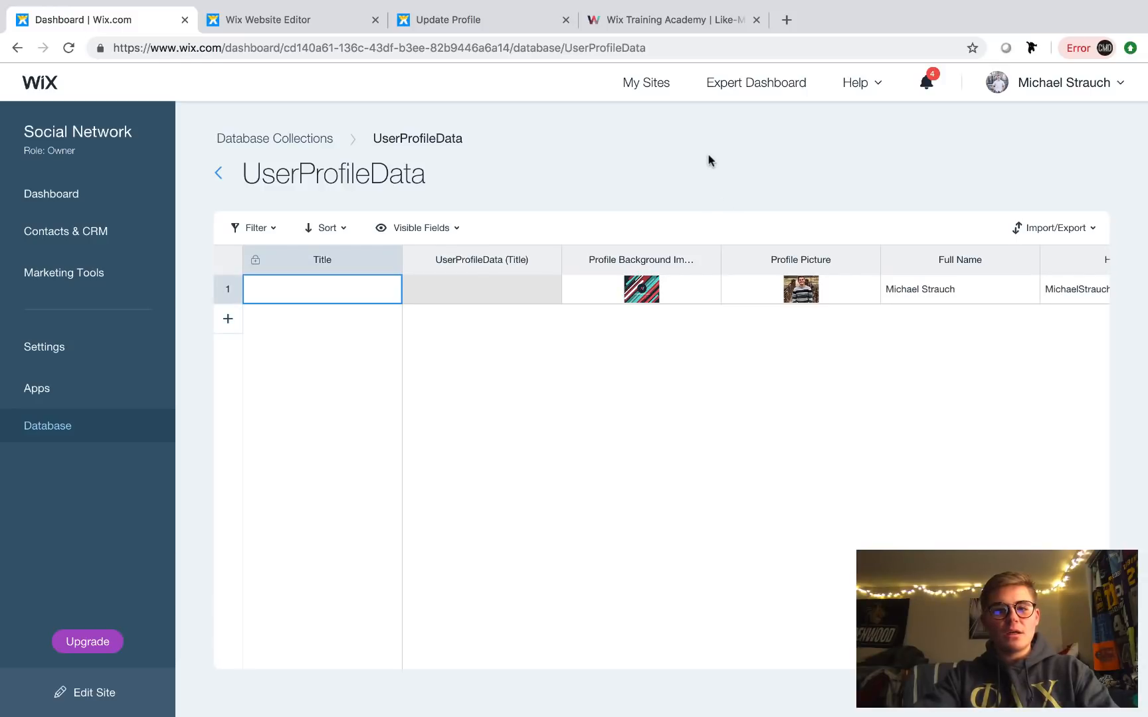
scroll(805, 297, "right", 4)
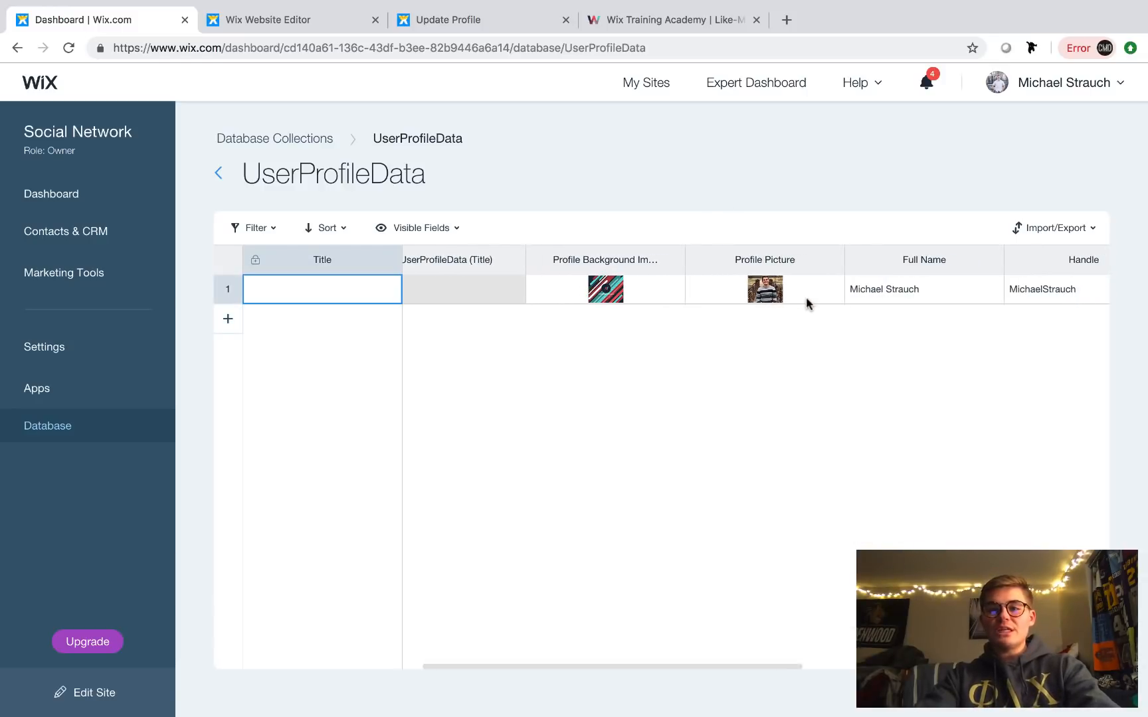
scroll(806, 297, "right", 7)
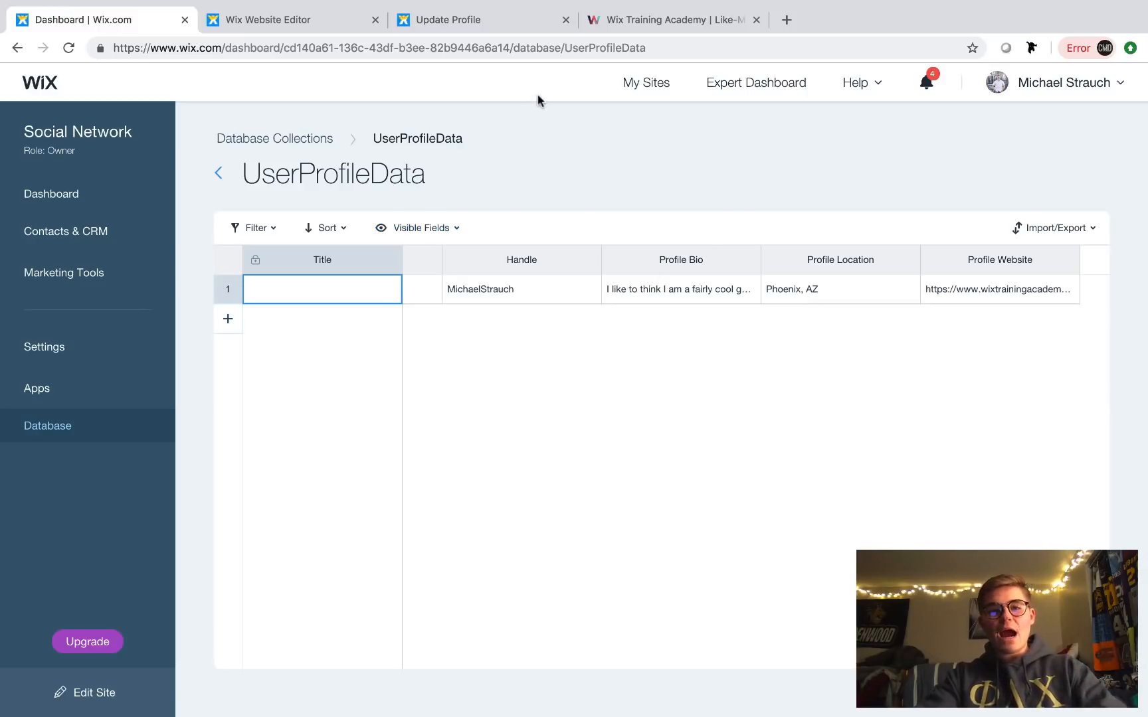
left_click(482, 25)
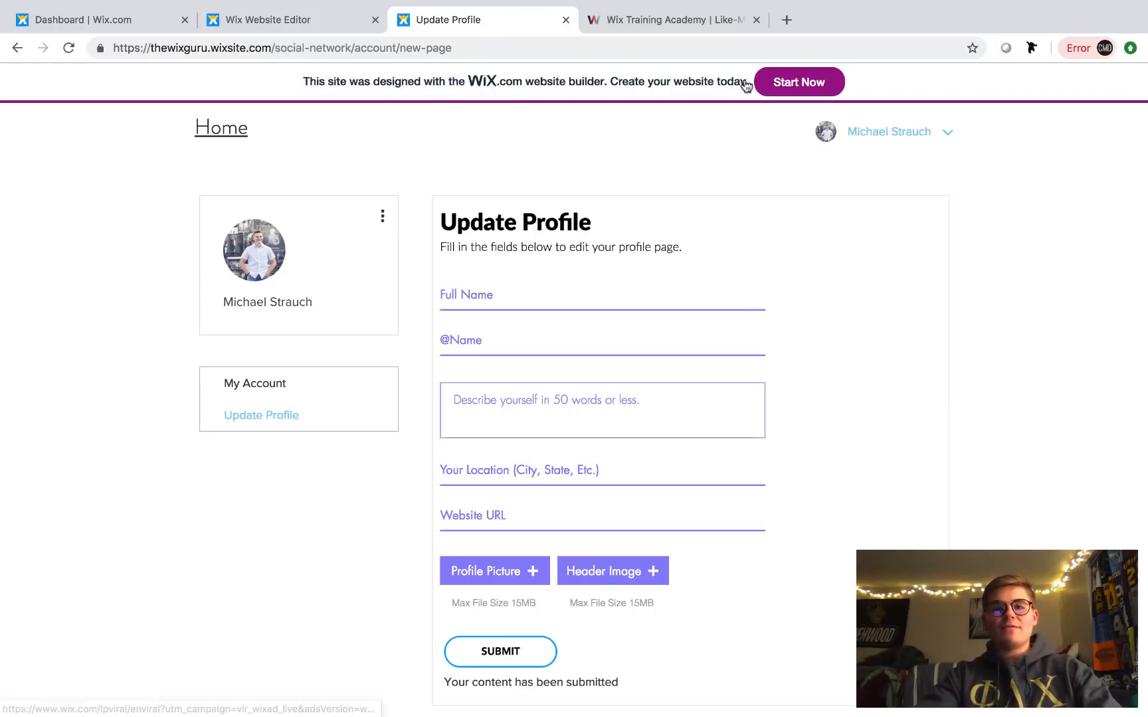
- Open the settings of the UserProfileData dynamic page from Manage Pages
left_click(317, 20)
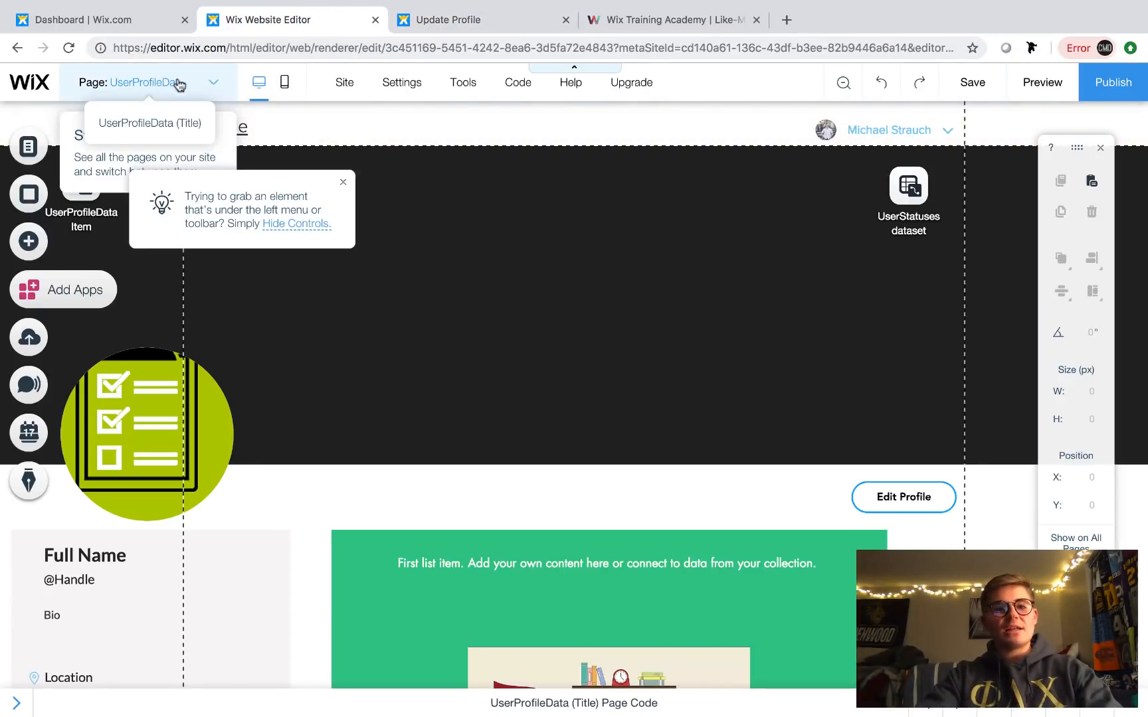
left_click(213, 82)
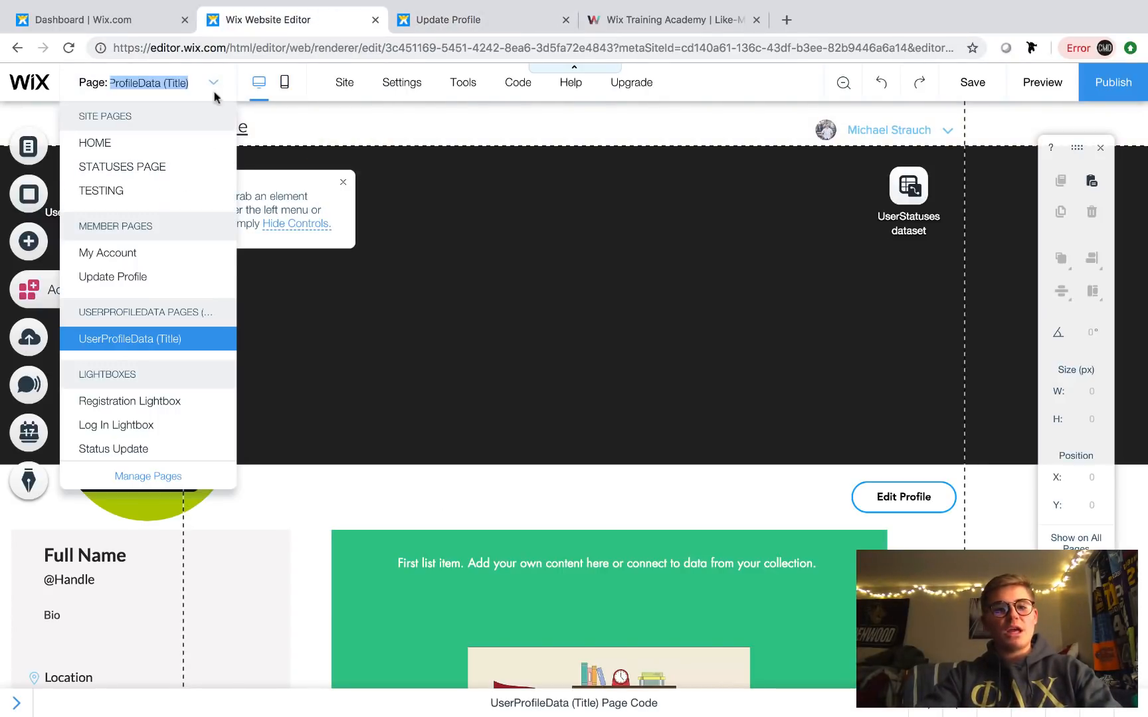
left_click(166, 476)
left_click(442, 198)
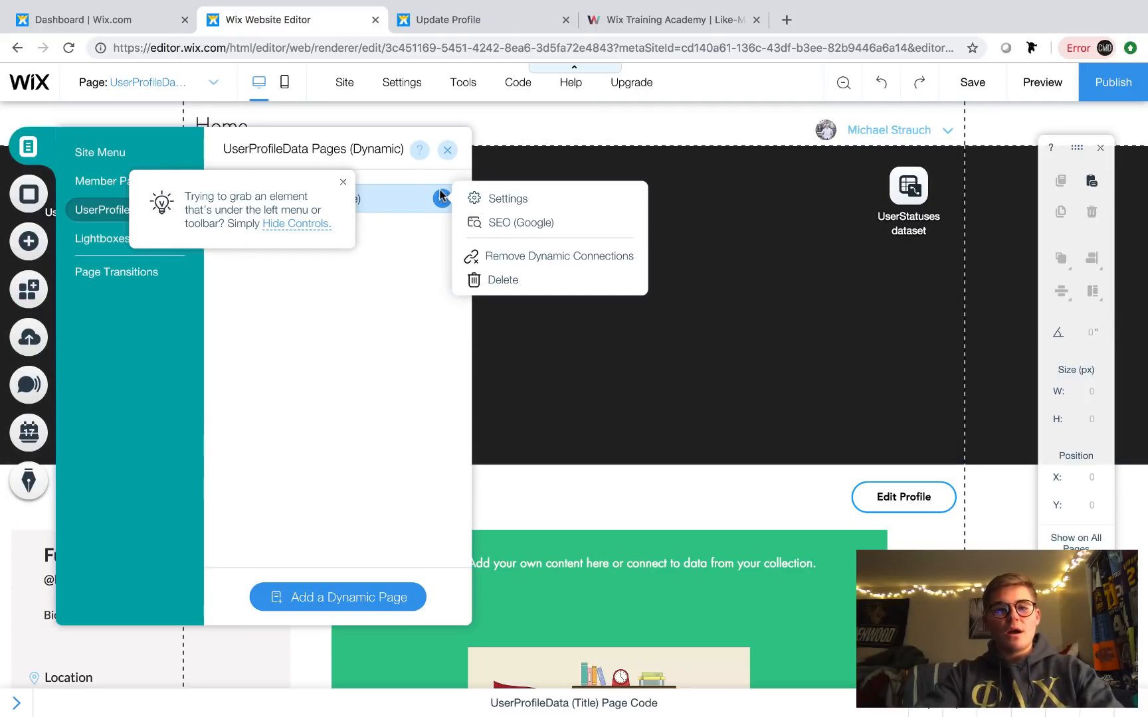
left_click(516, 201)
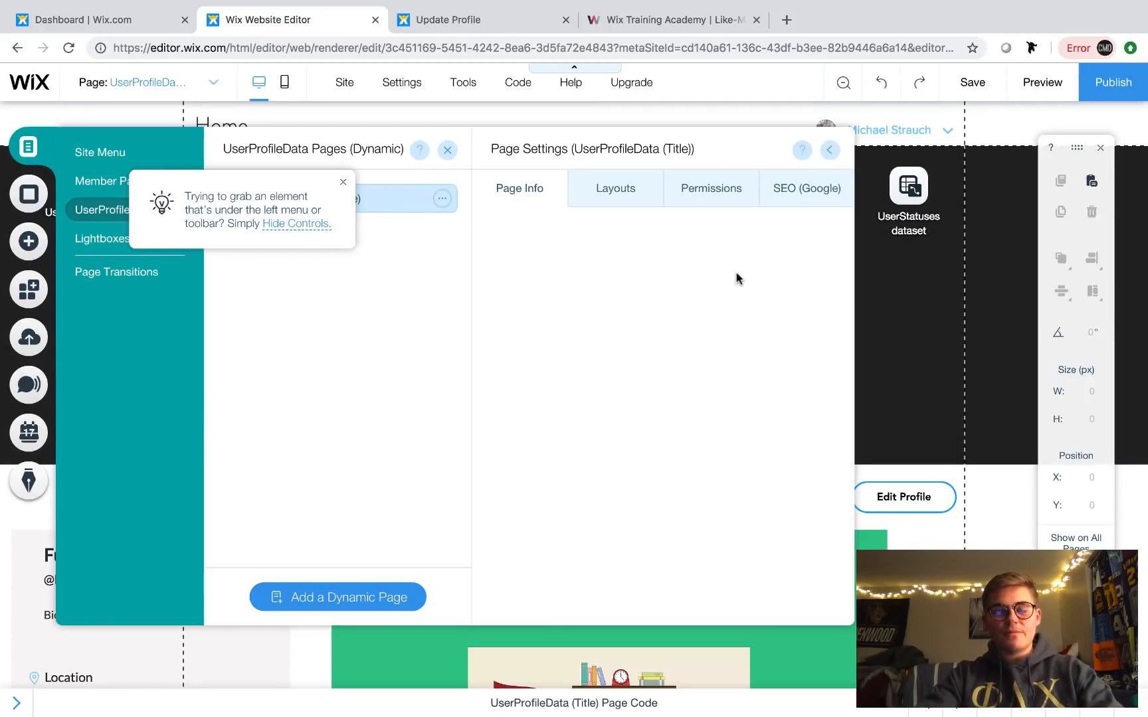
- Replace {Title} with the Full Name field so the URL reads UserProfileData/Full Name
left_click(687, 323)
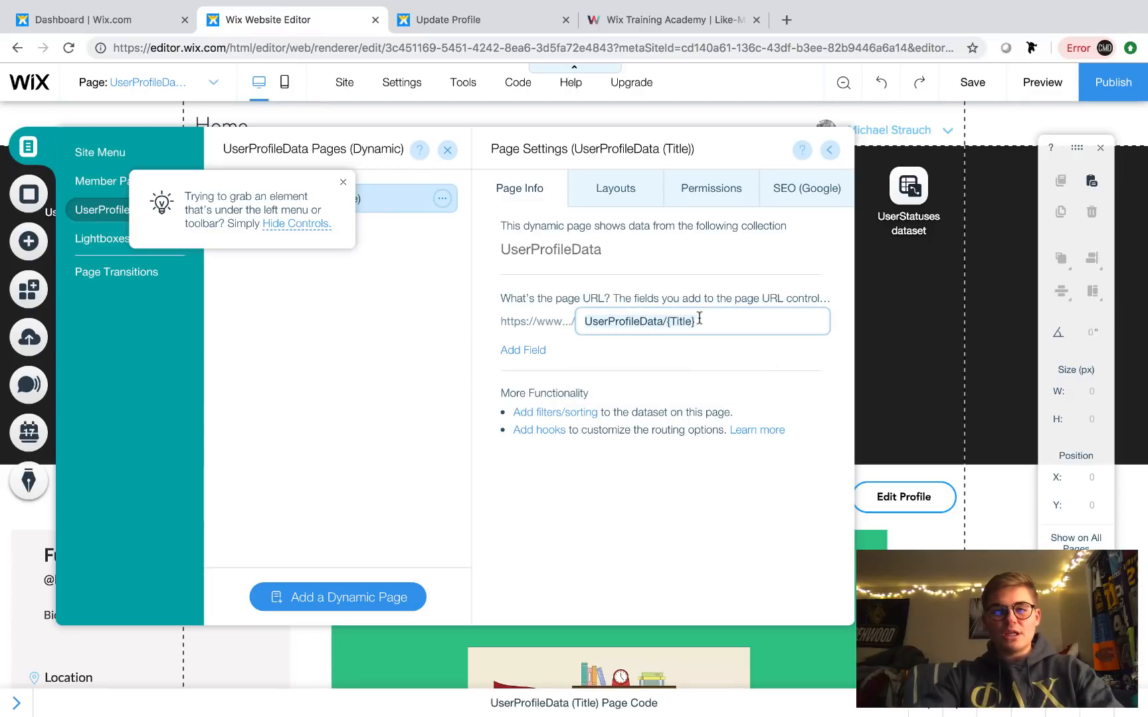
key("BackSpace")
key("BackSpace")
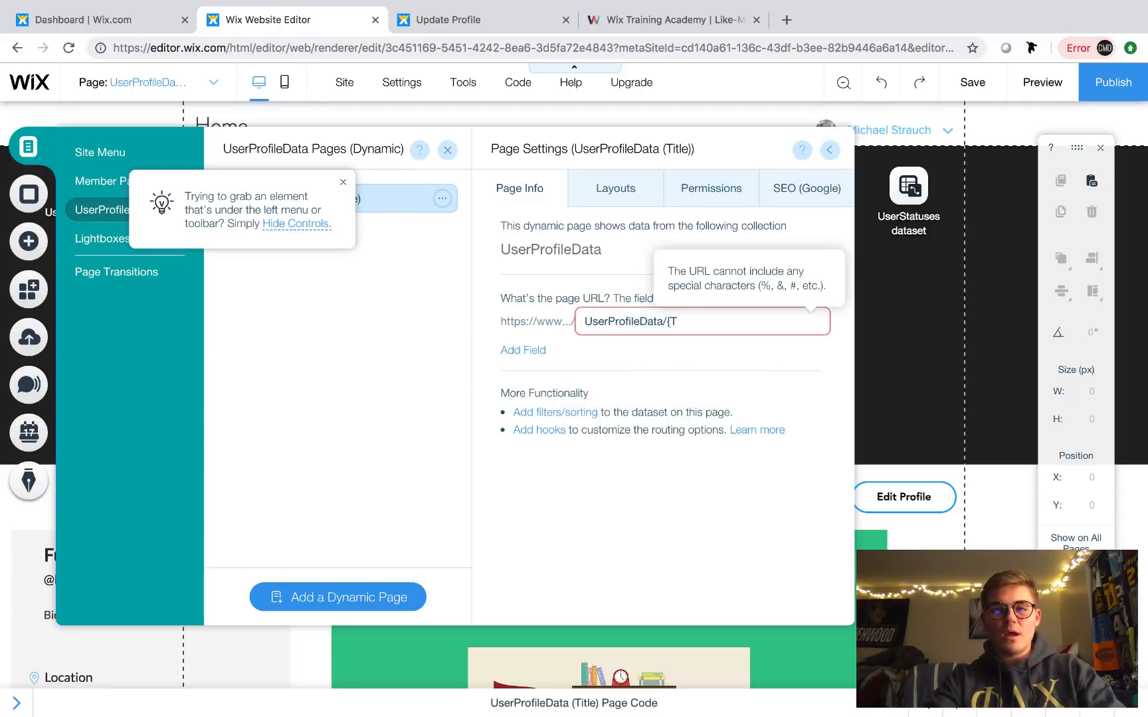
key("BackSpace")
key("BackSpace")
key("Return")
left_click(523, 350)
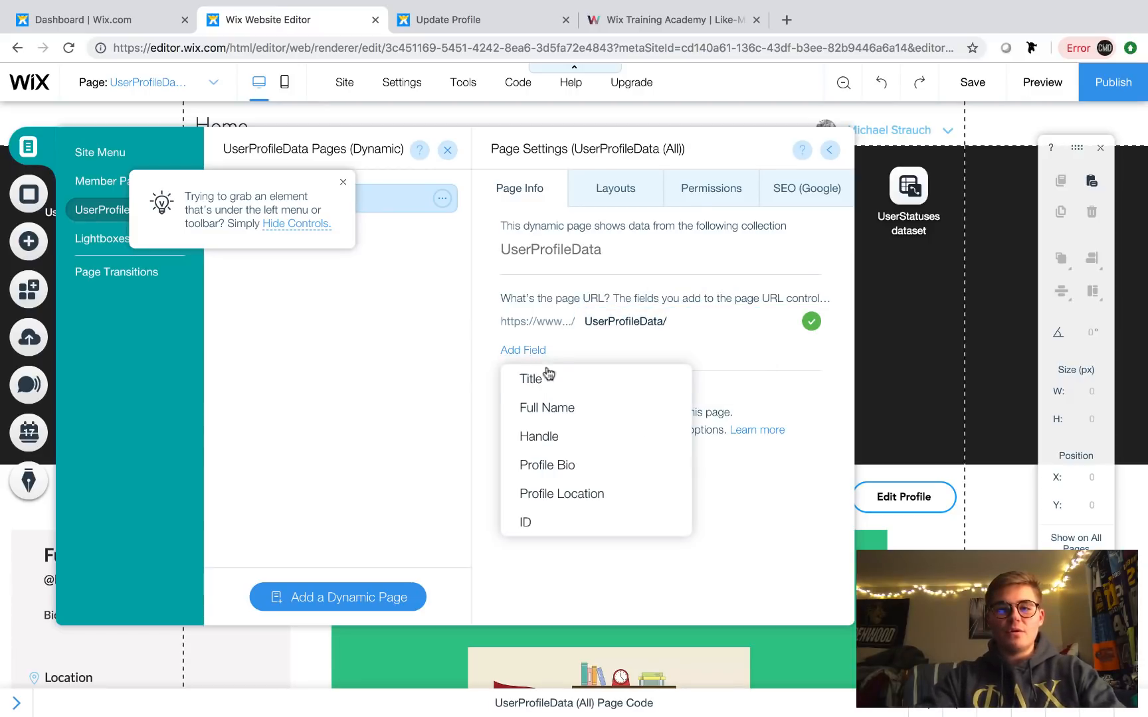
left_click(551, 411)
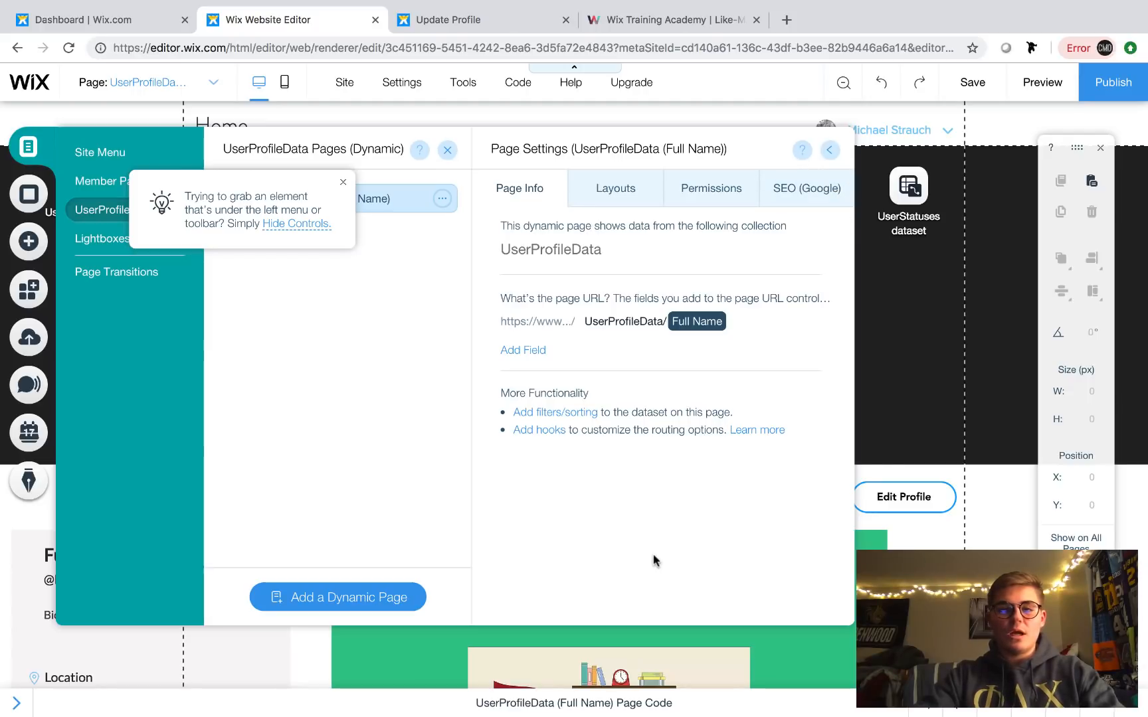
left_click(834, 150)
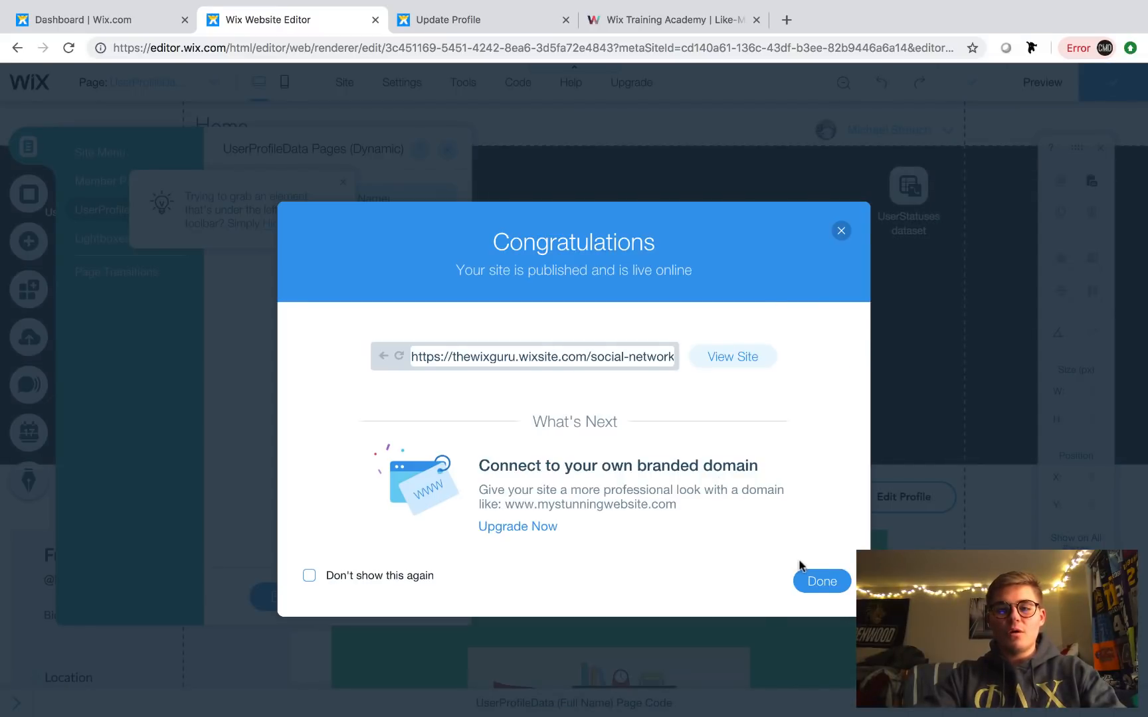
- Dismiss the publish confirmation and upgrade offer, and close the outdated Update Profile tab
left_click(817, 581)
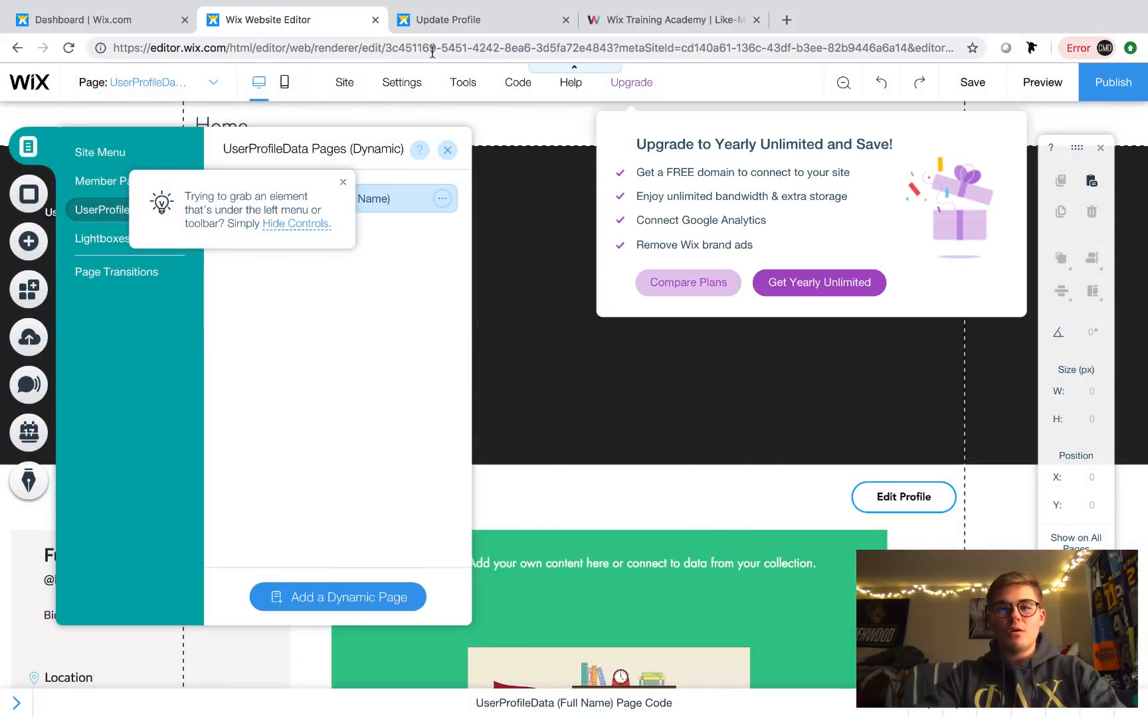
left_click(451, 19)
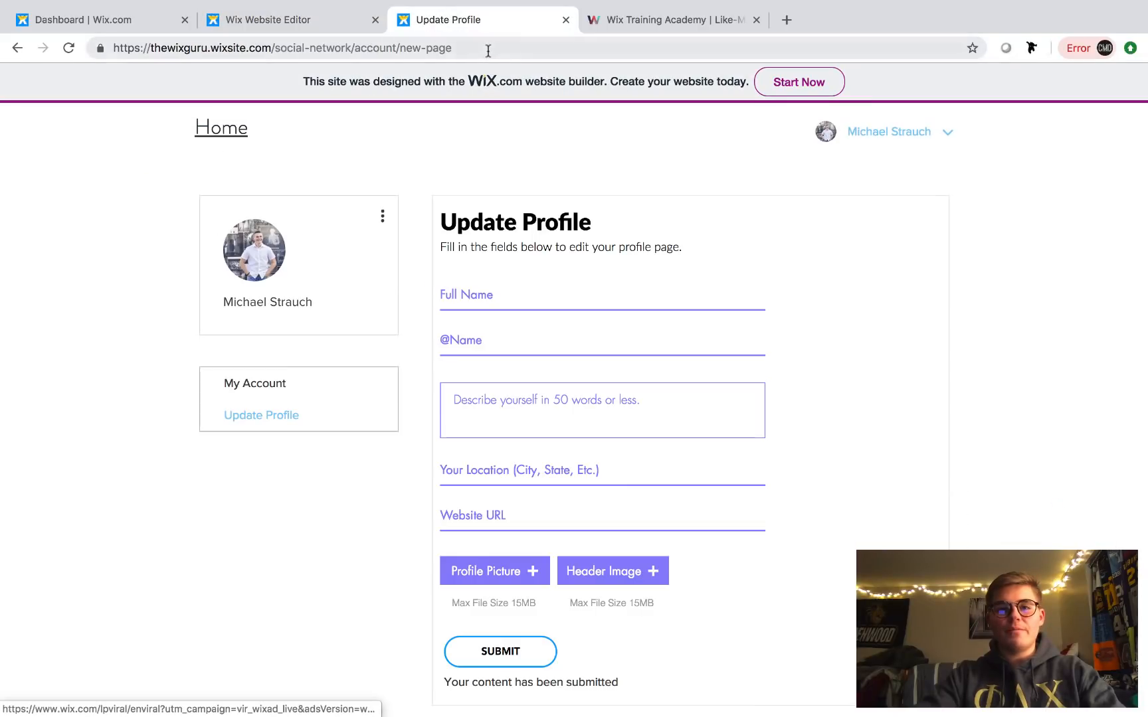
left_click(532, 49)
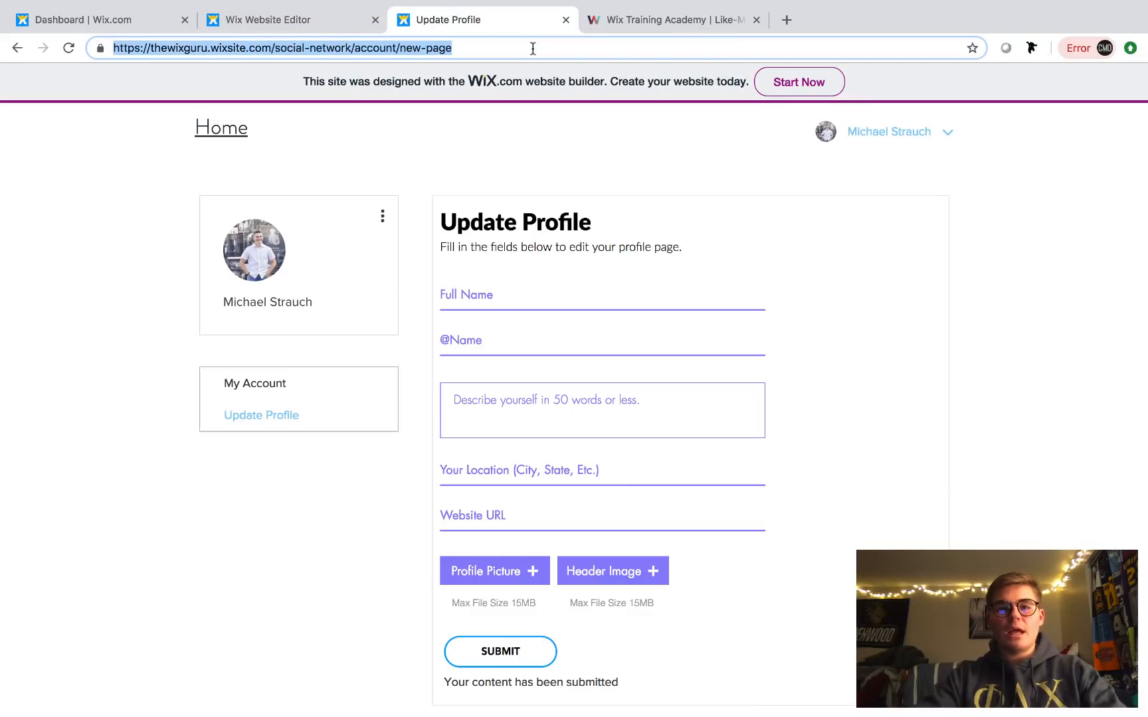
left_click(565, 20)
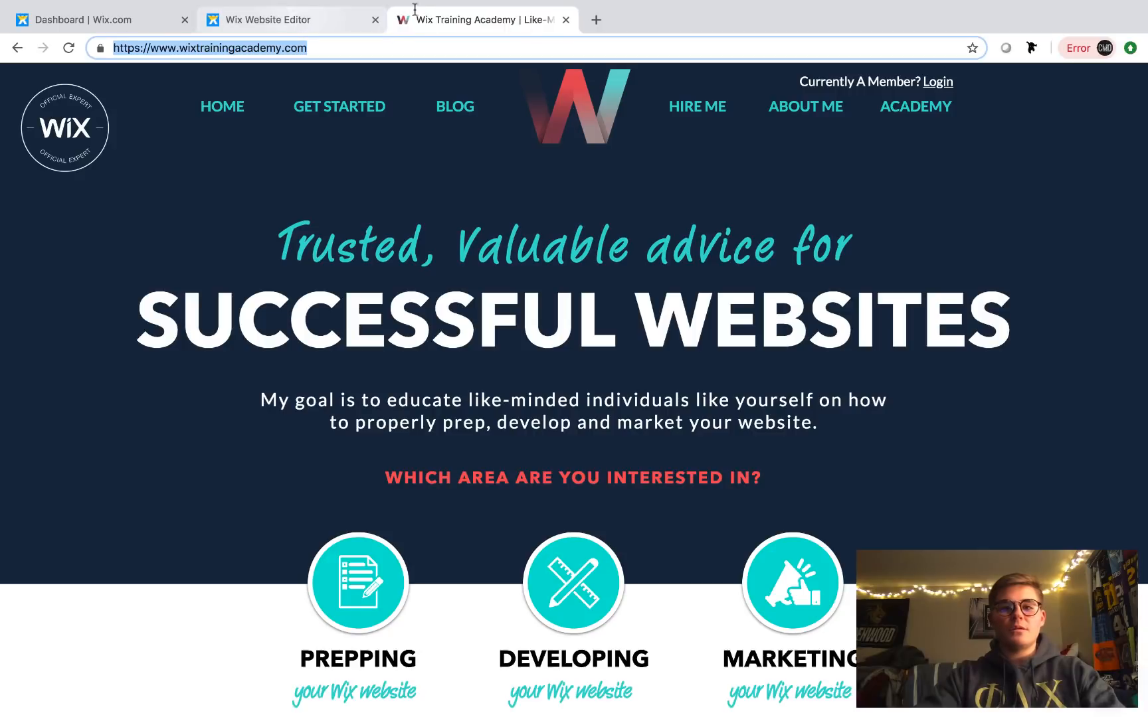
- Open the published site via View Site in a new tab and append /UserProfile to its address
left_click(258, 15)
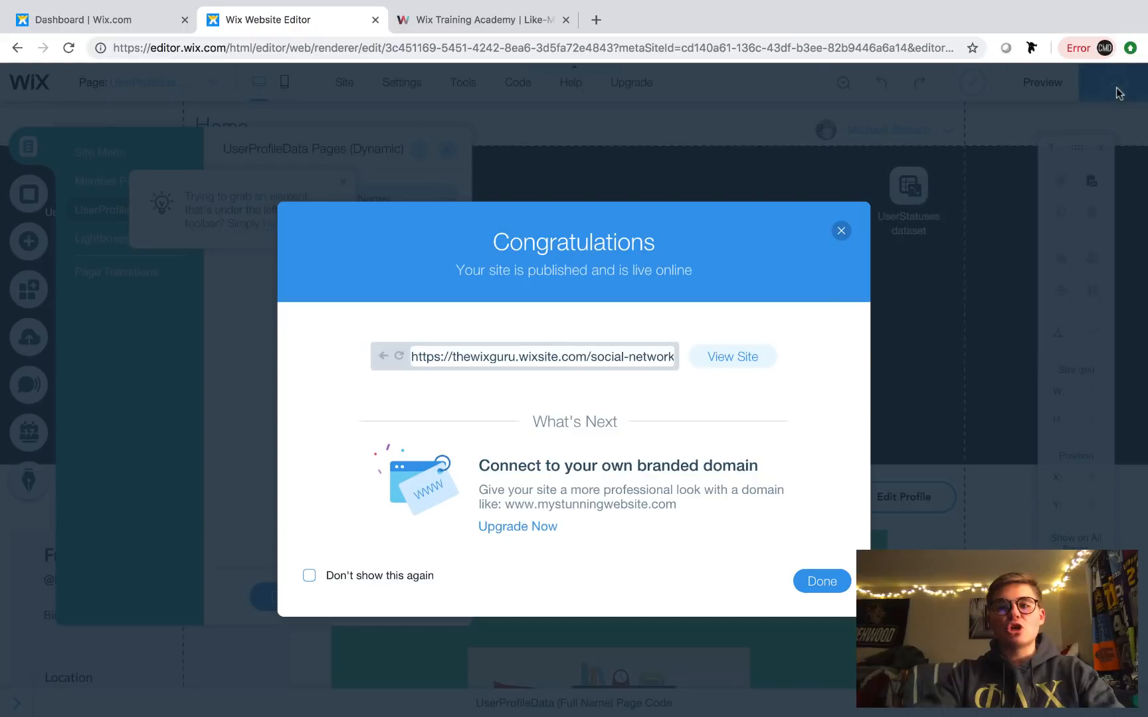
left_click(730, 359)
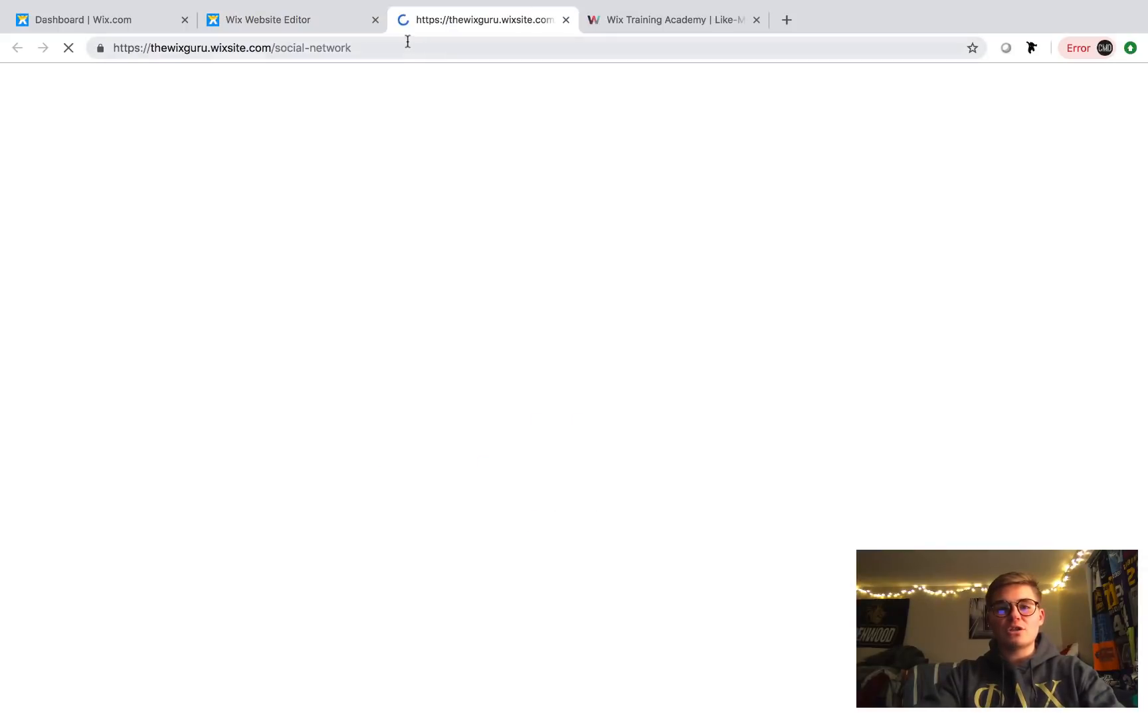
left_click(402, 45)
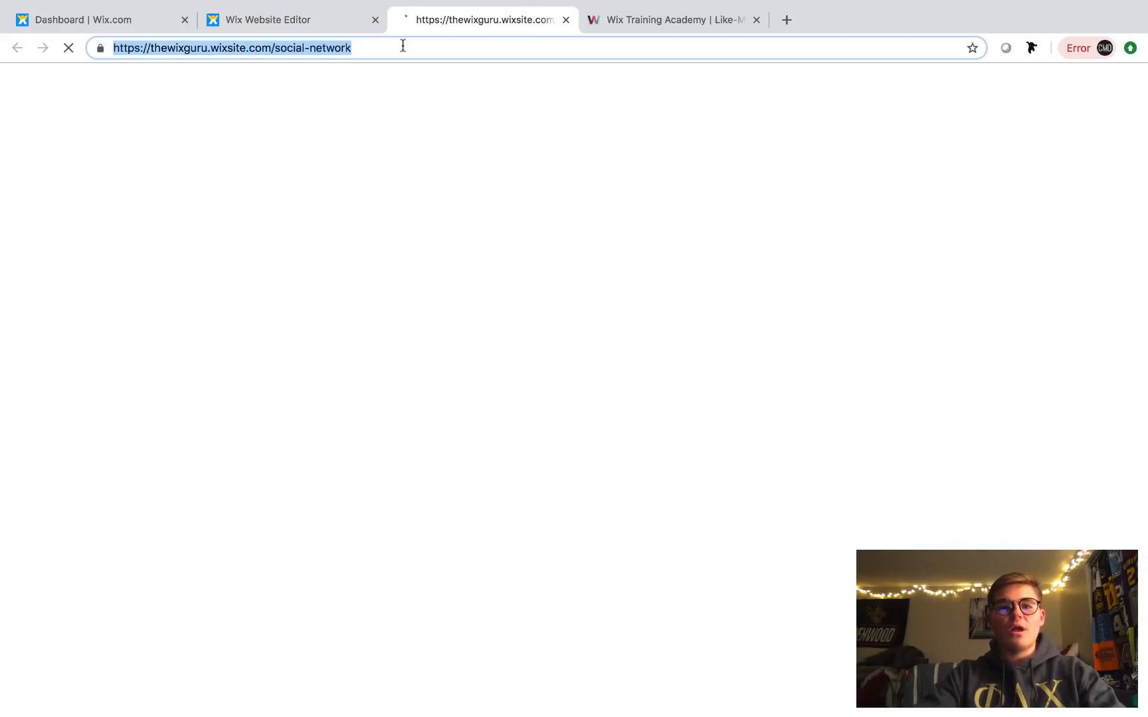
left_click(402, 46)
type("/")
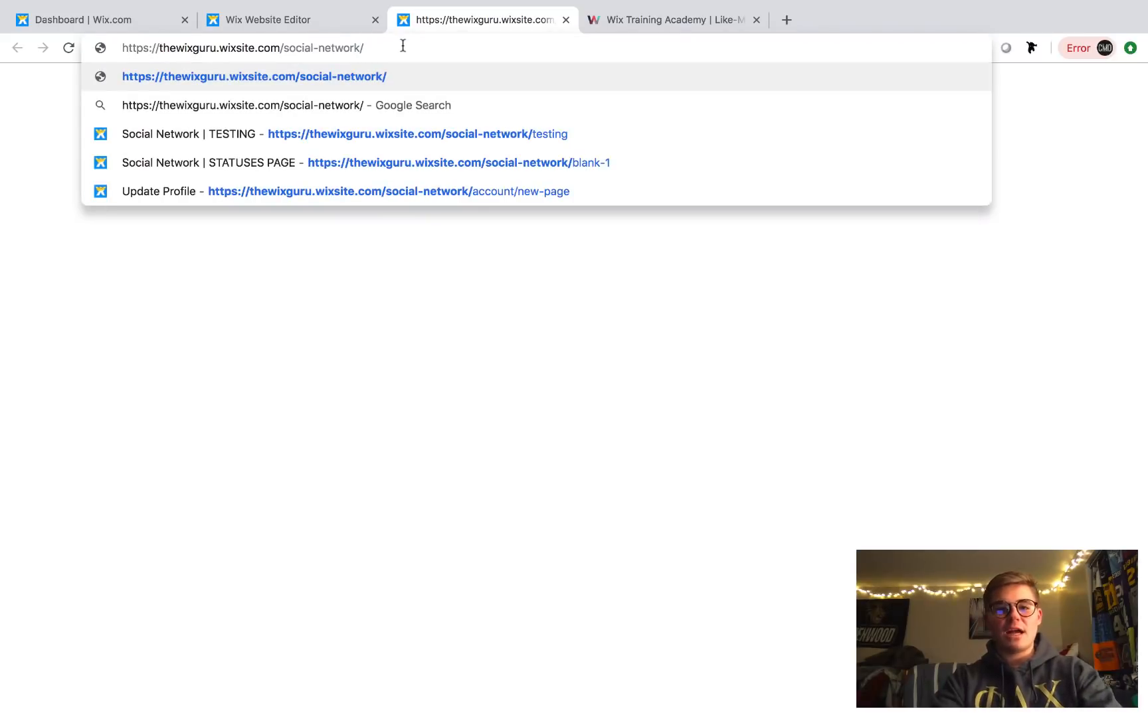
type("User")
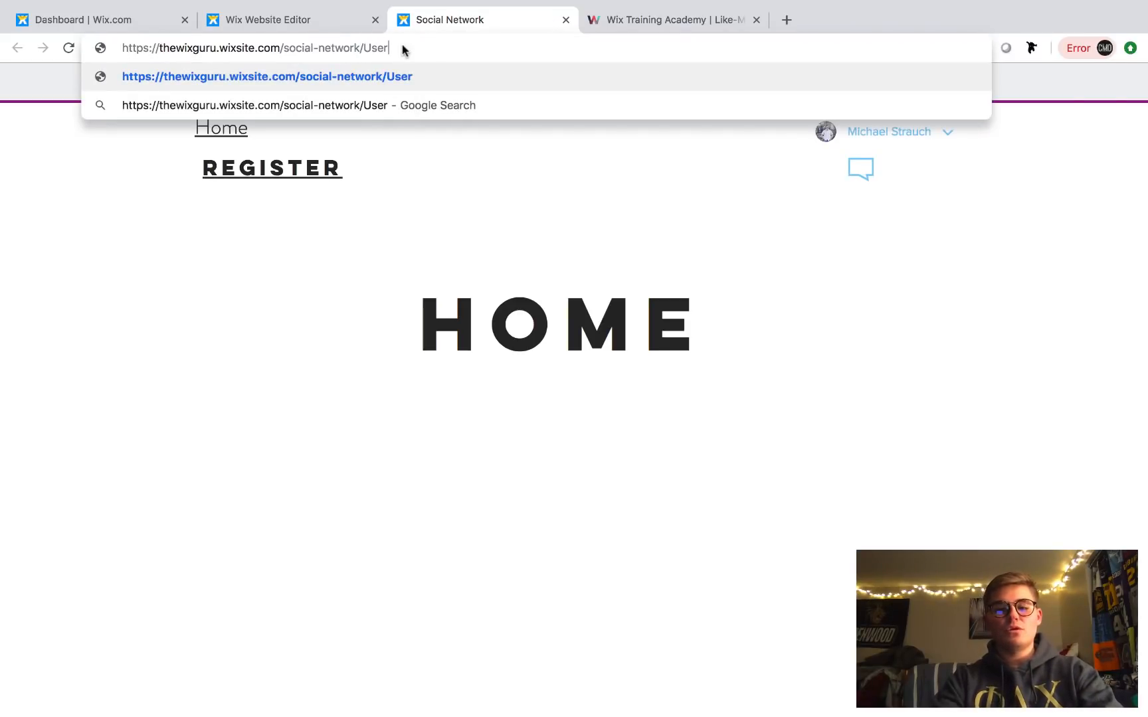
type("Profile")
left_click(285, 15)
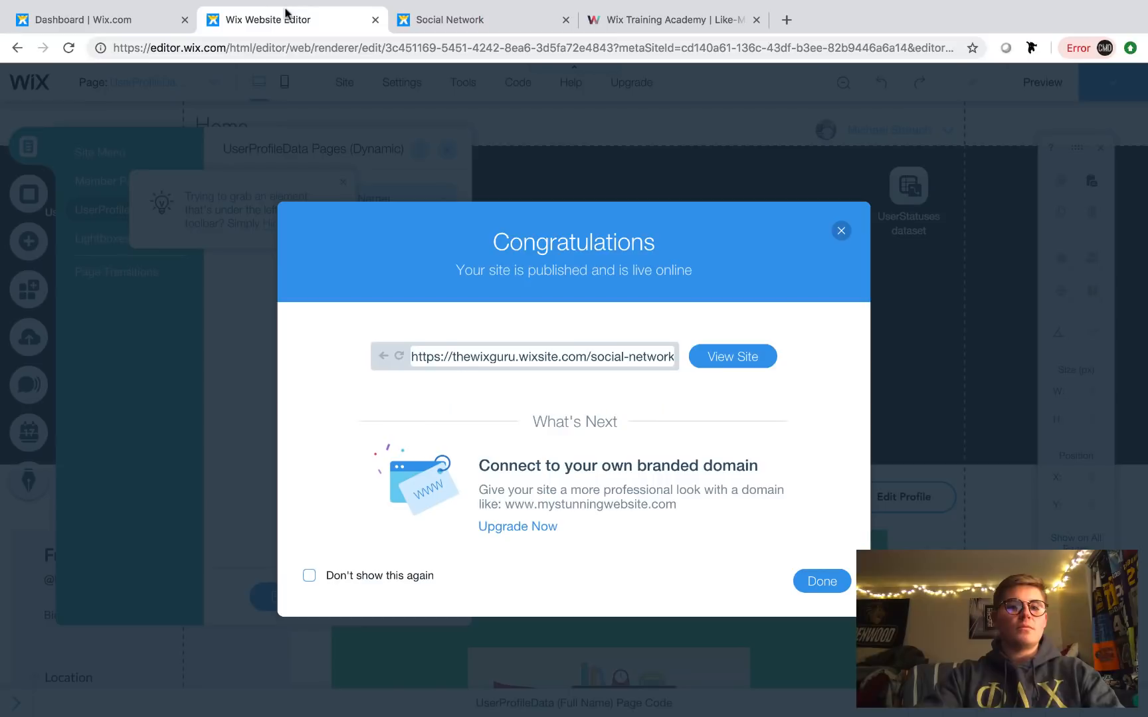
- Dismiss the publish confirmation and close the dynamic pages panel to show the site structure
left_click(824, 582)
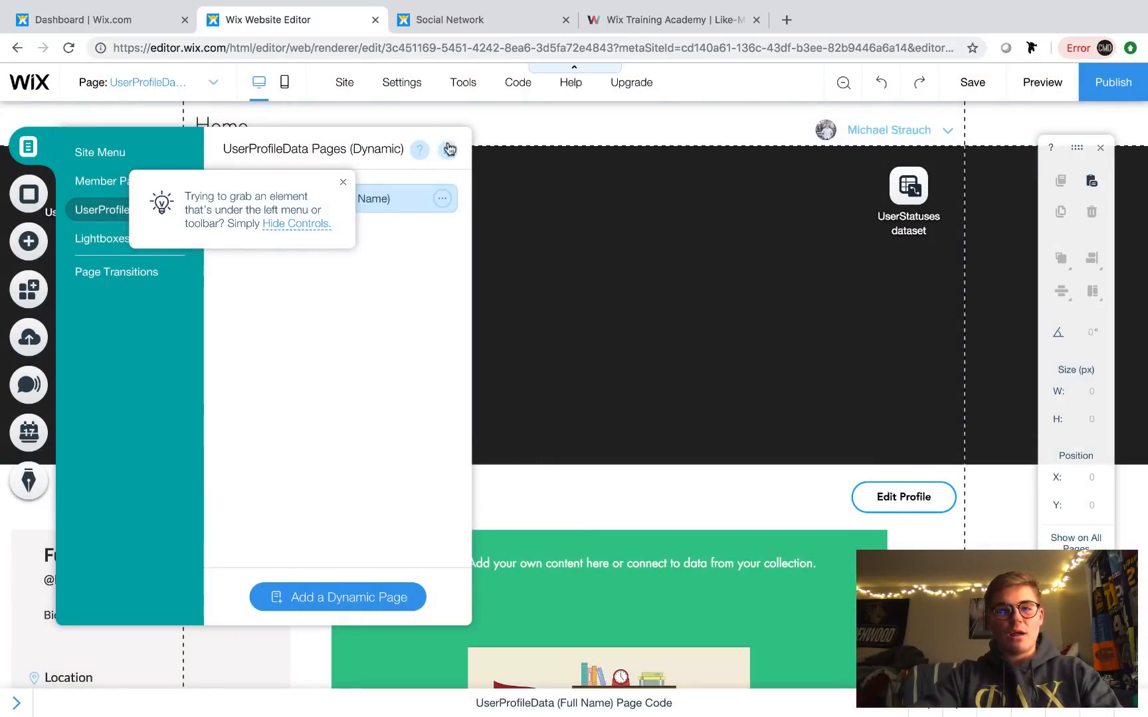
left_click(449, 149)
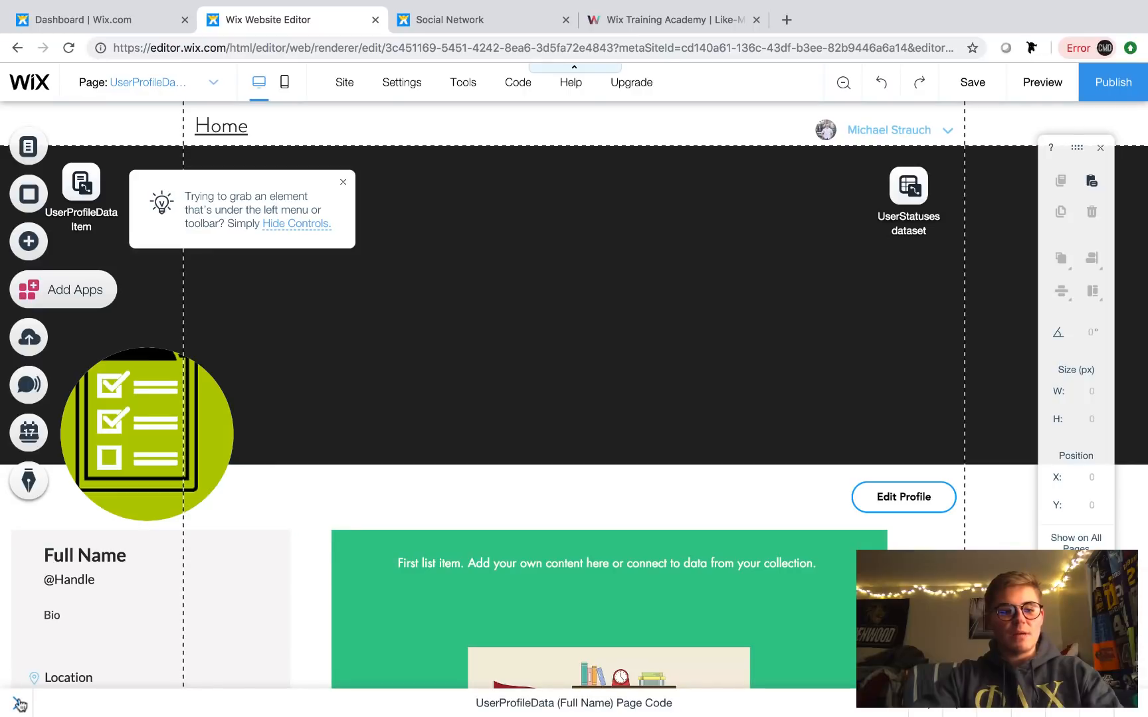
left_click(20, 705)
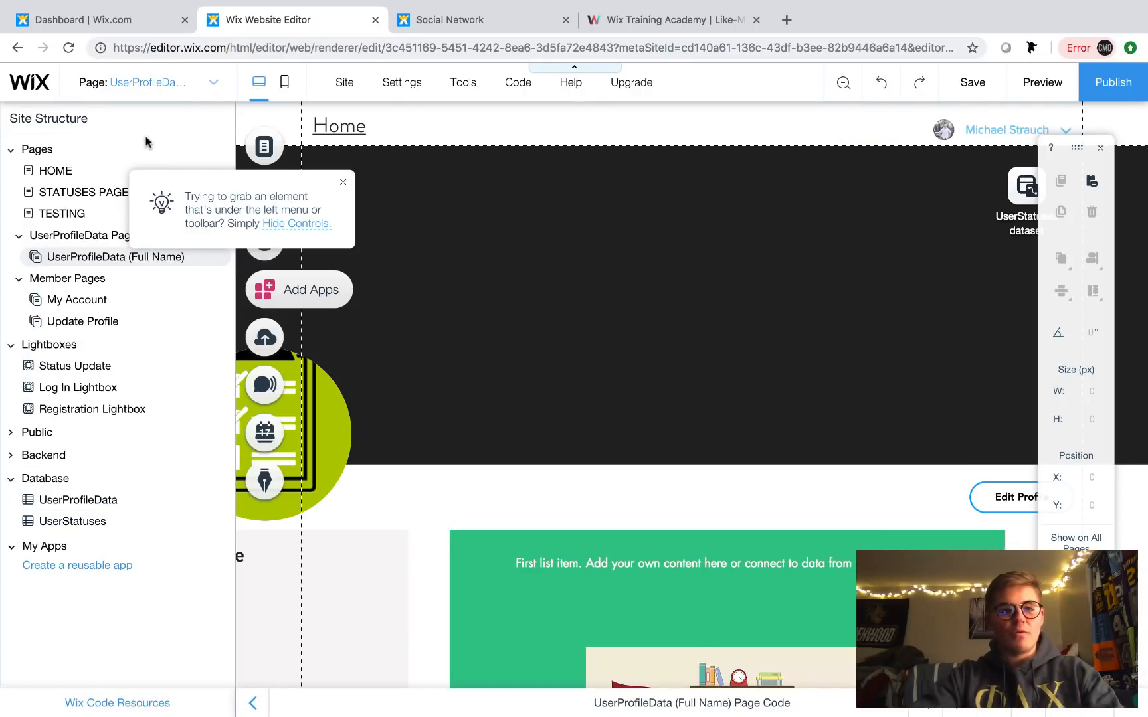
- Verify the UserProfileData (Full Name) page URL in its SEO Page Info, then return to the live site
left_click(203, 78)
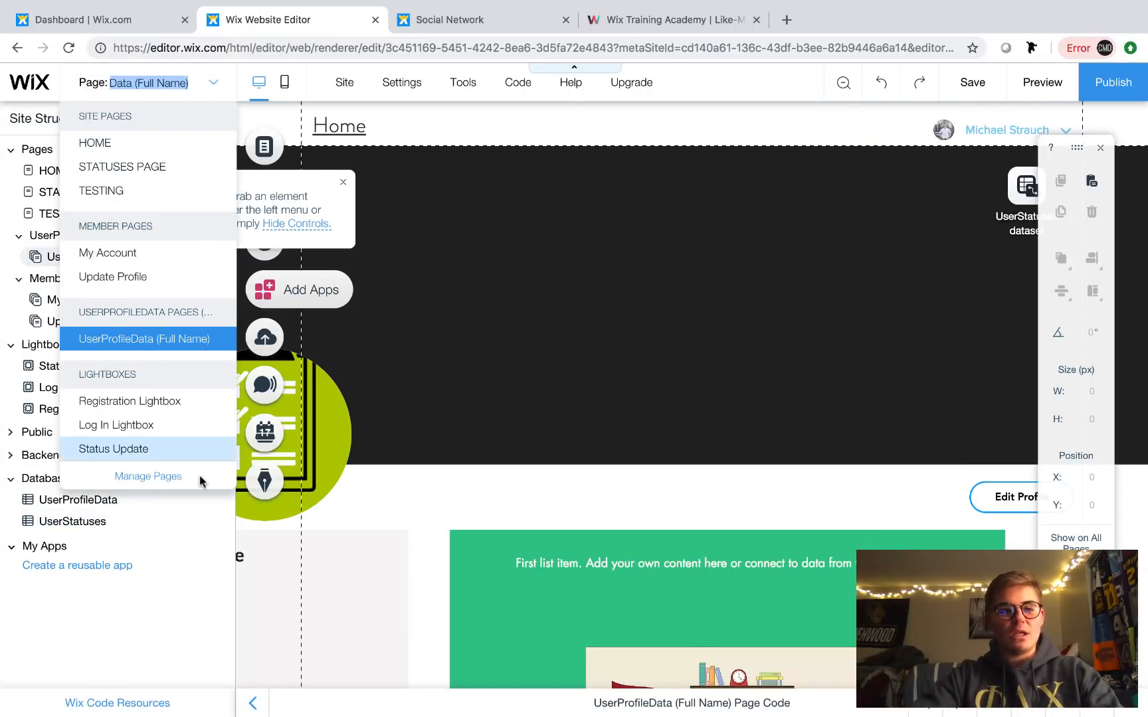
left_click(160, 474)
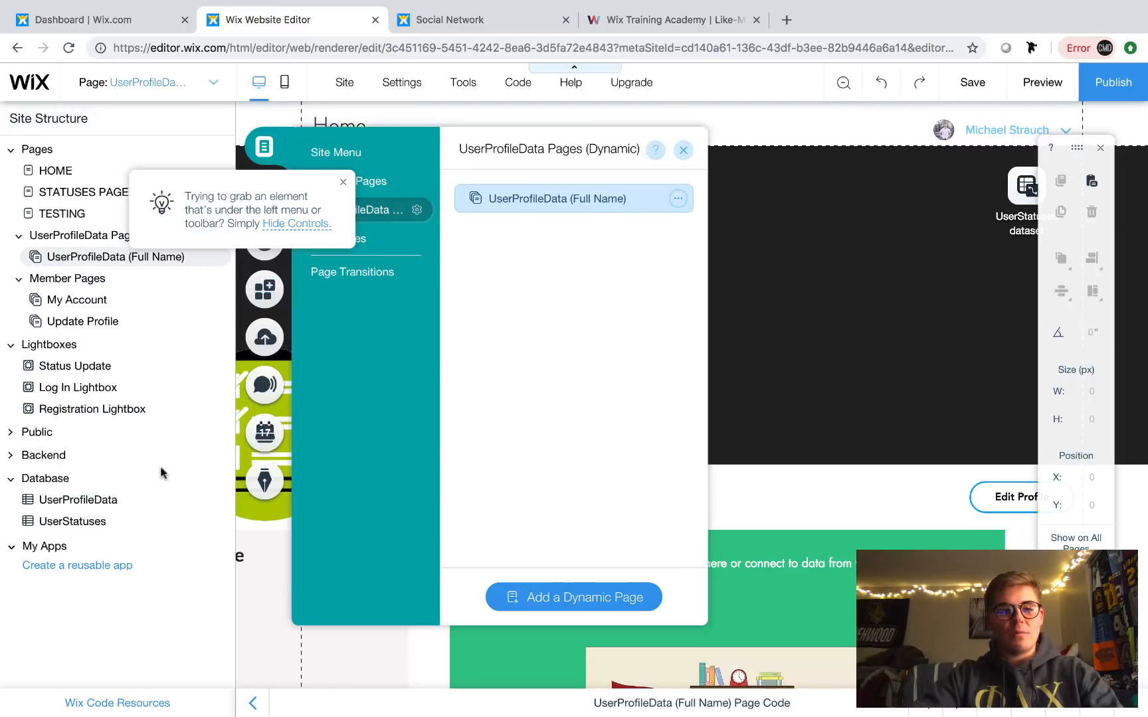
left_click(678, 199)
left_click(746, 224)
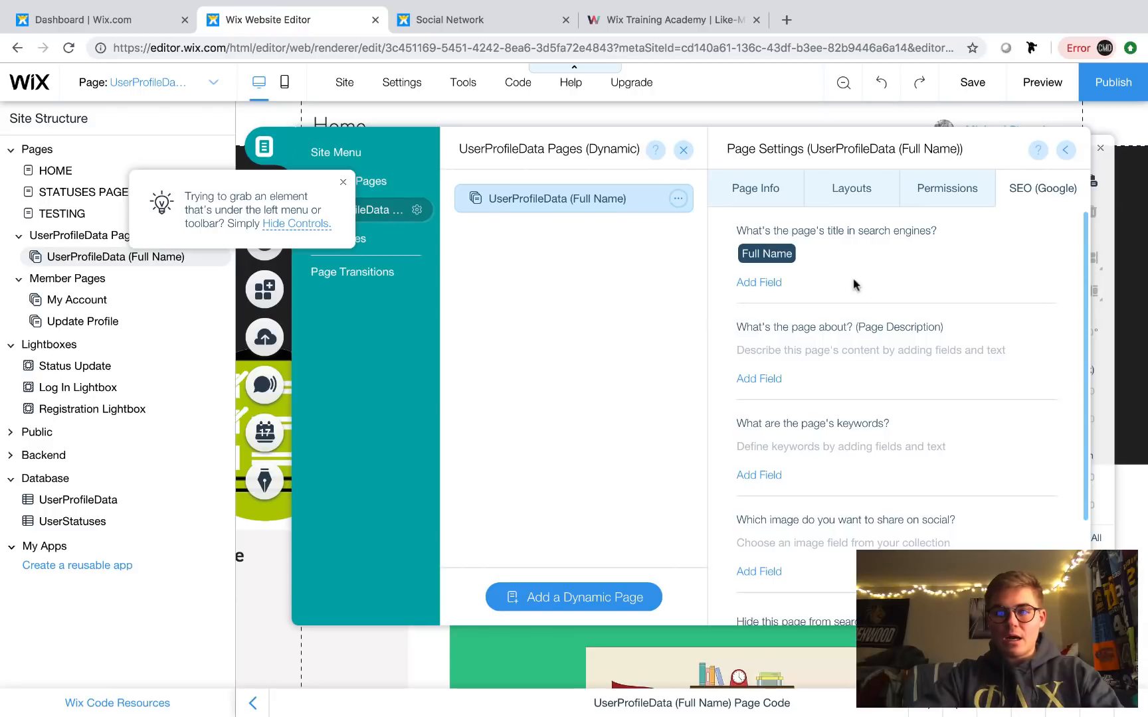
left_click(769, 192)
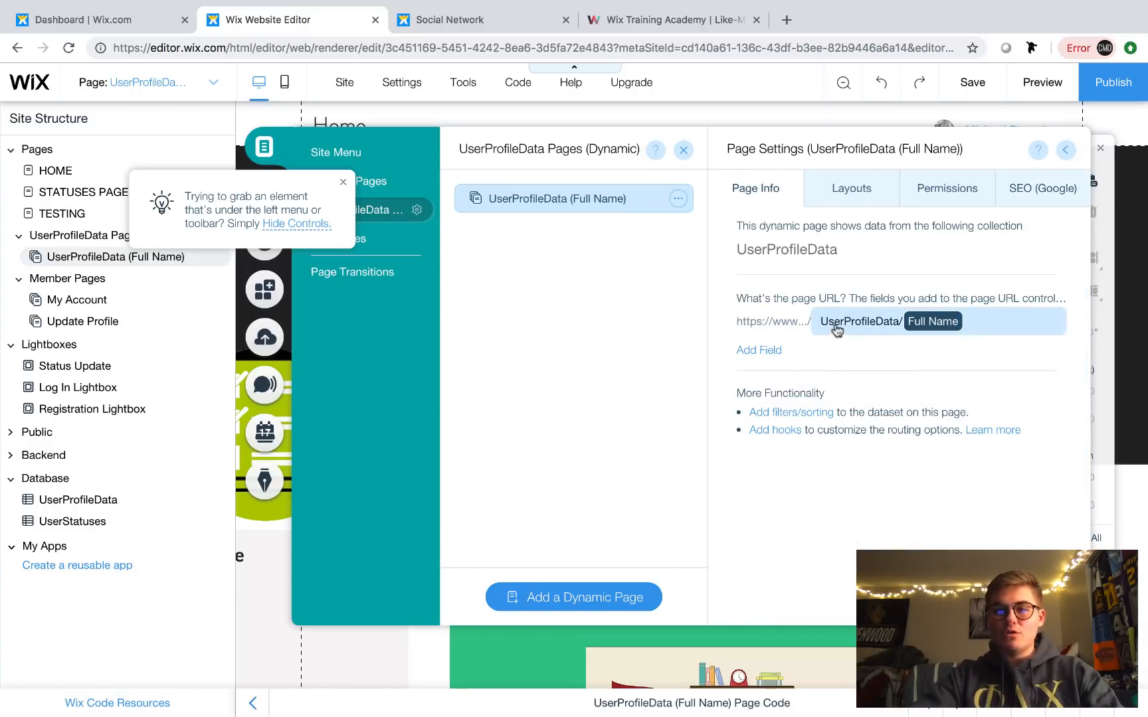
left_click(467, 21)
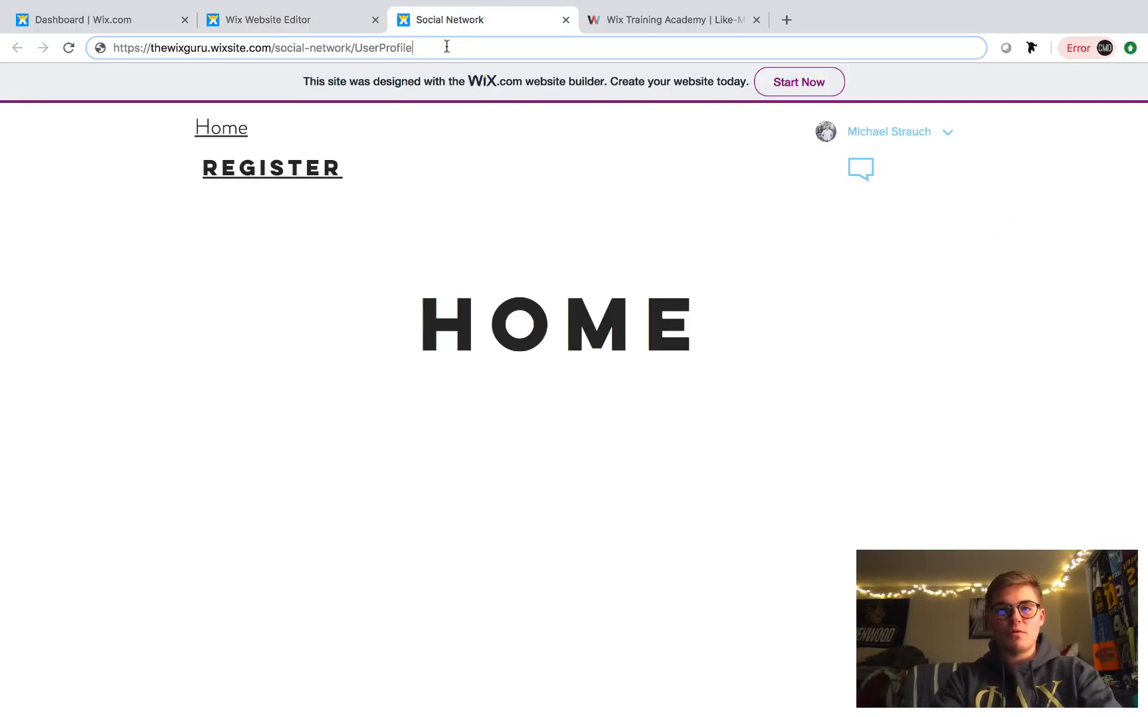
type("Data/")
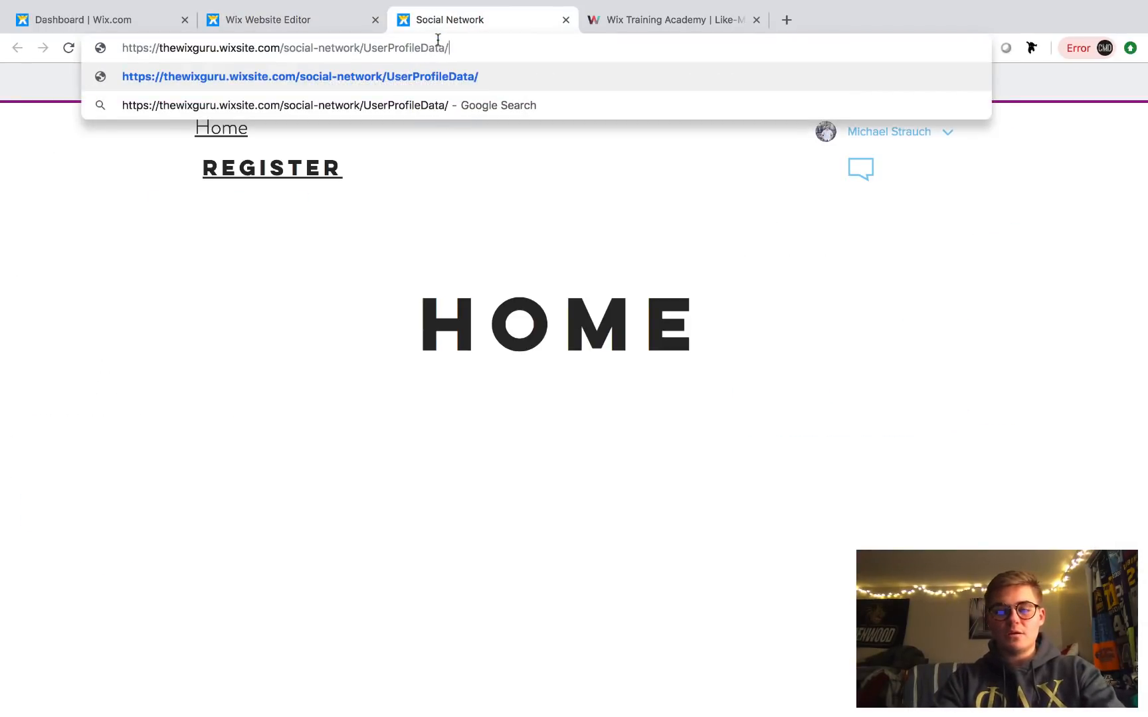
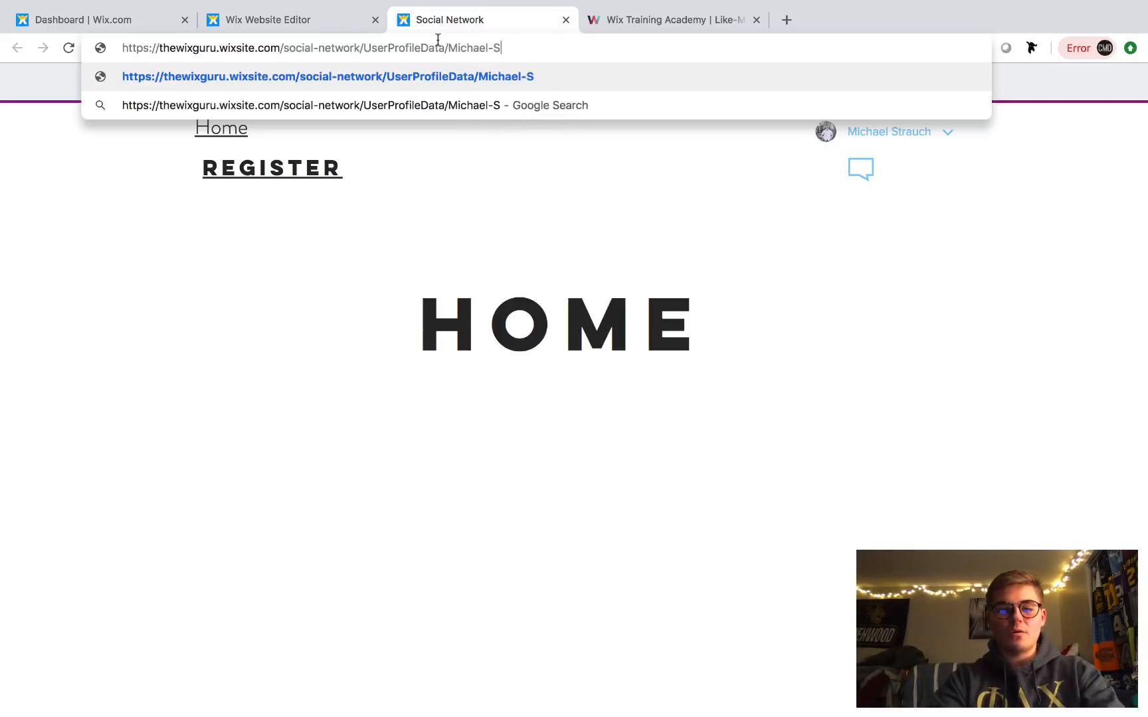
key("Return")
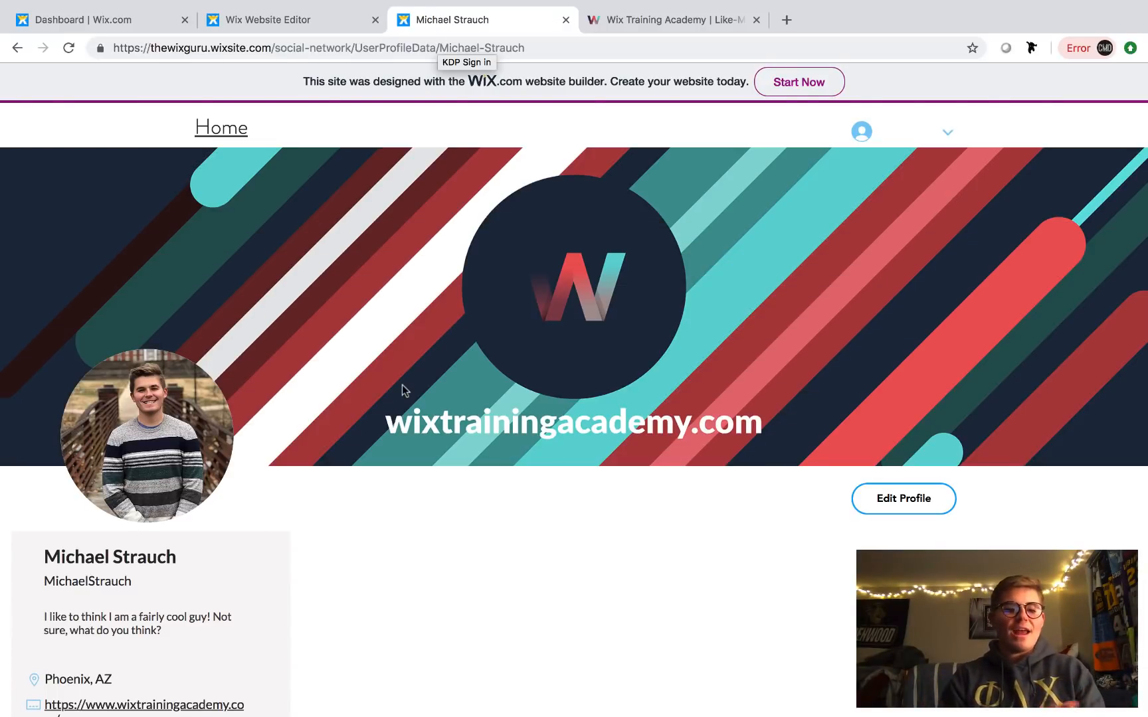
scroll(402, 388, "down", 4)
scroll(505, 436, "up", 3)
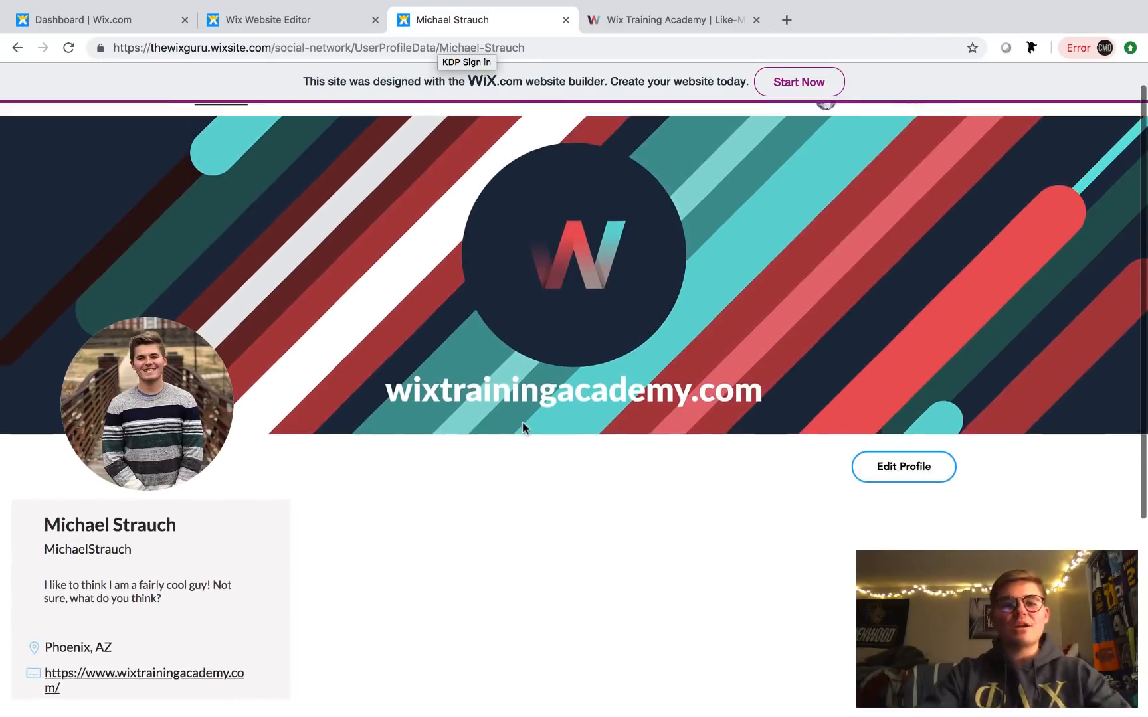
scroll(523, 427, "up", 1)
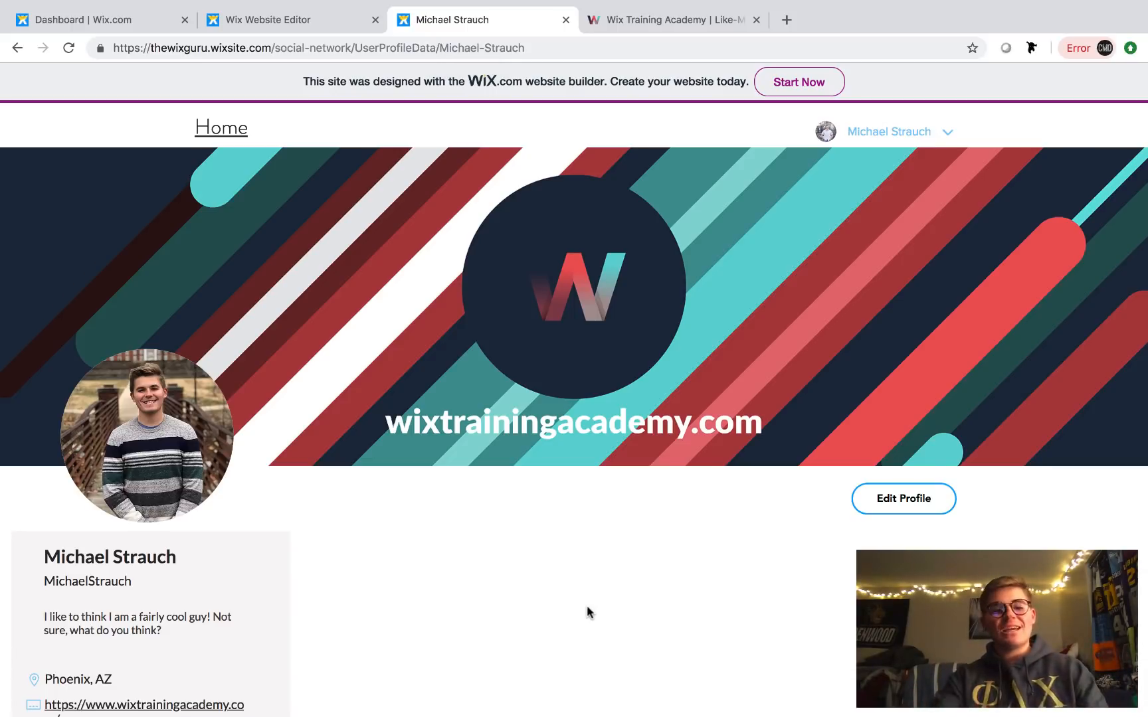
scroll(587, 606, "down", 1)
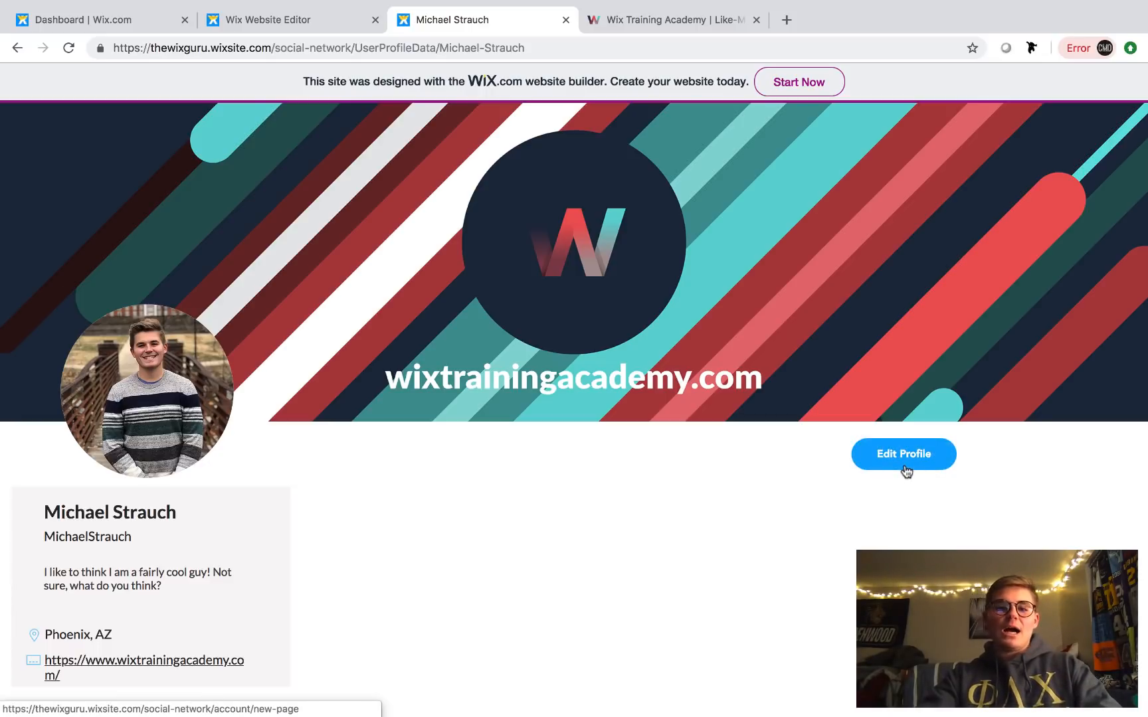
- Close the dynamic page panels, switch to the My Account page, and show the Member Pages list
left_click(297, 22)
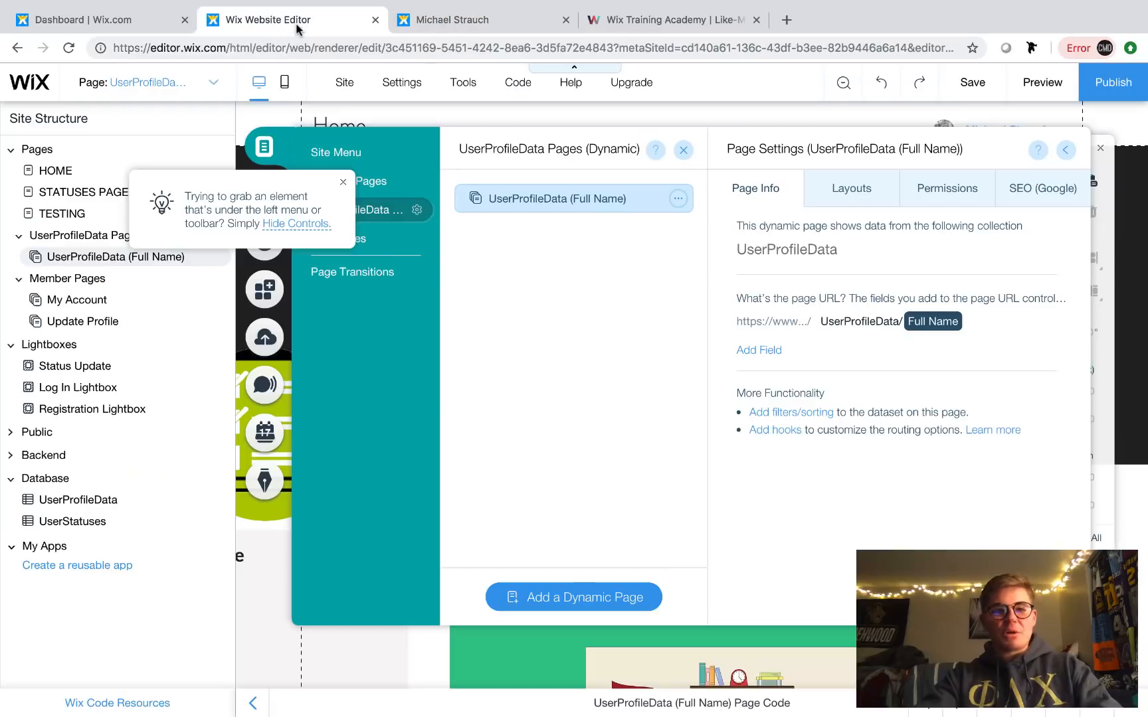
left_click(1065, 150)
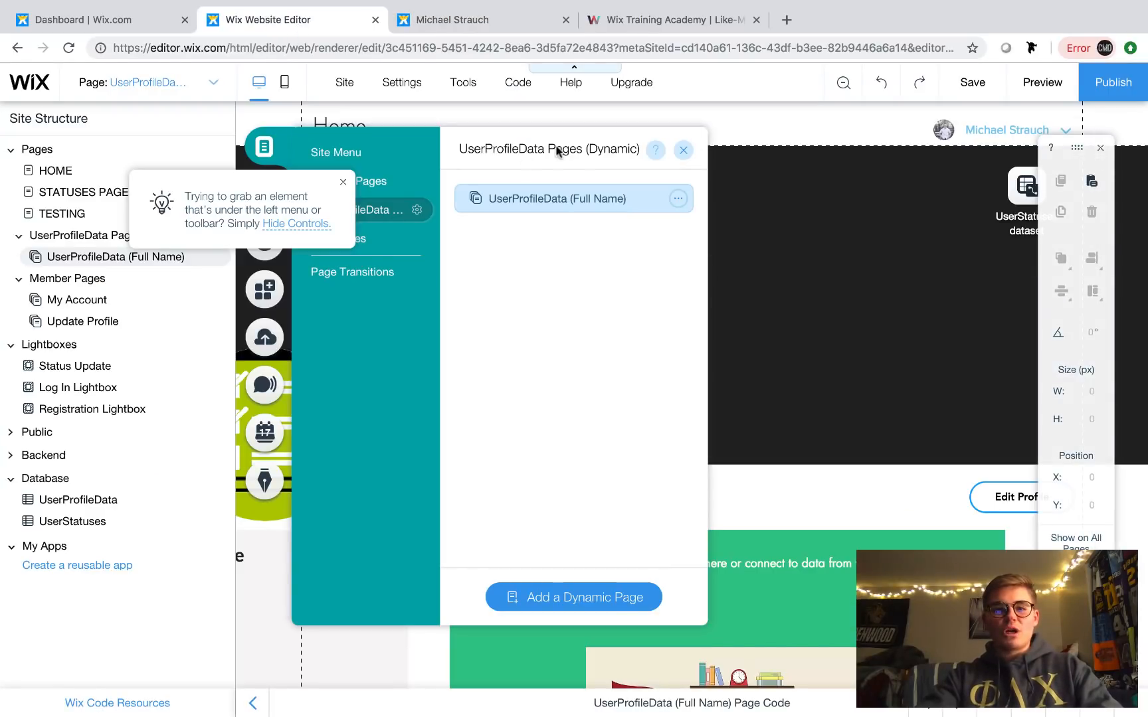
left_click(683, 150)
left_click(118, 84)
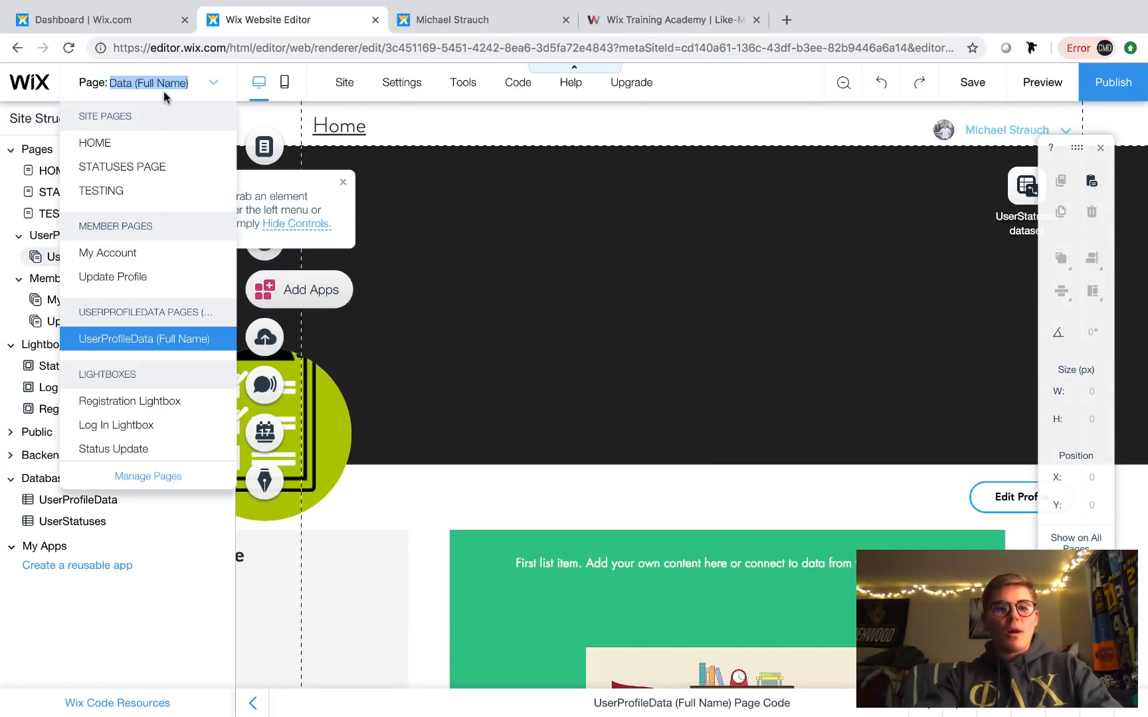
left_click(156, 253)
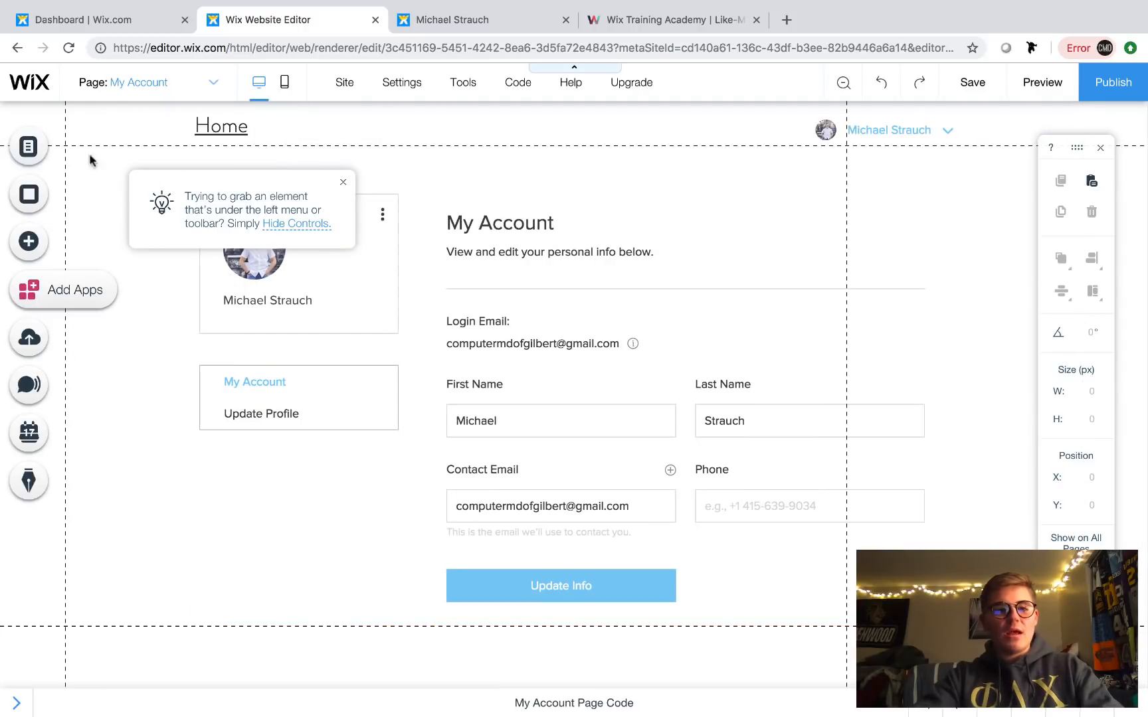
left_click(28, 147)
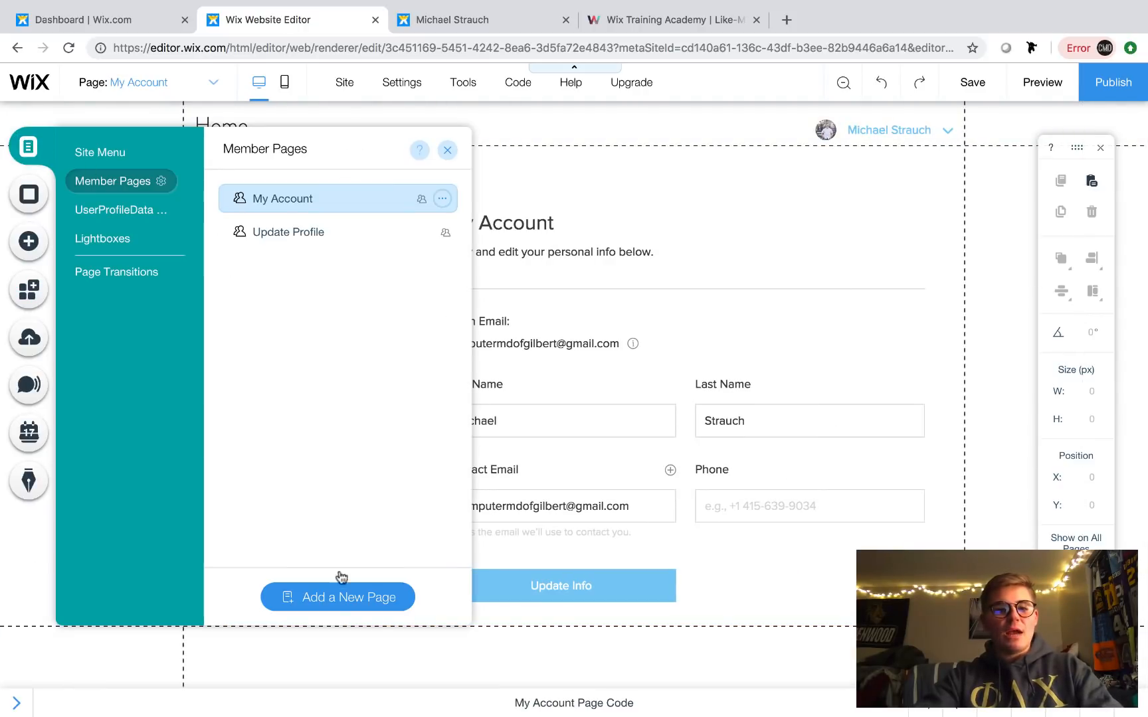
- Add a new member page and rename it 'Back To Profile' in its settings
left_click(335, 598)
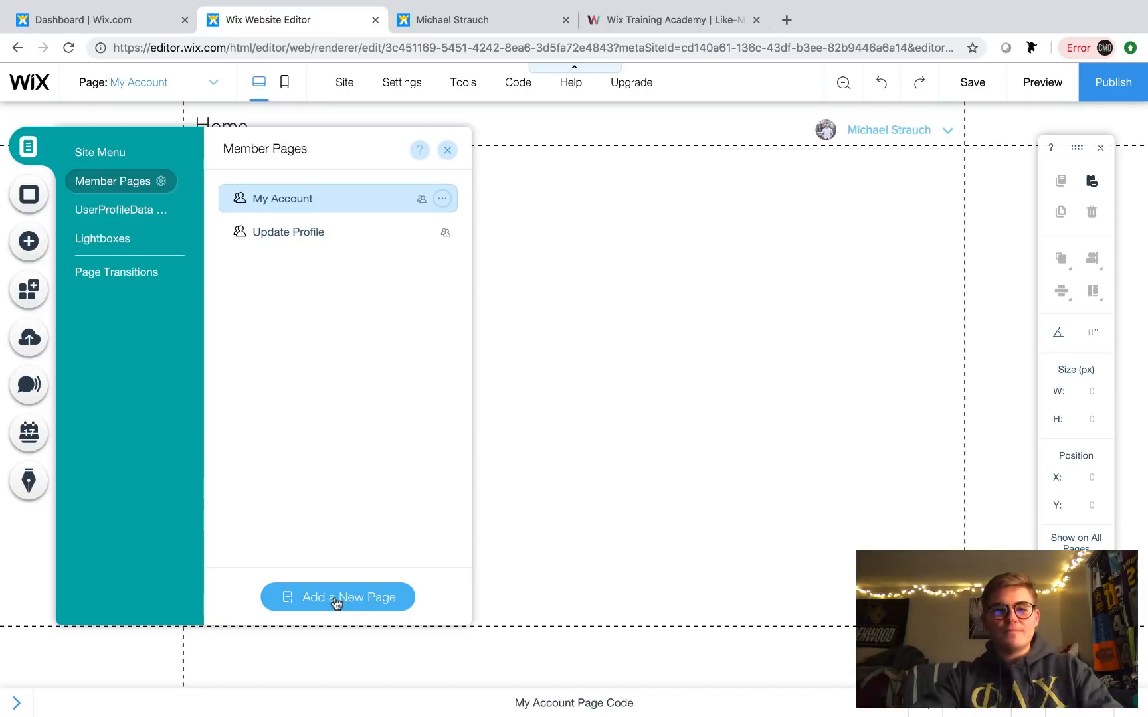
left_click(443, 265)
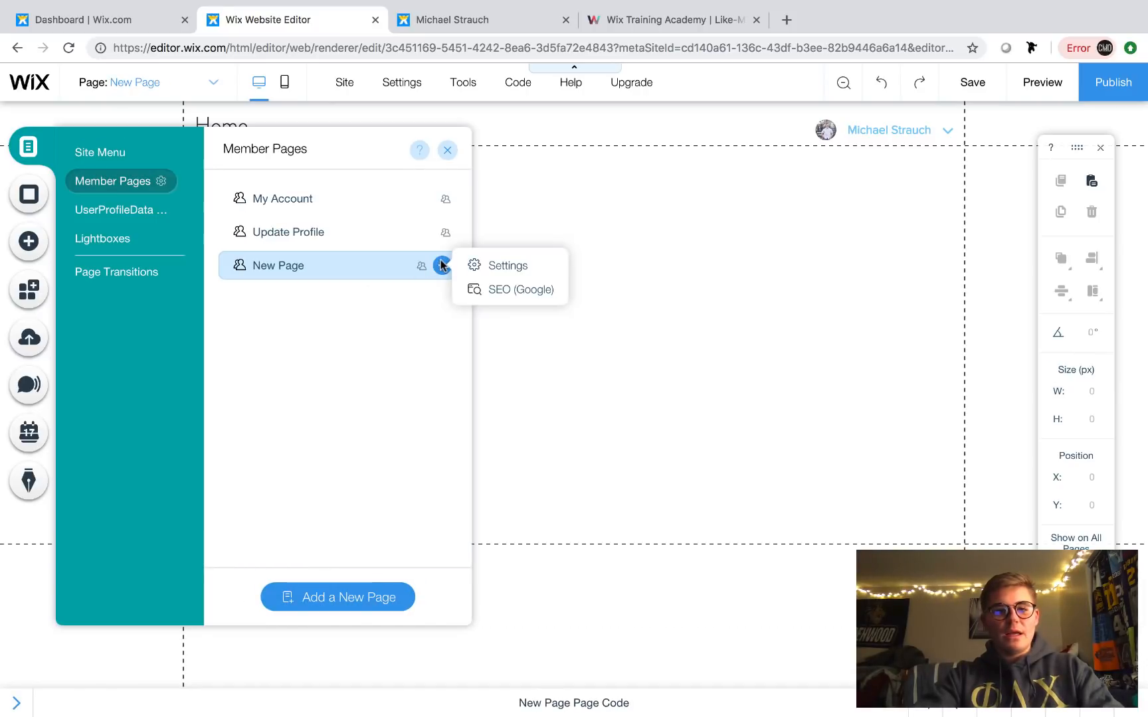
left_click(506, 266)
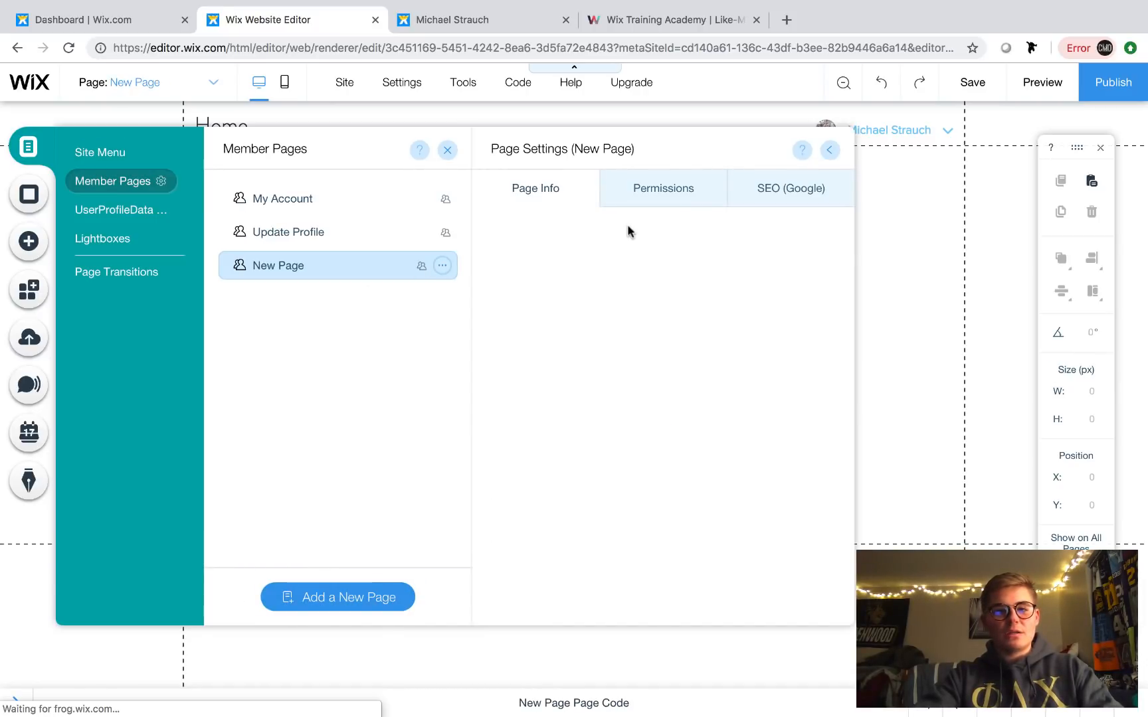
left_click(604, 323)
key("BackSpace")
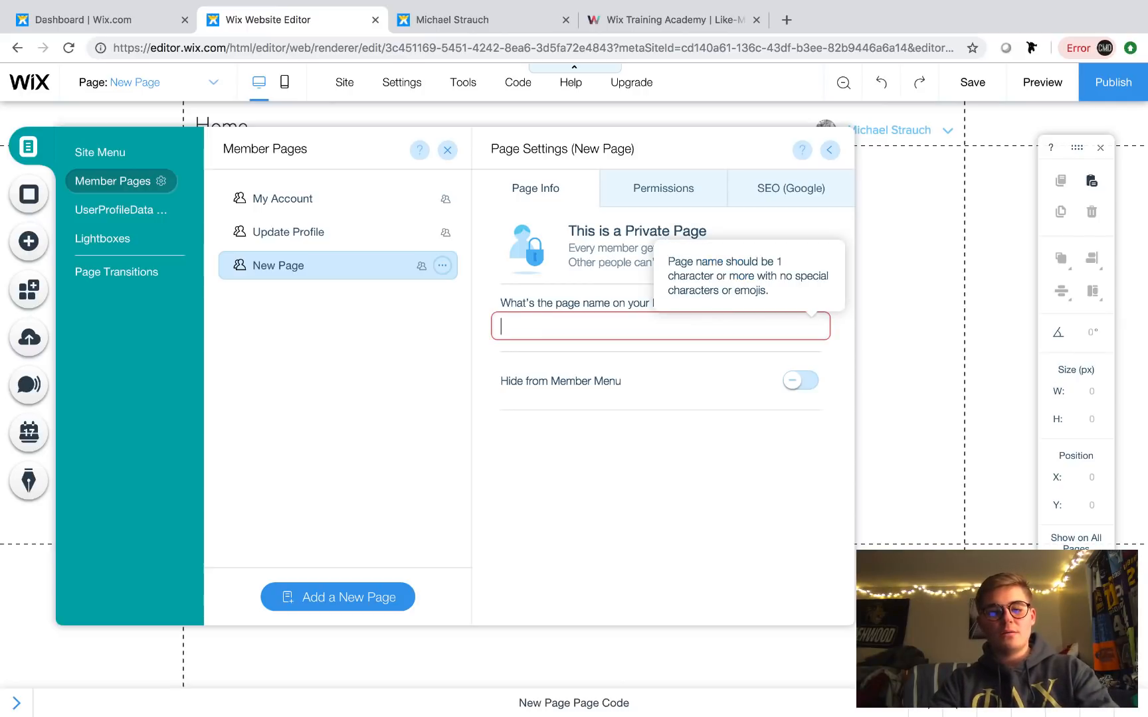
type("Back T")
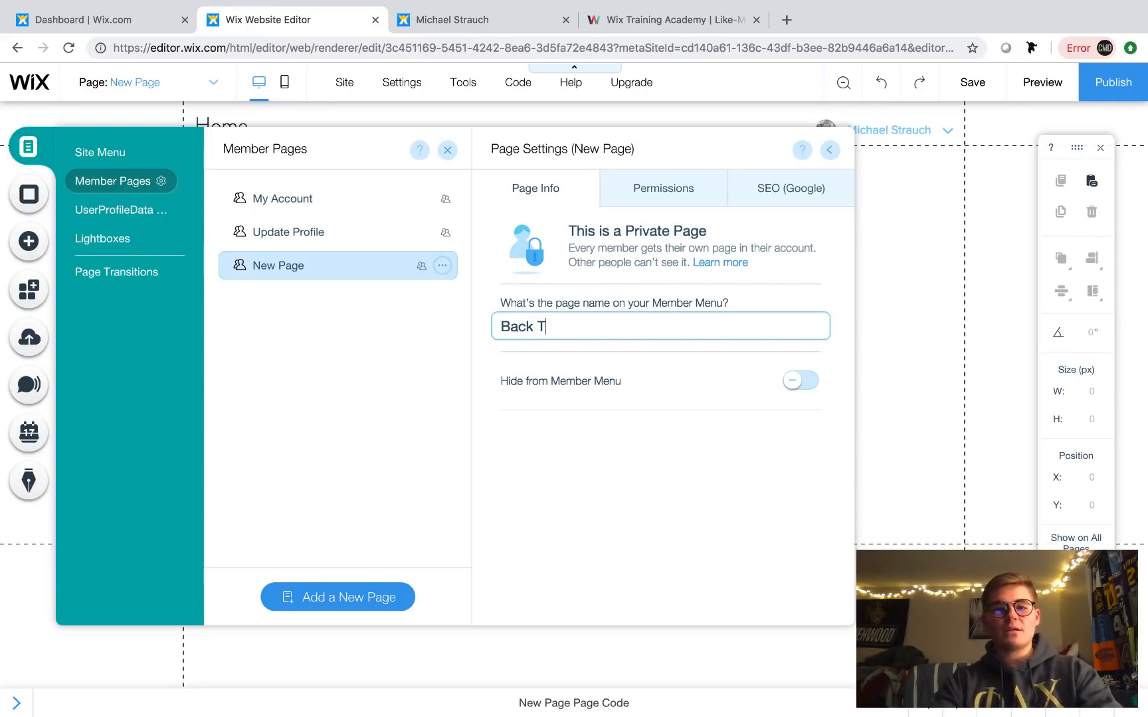
type("o Profile")
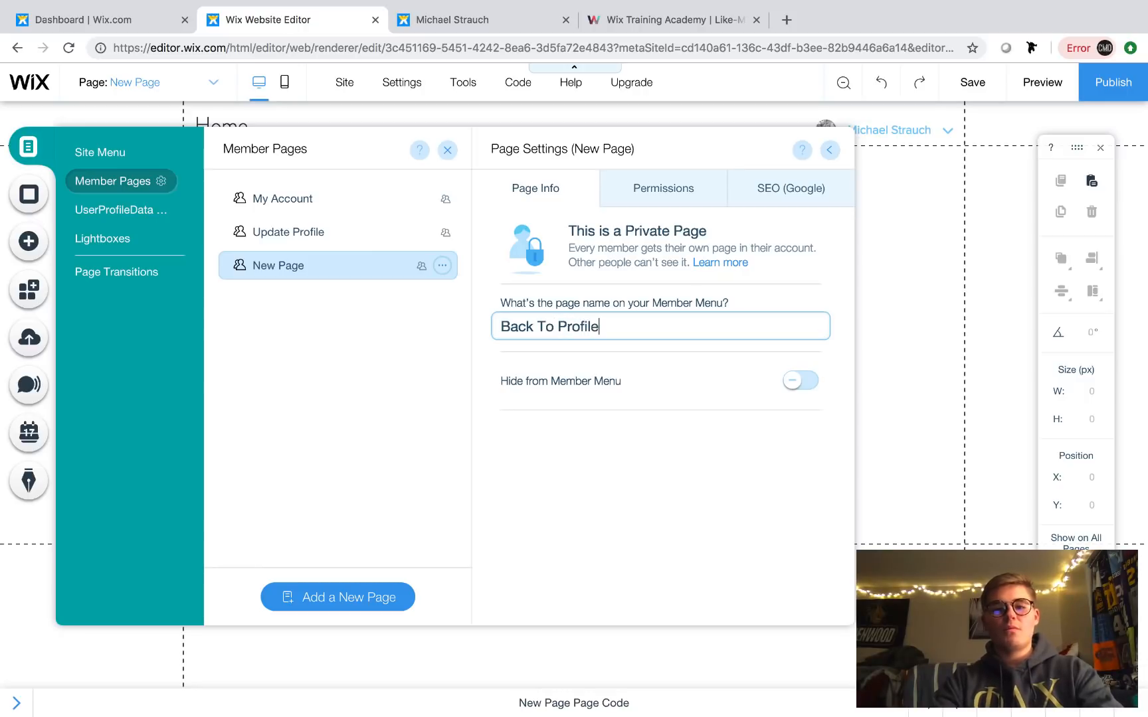
left_click(829, 149)
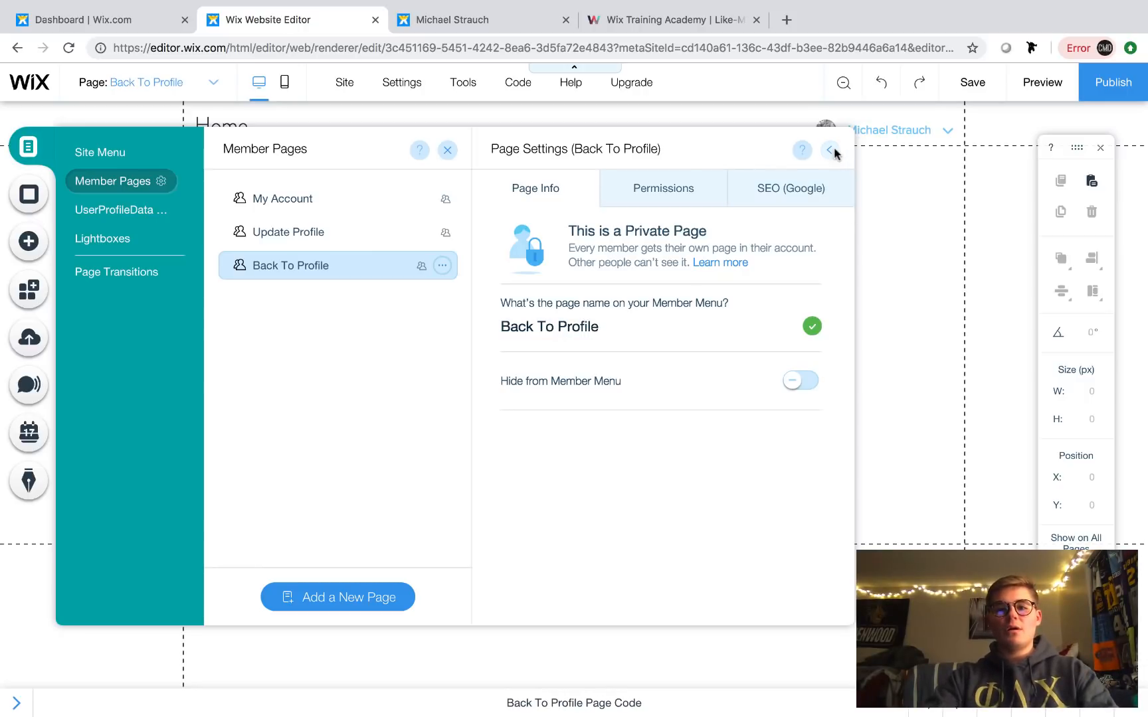
left_click(448, 150)
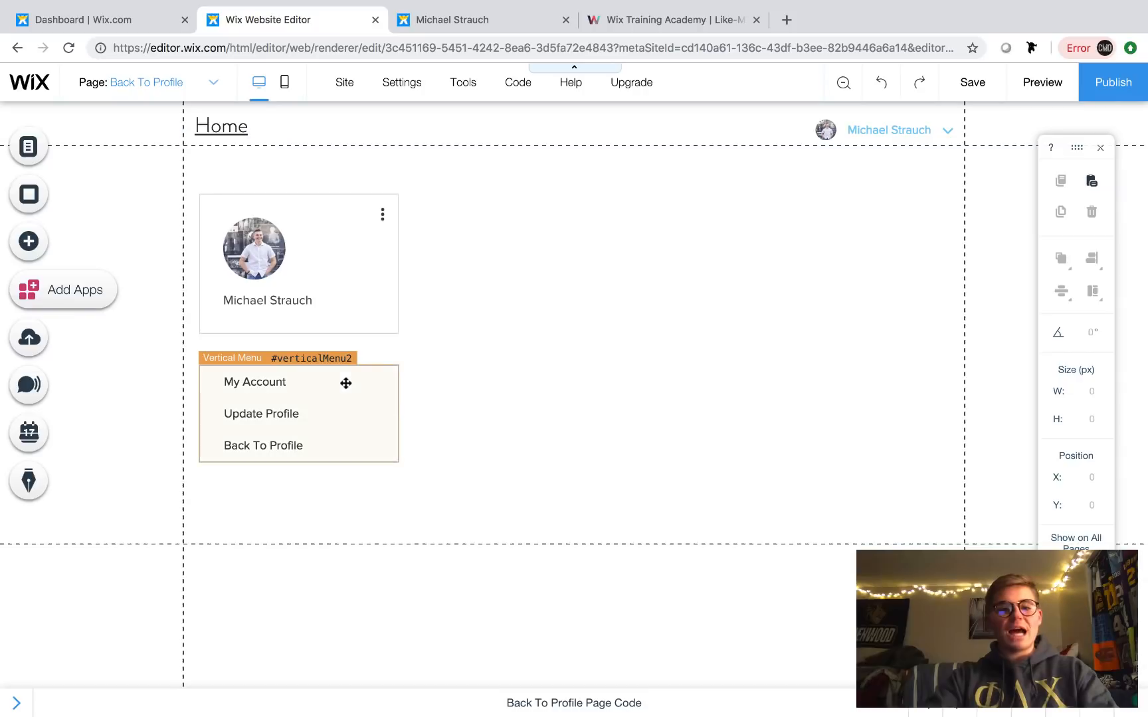
- Add a button and place it to the right of the profile card
left_click(20, 250)
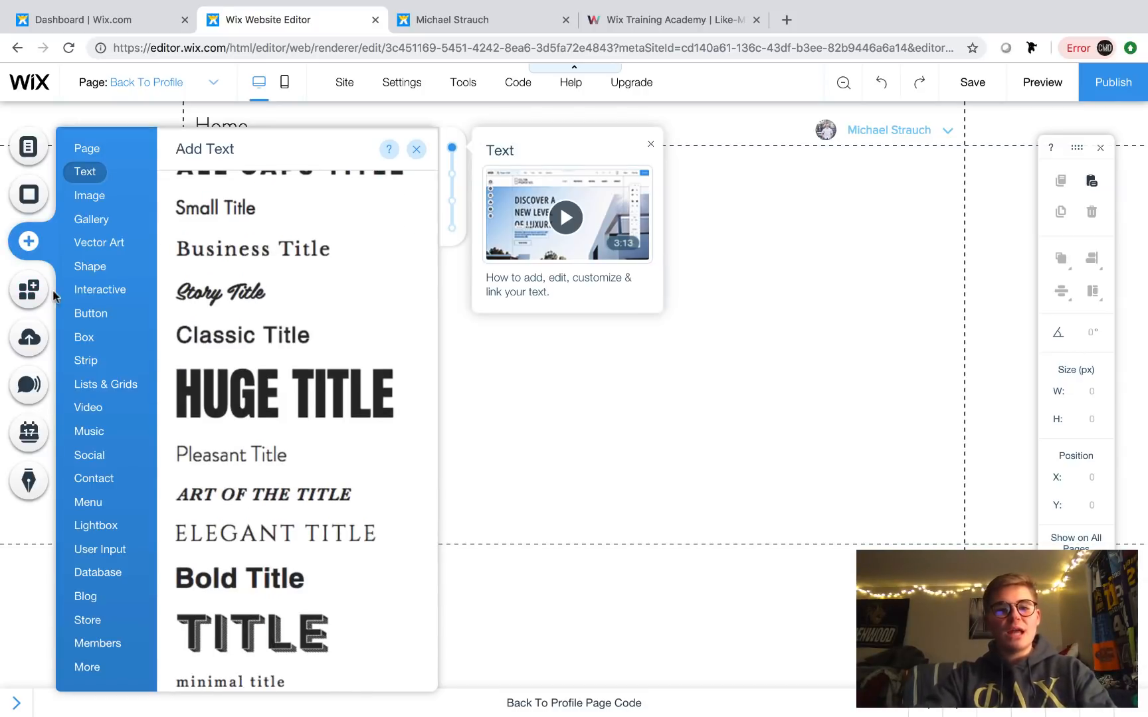
left_click(85, 361)
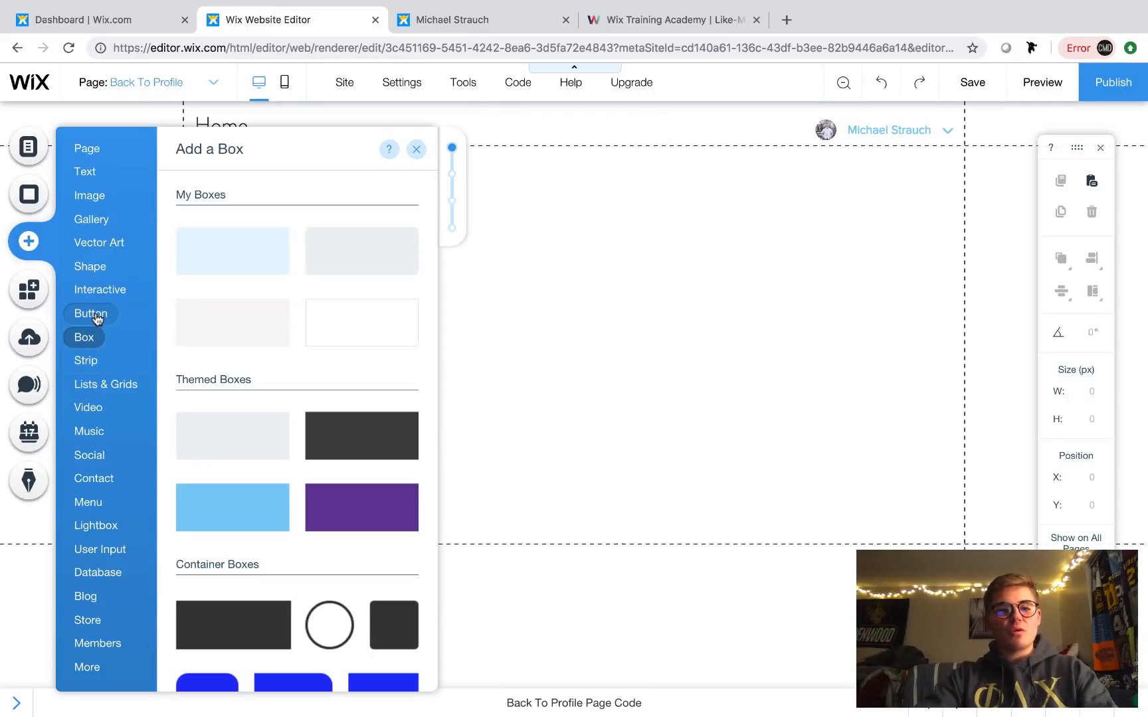
mouse_move(96, 318)
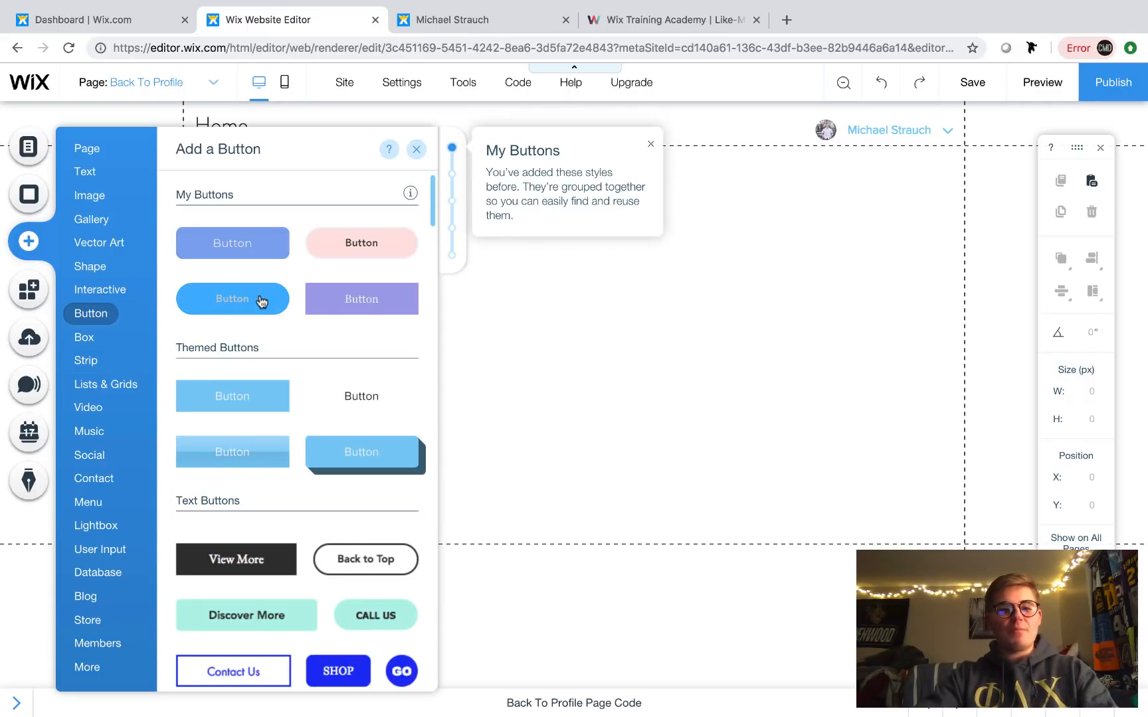
left_click(259, 297)
left_click_drag(595, 397, 694, 305)
- Change the button's label to 'Back To Profile'
double_click(694, 304)
key("BackSpace")
type("Backl T")
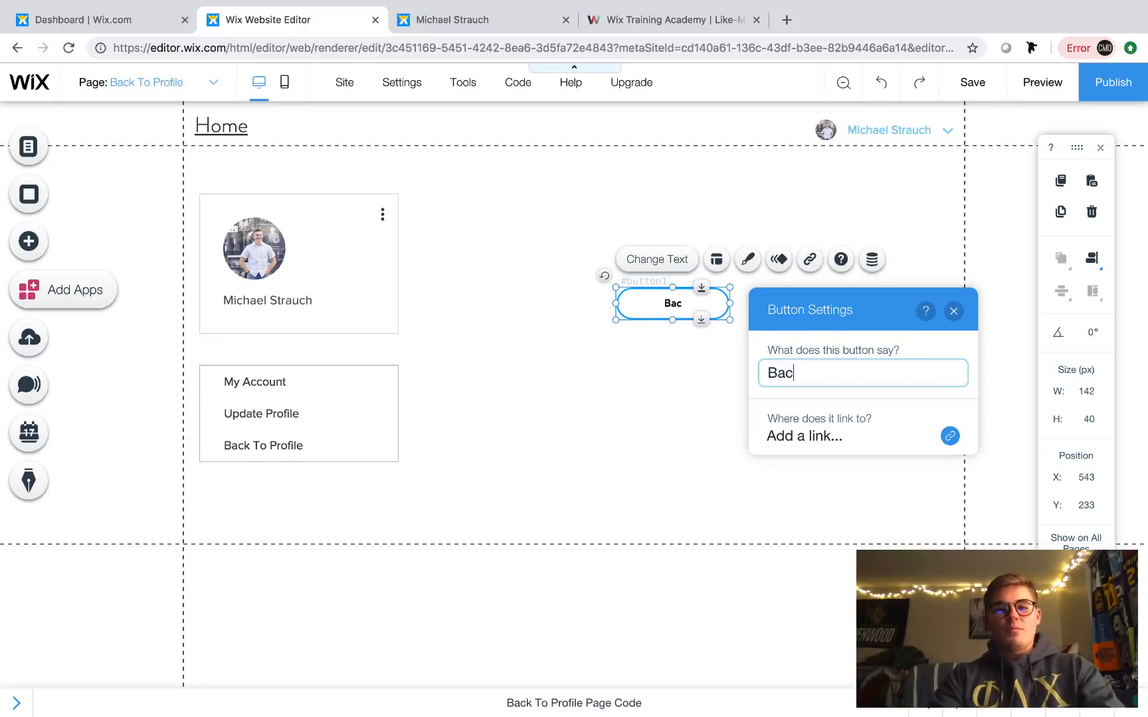
key("BackSpace")
key("BackSpace")
key("BackSpace")
type("To ")
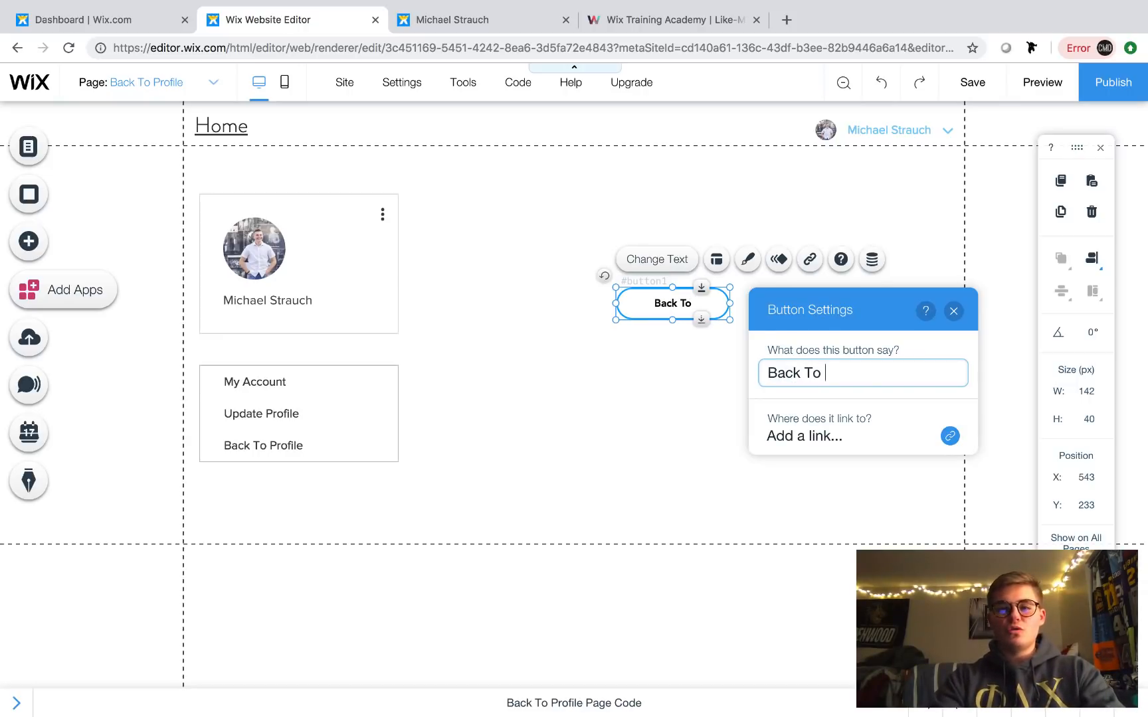
type("Profile")
left_click(953, 311)
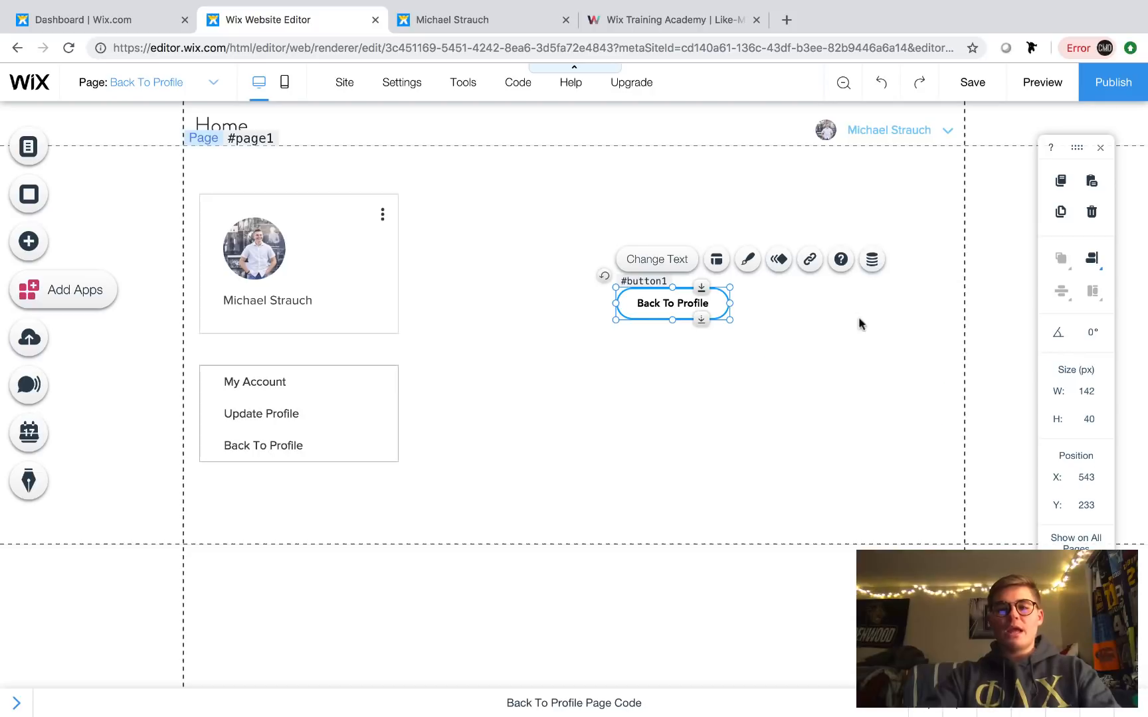
- Set the Back To Profile button's link to the UserProfileData (Full Name) dynamic page
left_click(810, 259)
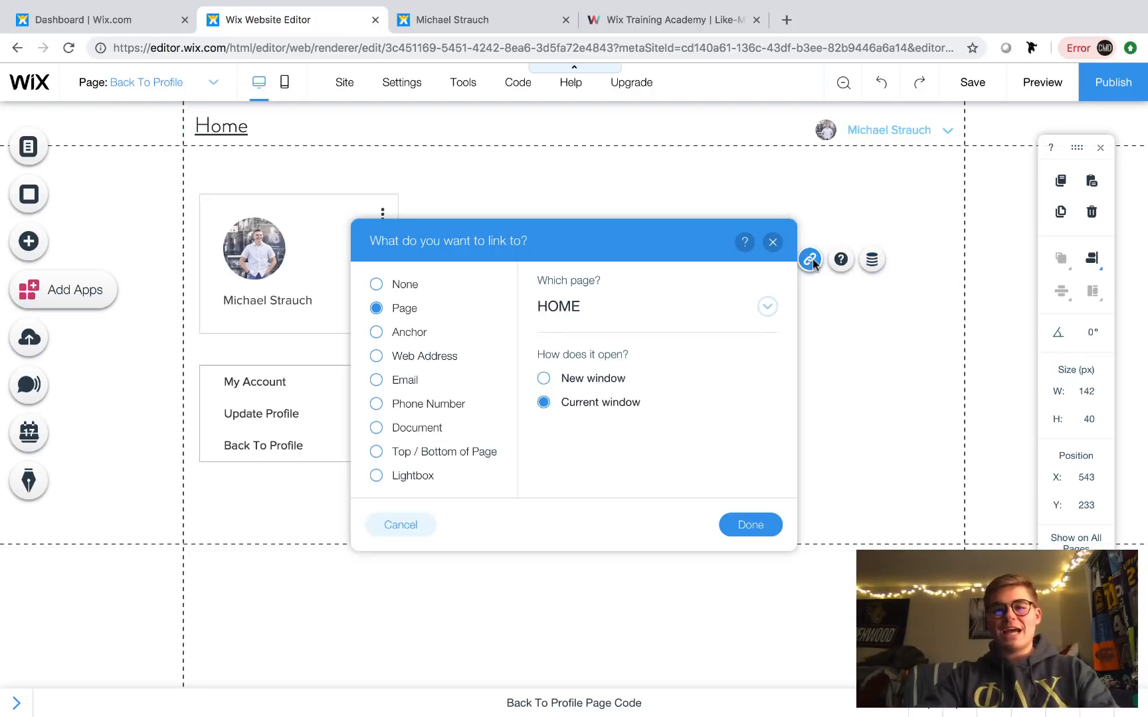
left_click(608, 319)
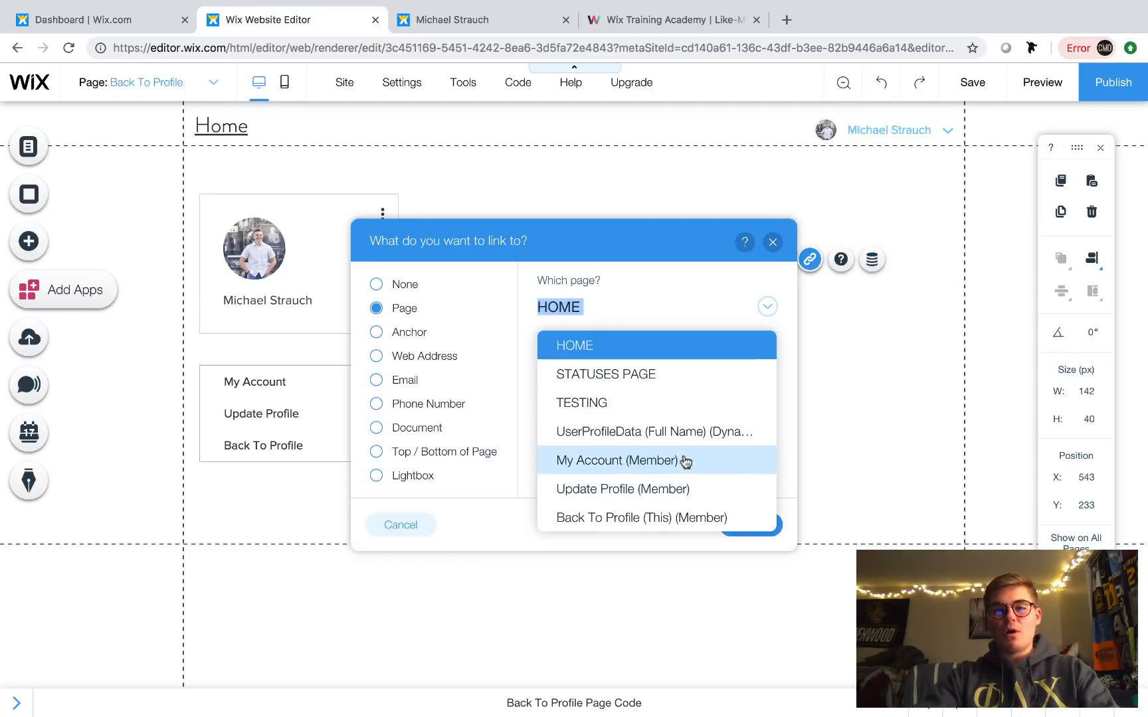
left_click(684, 441)
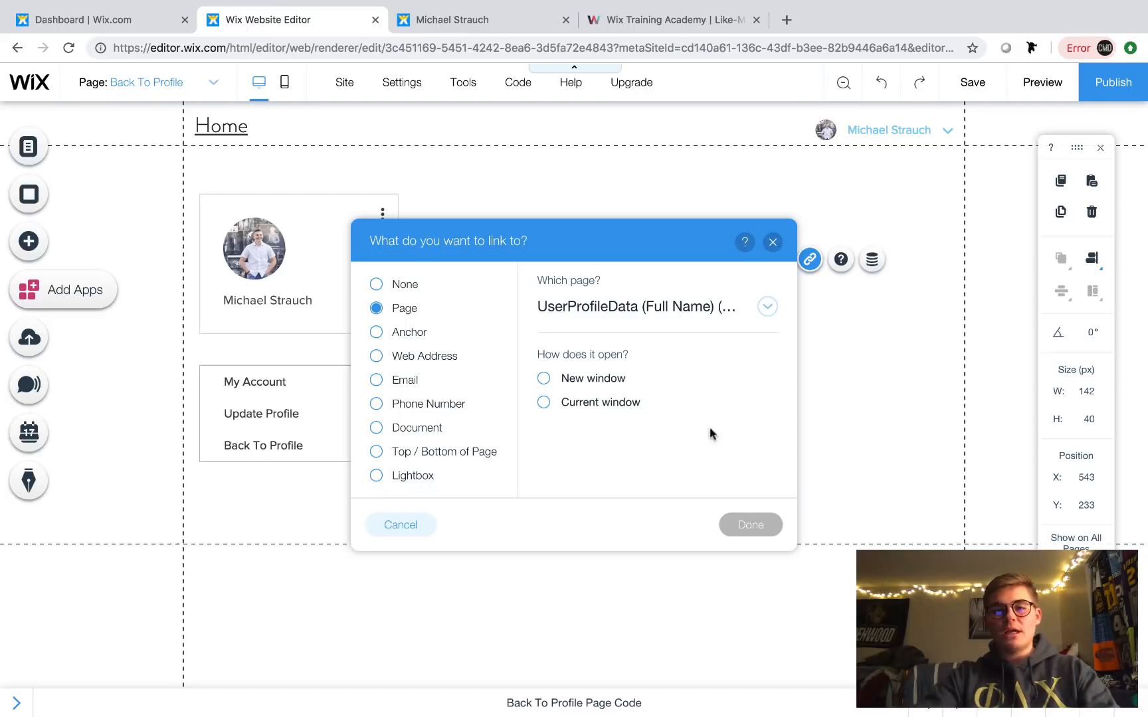
left_click(709, 308)
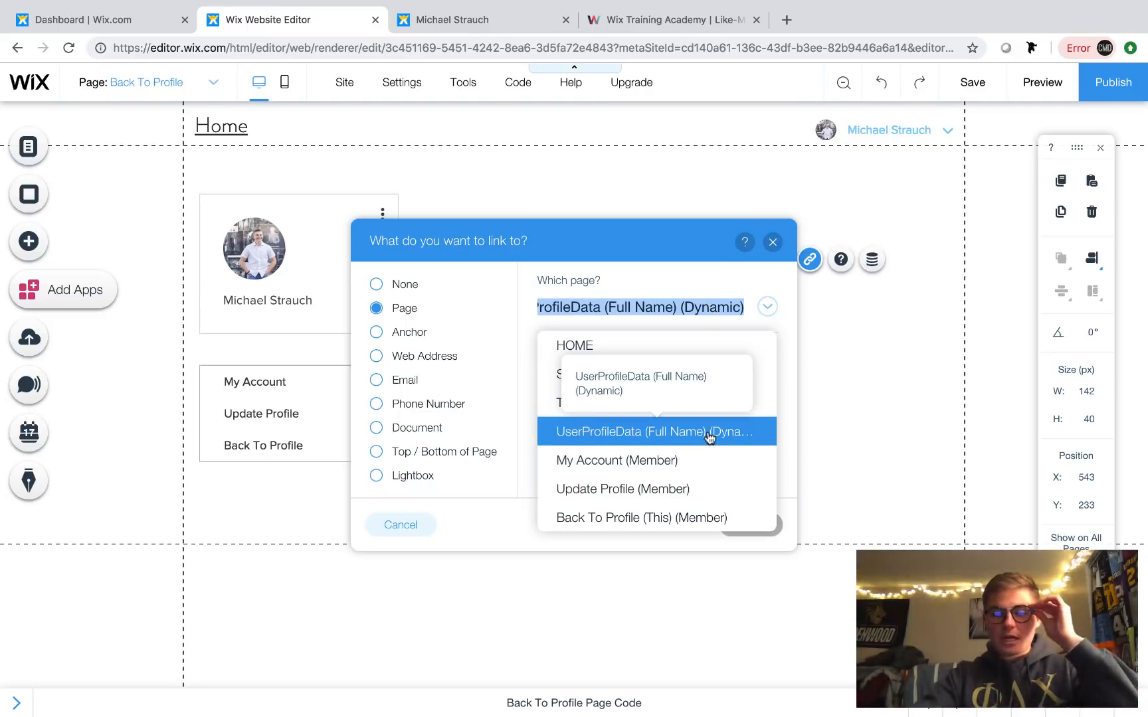
left_click(768, 274)
left_click(773, 242)
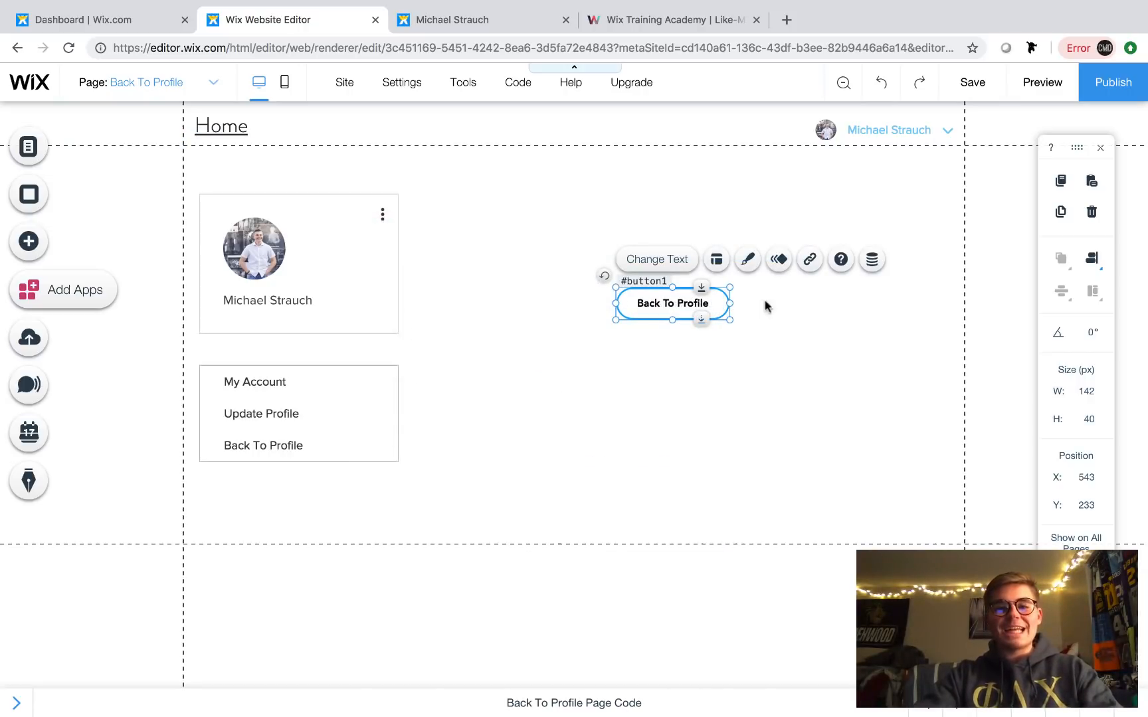
left_click(725, 325)
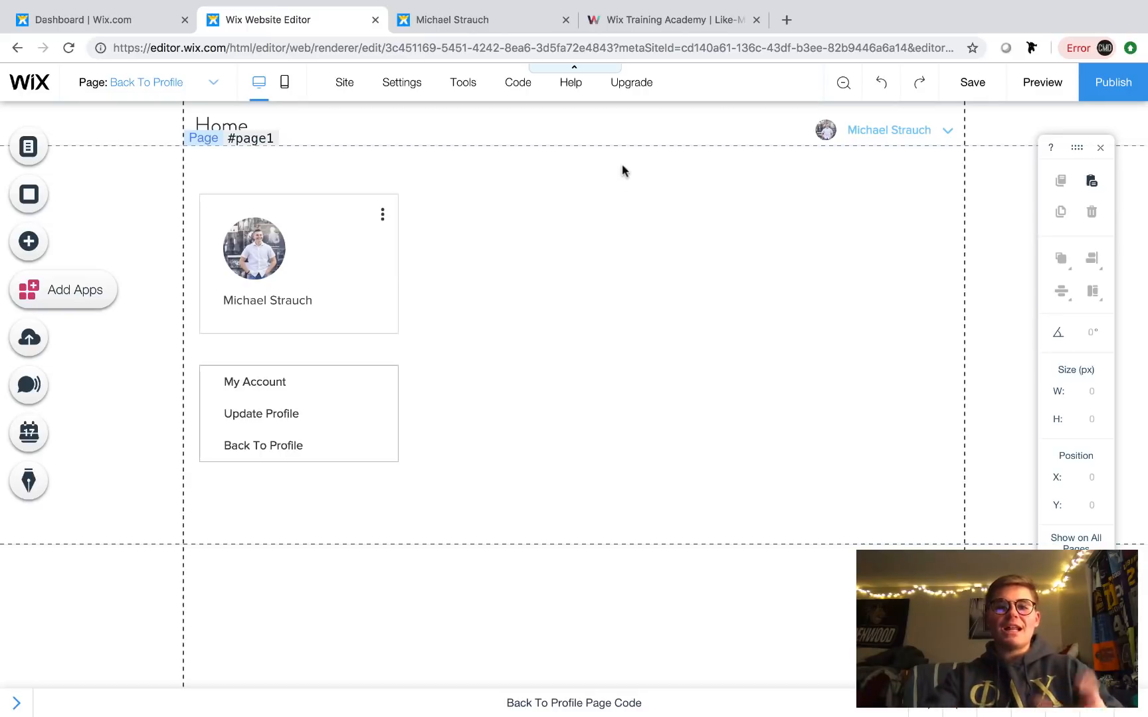
left_click(479, 27)
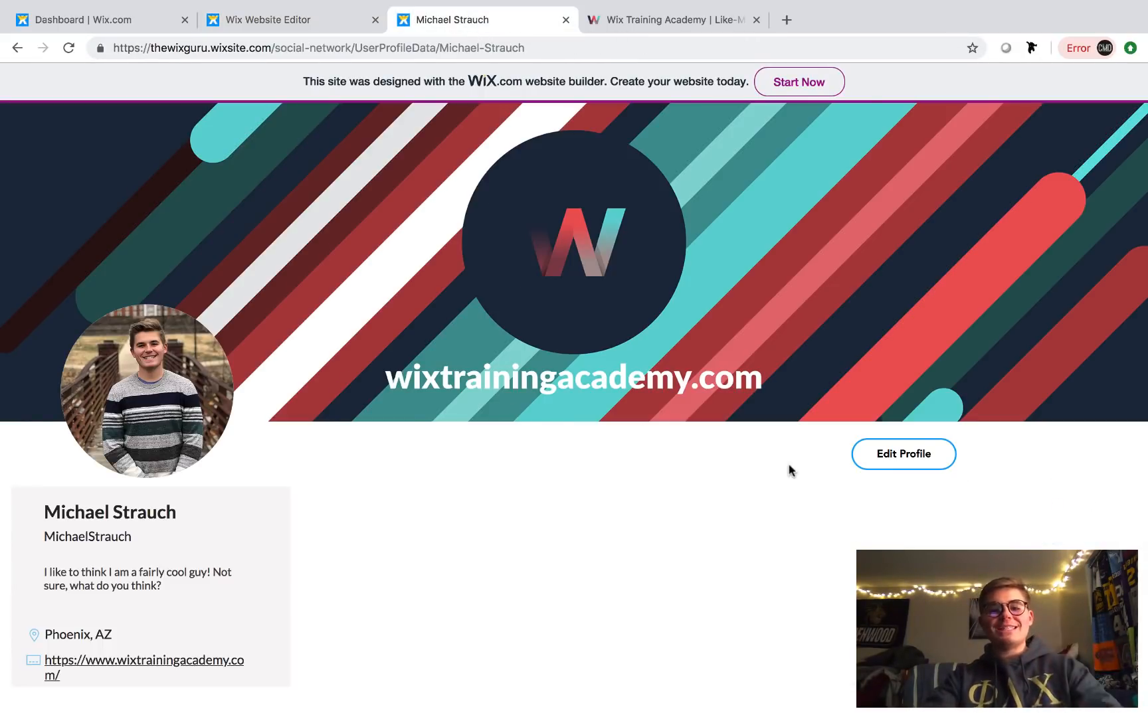
- Go from the live profile to the Update Profile page, then show the Wix Training Academy homepage
left_click(915, 465)
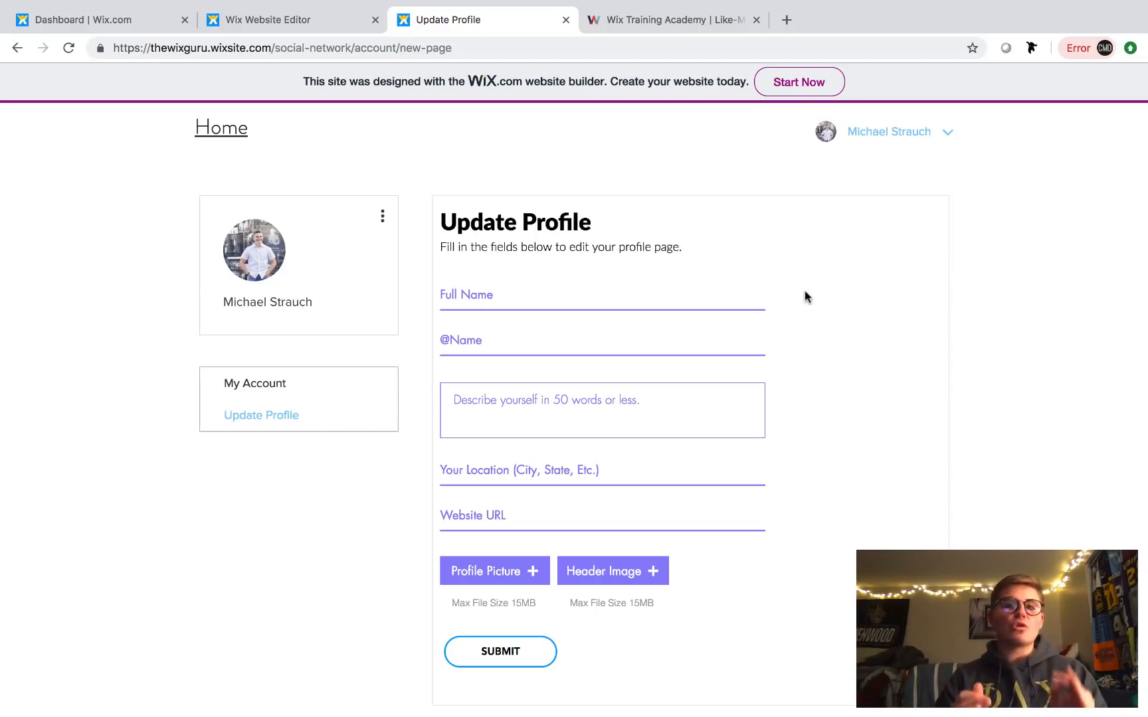
left_click(635, 18)
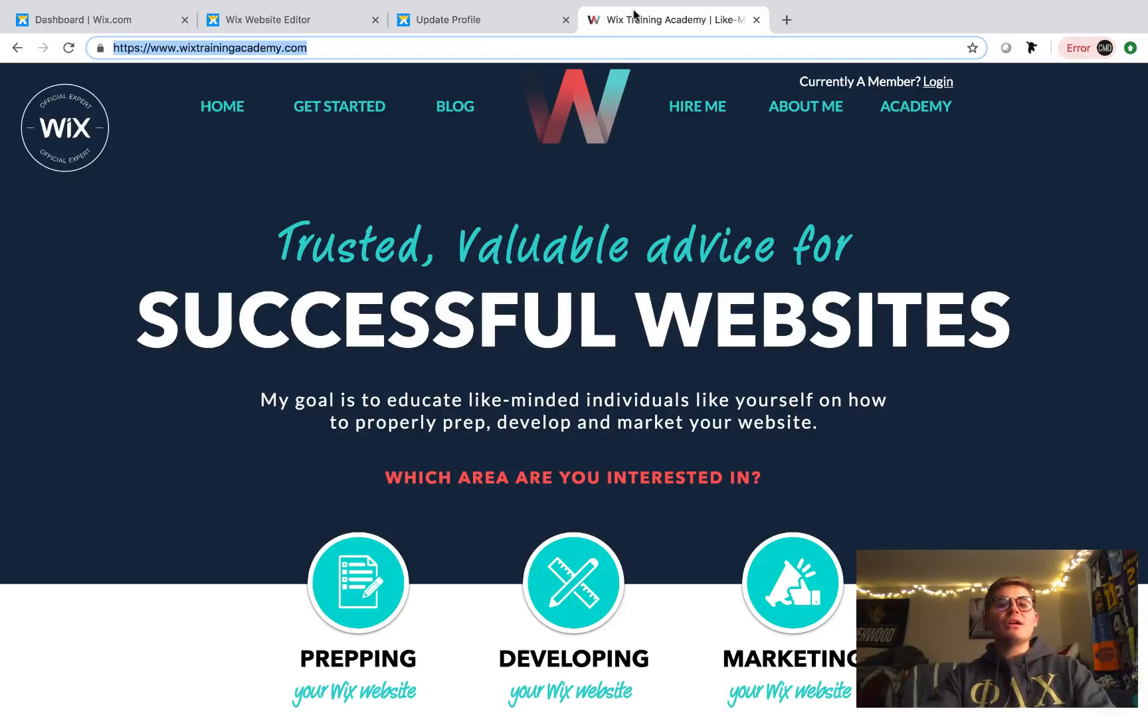
left_click(243, 175)
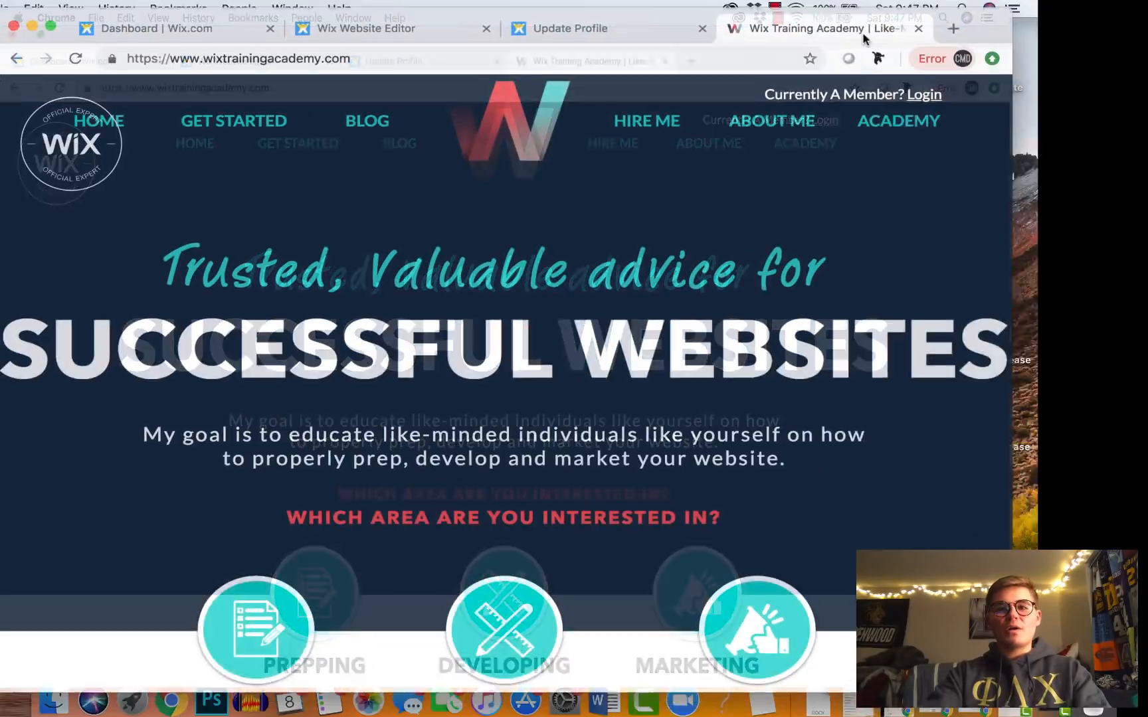
left_click(884, 9)
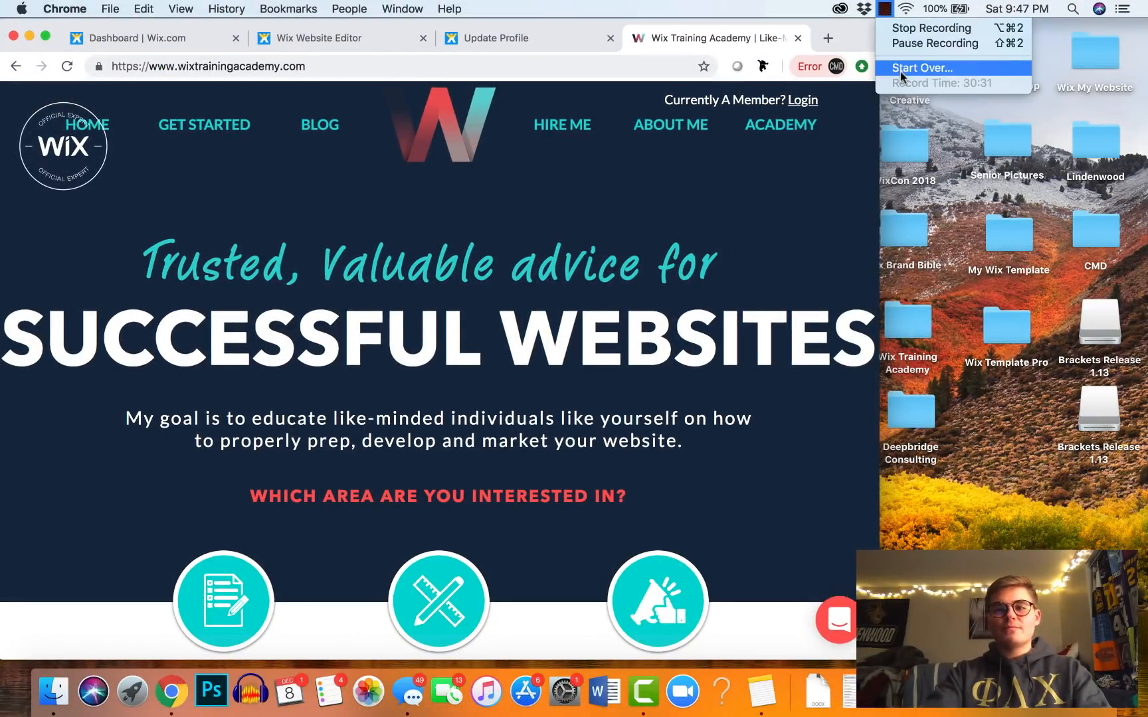